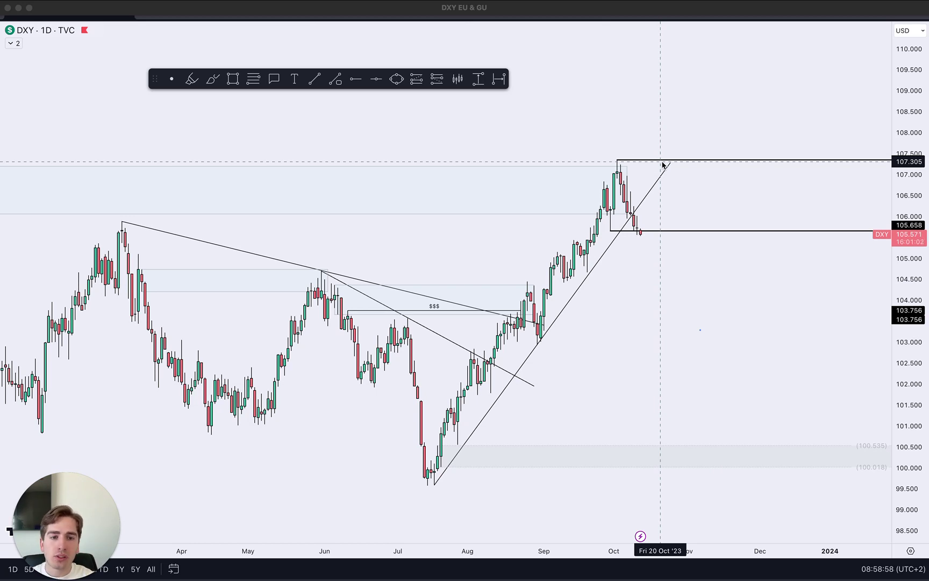
Switch the DXY chart from the daily to the 4-hour interval.
{"action": "scroll", "coordinate": [663, 164], "scroll_direction": "down", "scroll_amount": 3}
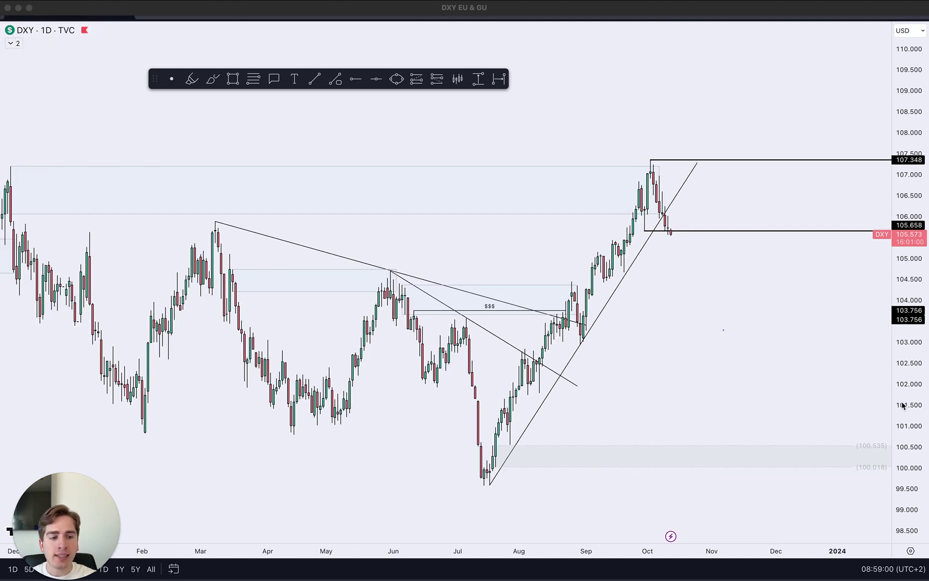
{"action": "scroll", "coordinate": [807, 268], "scroll_direction": "up", "scroll_amount": 3}
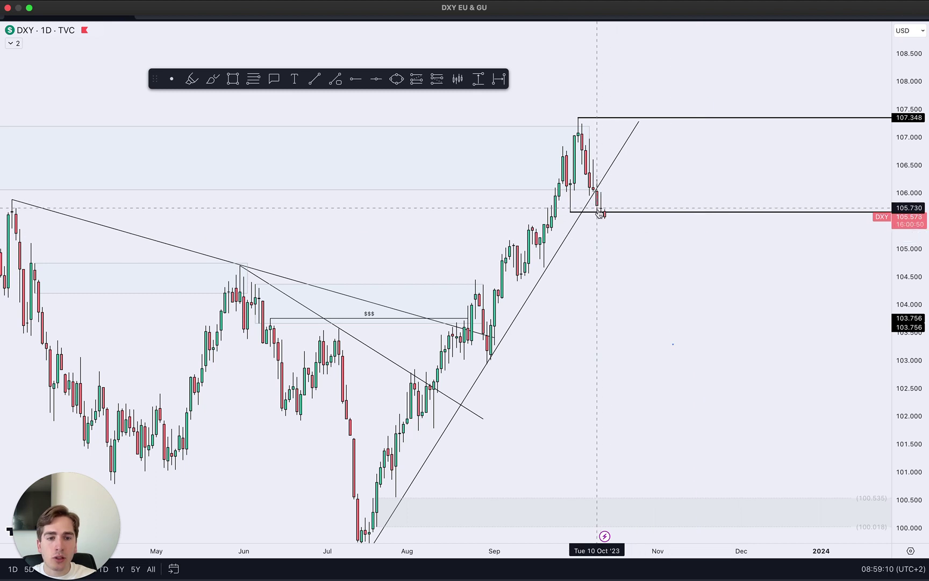
{"action": "left_click_drag", "start_coordinate": [906, 220], "coordinate": [904, 377]}
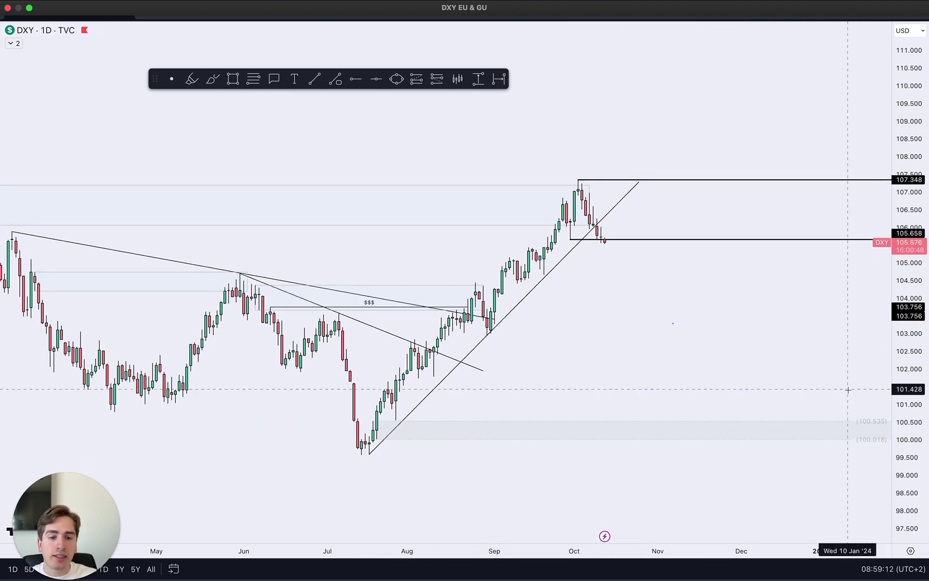
{"action": "scroll", "coordinate": [523, 336], "scroll_direction": "down", "scroll_amount": 1}
{"action": "left_click_drag", "start_coordinate": [905, 473], "coordinate": [903, 402]}
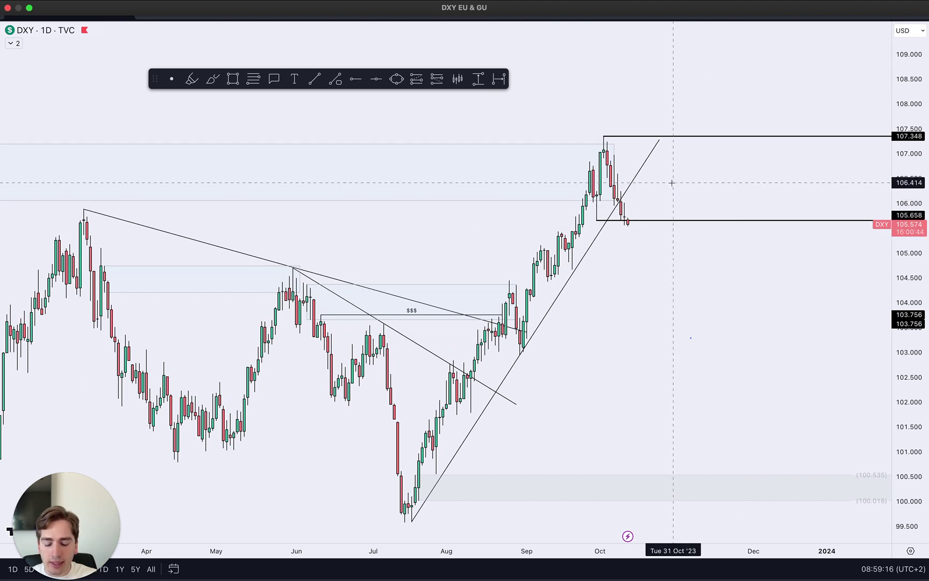
{"action": "type", "text": "4h"}
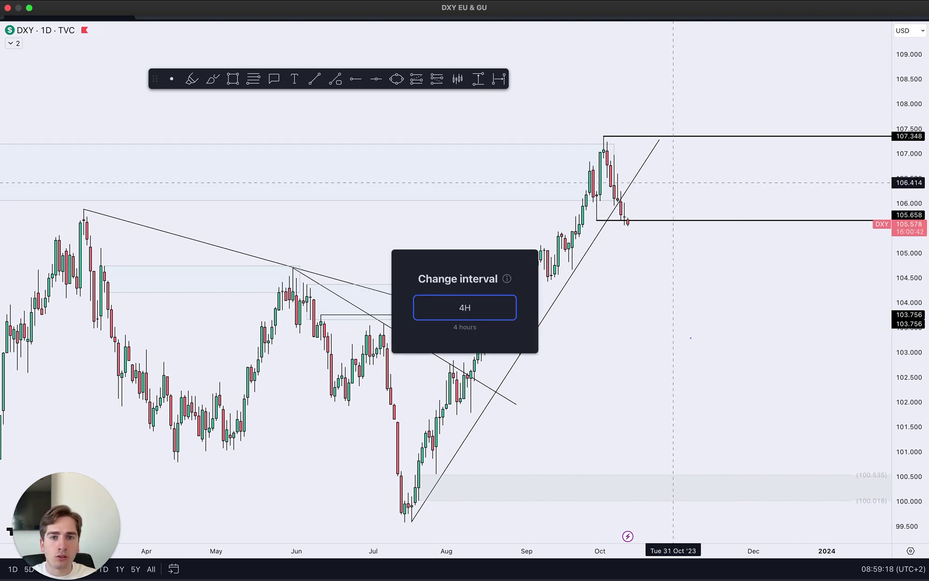
{"action": "key", "text": "Return"}
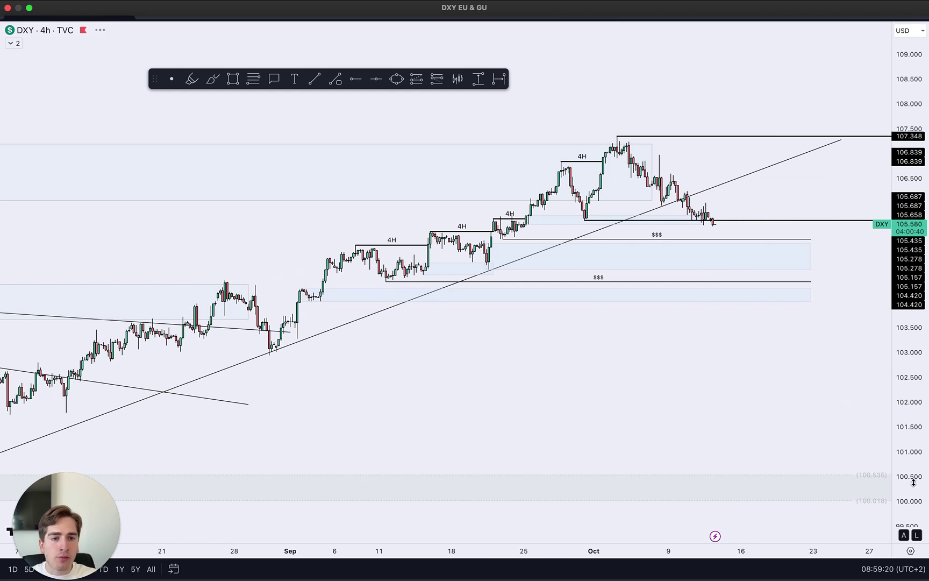
Delete the horizontal ray that starts at the 105.658 swing low.
{"action": "scroll", "coordinate": [832, 188], "scroll_direction": "up", "scroll_amount": 3}
{"action": "scroll", "coordinate": [806, 160], "scroll_direction": "up", "scroll_amount": 4}
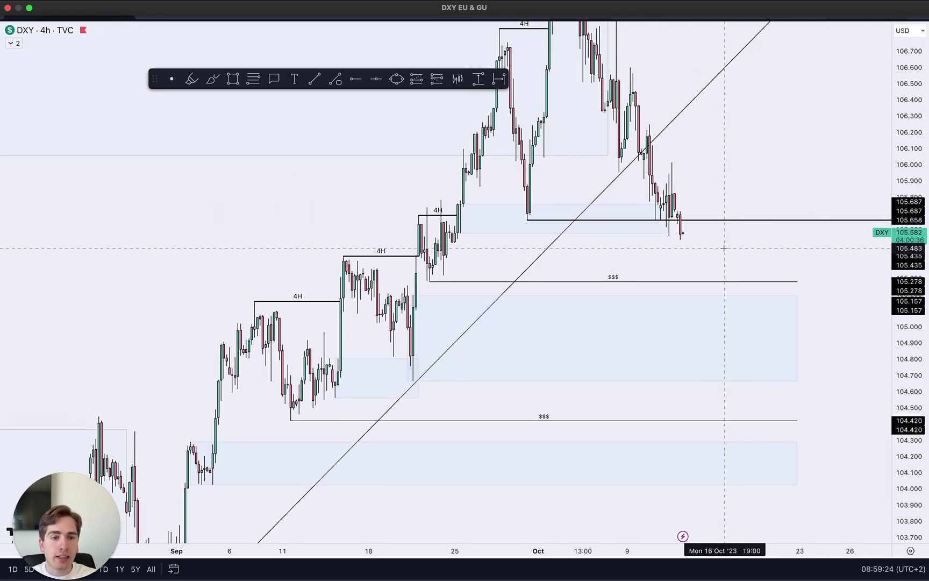
{"action": "left_click_drag", "start_coordinate": [694, 220], "coordinate": [825, 274]}
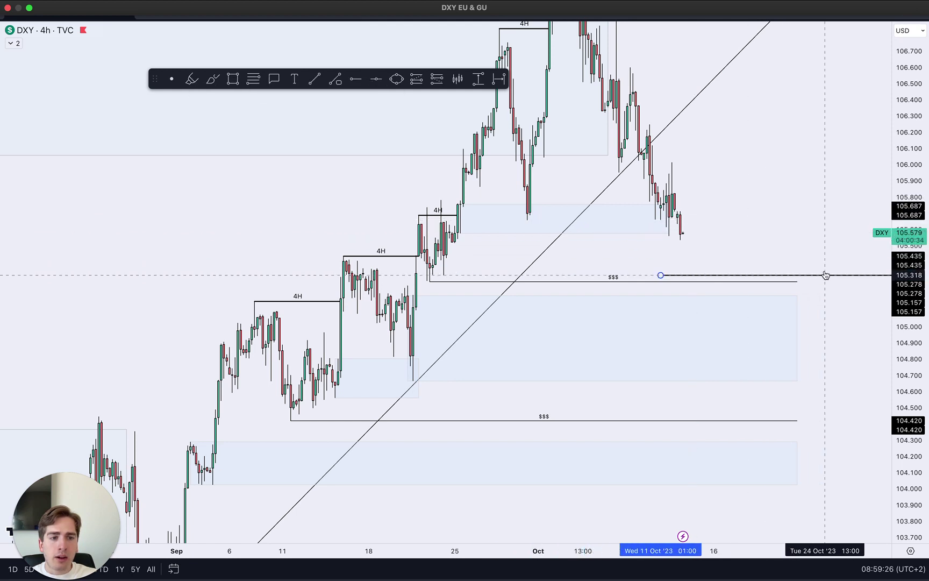
{"action": "key", "text": "Delete"}
Draw a horizontal line at 105.658 from the 29 September low to 12 October and apply the 4H BOS template.
{"action": "left_click", "coordinate": [335, 79]}
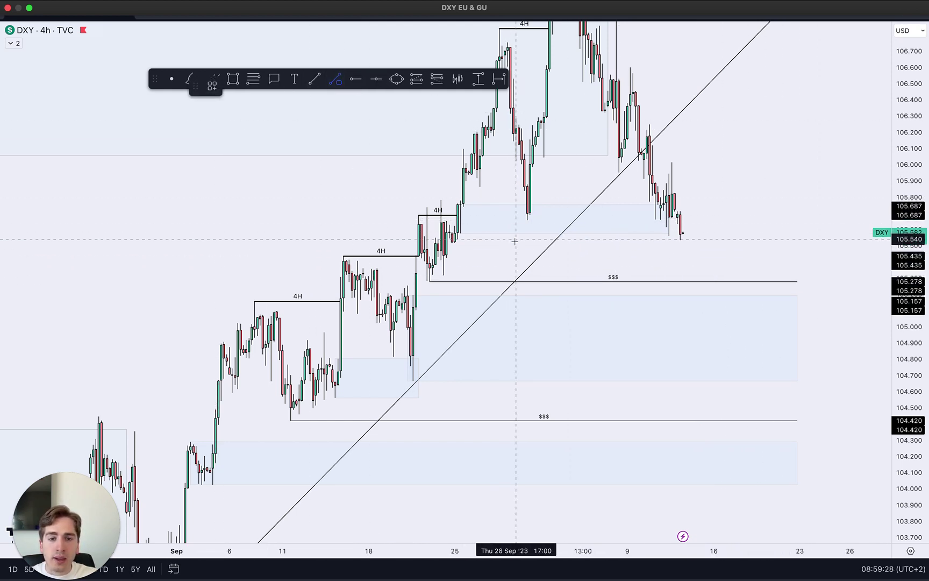
{"action": "left_click", "coordinate": [527, 219]}
{"action": "left_click", "coordinate": [680, 220]}
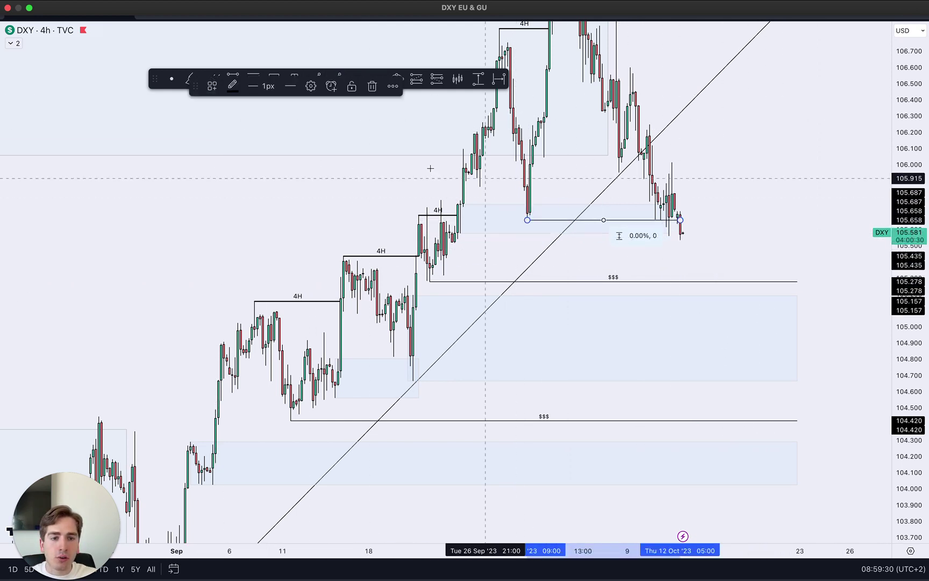
{"action": "left_click", "coordinate": [210, 89]}
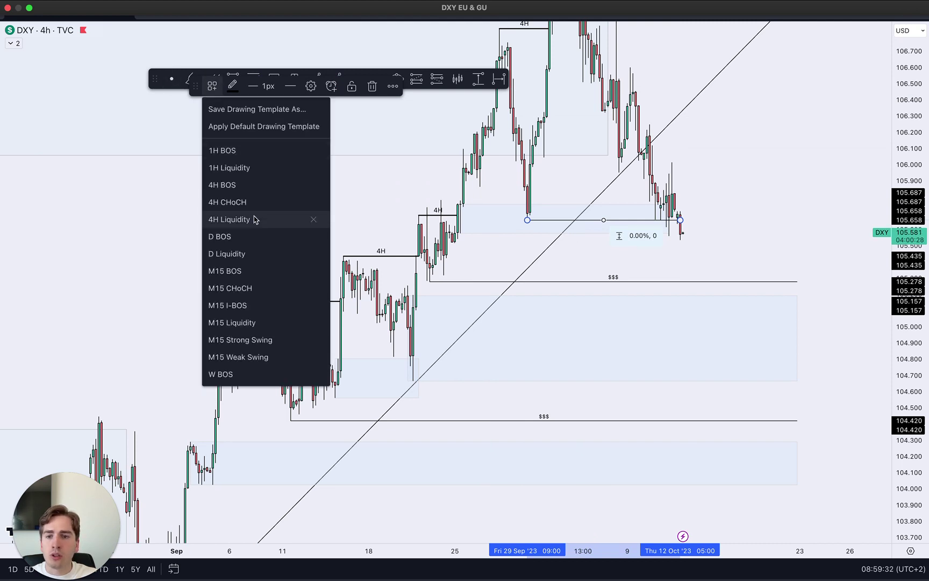
{"action": "left_click", "coordinate": [247, 185]}
{"action": "right_click", "coordinate": [772, 162]}
{"action": "left_click", "coordinate": [757, 120]}
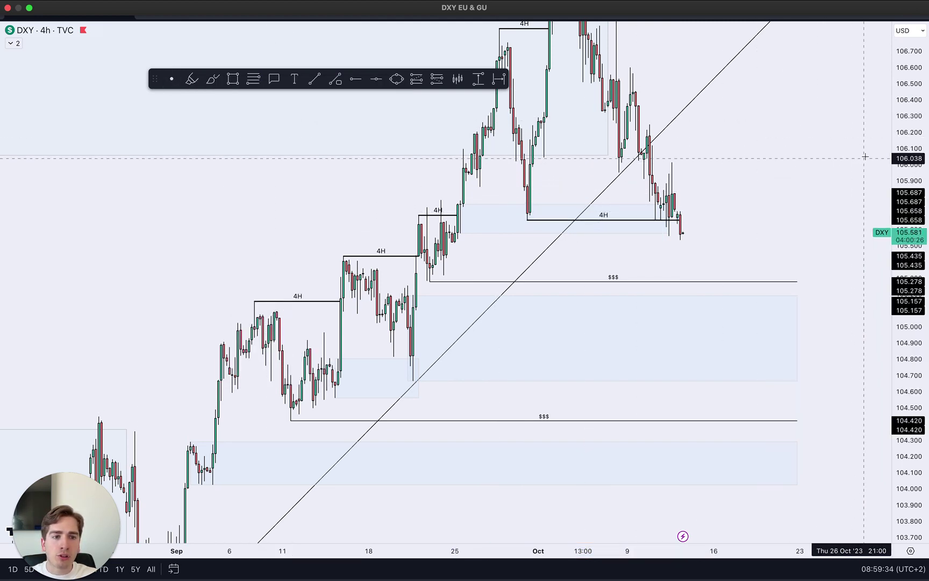
Highlight the early October swing high and the latest low with curved strokes, and delete the highlighter marks.
{"action": "left_click_drag", "start_coordinate": [905, 158], "coordinate": [901, 322]}
{"action": "scroll", "coordinate": [860, 306], "scroll_direction": "down", "scroll_amount": 1}
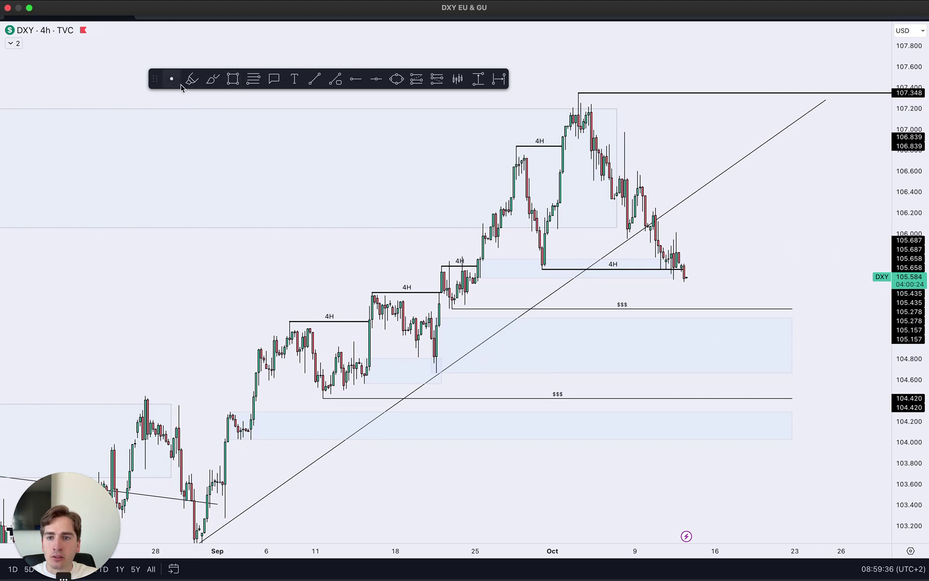
{"action": "left_click", "coordinate": [192, 79]}
{"action": "left_click_drag", "start_coordinate": [555, 90], "coordinate": [599, 82]}
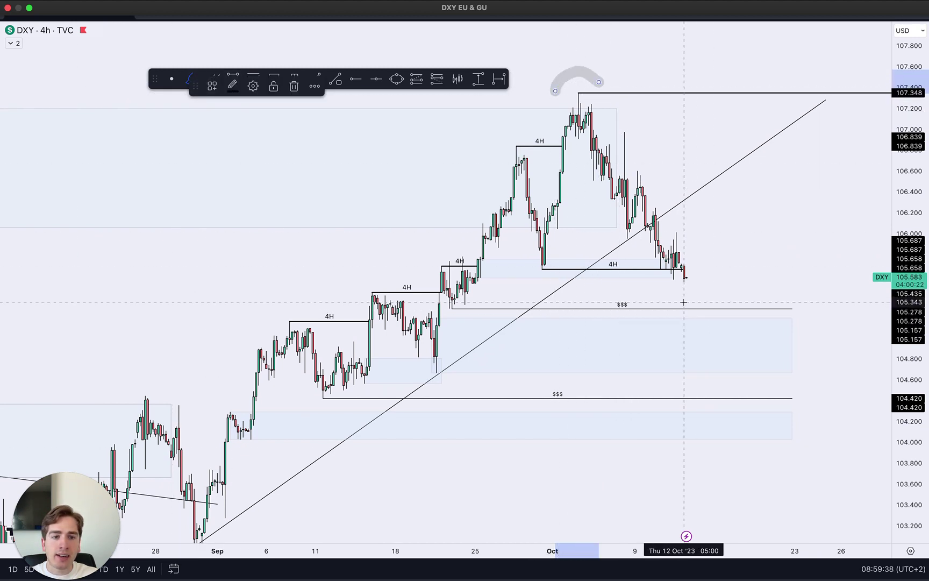
{"action": "left_click_drag", "start_coordinate": [668, 277], "coordinate": [711, 273]}
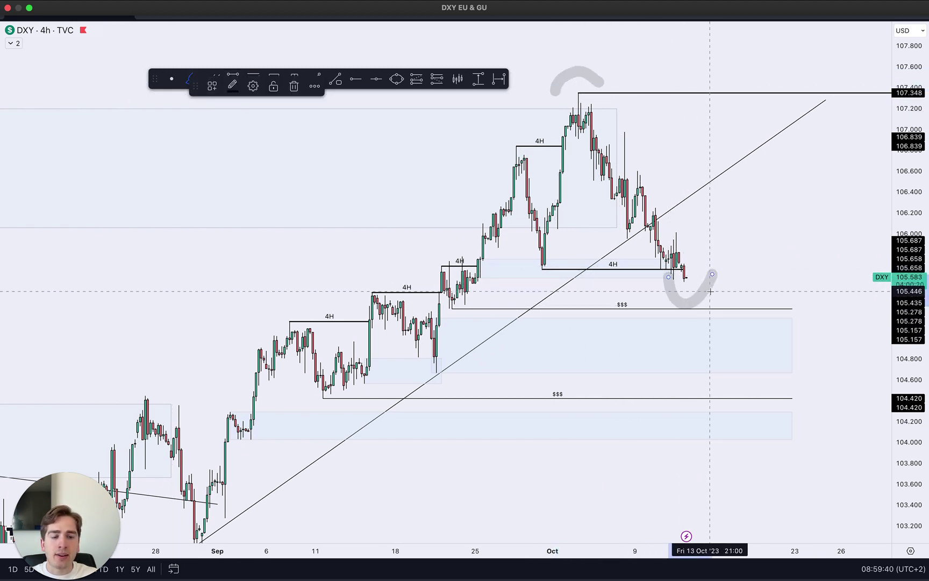
{"action": "key", "text": "Delete"}
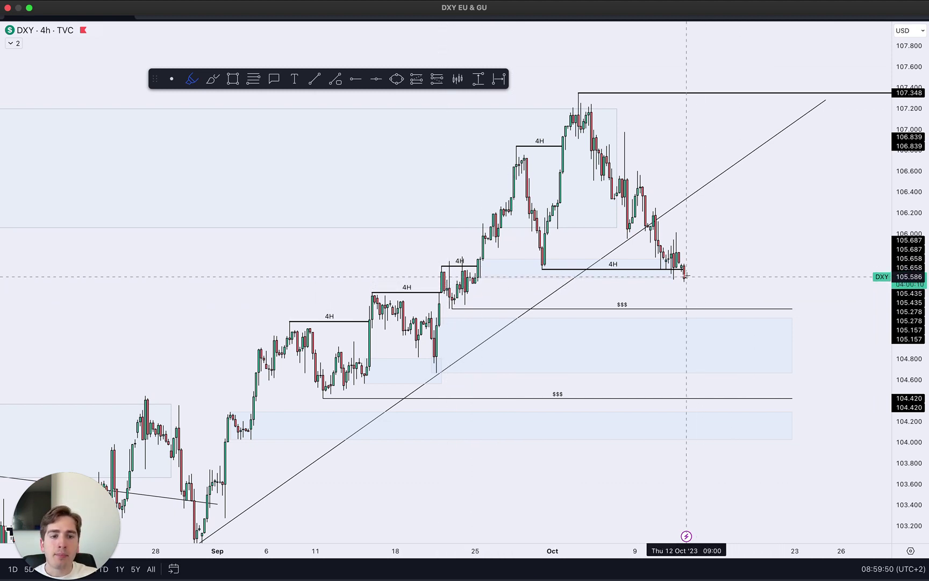
{"action": "left_click_drag", "start_coordinate": [682, 266], "coordinate": [712, 244]}
{"action": "key", "text": "Delete"}
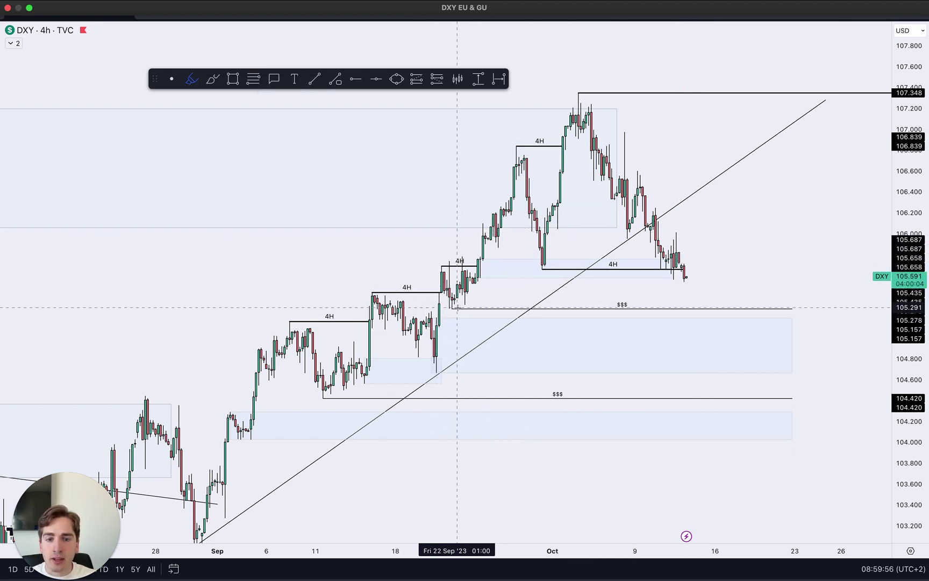
Brush highlighter strokes along the pullbacks between the 4H structure breaks, from early September to the October decline.
{"action": "left_click_drag", "start_coordinate": [440, 201], "coordinate": [462, 255]}
{"action": "left_click_drag", "start_coordinate": [391, 248], "coordinate": [409, 283]}
{"action": "left_click_drag", "start_coordinate": [305, 275], "coordinate": [323, 311]}
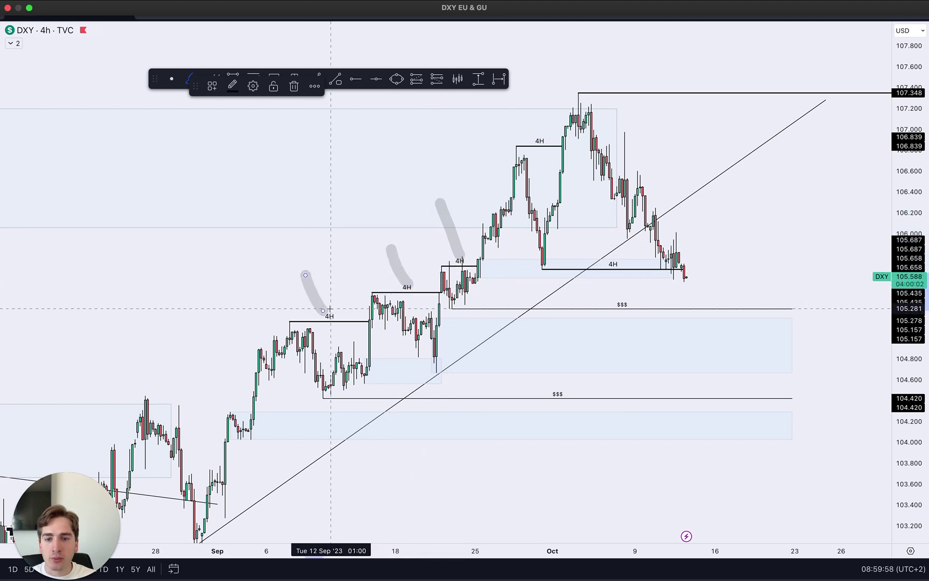
{"action": "left_click_drag", "start_coordinate": [377, 293], "coordinate": [451, 347]}
{"action": "left_click_drag", "start_coordinate": [438, 264], "coordinate": [467, 304]}
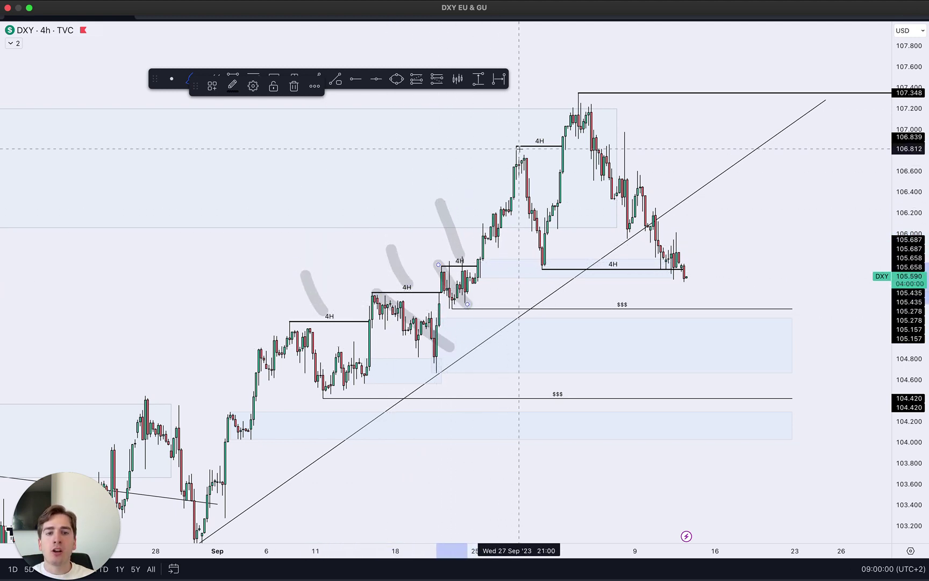
{"action": "left_click_drag", "start_coordinate": [520, 149], "coordinate": [566, 254]}
{"action": "left_click_drag", "start_coordinate": [578, 113], "coordinate": [664, 285]}
Undo the highlighter strokes over the September and October pullbacks, leaving no mark near the upper $$$ liquidity line.
{"action": "key", "text": "super+z"}
{"action": "key", "text": "super+z"}
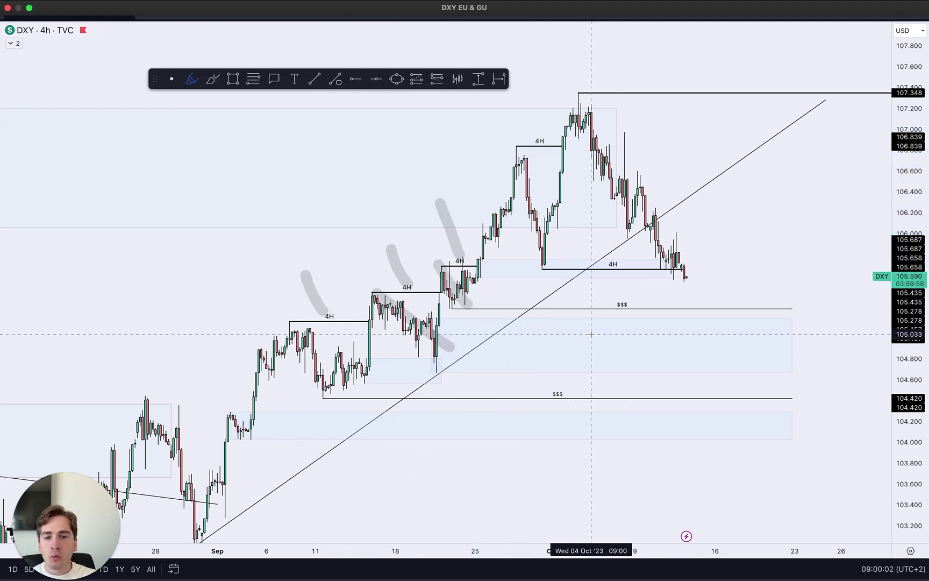
{"action": "key", "text": "super+z"}
{"action": "key", "text": "super+z"}
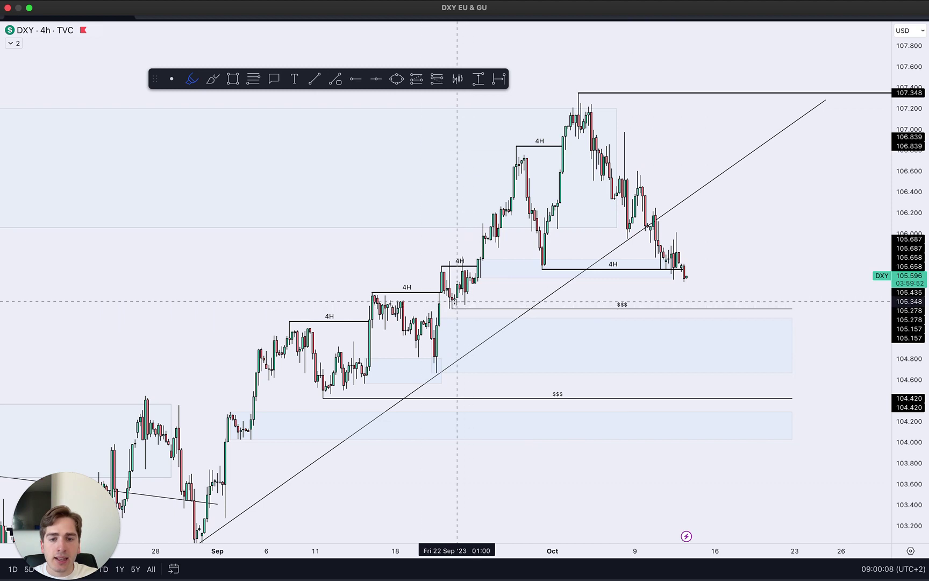
{"action": "mouse_move", "coordinate": [470, 305]}
{"action": "left_mouse_down"}
{"action": "mouse_move", "coordinate": [446, 323]}
{"action": "mouse_move", "coordinate": [417, 380]}
{"action": "mouse_move", "coordinate": [449, 322]}
{"action": "left_mouse_up"}
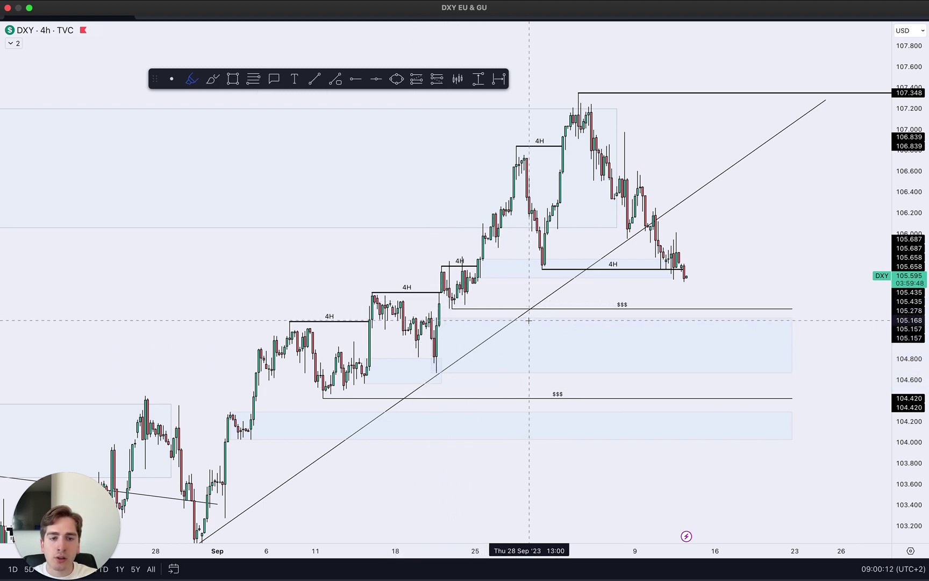
Sketch a short brush arrow forward from the current DXY price and delete it.
{"action": "scroll", "coordinate": [778, 199], "scroll_direction": "up", "scroll_amount": 5}
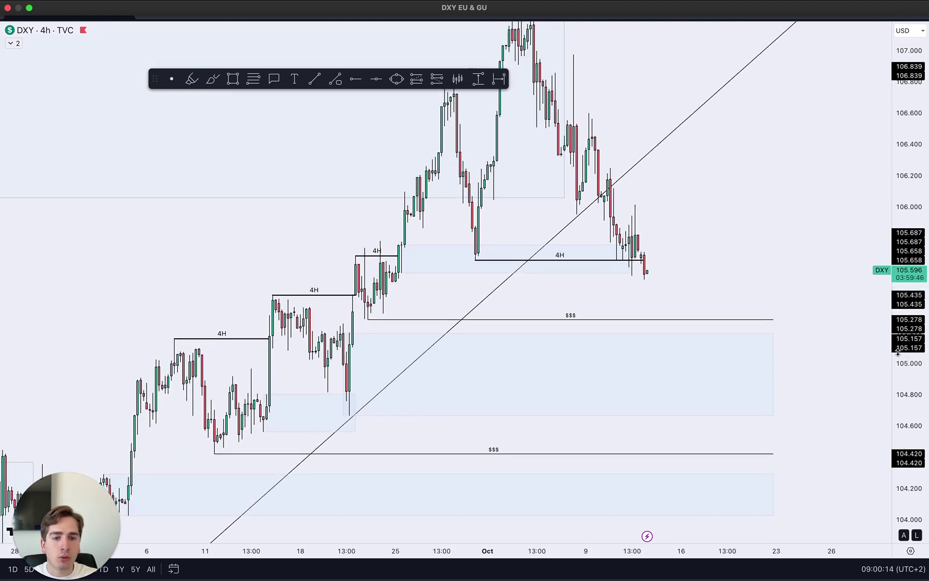
{"action": "left_click", "coordinate": [767, 335]}
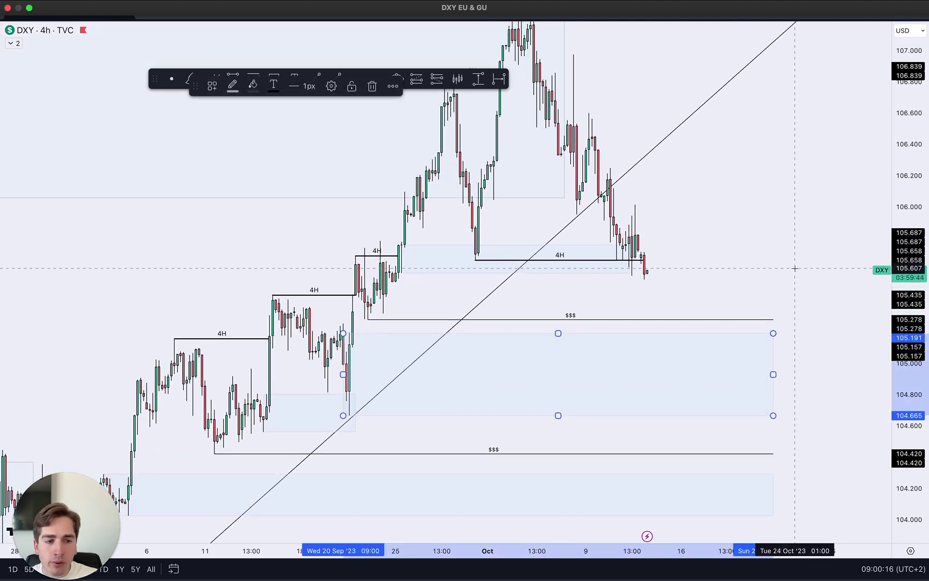
{"action": "scroll", "coordinate": [790, 287], "scroll_direction": "up", "scroll_amount": 2}
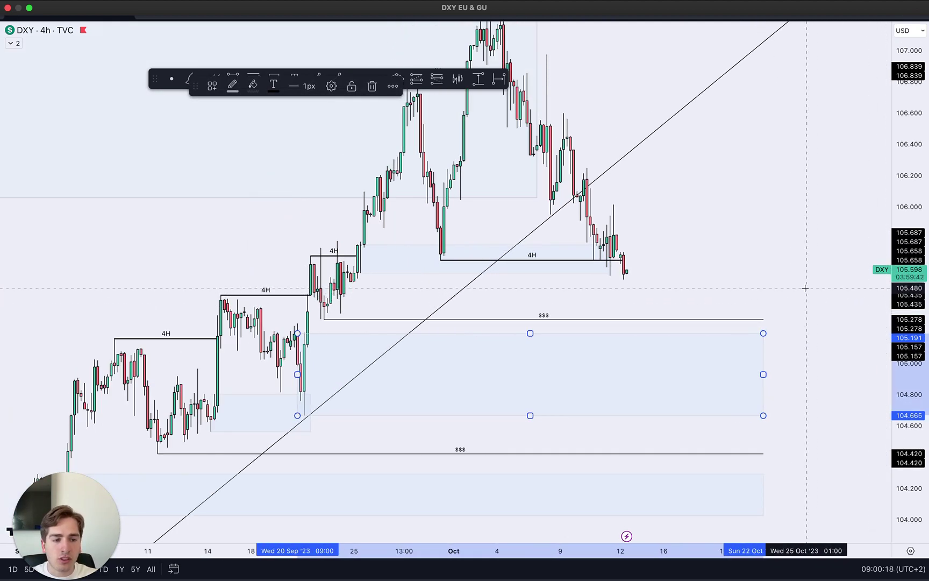
{"action": "left_click", "coordinate": [734, 255]}
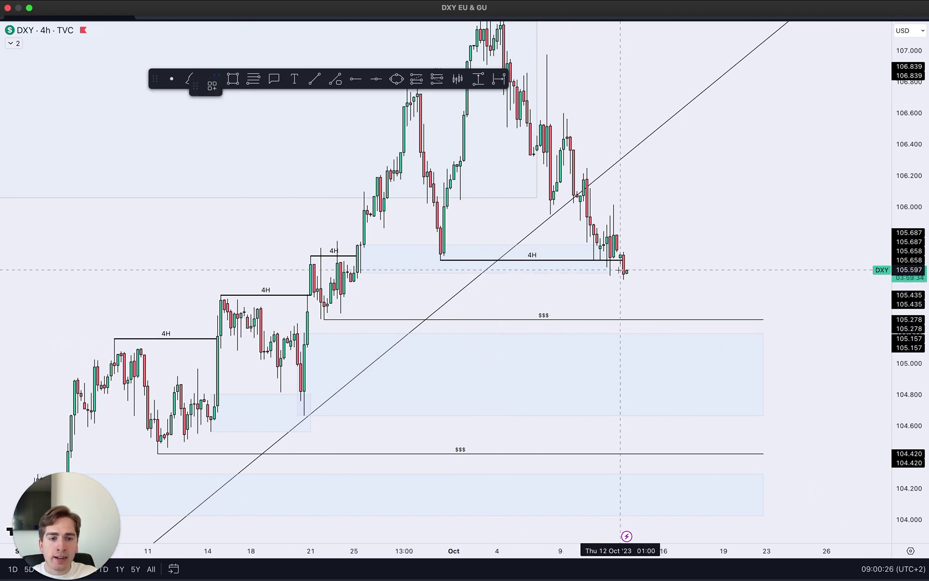
{"action": "left_click_drag", "start_coordinate": [620, 270], "coordinate": [678, 262]}
{"action": "key", "text": "Delete"}
Search for AUDUSD and load the FOREX.com symbol on the 4-hour chart.
{"action": "scroll", "coordinate": [665, 354], "scroll_direction": "down", "scroll_amount": 4}
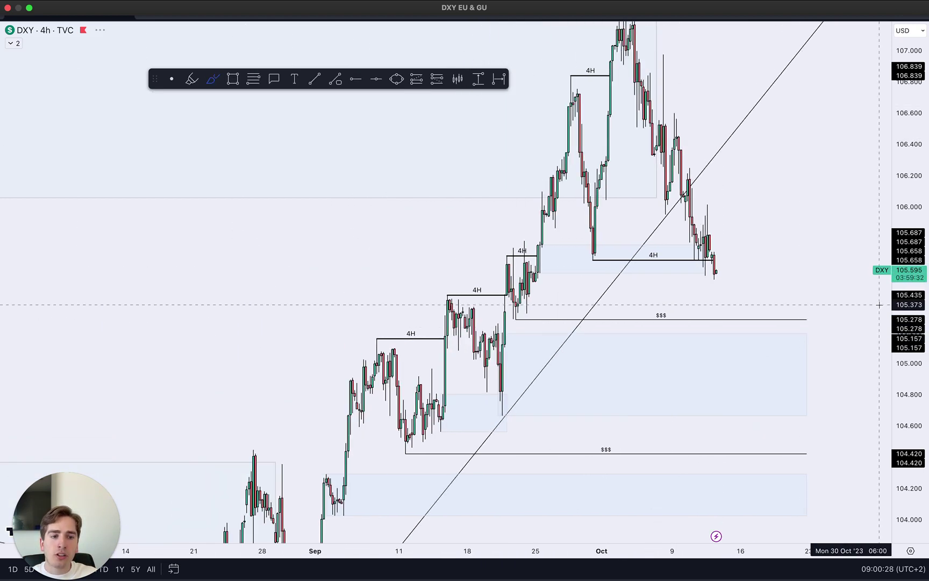
{"action": "left_click_drag", "start_coordinate": [906, 309], "coordinate": [908, 437]}
{"action": "scroll", "coordinate": [699, 349], "scroll_direction": "up", "scroll_amount": 3}
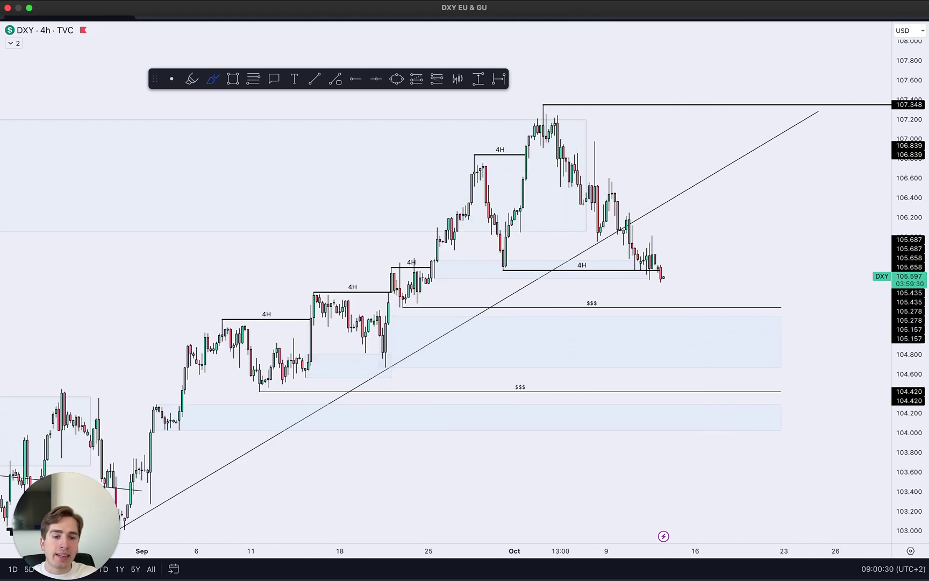
{"action": "left_click_drag", "start_coordinate": [898, 390], "coordinate": [905, 362]}
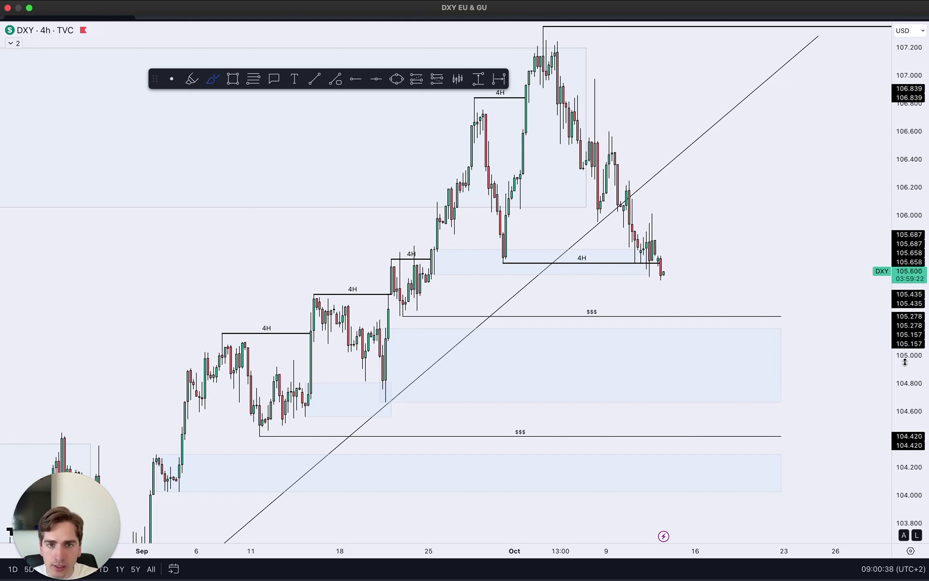
{"action": "type", "text": "AUD"}
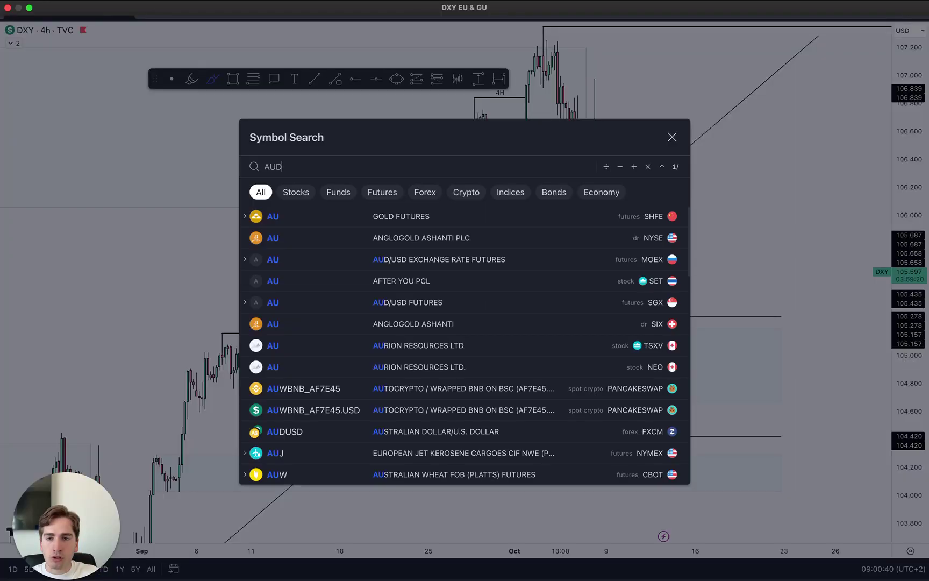
{"action": "type", "text": "USD"}
{"action": "key", "text": "Down"}
{"action": "key", "text": "Down"}
{"action": "key", "text": "Return"}
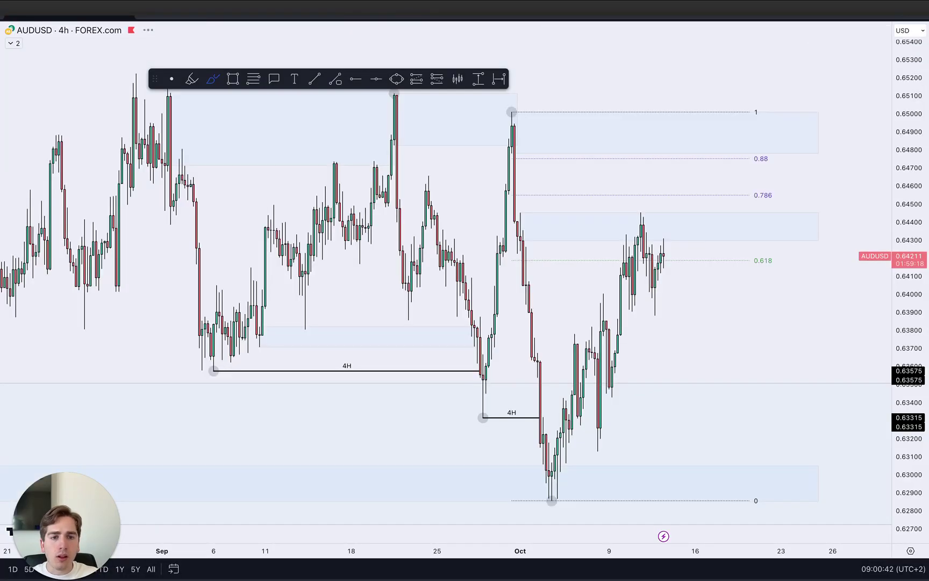
Draw horizontal brush arrows along the high and low of the recent AUDUSD price range, and undo both.
{"action": "left_click_drag", "start_coordinate": [903, 179], "coordinate": [904, 226]}
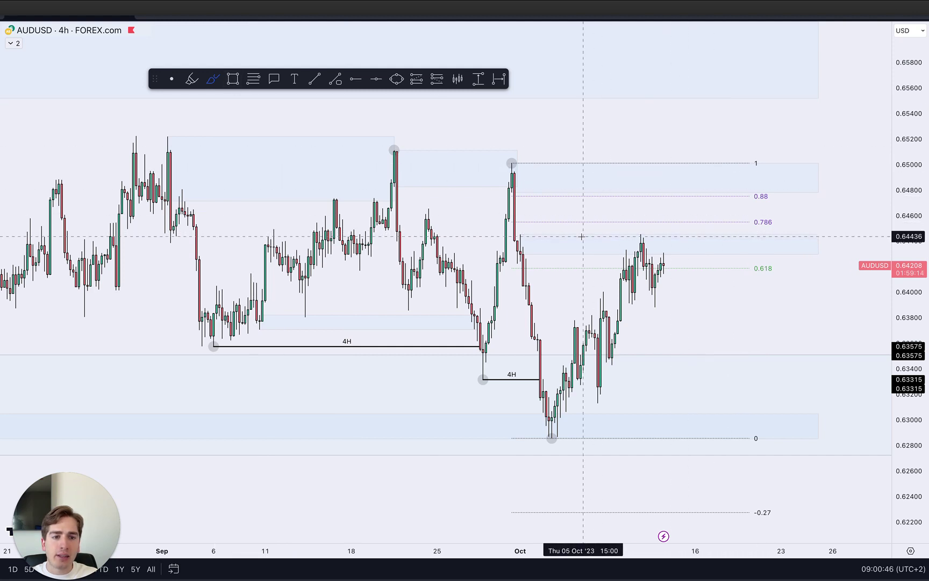
{"action": "left_click_drag", "start_coordinate": [585, 236], "coordinate": [702, 242]}
{"action": "left_click_drag", "start_coordinate": [585, 301], "coordinate": [755, 301]}
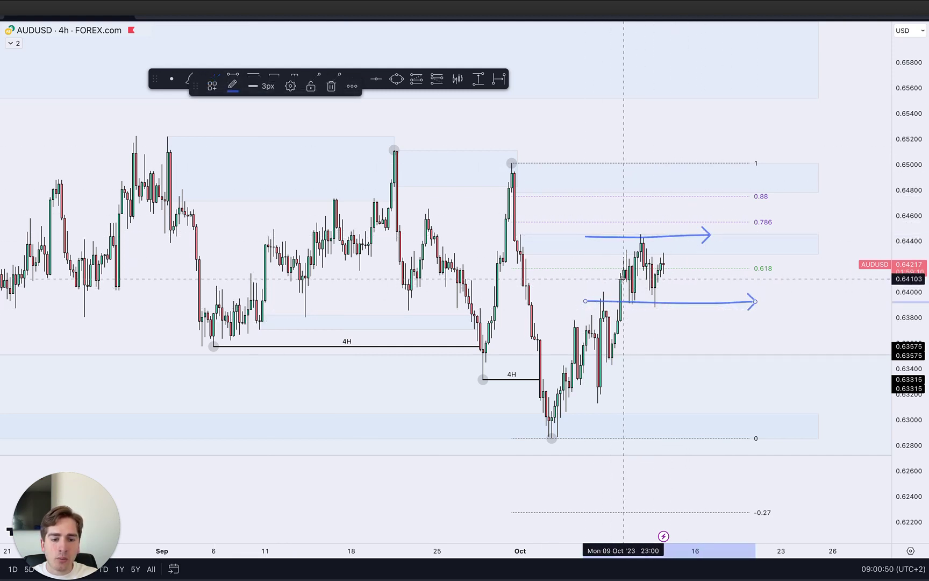
{"action": "key", "text": "super+z"}
{"action": "key", "text": "super+z"}
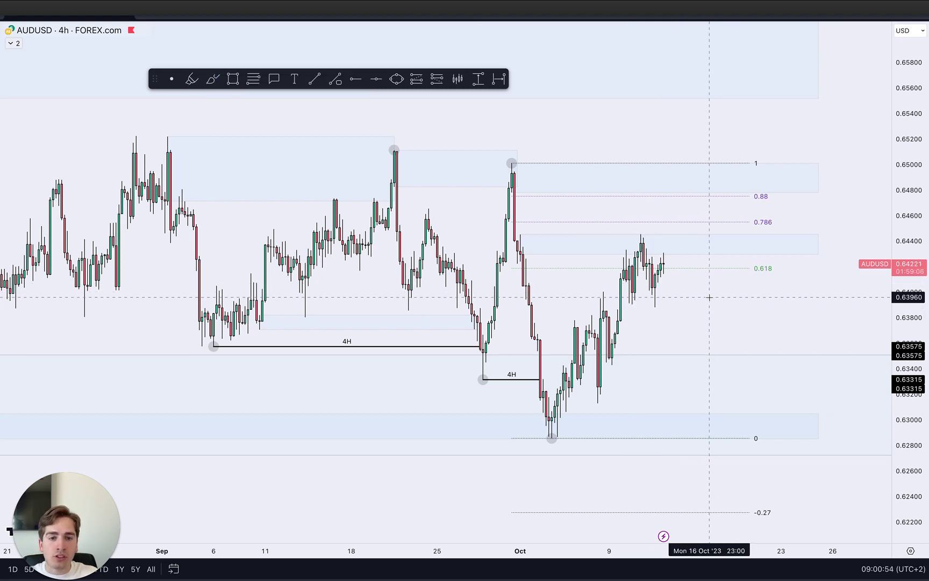
Switch the AUDUSD chart to the daily interval.
{"action": "type", "text": "1d"}
{"action": "key", "text": "Return"}
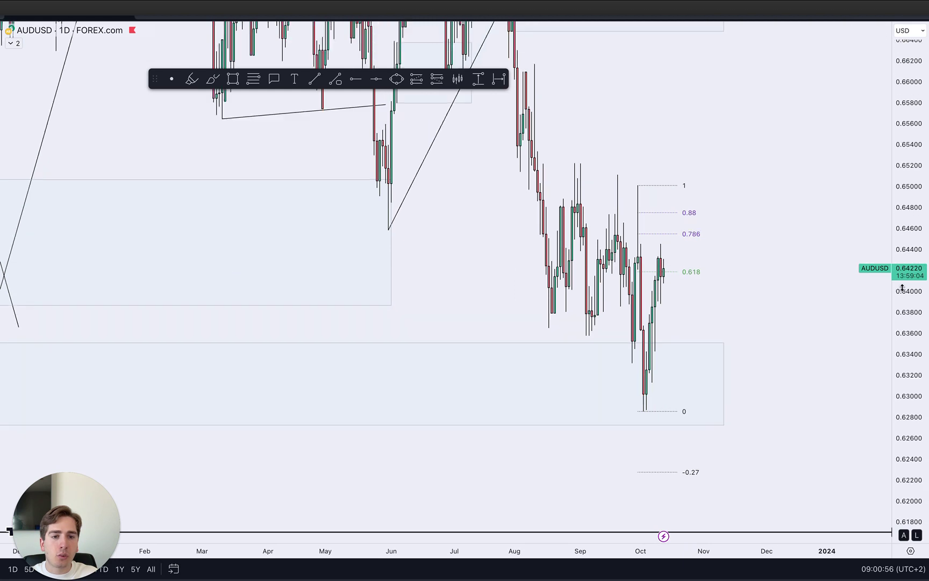
Draw curved brush arrows around the August 2022 high and October 2022 low, connect them with a downward arrow, and undo all three.
{"action": "scroll", "coordinate": [807, 291], "scroll_direction": "down", "scroll_amount": 6}
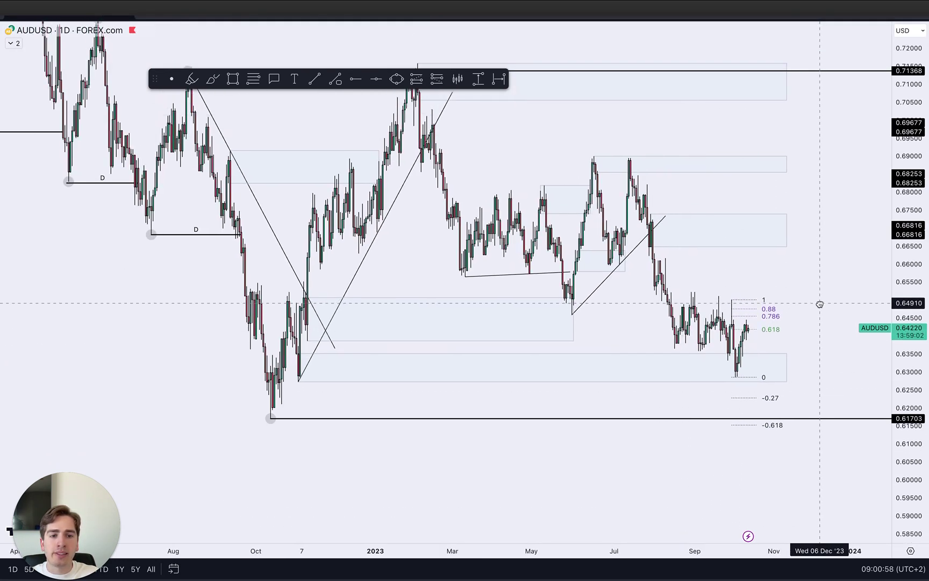
{"action": "left_click_drag", "start_coordinate": [819, 305], "coordinate": [821, 312]}
{"action": "left_click_drag", "start_coordinate": [908, 352], "coordinate": [909, 290]}
{"action": "scroll", "coordinate": [854, 329], "scroll_direction": "up", "scroll_amount": 1}
{"action": "left_click_drag", "start_coordinate": [863, 263], "coordinate": [864, 297]}
{"action": "left_click_drag", "start_coordinate": [909, 269], "coordinate": [909, 342]}
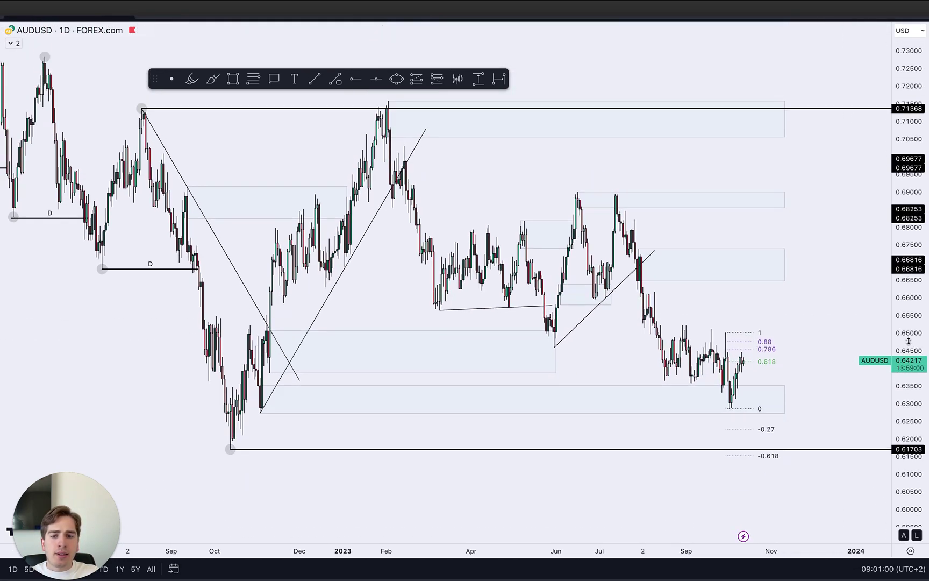
{"action": "left_click", "coordinate": [213, 81]}
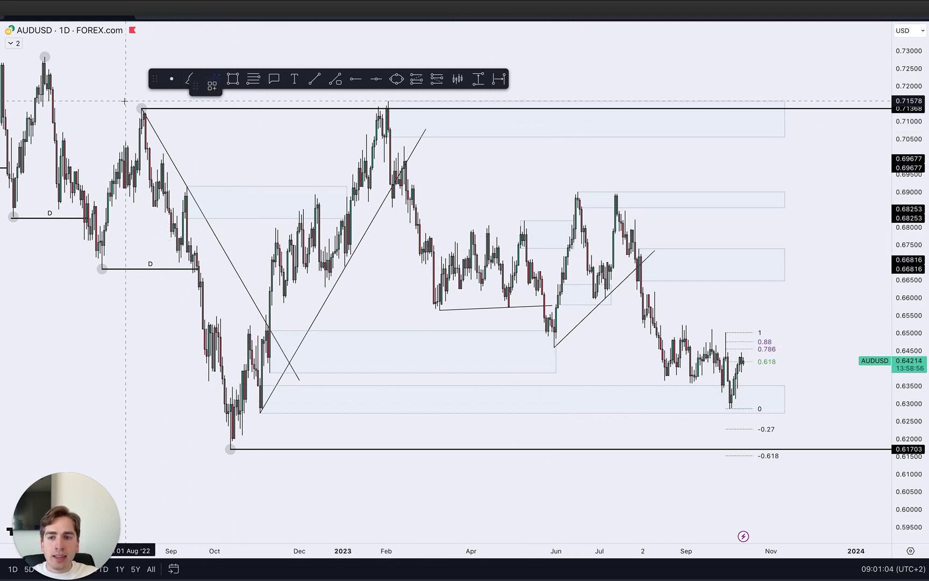
{"action": "left_click_drag", "start_coordinate": [122, 110], "coordinate": [175, 102]}
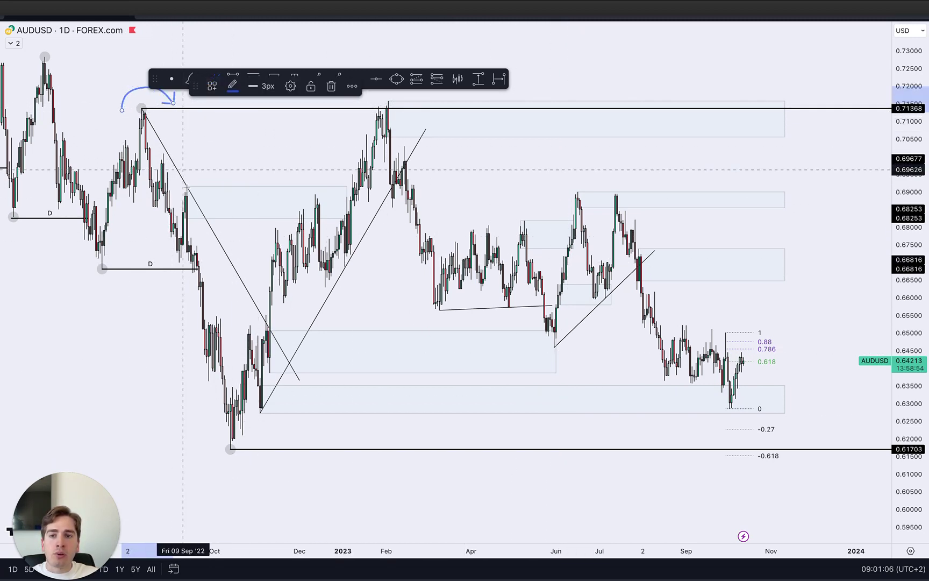
{"action": "left_click_drag", "start_coordinate": [207, 447], "coordinate": [266, 462]}
{"action": "left_click_drag", "start_coordinate": [143, 110], "coordinate": [227, 423]}
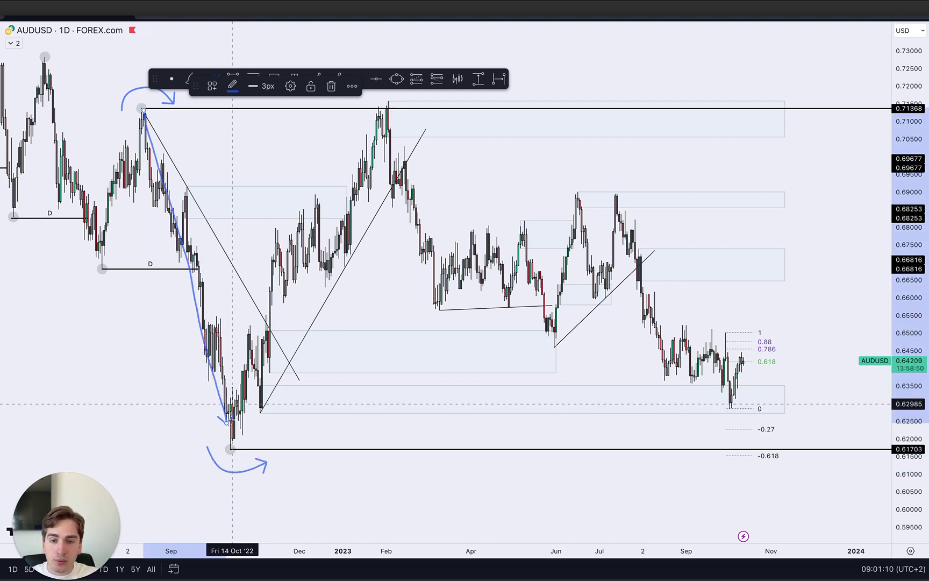
{"action": "key", "text": "ctrl+z"}
{"action": "key", "text": "ctrl+z"}
{"action": "key", "text": "ctrl+z"}
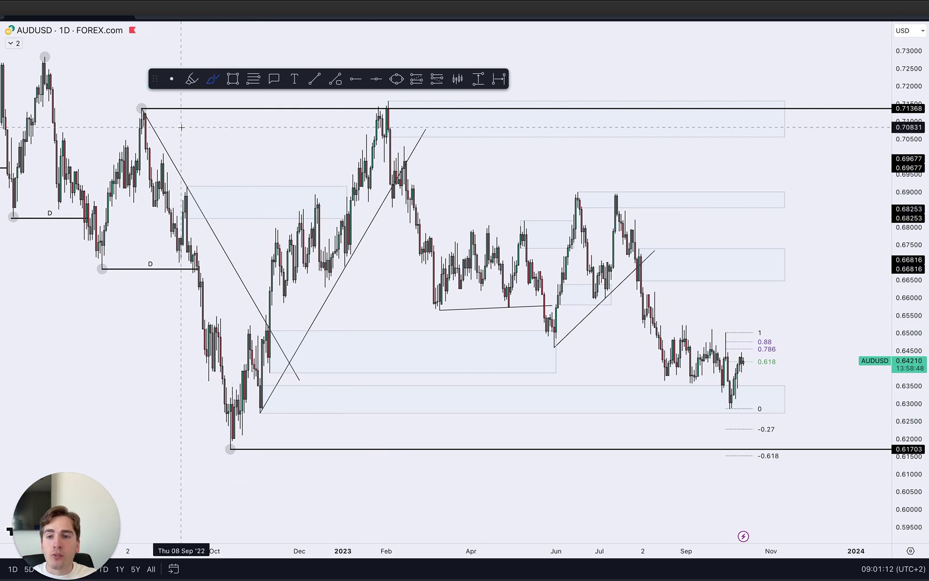
Draw a brush stroke from the August 2022 high and circle the early 2023 high, and undo the marks.
{"action": "mouse_move", "coordinate": [142, 109]}
{"action": "left_mouse_down"}
{"action": "mouse_move", "coordinate": [230, 421]}
{"action": "mouse_move", "coordinate": [357, 142]}
{"action": "mouse_move", "coordinate": [383, 111]}
{"action": "mouse_move", "coordinate": [352, 121]}
{"action": "mouse_move", "coordinate": [374, 93]}
{"action": "left_mouse_up"}
{"action": "key", "text": "ctrl+z"}
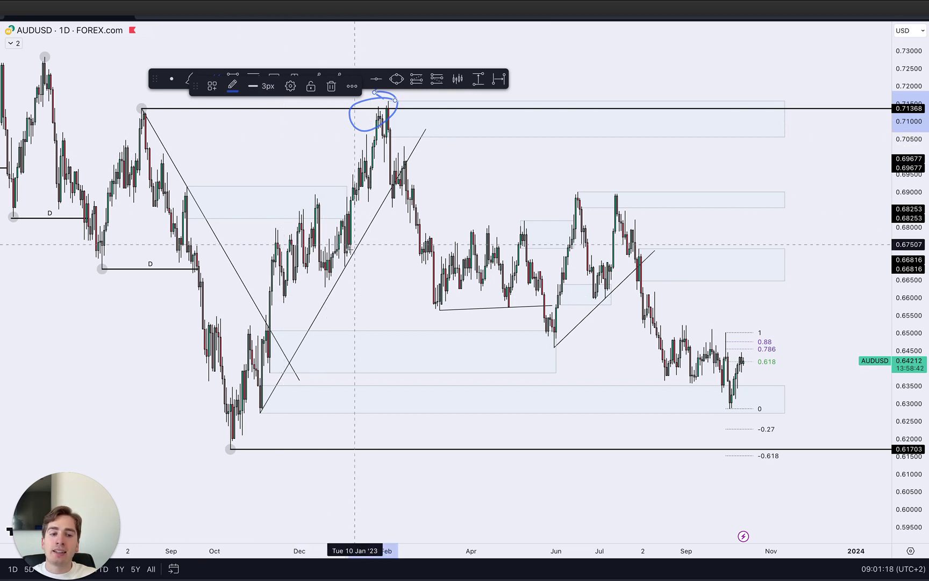
{"action": "key", "text": "ctrl+z"}
{"action": "mouse_move", "coordinate": [397, 99]}
{"action": "left_mouse_down"}
{"action": "mouse_move", "coordinate": [373, 97]}
{"action": "mouse_move", "coordinate": [393, 98]}
{"action": "left_mouse_up"}
{"action": "key", "text": "ctrl+z"}
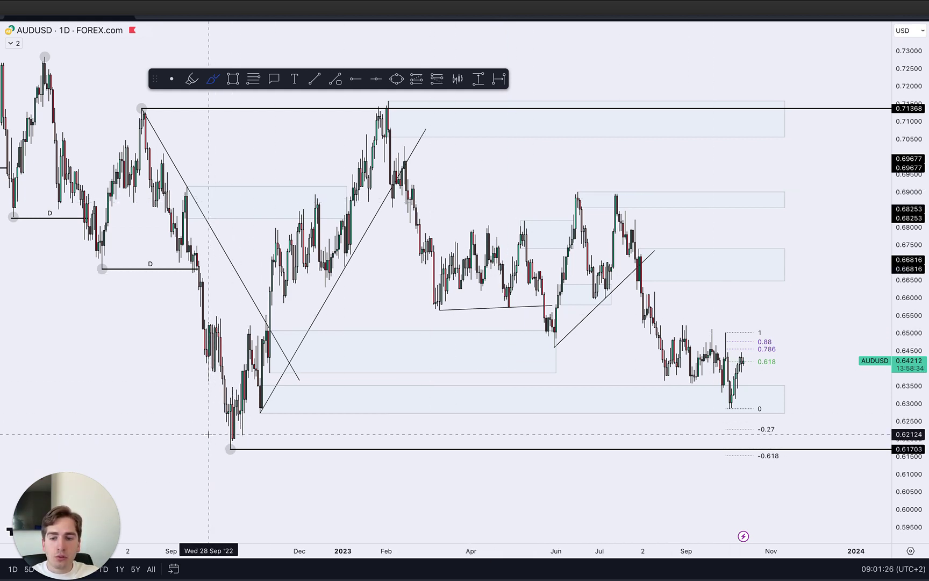
Draw curved brush arrows around the October 2022 low and early 2023 high, plus a long downward arrow, and undo the downward arrow.
{"action": "left_click_drag", "start_coordinate": [210, 437], "coordinate": [277, 462]}
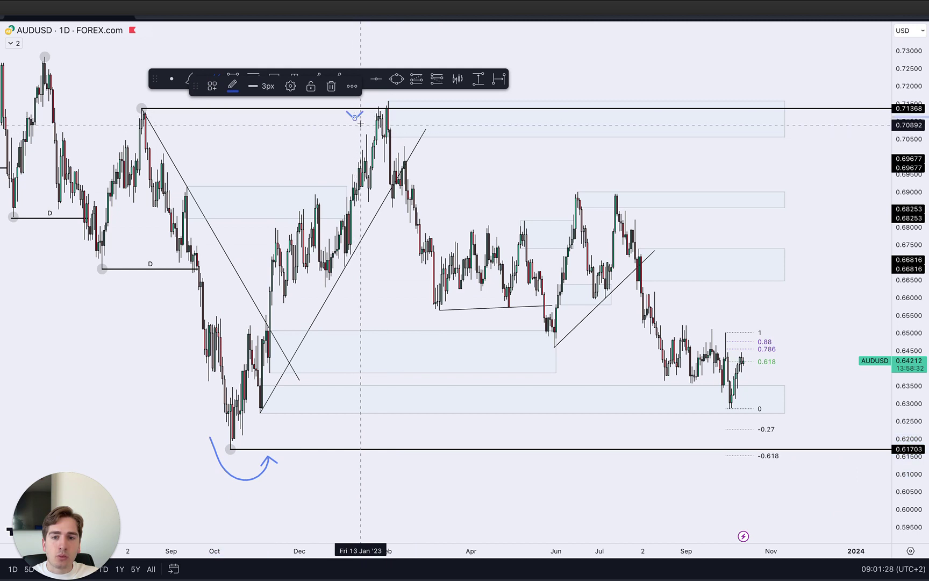
{"action": "mouse_move", "coordinate": [361, 122]}
{"action": "left_mouse_down"}
{"action": "mouse_move", "coordinate": [420, 106]}
{"action": "mouse_move", "coordinate": [403, 129]}
{"action": "mouse_move", "coordinate": [716, 385]}
{"action": "mouse_move", "coordinate": [707, 387]}
{"action": "left_mouse_up"}
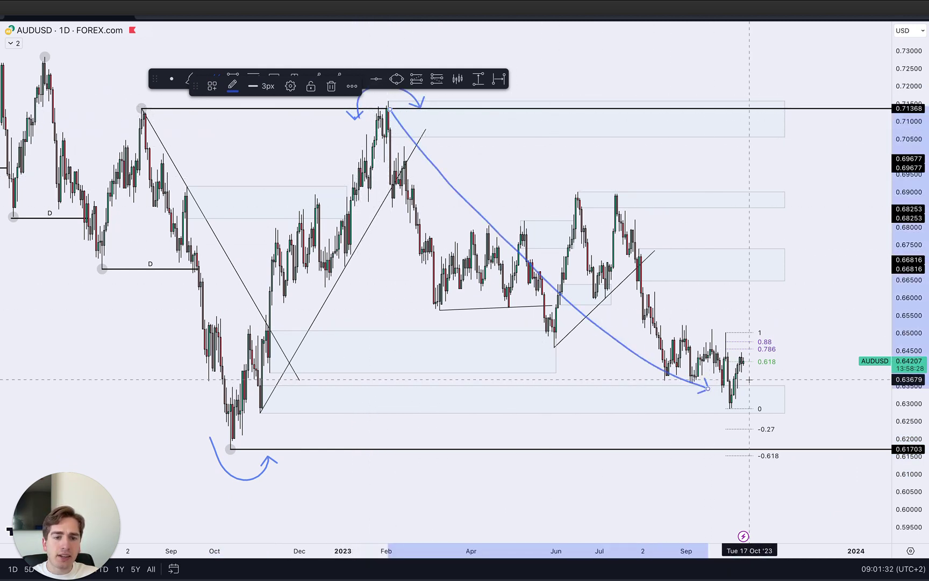
{"action": "key", "text": "ctrl+z"}
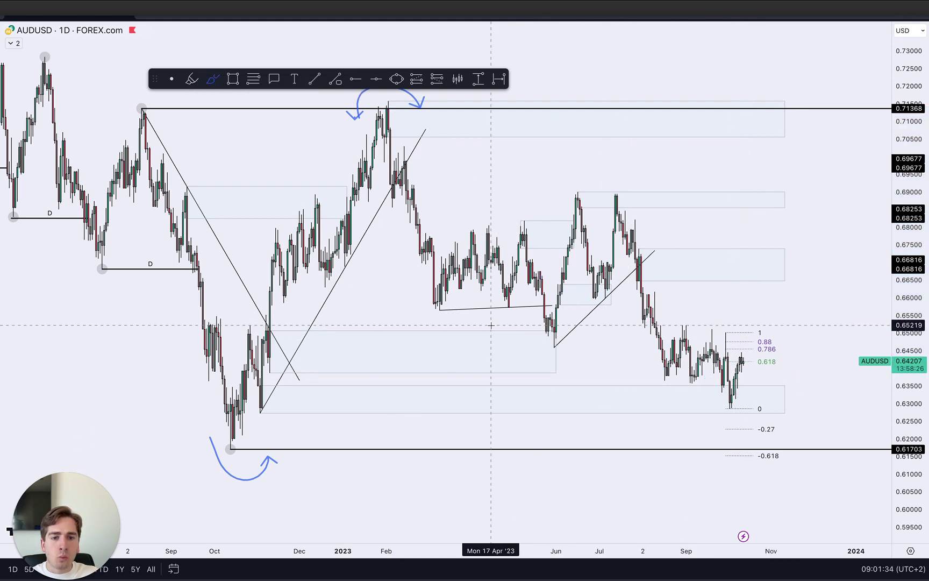
Draw falling brush arrows from the March 2023 low and the July 2023 high toward October, and undo both.
{"action": "left_click_drag", "start_coordinate": [421, 304], "coordinate": [728, 381]}
{"action": "left_click_drag", "start_coordinate": [621, 175], "coordinate": [767, 387]}
{"action": "key", "text": "ctrl+z"}
{"action": "key", "text": "ctrl+z"}
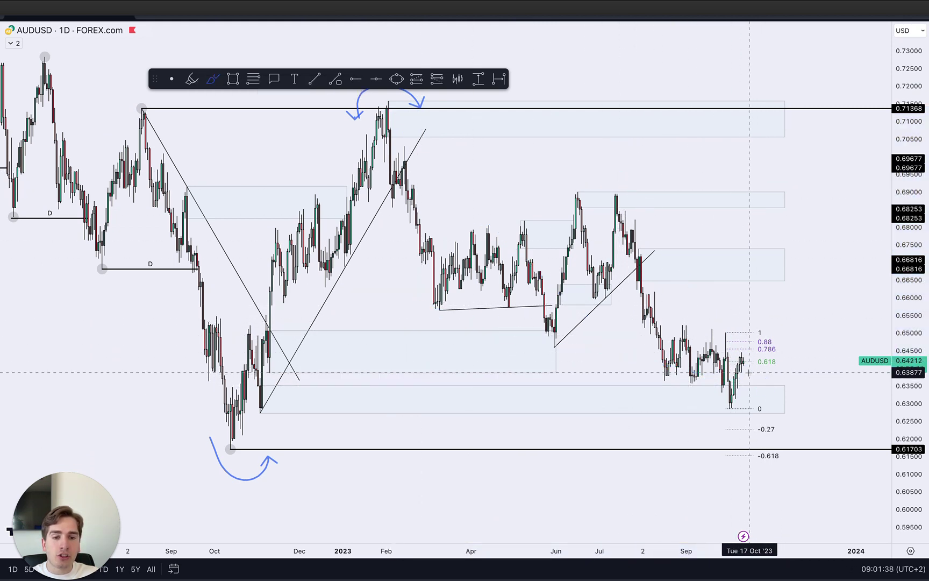
Draw descending brush arrows over the August to October highs and lows, and undo all remaining brush marks.
{"action": "left_click_drag", "start_coordinate": [667, 319], "coordinate": [777, 366]}
{"action": "left_click_drag", "start_coordinate": [641, 371], "coordinate": [738, 407]}
{"action": "key", "text": "ctrl+z"}
{"action": "key", "text": "ctrl+z"}
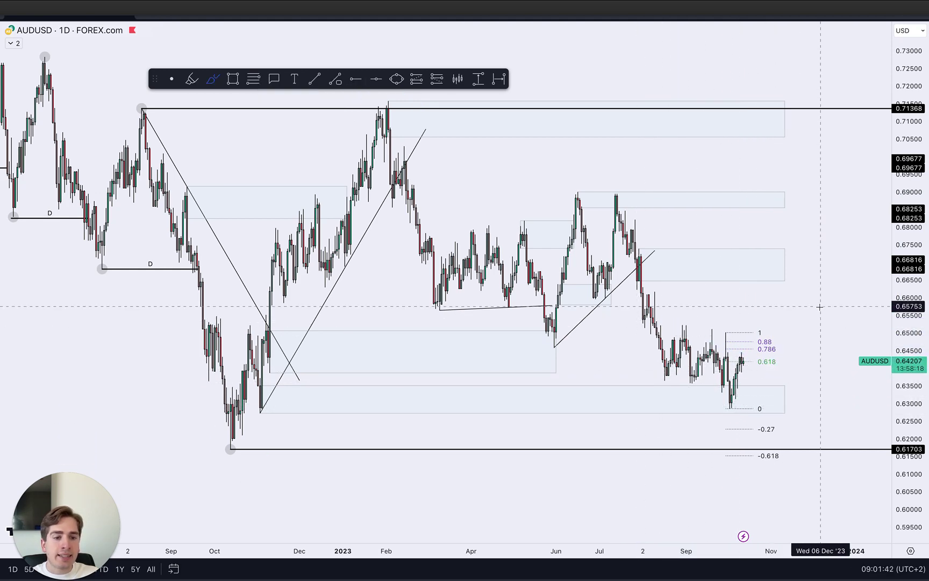
Outline the recent August to October decline with two descending brush arrows, one above and one below price, and undo both.
{"action": "key", "text": "Escape"}
{"action": "left_click_drag", "start_coordinate": [821, 307], "coordinate": [801, 114]}
{"action": "scroll", "coordinate": [801, 115], "scroll_direction": "up", "scroll_amount": 3}
{"action": "left_click_drag", "start_coordinate": [907, 376], "coordinate": [908, 162]}
{"action": "left_click_drag", "start_coordinate": [759, 179], "coordinate": [778, 381]}
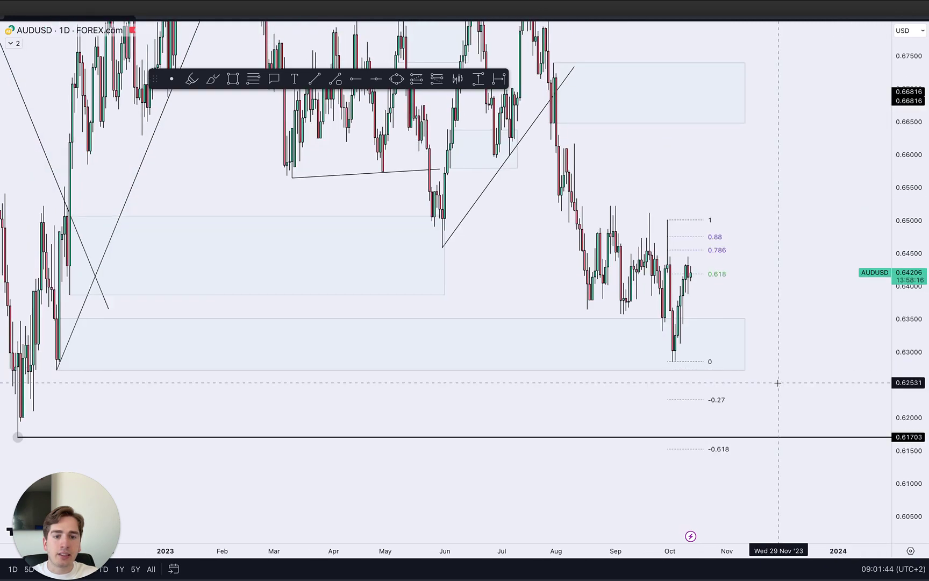
{"action": "scroll", "coordinate": [778, 382], "scroll_direction": "up", "scroll_amount": 3}
{"action": "left_click_drag", "start_coordinate": [371, 260], "coordinate": [360, 301]}
{"action": "left_click", "coordinate": [209, 81]}
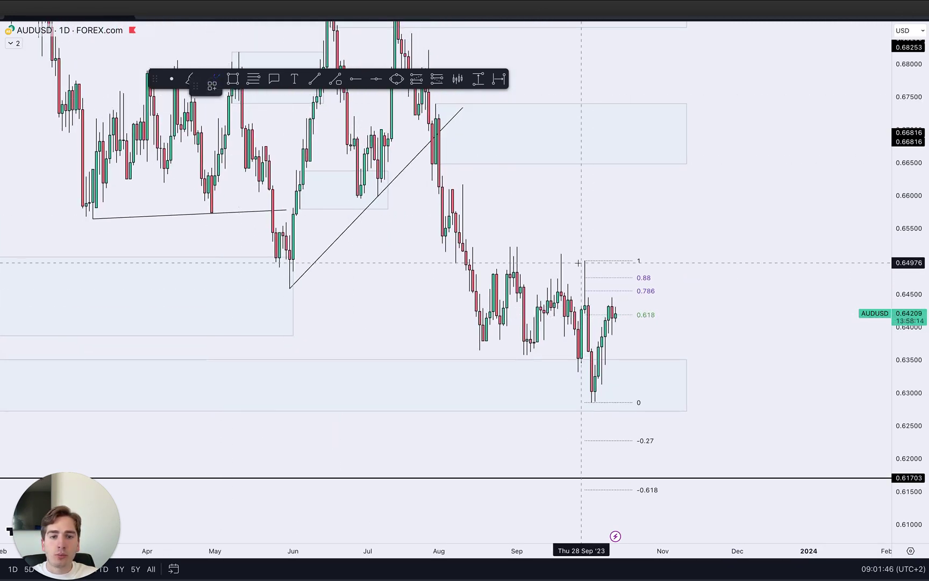
{"action": "mouse_move", "coordinate": [474, 238]}
{"action": "left_mouse_down"}
{"action": "mouse_move", "coordinate": [619, 322]}
{"action": "mouse_move", "coordinate": [701, 353]}
{"action": "left_mouse_up"}
{"action": "left_click_drag", "start_coordinate": [448, 331], "coordinate": [662, 411]}
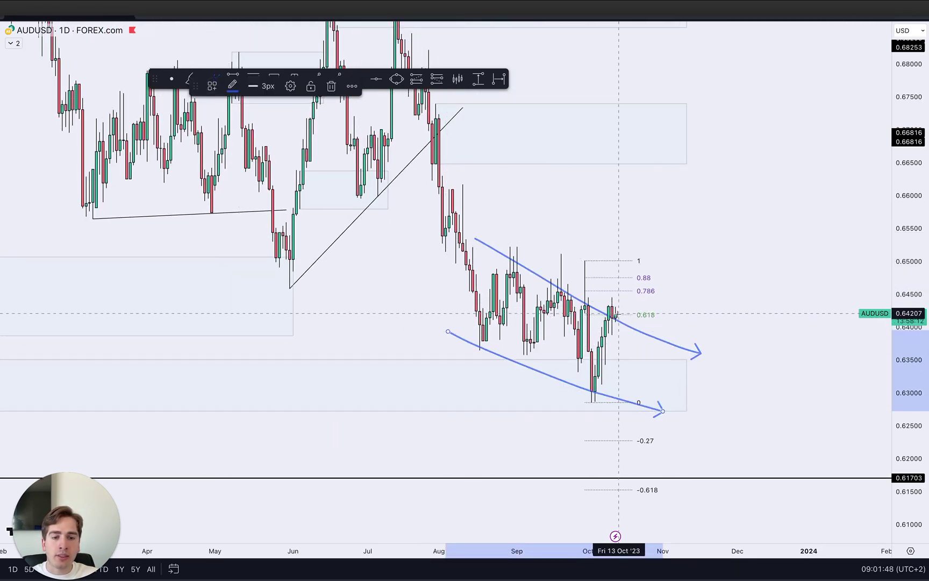
{"action": "key", "text": "ctrl+z"}
{"action": "key", "text": "ctrl+z"}
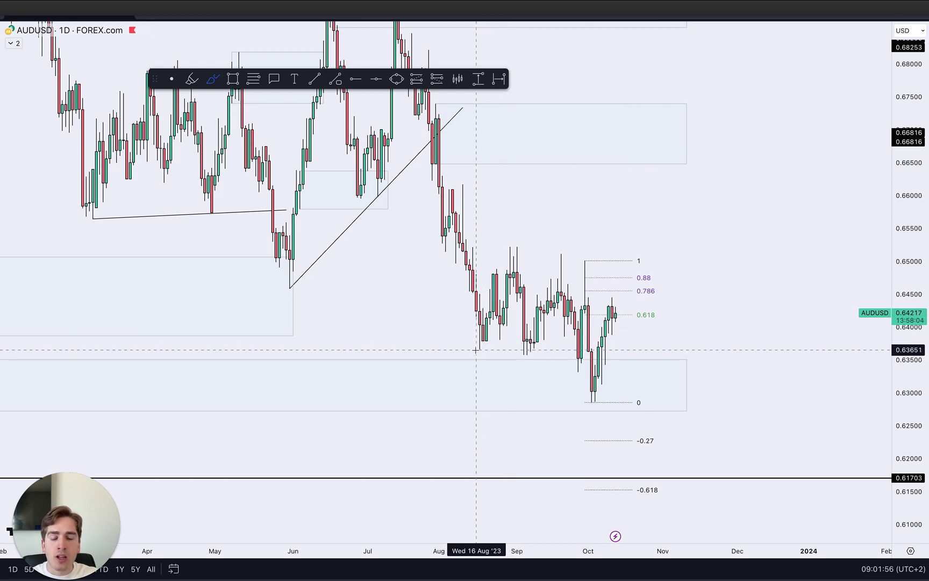
Draw a horizontal brush arrow from the mid-August low to the late-September break, trace the zigzag price path, and delete the zigzag.
{"action": "mouse_move", "coordinate": [477, 350]}
{"action": "left_mouse_down"}
{"action": "mouse_move", "coordinate": [578, 350]}
{"action": "mouse_move", "coordinate": [565, 367]}
{"action": "mouse_move", "coordinate": [582, 346]}
{"action": "left_mouse_up"}
{"action": "key", "text": "Delete"}
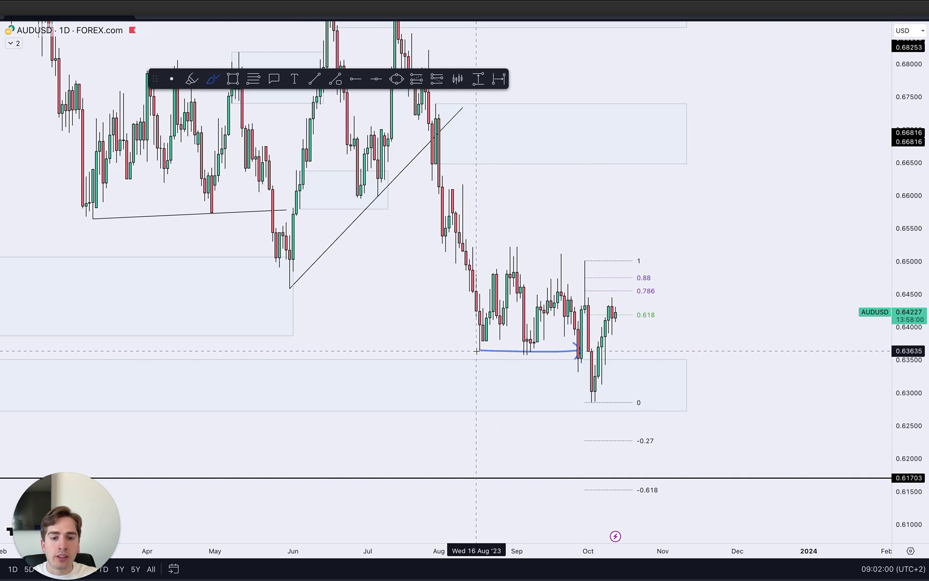
{"action": "mouse_move", "coordinate": [455, 197]}
{"action": "left_mouse_down"}
{"action": "mouse_move", "coordinate": [479, 325]}
{"action": "mouse_move", "coordinate": [568, 266]}
{"action": "left_mouse_up"}
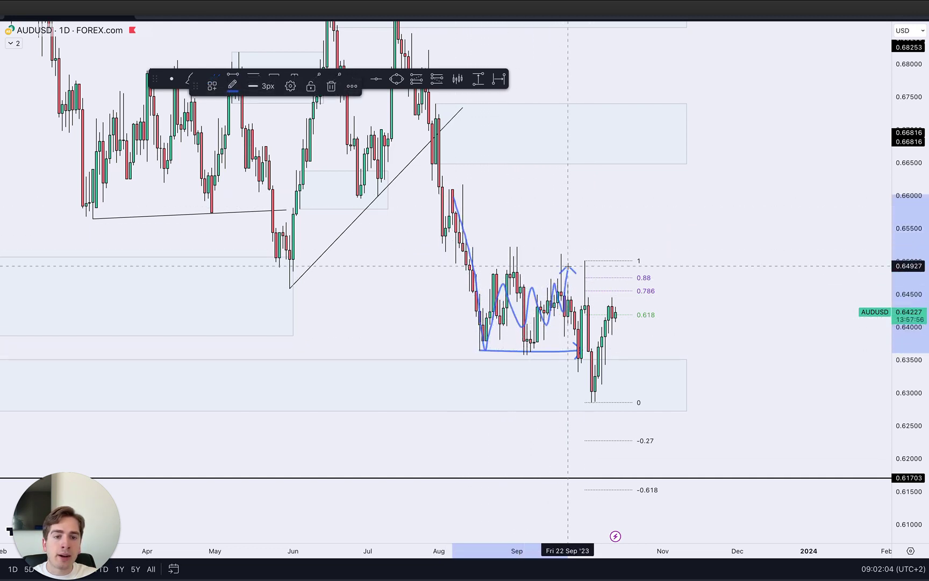
{"action": "key", "text": "Delete"}
Draw forward brush arrows from the late-September low, the 0.618 level and the September high, and delete them.
{"action": "left_click_drag", "start_coordinate": [575, 370], "coordinate": [603, 370]}
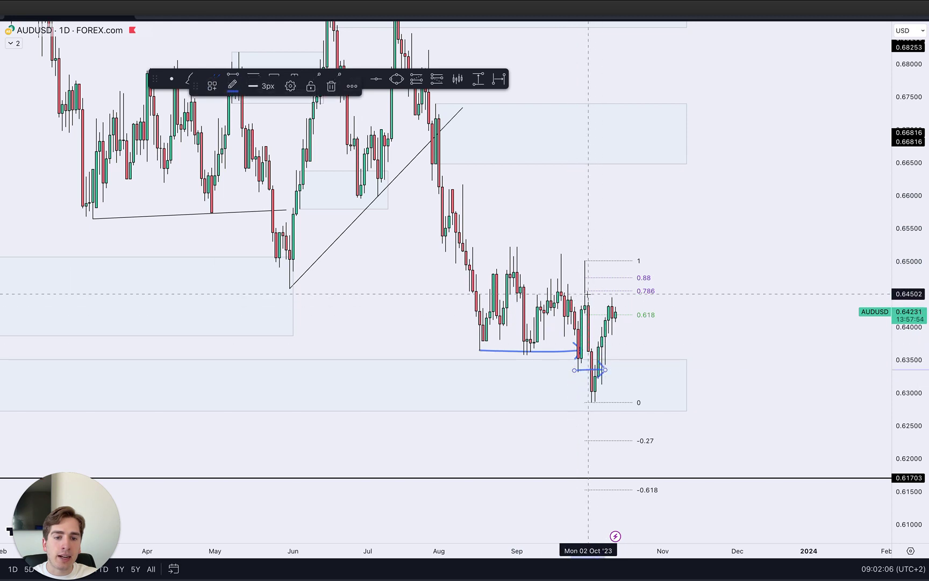
{"action": "left_click_drag", "start_coordinate": [587, 289], "coordinate": [603, 415]}
{"action": "key", "text": "Delete"}
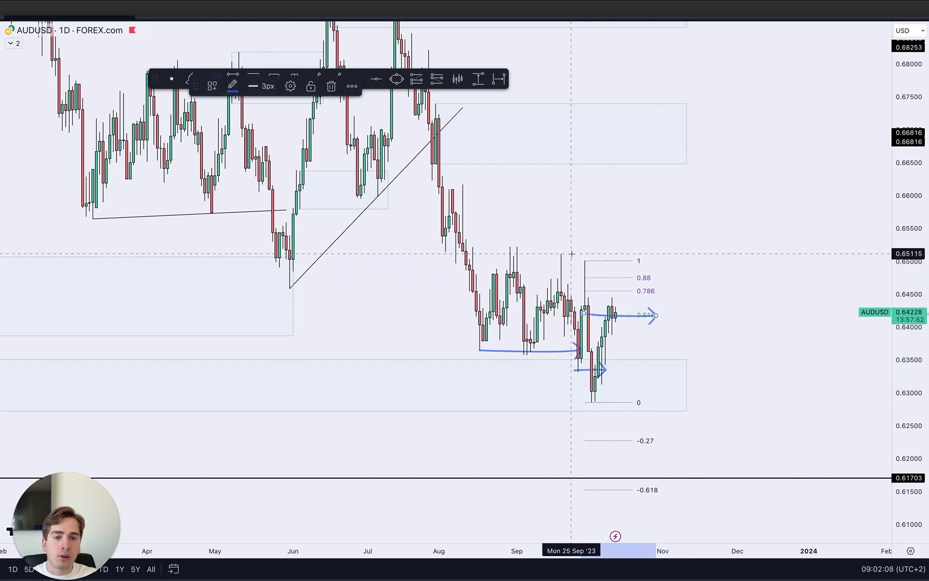
{"action": "left_click_drag", "start_coordinate": [573, 255], "coordinate": [694, 258]}
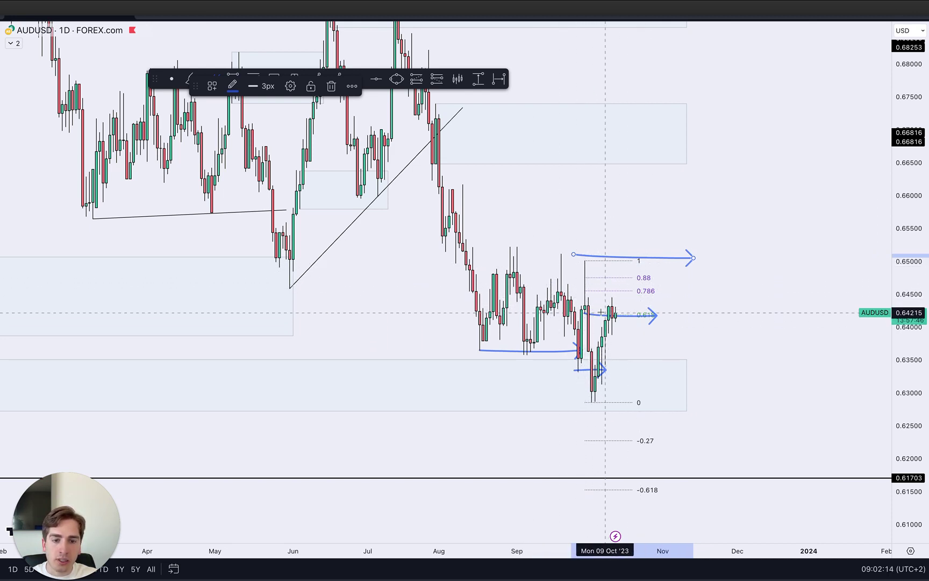
{"action": "key", "text": "Delete"}
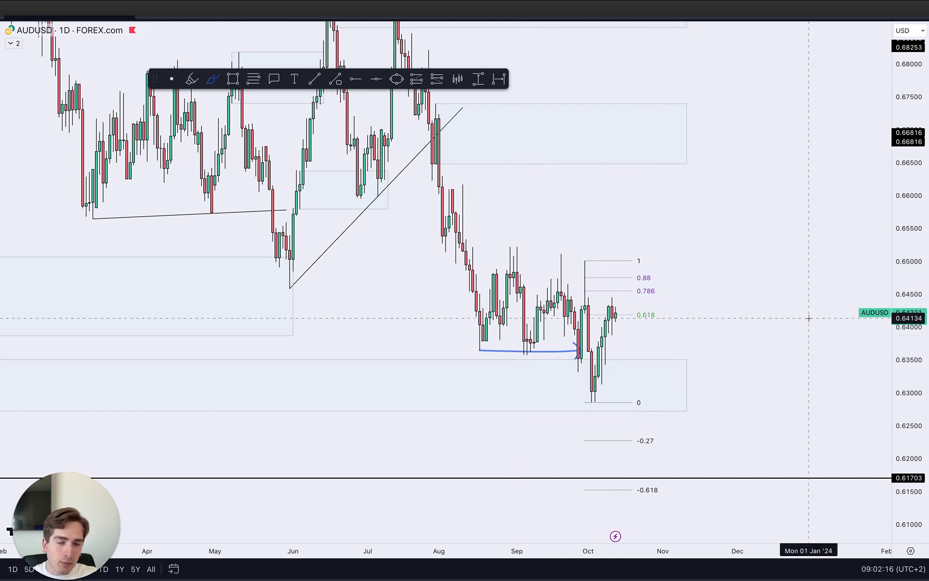
Draw forward brush arrows from the candles near the 0.618 level and from the September high, and remove both.
{"action": "left_click_drag", "start_coordinate": [583, 312], "coordinate": [726, 304]}
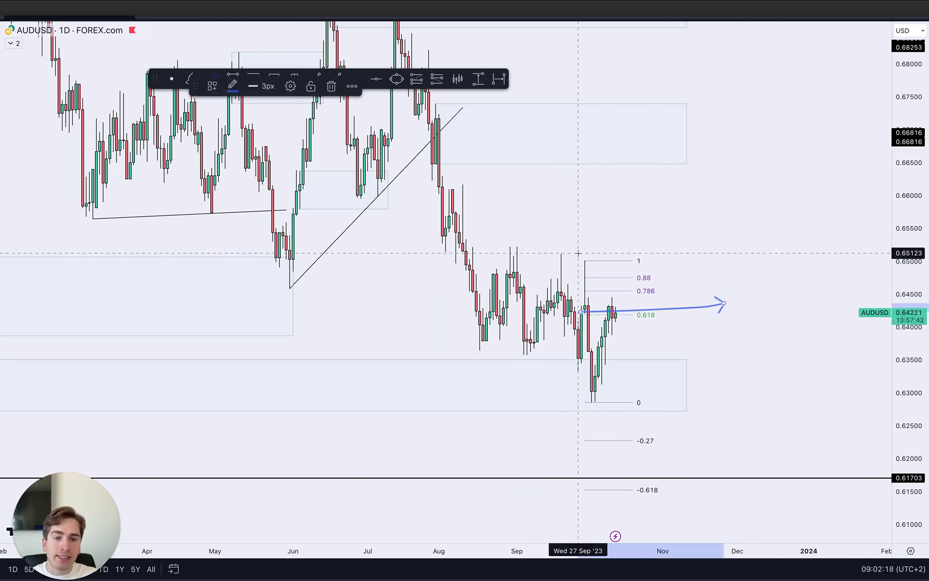
{"action": "left_click_drag", "start_coordinate": [562, 263], "coordinate": [719, 262]}
{"action": "key", "text": "Delete"}
{"action": "key", "text": "ctrl+z"}
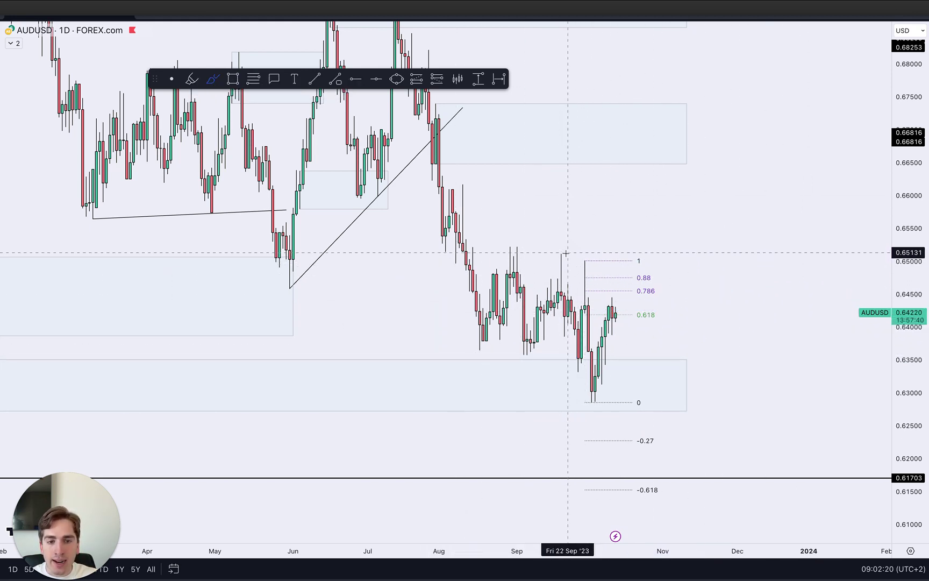
Sketch a descending channel around the August to October price action with two brush arrows, and remove both.
{"action": "mouse_move", "coordinate": [475, 227]}
{"action": "left_mouse_down"}
{"action": "mouse_move", "coordinate": [601, 269]}
{"action": "mouse_move", "coordinate": [683, 322]}
{"action": "left_mouse_up"}
{"action": "left_click_drag", "start_coordinate": [421, 328], "coordinate": [635, 414]}
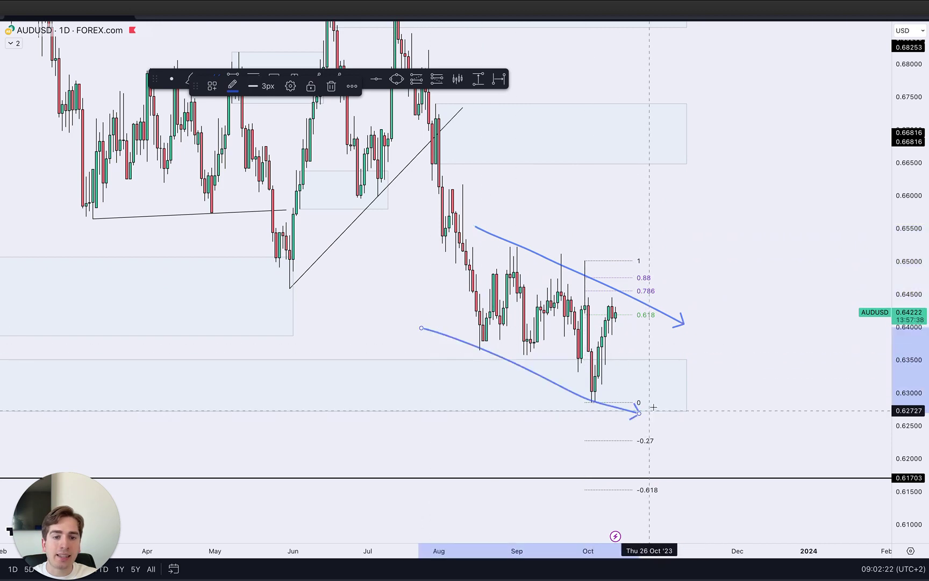
{"action": "key", "text": "Delete"}
Switch the AUDUSD chart to the 4-hour interval and examine the marked structure breaks, supply zones and retracement levels.
{"action": "type", "text": "4h"}
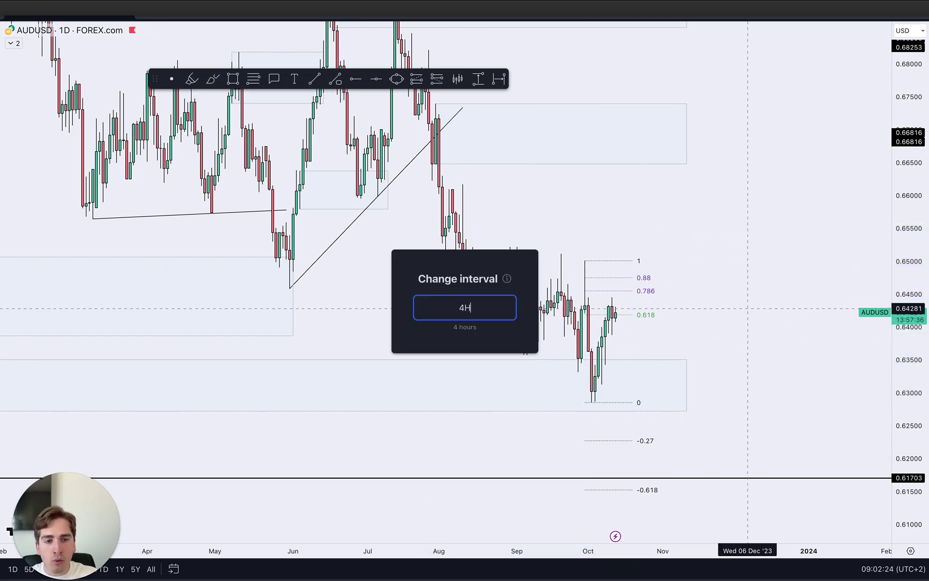
{"action": "key", "text": "Return"}
{"action": "left_click_drag", "start_coordinate": [915, 488], "coordinate": [914, 314]}
{"action": "scroll", "coordinate": [767, 344], "scroll_direction": "up", "scroll_amount": 4}
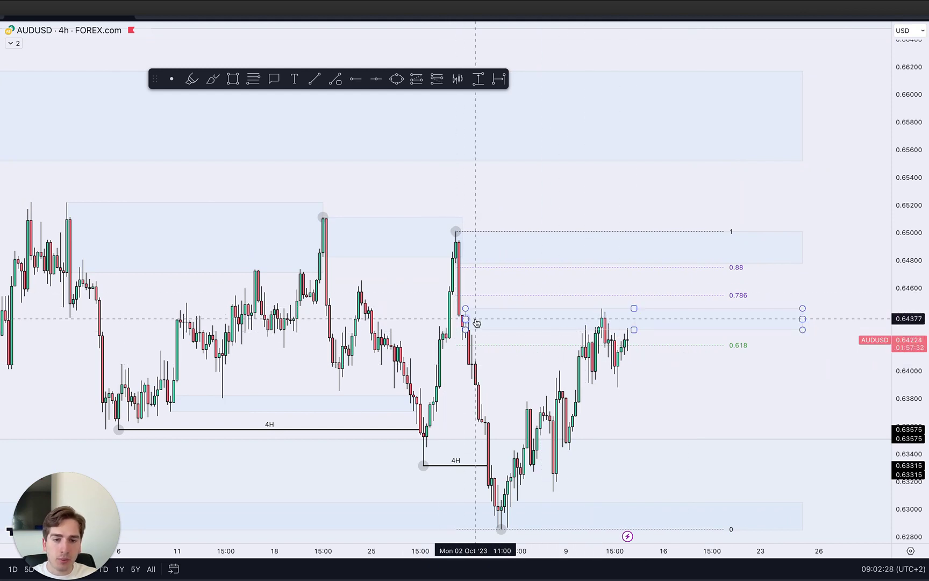
{"action": "left_click_drag", "start_coordinate": [702, 401], "coordinate": [693, 357]}
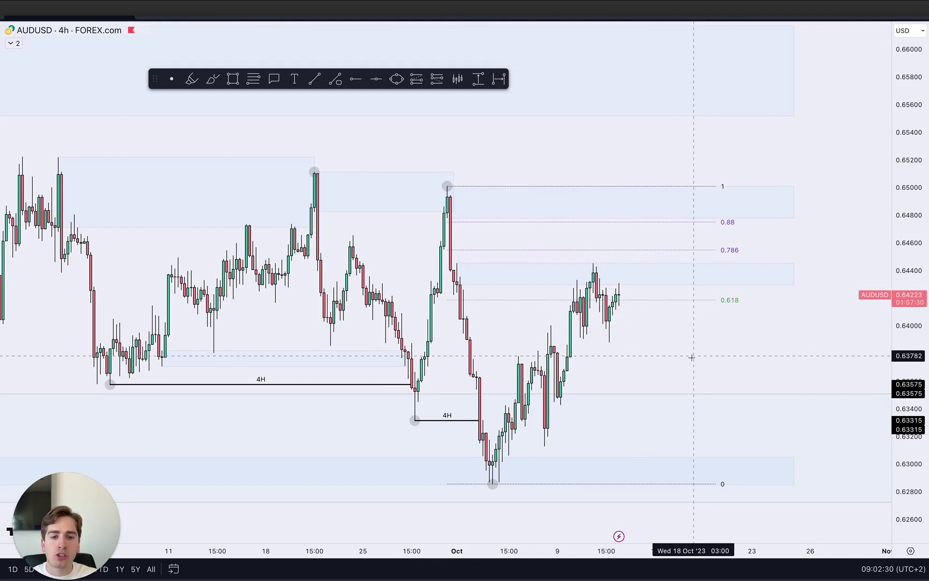
{"action": "scroll", "coordinate": [667, 361], "scroll_direction": "up", "scroll_amount": 2}
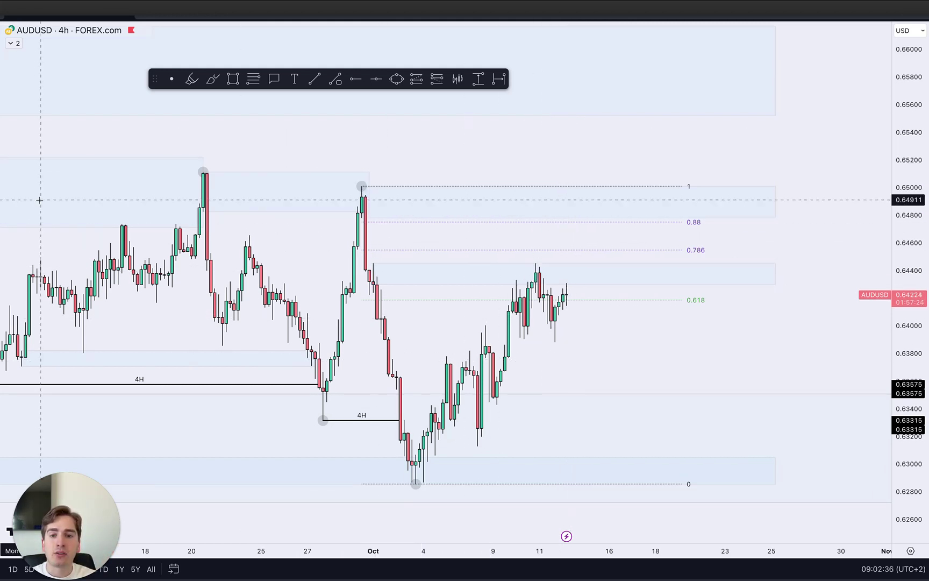
{"action": "scroll", "coordinate": [334, 181], "scroll_direction": "down", "scroll_amount": 4}
{"action": "scroll", "coordinate": [869, 300], "scroll_direction": "down", "scroll_amount": 3}
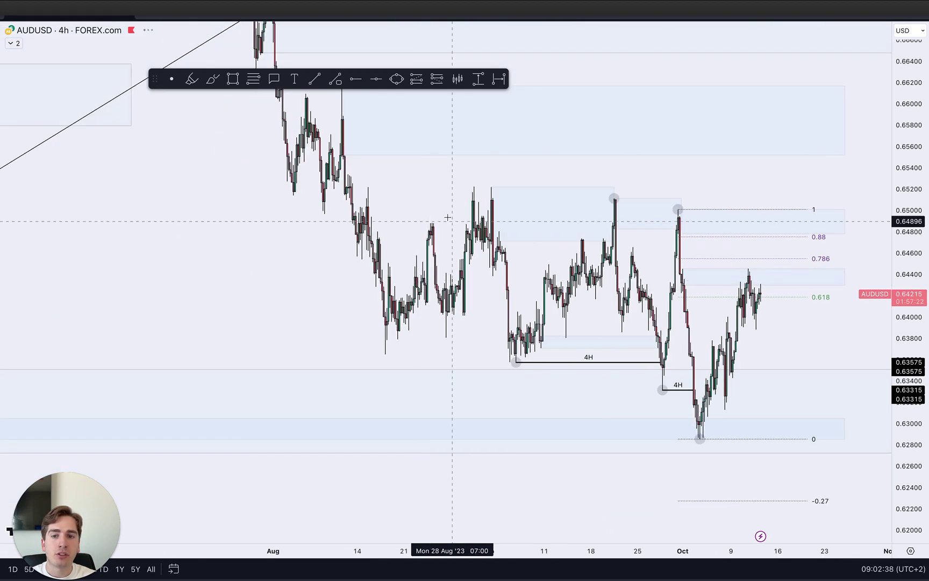
Return the AUDUSD chart to the daily interval and focus on the latest candles.
{"action": "type", "text": "1D"}
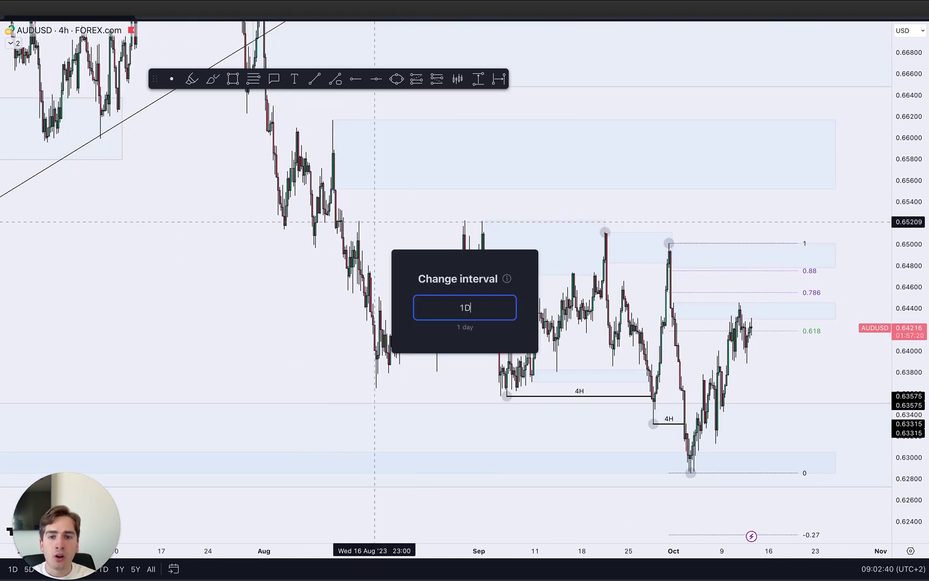
{"action": "key", "text": "Return"}
{"action": "scroll", "coordinate": [461, 240], "scroll_direction": "up", "scroll_amount": 5}
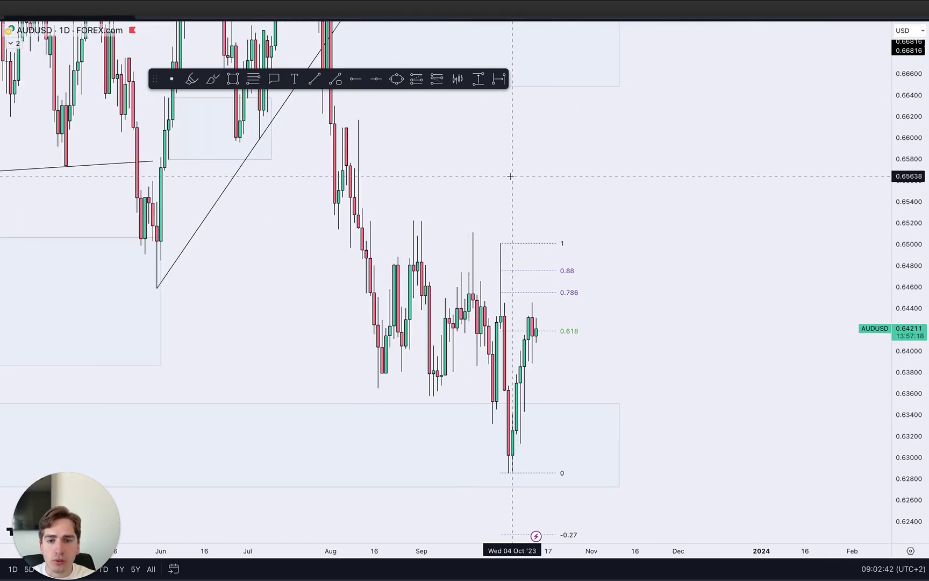
Extend the daily supply zone that starts at the 31 July 2023 candles forward to 22 December 2023.
{"action": "left_click_drag", "start_coordinate": [511, 177], "coordinate": [510, 216]}
{"action": "left_click_drag", "start_coordinate": [422, 173], "coordinate": [426, 289]}
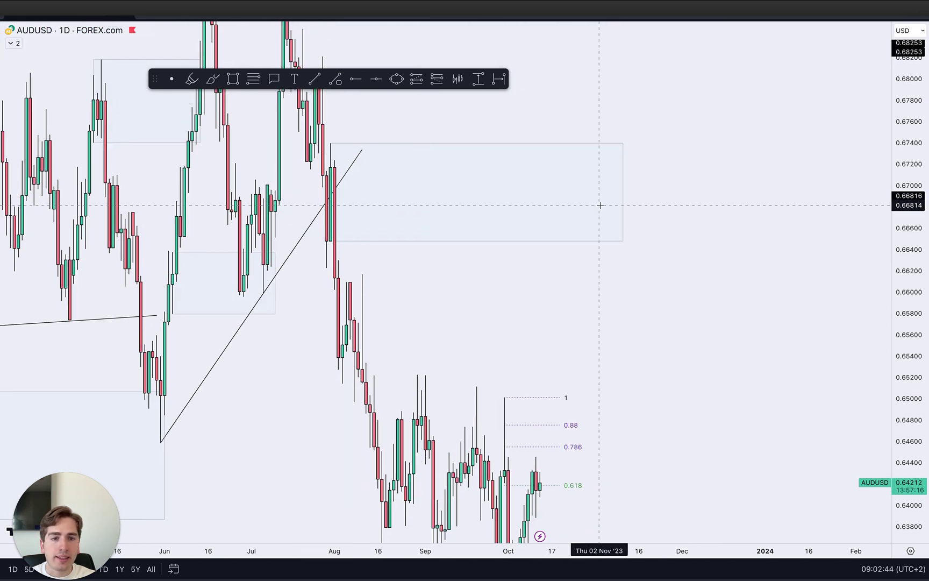
{"action": "left_click_drag", "start_coordinate": [626, 196], "coordinate": [740, 196]}
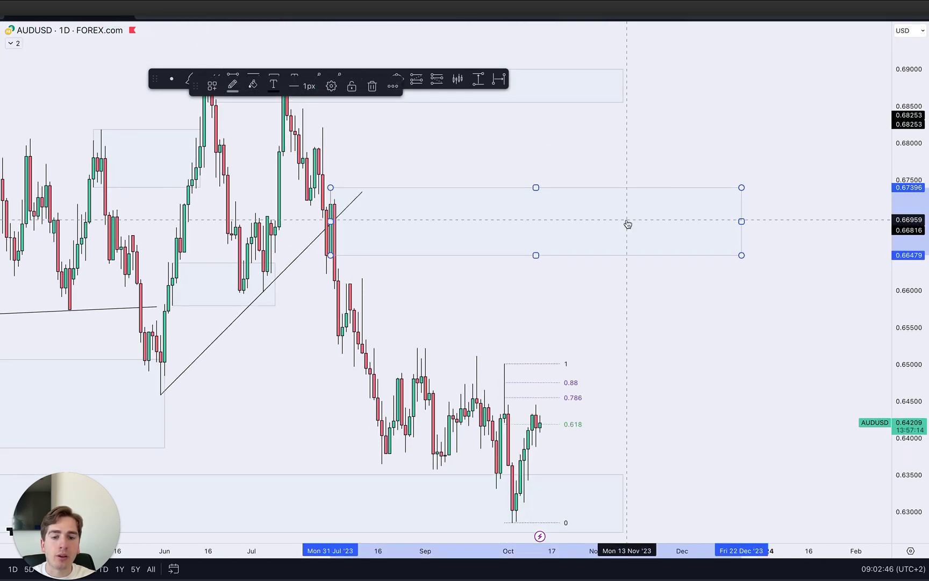
Sketch a descending channel around the August to October candles and a breakout towards the supply zone with brush arrows, and remove them.
{"action": "left_click", "coordinate": [537, 313]}
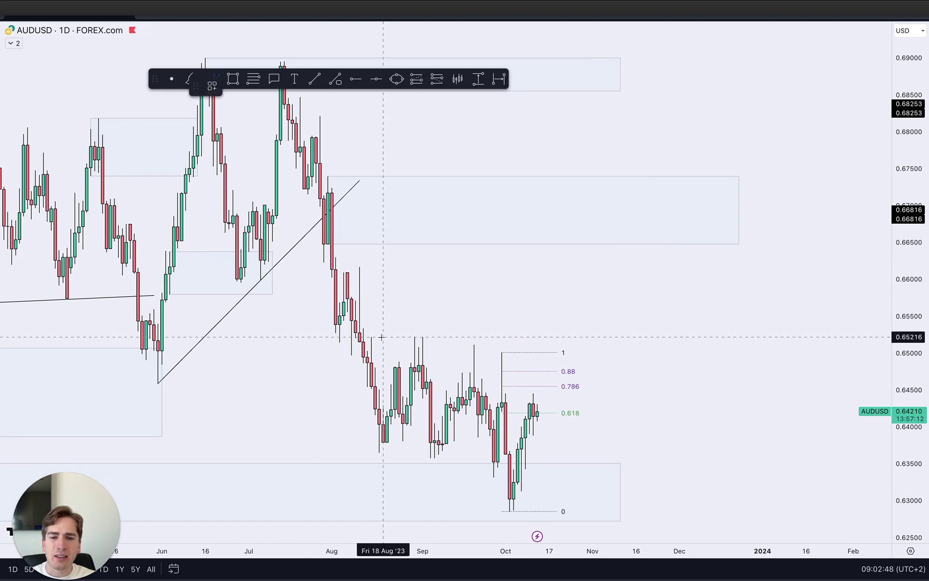
{"action": "scroll", "coordinate": [457, 336], "scroll_direction": "down", "scroll_amount": 2}
{"action": "left_click_drag", "start_coordinate": [401, 326], "coordinate": [623, 411]}
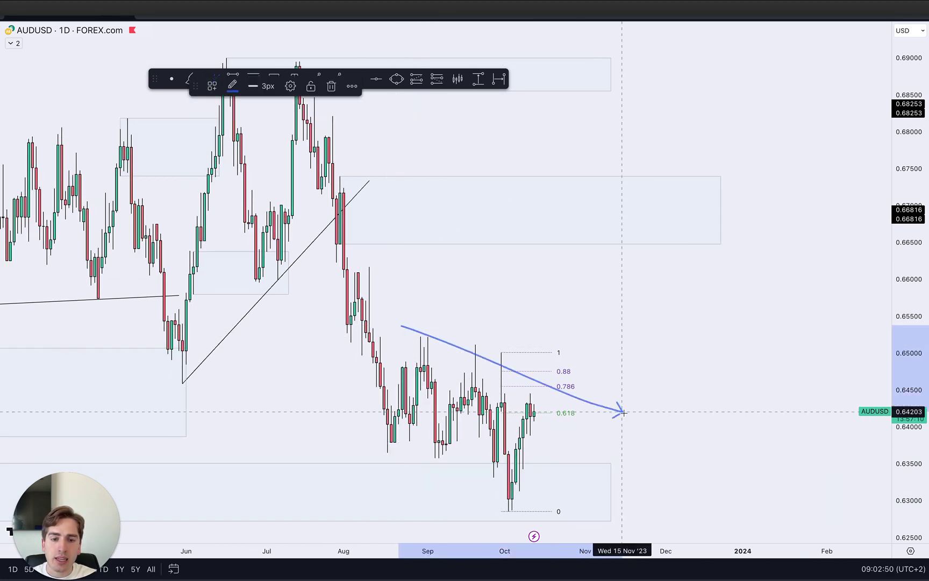
{"action": "left_click_drag", "start_coordinate": [313, 423], "coordinate": [585, 499]}
{"action": "mouse_move", "coordinate": [400, 356]}
{"action": "left_mouse_down"}
{"action": "mouse_move", "coordinate": [413, 420]}
{"action": "mouse_move", "coordinate": [519, 455]}
{"action": "mouse_move", "coordinate": [585, 222]}
{"action": "left_mouse_up"}
{"action": "key", "text": "Delete"}
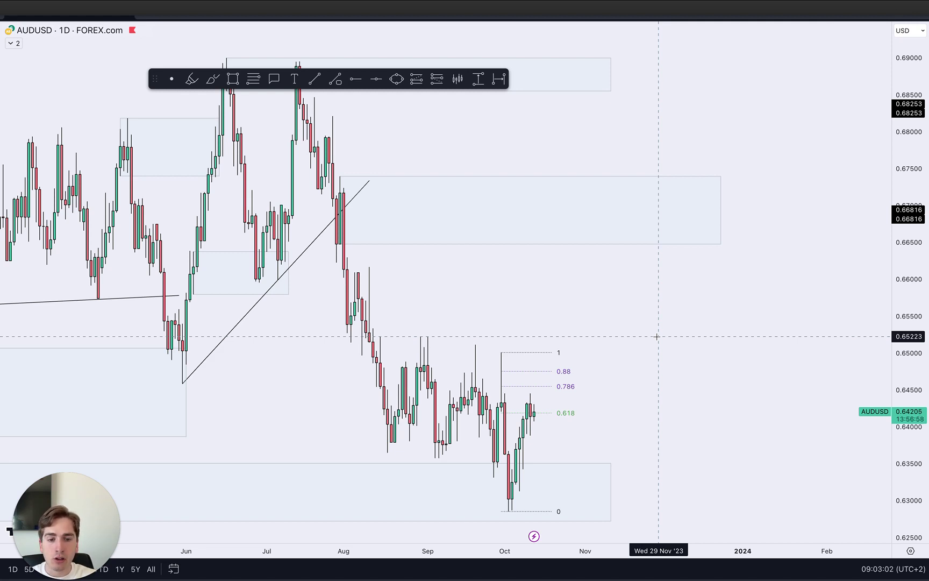
Switch the AUDUSD chart to the 4-hour interval and focus on the October rally between the marked supply zones and retracement levels.
{"action": "type", "text": "4h"}
{"action": "key", "text": "Return"}
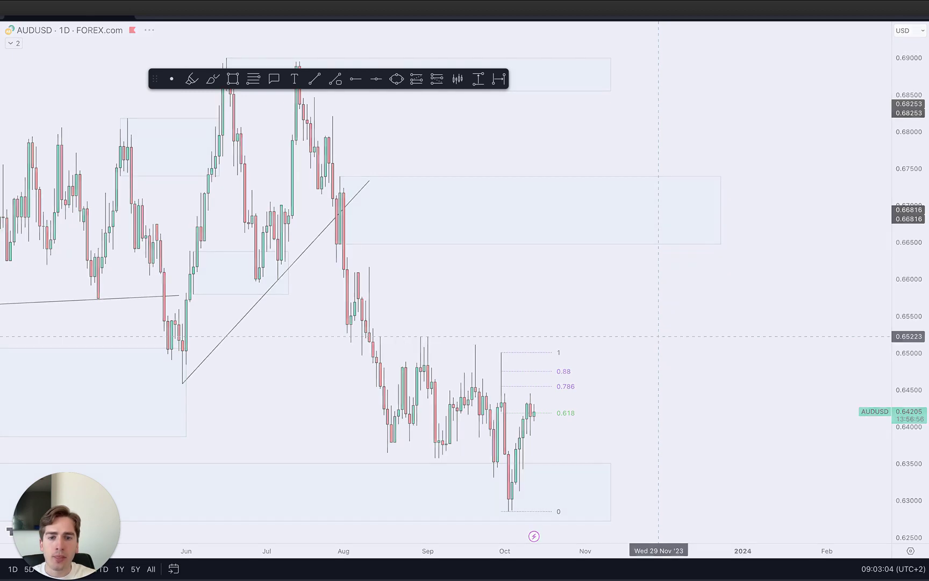
{"action": "scroll", "coordinate": [657, 337], "scroll_direction": "down", "scroll_amount": 6}
{"action": "right_click", "coordinate": [828, 419]}
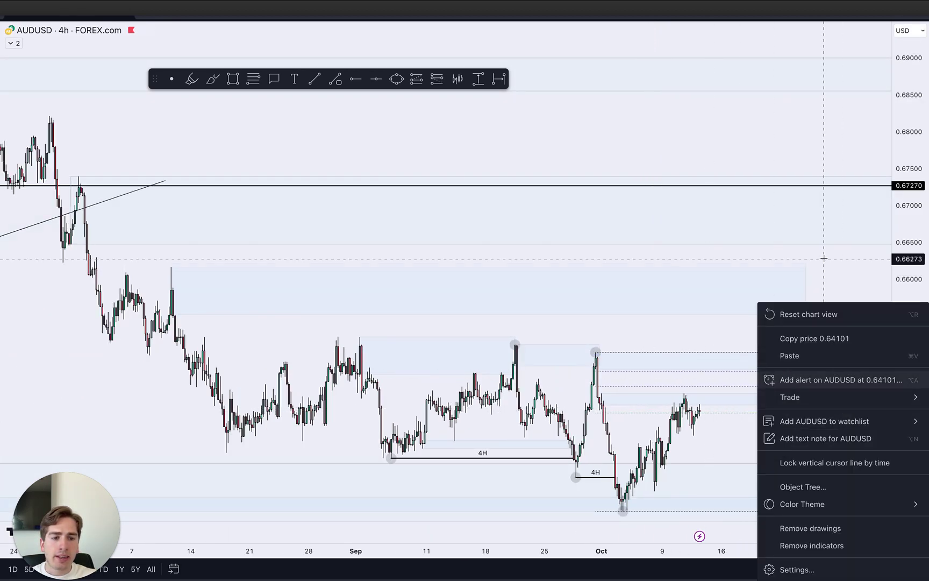
{"action": "left_click_drag", "start_coordinate": [842, 236], "coordinate": [826, 112]}
{"action": "scroll", "coordinate": [839, 205], "scroll_direction": "up", "scroll_amount": 4}
{"action": "left_click_drag", "start_coordinate": [908, 439], "coordinate": [906, 323]}
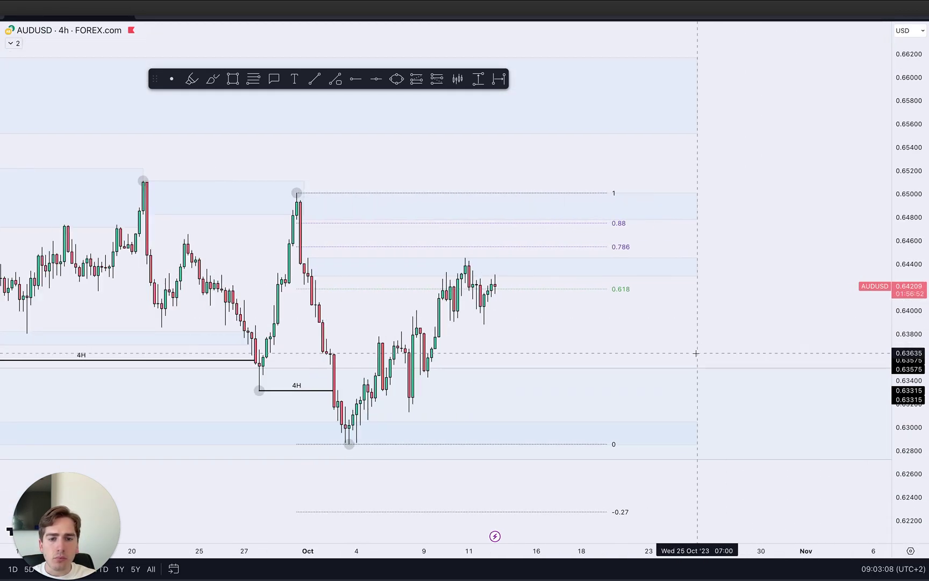
{"action": "scroll", "coordinate": [790, 323], "scroll_direction": "up", "scroll_amount": 3}
{"action": "scroll", "coordinate": [793, 313], "scroll_direction": "down", "scroll_amount": 4}
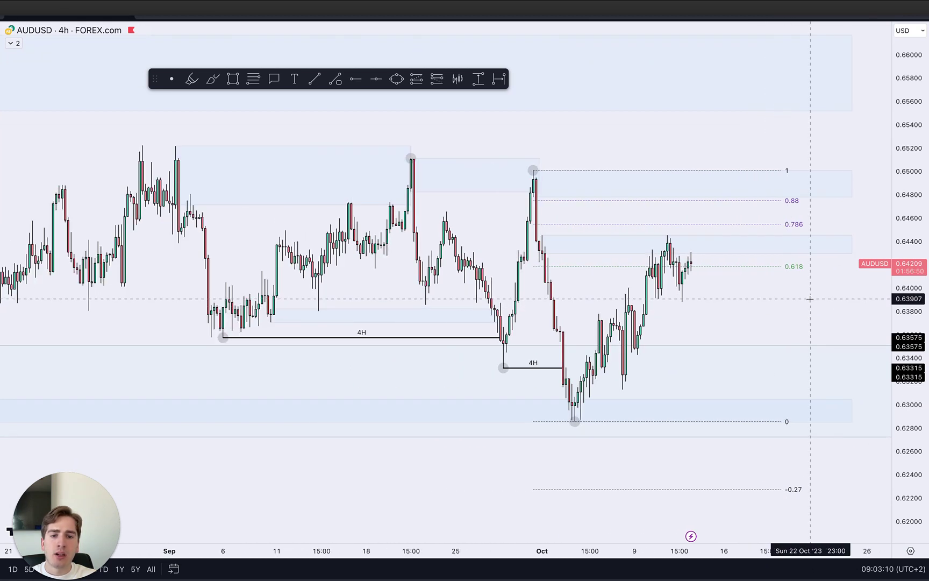
Draw a horizontal line at 0.63904 from the 10 October low to the 12 October candles.
{"action": "left_click_drag", "start_coordinate": [834, 302], "coordinate": [724, 383]}
{"action": "left_click_drag", "start_coordinate": [910, 455], "coordinate": [908, 370]}
{"action": "left_click_drag", "start_coordinate": [709, 428], "coordinate": [725, 290]}
{"action": "scroll", "coordinate": [725, 290], "scroll_direction": "up", "scroll_amount": 4}
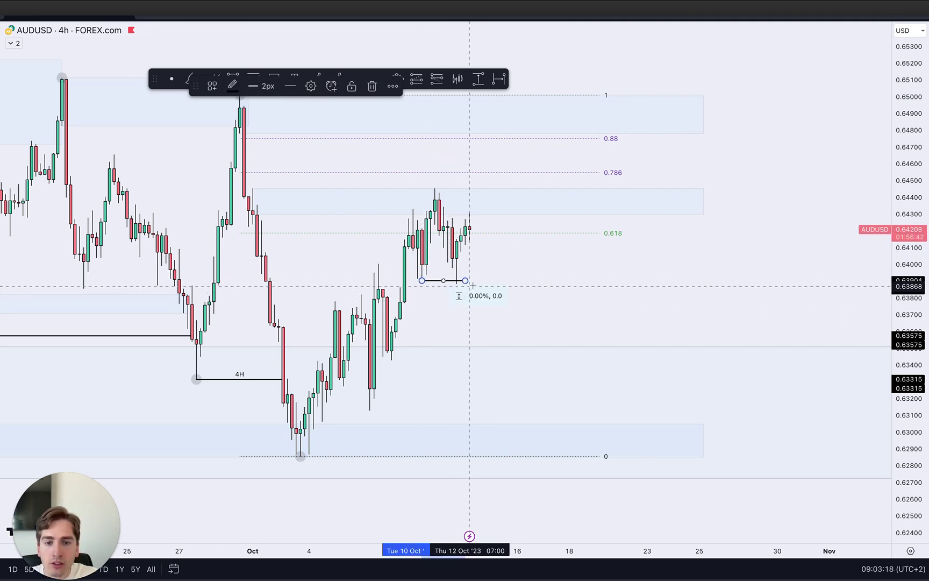
{"action": "left_click", "coordinate": [456, 285]}
Switch to the 15-minute interval and move the start of the 0.63904 line onto the 10 October low.
{"action": "type", "text": "15"}
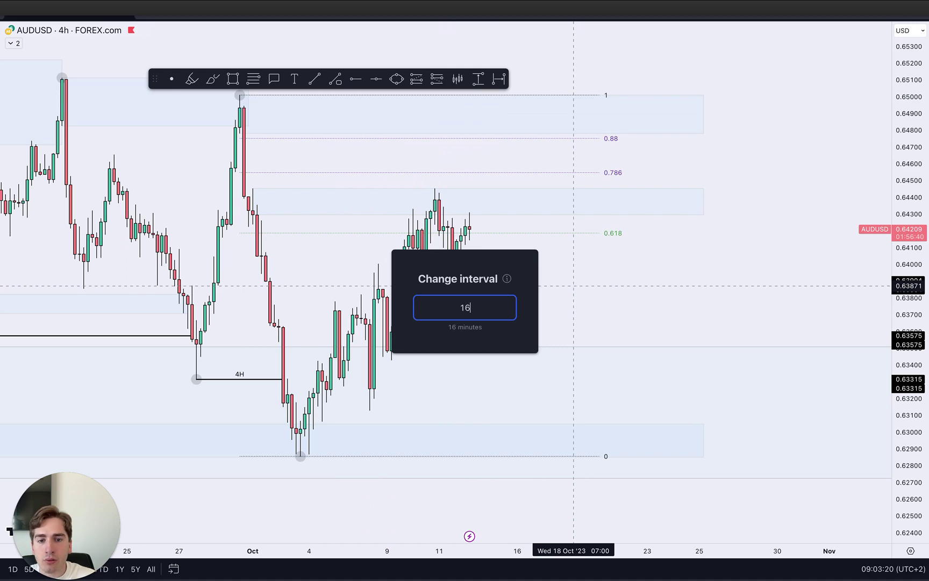
{"action": "key", "text": "Return"}
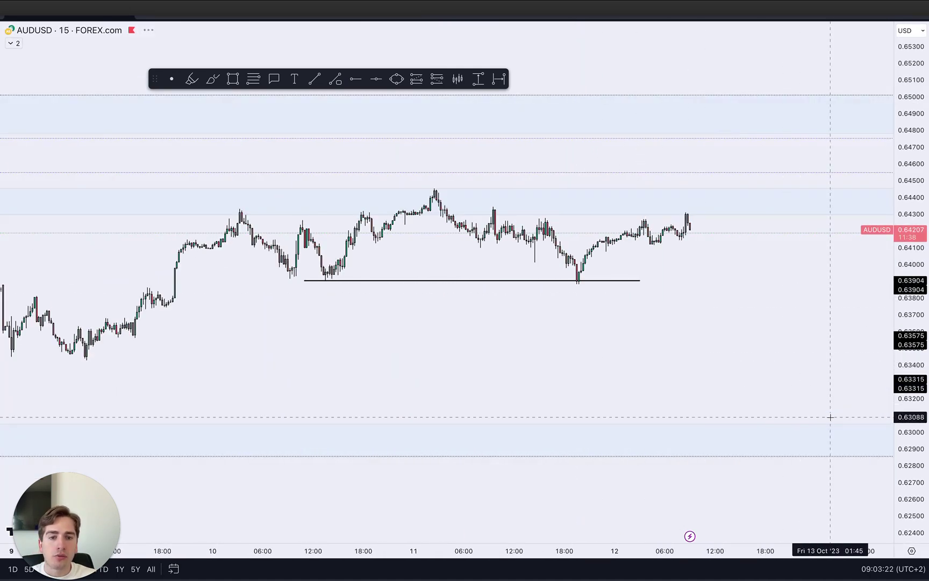
{"action": "left_click_drag", "start_coordinate": [910, 495], "coordinate": [859, 11]}
{"action": "scroll", "coordinate": [779, 356], "scroll_direction": "up", "scroll_amount": 3}
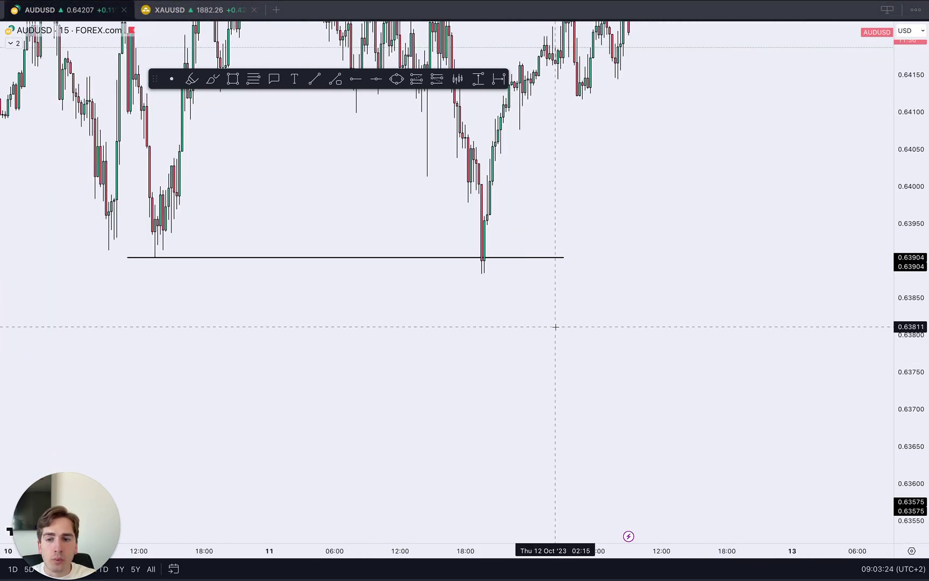
{"action": "left_click_drag", "start_coordinate": [556, 325], "coordinate": [566, 347]}
{"action": "left_click", "coordinate": [274, 279]}
{"action": "left_click_drag", "start_coordinate": [140, 278], "coordinate": [165, 278]}
{"action": "left_click_drag", "start_coordinate": [602, 187], "coordinate": [609, 270]}
{"action": "scroll", "coordinate": [661, 269], "scroll_direction": "down", "scroll_amount": 1}
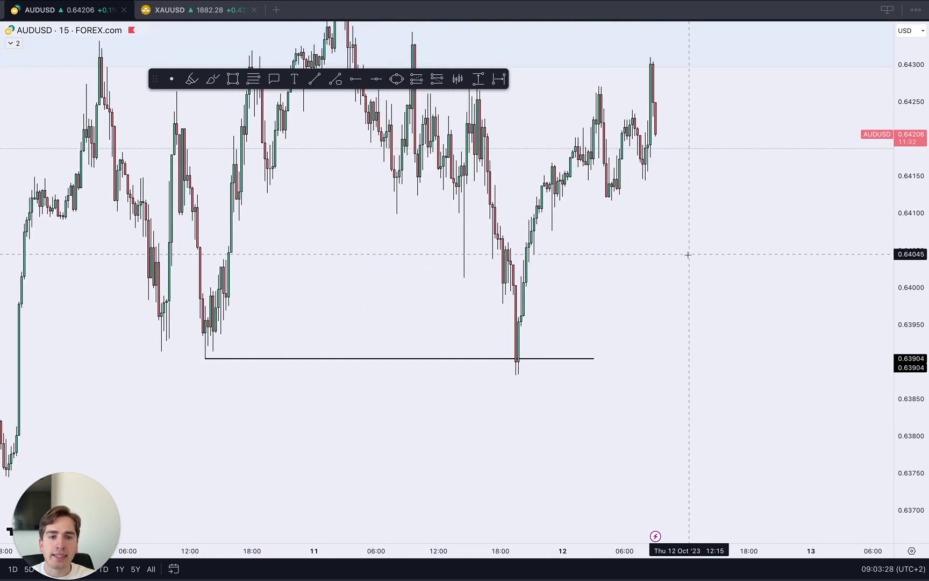
Sketch curved brush arrows around the 10 October low, the 11 October high and the sweep below the 0.63904 line.
{"action": "left_click_drag", "start_coordinate": [705, 222], "coordinate": [710, 265]}
{"action": "left_click_drag", "start_coordinate": [903, 265], "coordinate": [899, 375]}
{"action": "scroll", "coordinate": [384, 263], "scroll_direction": "down", "scroll_amount": 3}
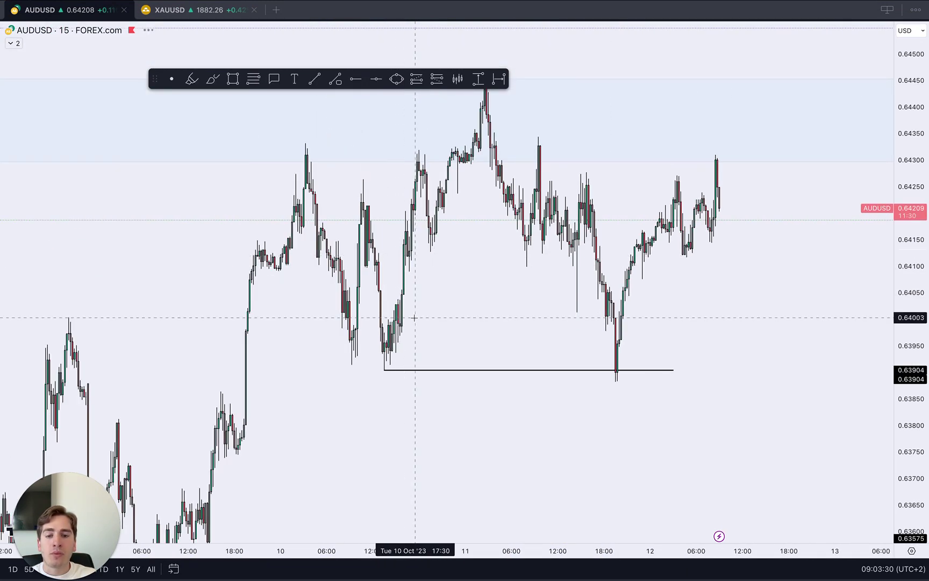
{"action": "left_click", "coordinate": [213, 79]}
{"action": "left_click_drag", "start_coordinate": [371, 358], "coordinate": [413, 364]}
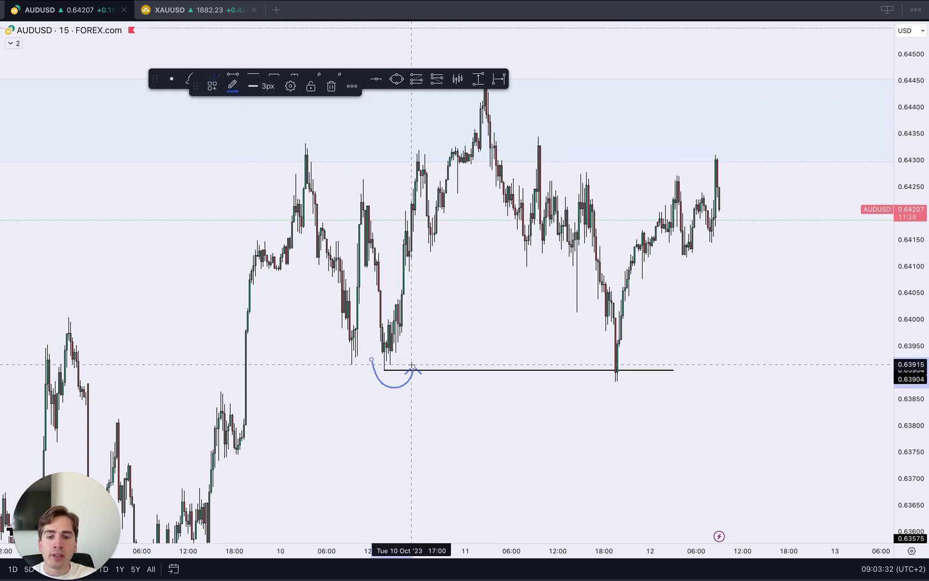
{"action": "key", "text": "BackSpace"}
{"action": "scroll", "coordinate": [548, 95], "scroll_direction": "down", "scroll_amount": 2}
{"action": "left_click_drag", "start_coordinate": [529, 93], "coordinate": [583, 77]}
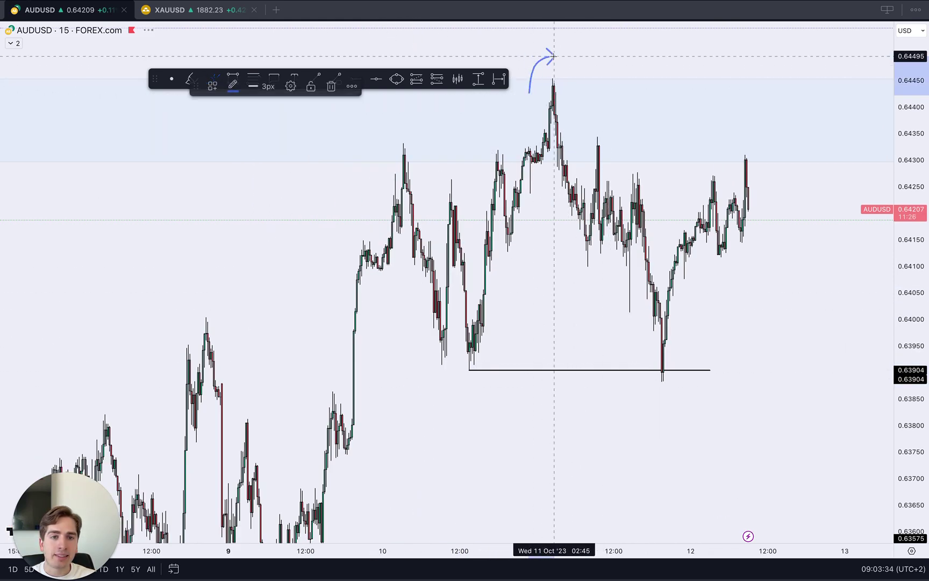
{"action": "left_click_drag", "start_coordinate": [644, 356], "coordinate": [691, 364]}
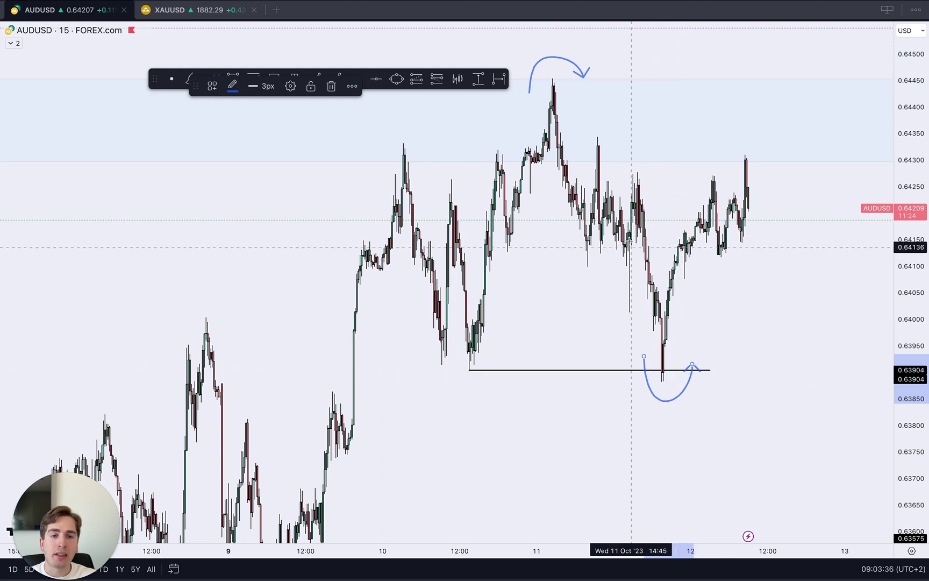
Sketch brush arrows for the 12 October low level, a drop below it with a rebound, and an upper level, removing the last arrow.
{"action": "scroll", "coordinate": [587, 183], "scroll_direction": "up", "scroll_amount": 1}
{"action": "scroll", "coordinate": [587, 183], "scroll_direction": "up", "scroll_amount": 3}
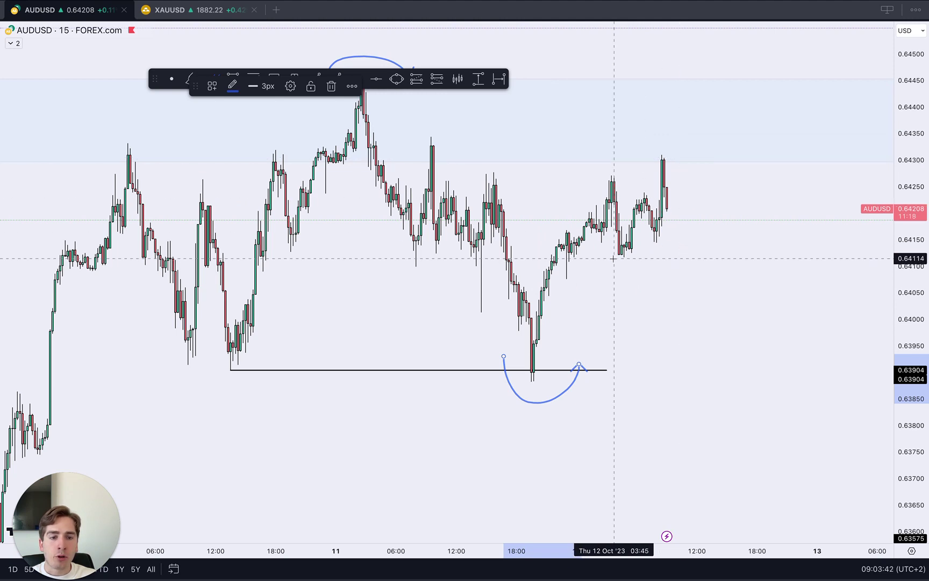
{"action": "left_click_drag", "start_coordinate": [617, 259], "coordinate": [735, 260]}
{"action": "mouse_move", "coordinate": [672, 199]}
{"action": "left_mouse_down"}
{"action": "mouse_move", "coordinate": [684, 245]}
{"action": "mouse_move", "coordinate": [711, 228]}
{"action": "left_mouse_up"}
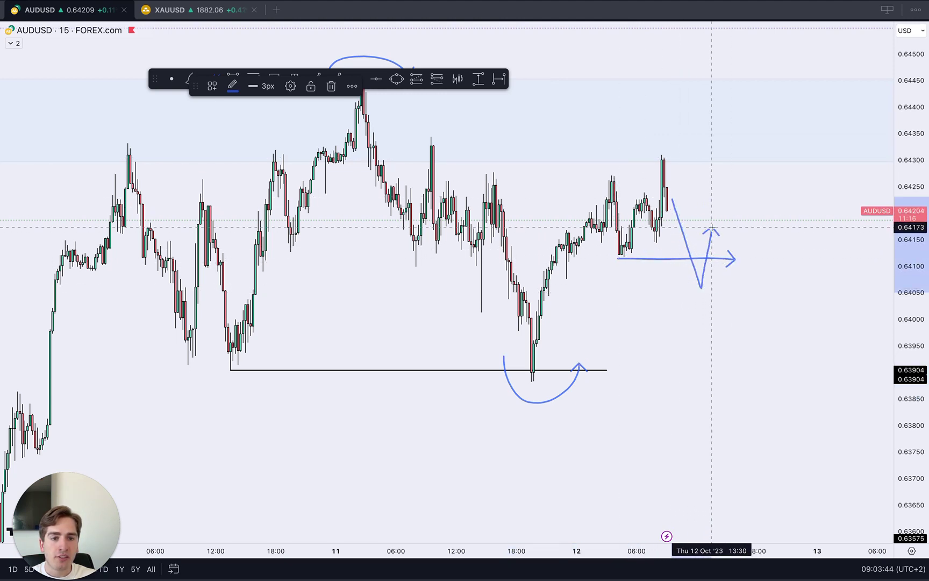
{"action": "left_click_drag", "start_coordinate": [657, 189], "coordinate": [759, 189]}
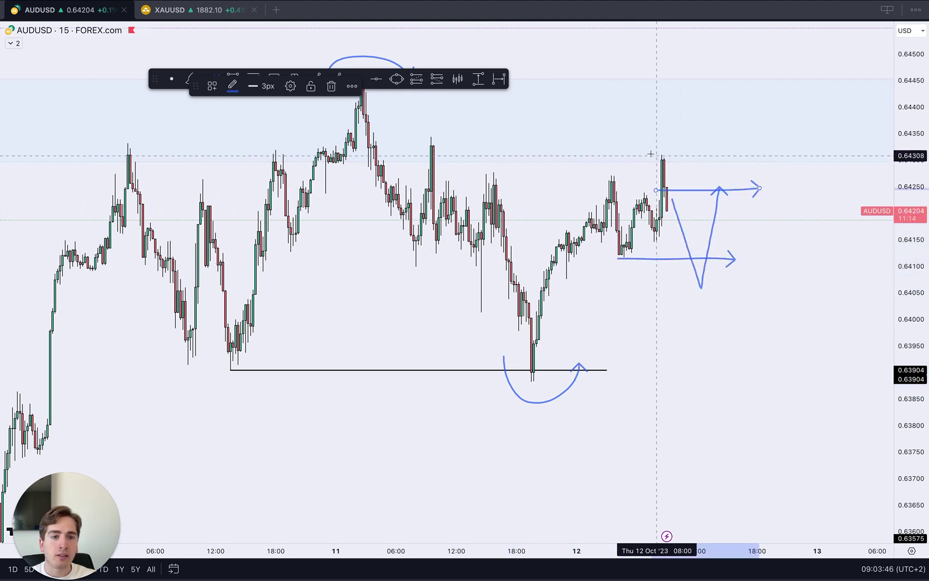
{"action": "key", "text": "Delete"}
Sketch alternative levels around the 12 October candles and a falling price path with the brush, and undo all the brush sketches.
{"action": "left_click_drag", "start_coordinate": [651, 227], "coordinate": [778, 217]}
{"action": "left_click_drag", "start_coordinate": [635, 149], "coordinate": [756, 149]}
{"action": "left_click_drag", "start_coordinate": [711, 159], "coordinate": [661, 160]}
{"action": "key", "text": "ctrl+z"}
{"action": "key", "text": "ctrl+z"}
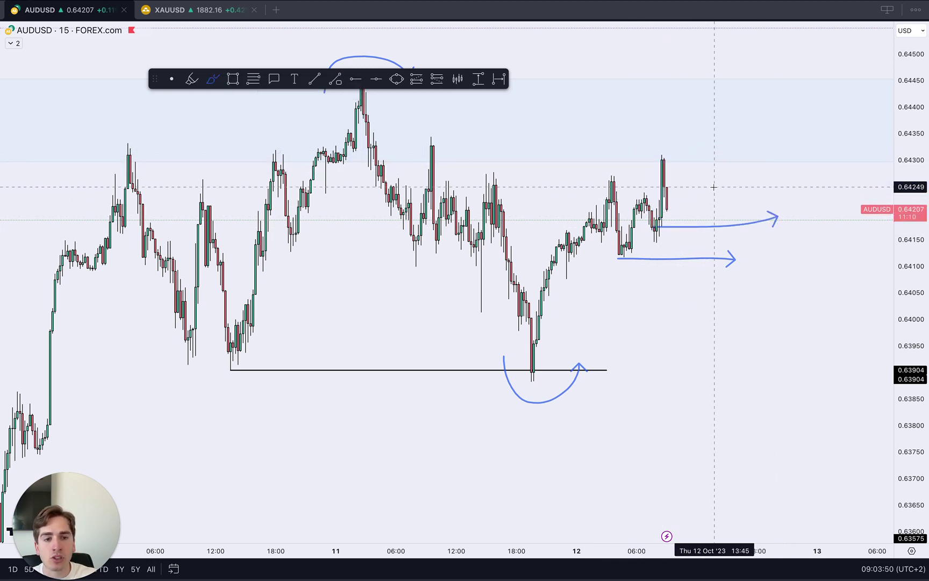
{"action": "mouse_move", "coordinate": [667, 201]}
{"action": "left_mouse_down"}
{"action": "mouse_move", "coordinate": [694, 277]}
{"action": "mouse_move", "coordinate": [723, 215]}
{"action": "mouse_move", "coordinate": [775, 387]}
{"action": "left_mouse_up"}
{"action": "key", "text": "ctrl+z"}
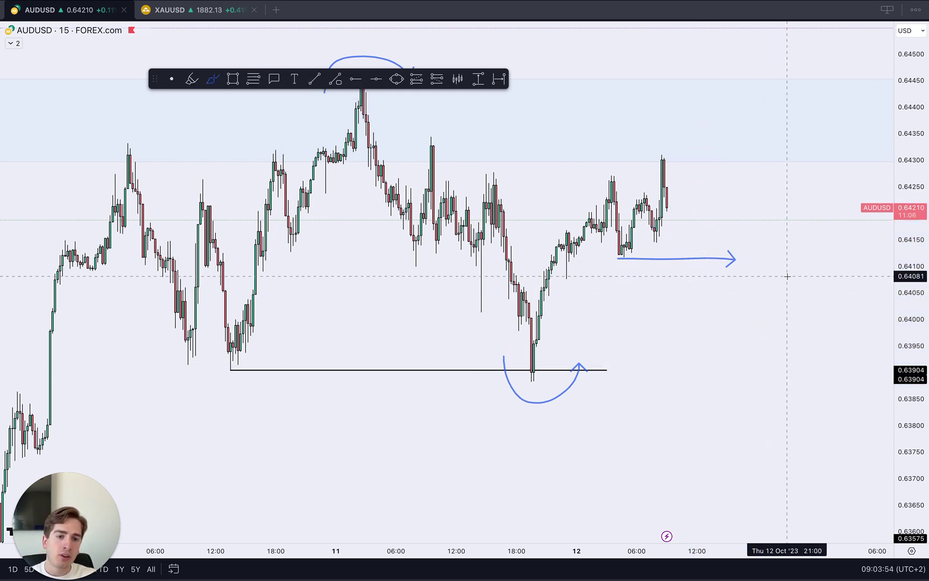
{"action": "key", "text": "ctrl+z"}
{"action": "key", "text": "ctrl+z"}
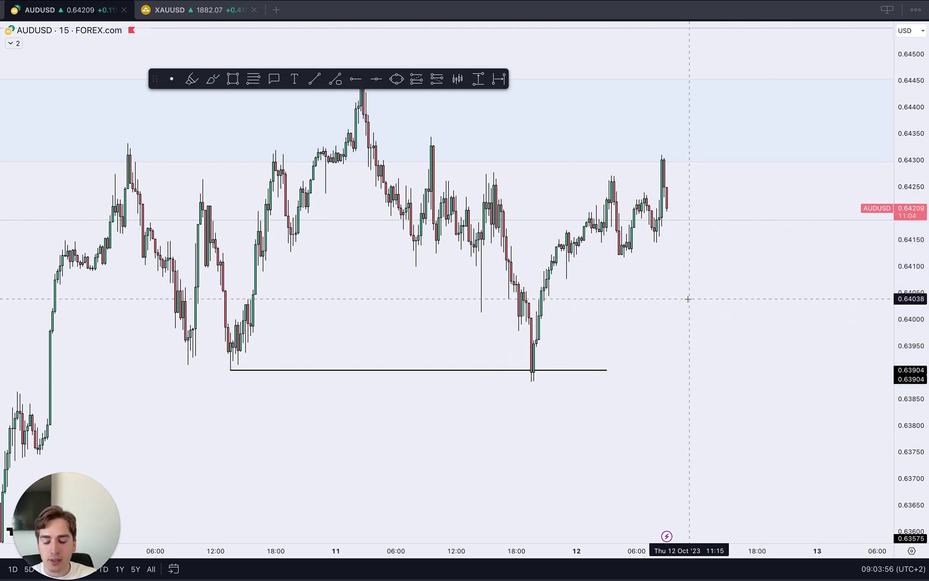
Switch the AUDUSD chart back to the 4-hour interval and review the short line against the supply zone and retracement levels.
{"action": "type", "text": "4h"}
{"action": "key", "text": "Return"}
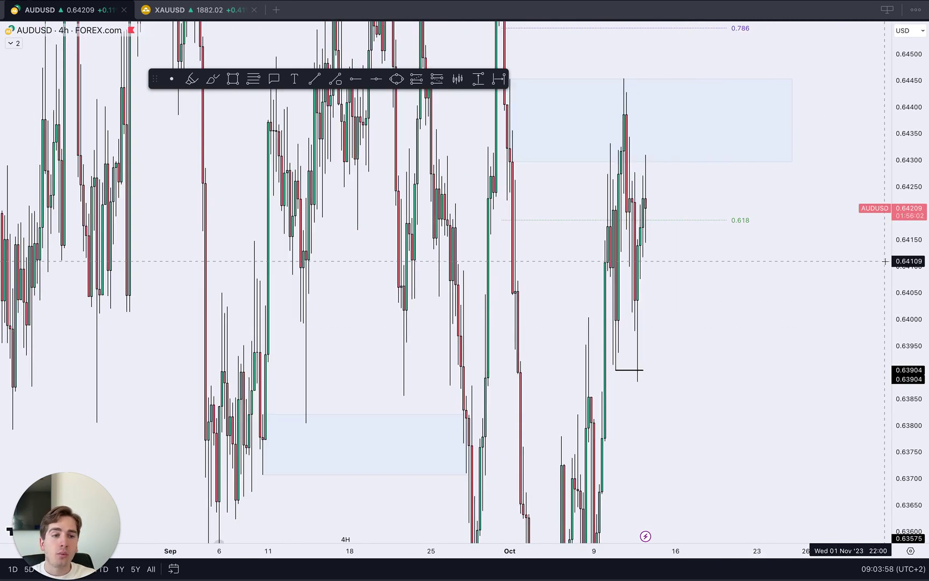
{"action": "left_click_drag", "start_coordinate": [906, 262], "coordinate": [903, 500]}
{"action": "scroll", "coordinate": [488, 473], "scroll_direction": "up", "scroll_amount": 3}
{"action": "scroll", "coordinate": [661, 386], "scroll_direction": "down", "scroll_amount": 4}
{"action": "left_click_drag", "start_coordinate": [904, 287], "coordinate": [903, 299]}
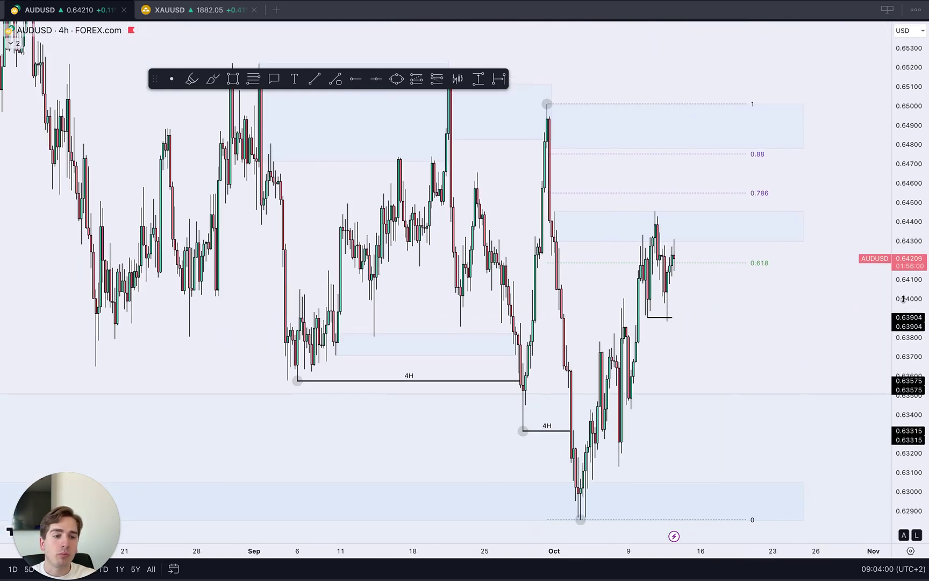
Switch the AUDUSD chart to the daily interval and examine the supply zone that starts at the late July candles.
{"action": "type", "text": "1d"}
{"action": "key", "text": "Return"}
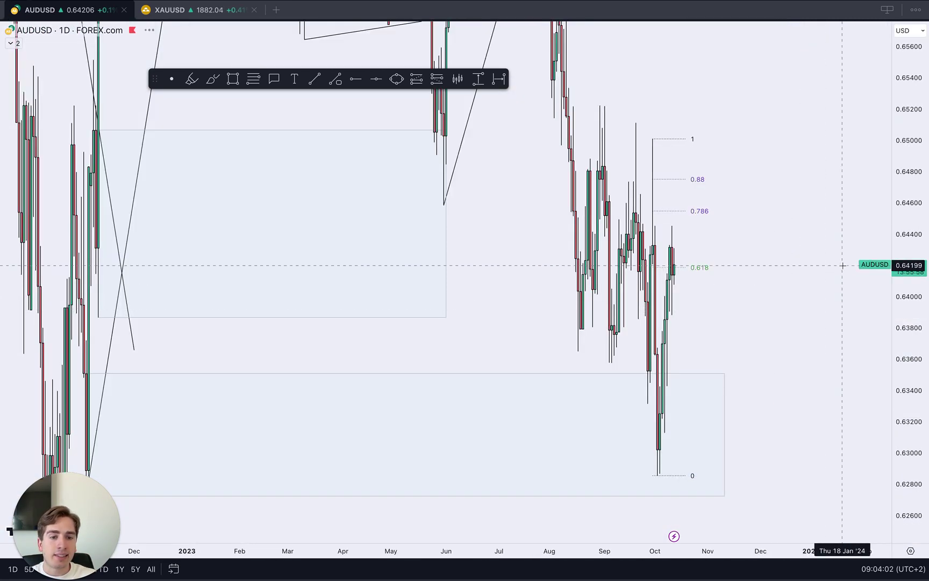
{"action": "left_click_drag", "start_coordinate": [914, 223], "coordinate": [914, 252]}
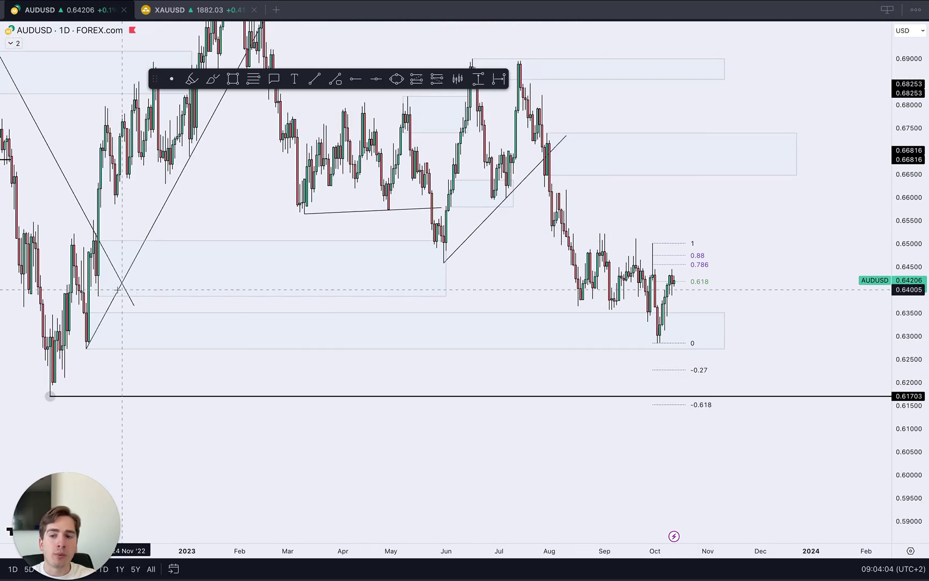
{"action": "left_click", "coordinate": [575, 158]}
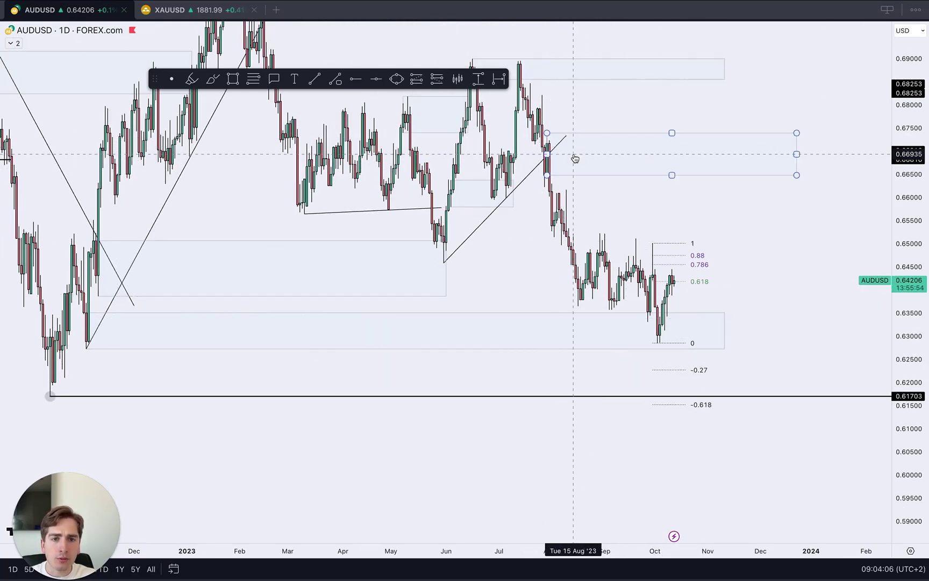
{"action": "left_click", "coordinate": [339, 153]}
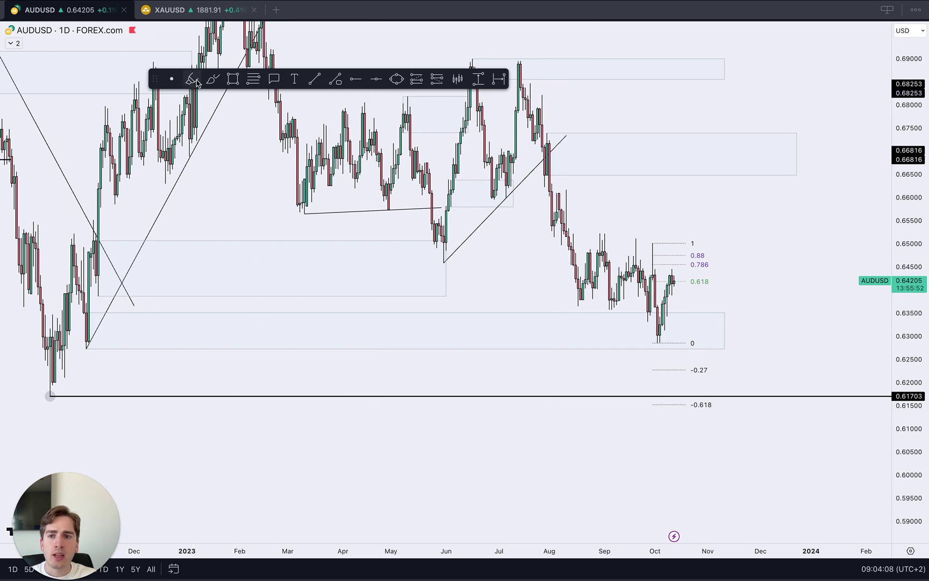
Sketch the July to August drop, the descending channel with its swings, and a rally towards the circled supply zone, and undo the sketches.
{"action": "left_click_drag", "start_coordinate": [521, 63], "coordinate": [581, 278]}
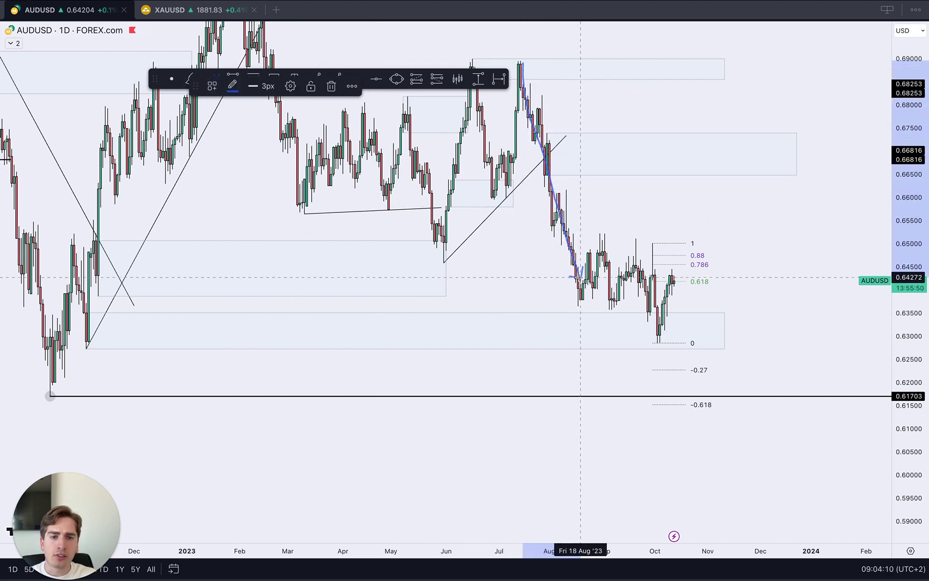
{"action": "mouse_move", "coordinate": [571, 235]}
{"action": "left_mouse_down"}
{"action": "mouse_move", "coordinate": [649, 276]}
{"action": "mouse_move", "coordinate": [716, 293]}
{"action": "left_mouse_up"}
{"action": "left_click_drag", "start_coordinate": [578, 290], "coordinate": [715, 329]}
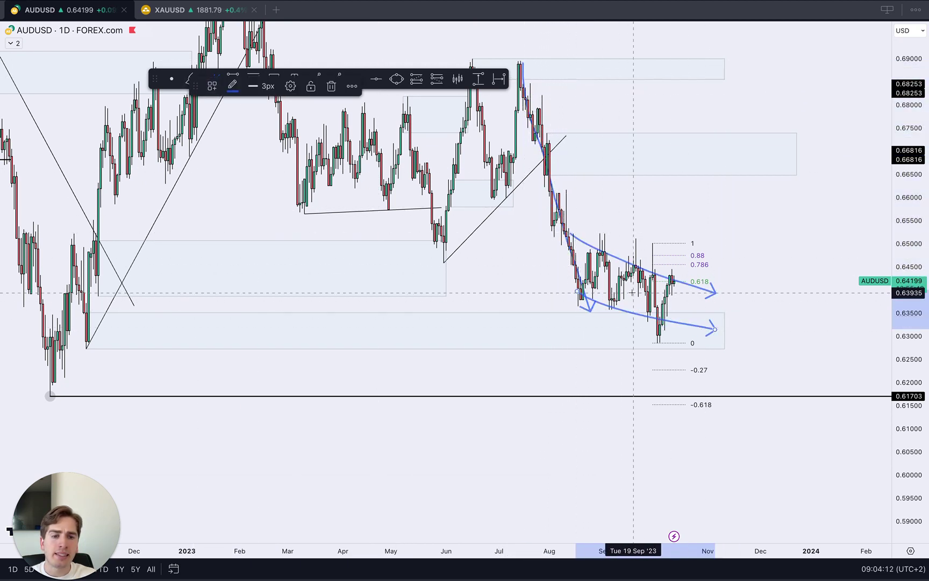
{"action": "mouse_move", "coordinate": [584, 267]}
{"action": "left_mouse_down"}
{"action": "mouse_move", "coordinate": [603, 288]}
{"action": "mouse_move", "coordinate": [664, 295]}
{"action": "mouse_move", "coordinate": [670, 308]}
{"action": "left_mouse_up"}
{"action": "left_click_drag", "start_coordinate": [680, 297], "coordinate": [705, 171]}
{"action": "mouse_move", "coordinate": [588, 136]}
{"action": "left_mouse_down"}
{"action": "mouse_move", "coordinate": [527, 156]}
{"action": "mouse_move", "coordinate": [540, 151]}
{"action": "left_mouse_up"}
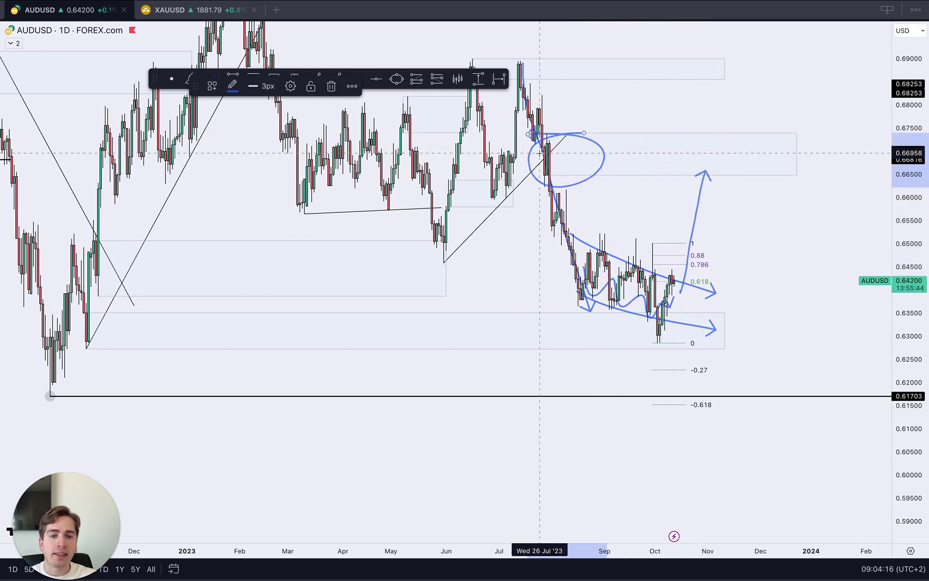
{"action": "key", "text": "ctrl+z"}
{"action": "key", "text": "ctrl+z"}
{"action": "key", "text": "ctrl+z"}
{"action": "key", "text": "ctrl+z"}
{"action": "key", "text": "ctrl+z"}
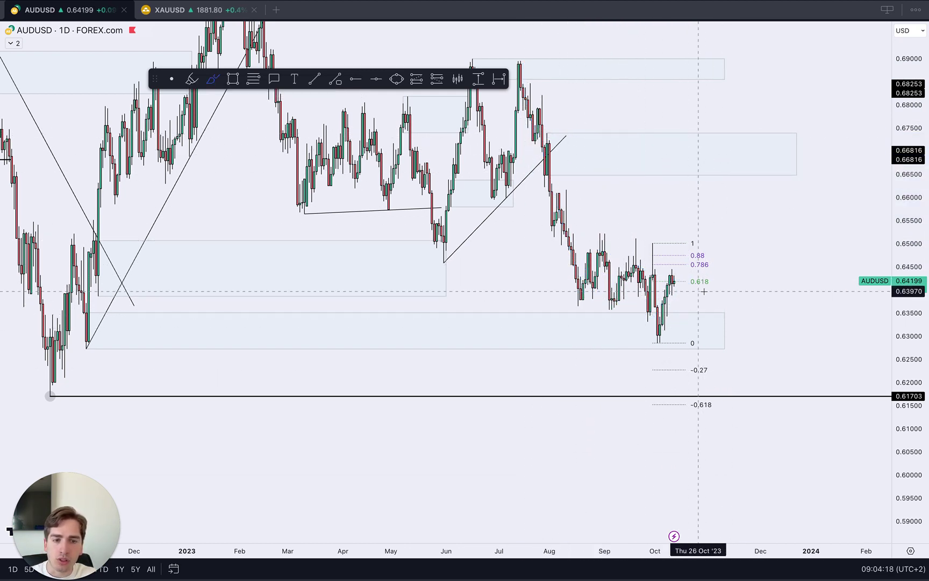
Switch the AUDUSD chart to the 15-minute interval and focus on the 10 to 12 October price action above the 0.63904 line.
{"action": "type", "text": "15"}
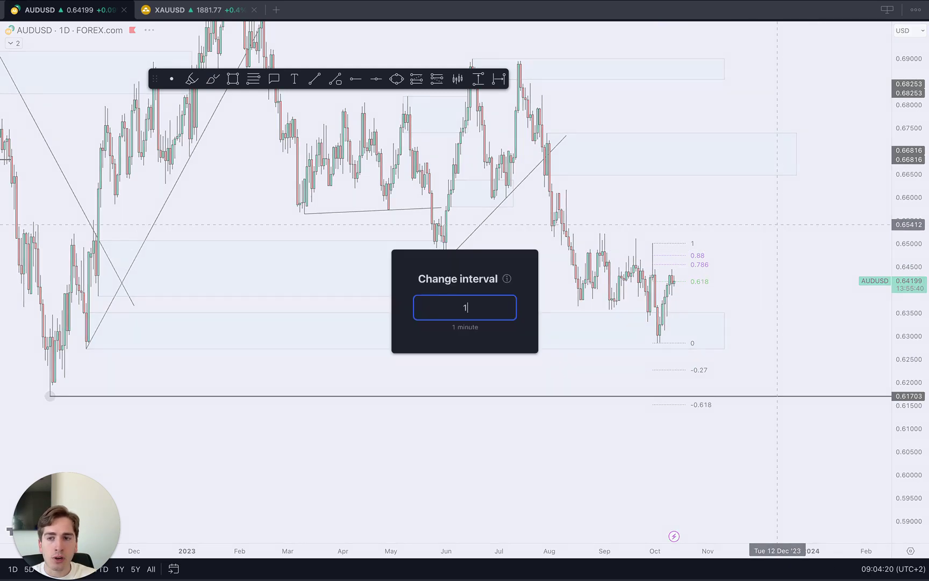
{"action": "key", "text": "Return"}
{"action": "scroll", "coordinate": [784, 210], "scroll_direction": "down", "scroll_amount": 7}
{"action": "left_click_drag", "start_coordinate": [913, 481], "coordinate": [911, 365]}
{"action": "scroll", "coordinate": [852, 375], "scroll_direction": "up", "scroll_amount": 5}
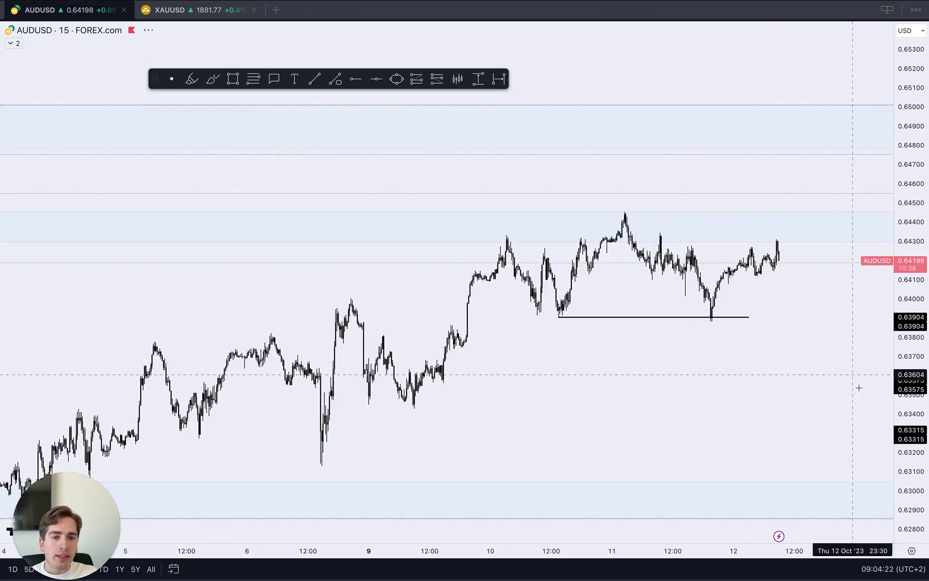
{"action": "left_click_drag", "start_coordinate": [917, 430], "coordinate": [916, 268]}
{"action": "scroll", "coordinate": [749, 268], "scroll_direction": "up", "scroll_amount": 3}
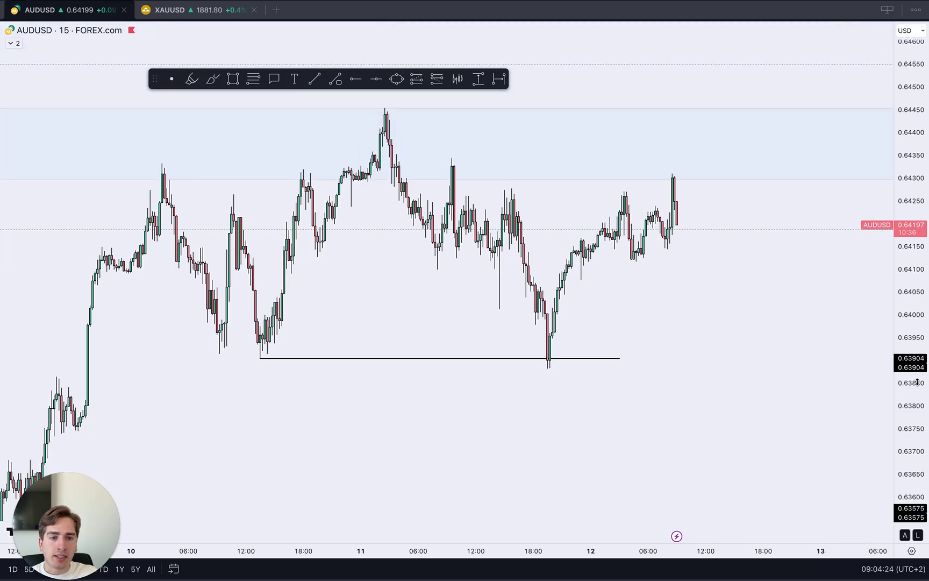
Sketch level arrows from the 12 October swing low and high plus a projected drop, pullback and further drop, and undo the sketches.
{"action": "left_click", "coordinate": [212, 80]}
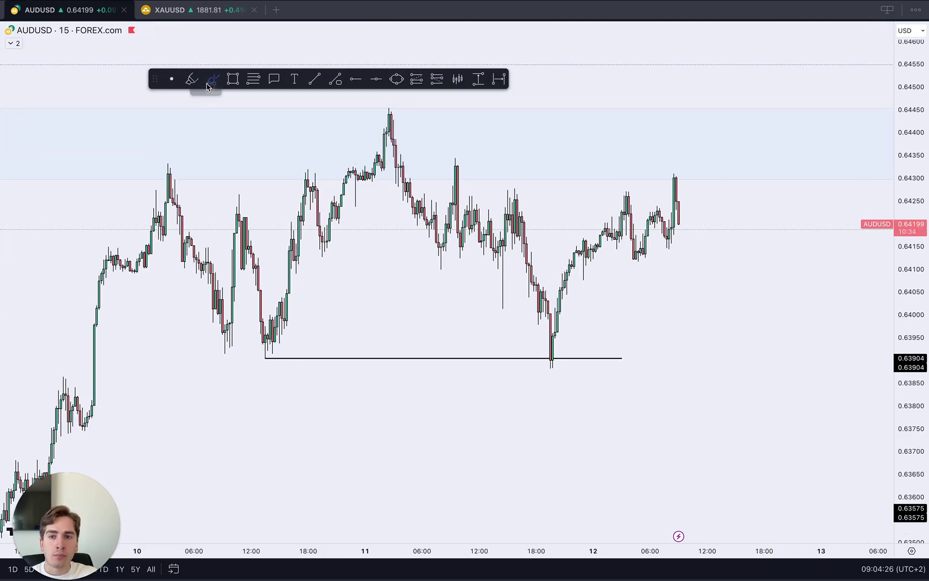
{"action": "scroll", "coordinate": [627, 226], "scroll_direction": "up", "scroll_amount": 5}
{"action": "scroll", "coordinate": [597, 245], "scroll_direction": "down", "scroll_amount": 2}
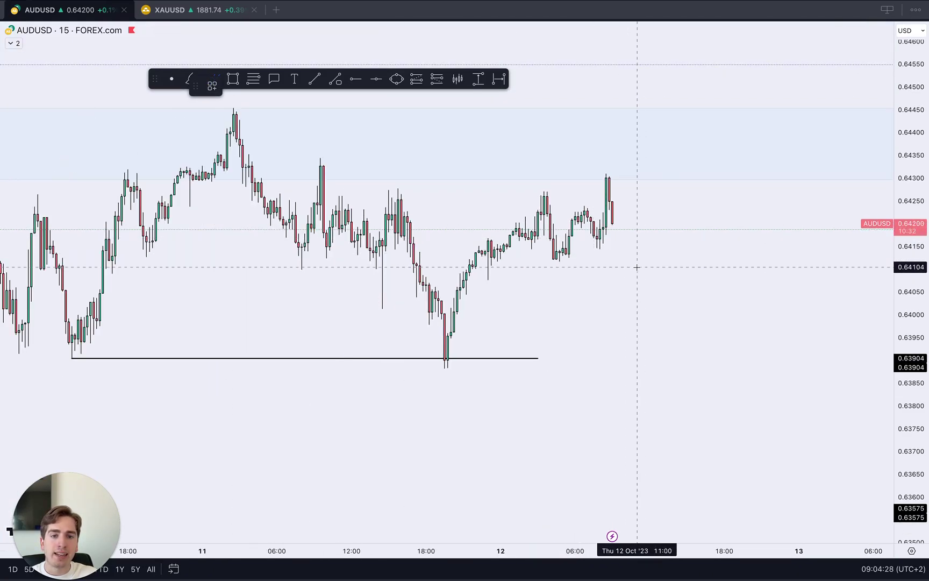
{"action": "left_click_drag", "start_coordinate": [553, 262], "coordinate": [661, 256]}
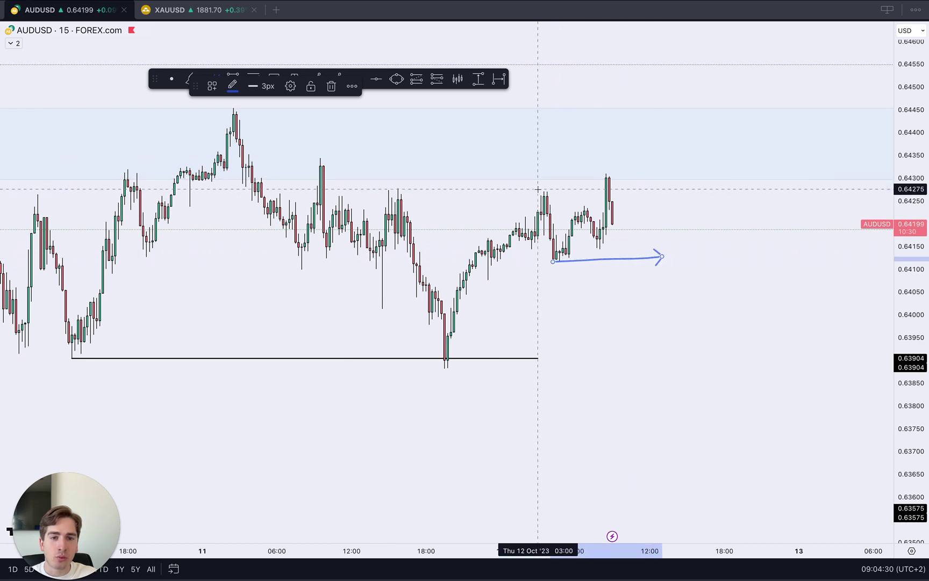
{"action": "mouse_move", "coordinate": [539, 189]}
{"action": "left_mouse_down"}
{"action": "mouse_move", "coordinate": [671, 187]}
{"action": "mouse_move", "coordinate": [738, 339]}
{"action": "left_mouse_up"}
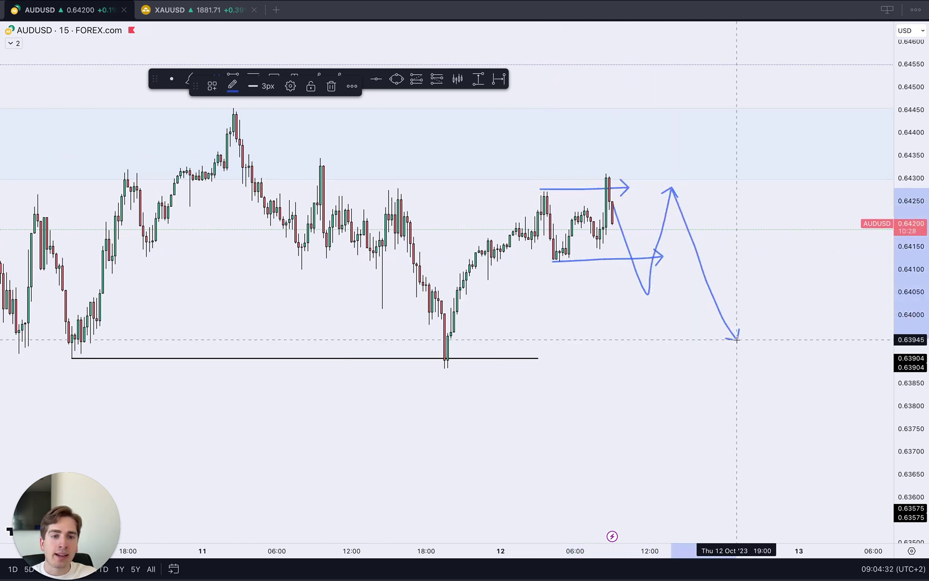
{"action": "key", "text": "super+z"}
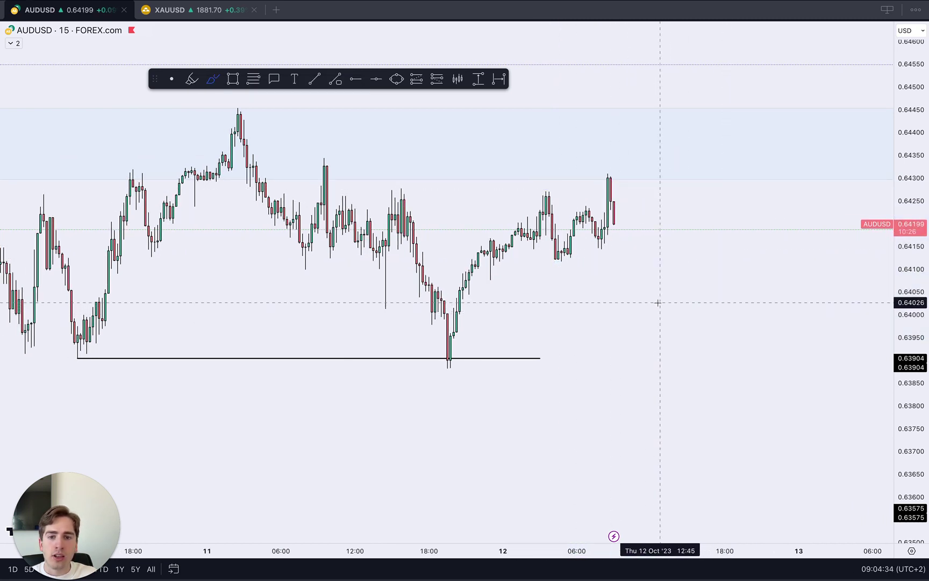
Sketch a level from the 11 October high, remove it, and review the supply zones up to 0.65000 against recent price action.
{"action": "scroll", "coordinate": [657, 303], "scroll_direction": "down", "scroll_amount": 2}
{"action": "left_click_drag", "start_coordinate": [347, 109], "coordinate": [682, 113]}
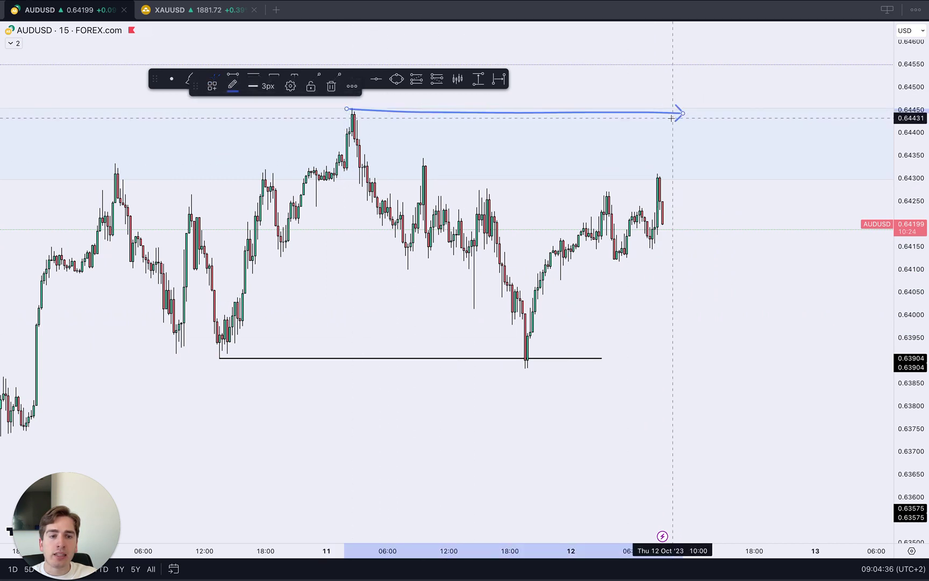
{"action": "scroll", "coordinate": [777, 172], "scroll_direction": "down", "scroll_amount": 2}
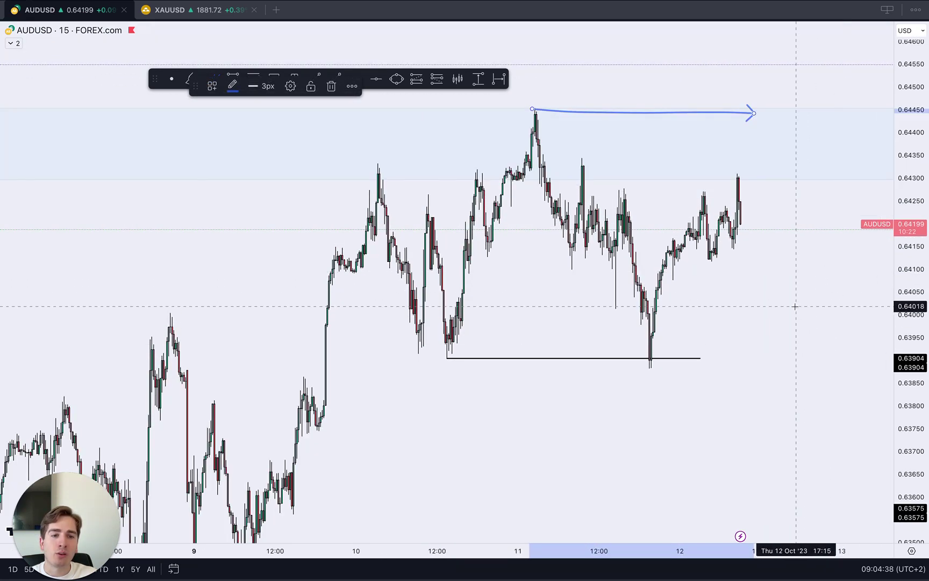
{"action": "scroll", "coordinate": [848, 251], "scroll_direction": "down", "scroll_amount": 5}
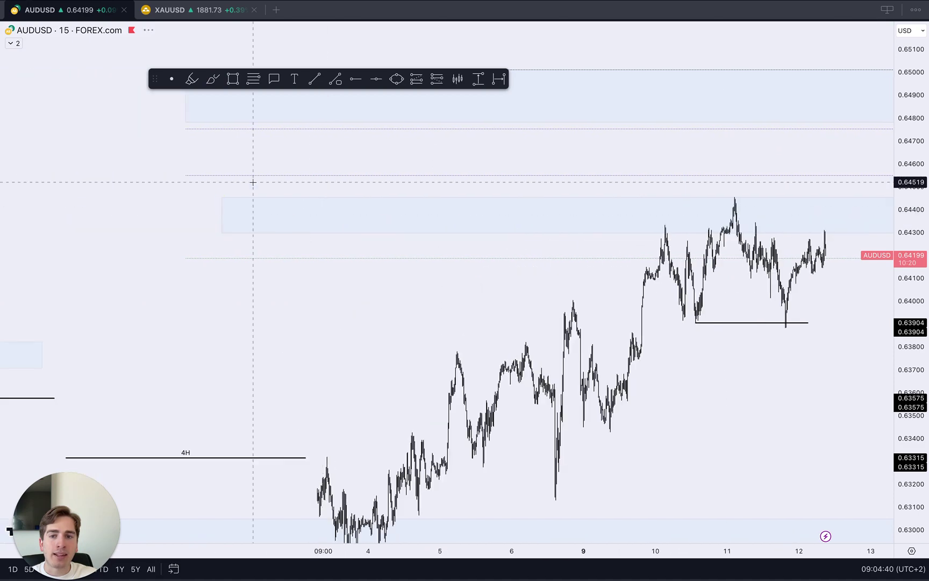
{"action": "left_click_drag", "start_coordinate": [220, 151], "coordinate": [245, 217]}
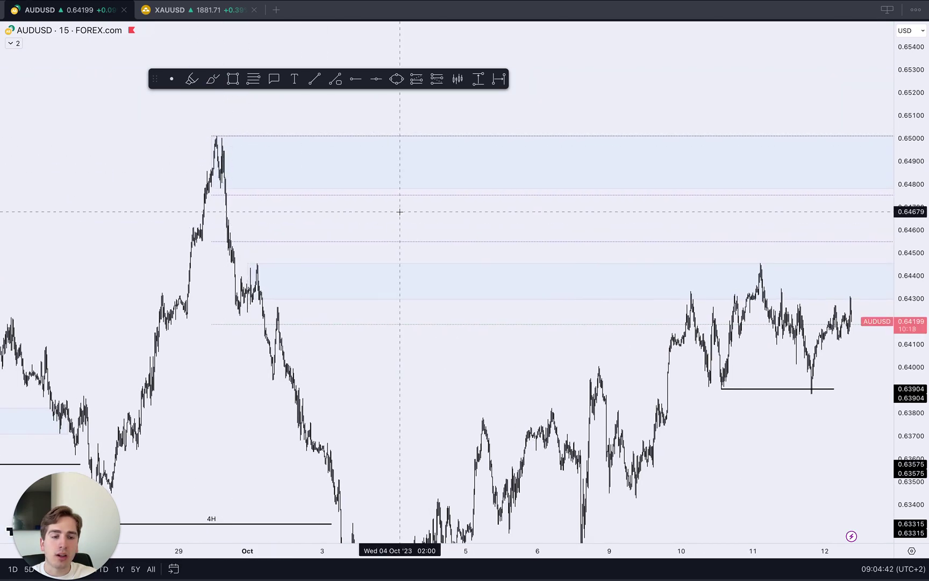
{"action": "scroll", "coordinate": [399, 212], "scroll_direction": "up", "scroll_amount": 8}
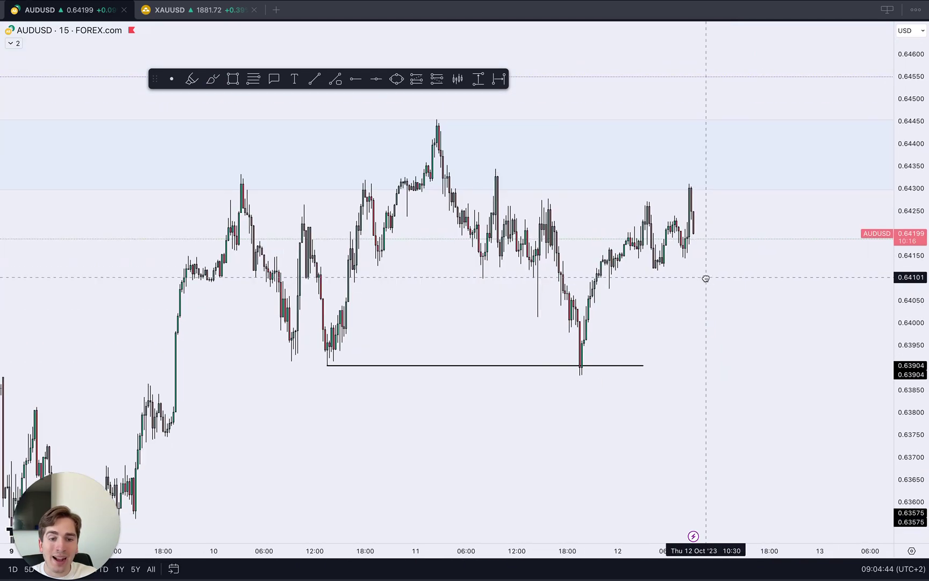
{"action": "scroll", "coordinate": [706, 279], "scroll_direction": "up", "scroll_amount": 3}
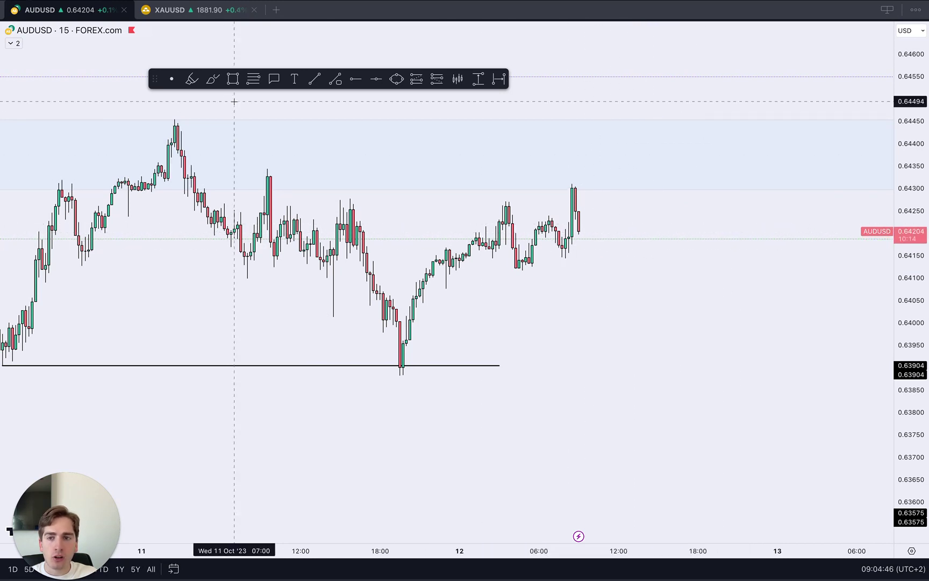
Sketch a level at the 12 October swing low and a projected downward move from the current price, and undo both sketches.
{"action": "left_click", "coordinate": [213, 79]}
{"action": "left_click_drag", "start_coordinate": [505, 272], "coordinate": [665, 274]}
{"action": "left_click_drag", "start_coordinate": [580, 228], "coordinate": [703, 397]}
{"action": "key", "text": "super+z"}
{"action": "key", "text": "super+z"}
{"action": "left_click_drag", "start_coordinate": [712, 293], "coordinate": [710, 292]}
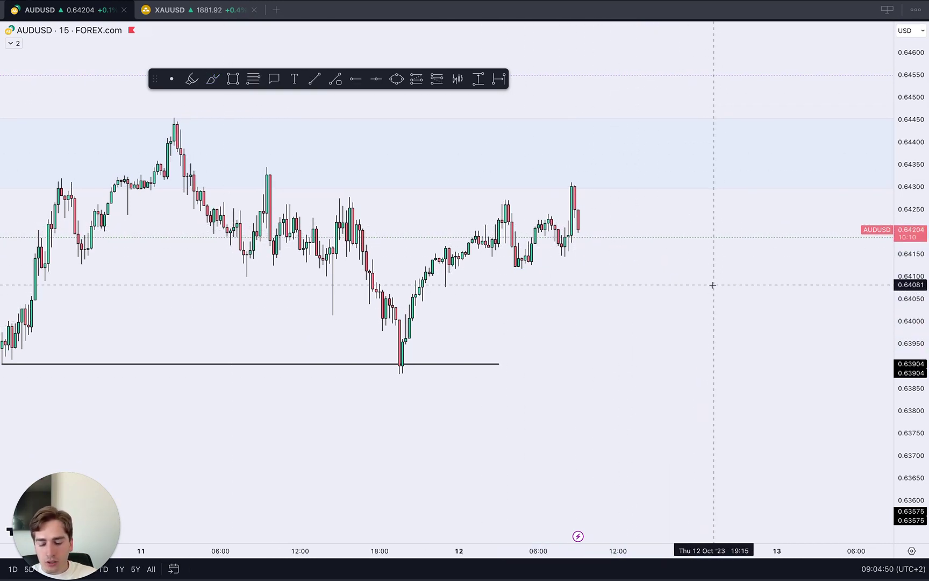
Switch the chart to the FOREX.com EURUSD symbol on the daily interval.
{"action": "type", "text": "EURUSD"}
{"action": "key", "text": "Down"}
{"action": "key", "text": "Down"}
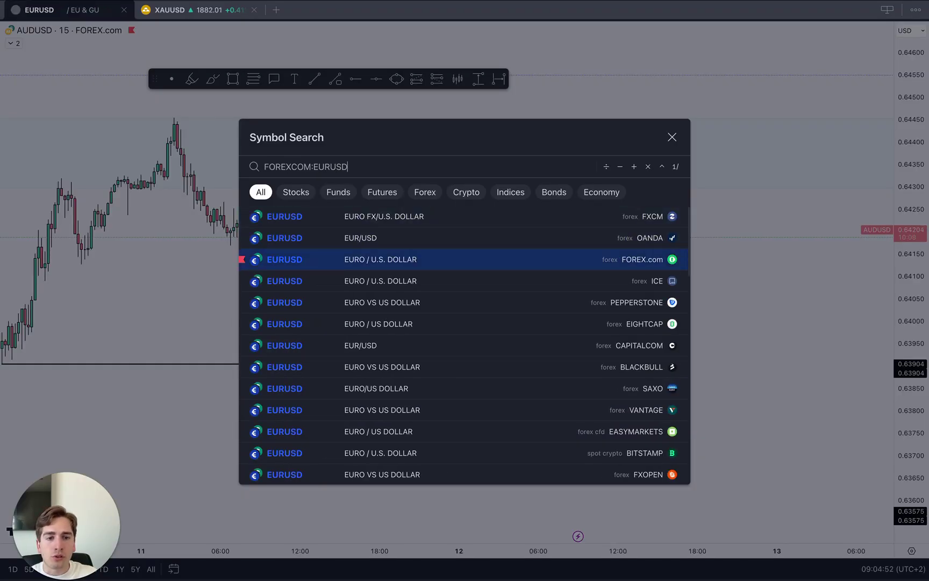
{"action": "key", "text": "Return"}
{"action": "type", "text": "1D"}
{"action": "key", "text": "Return"}
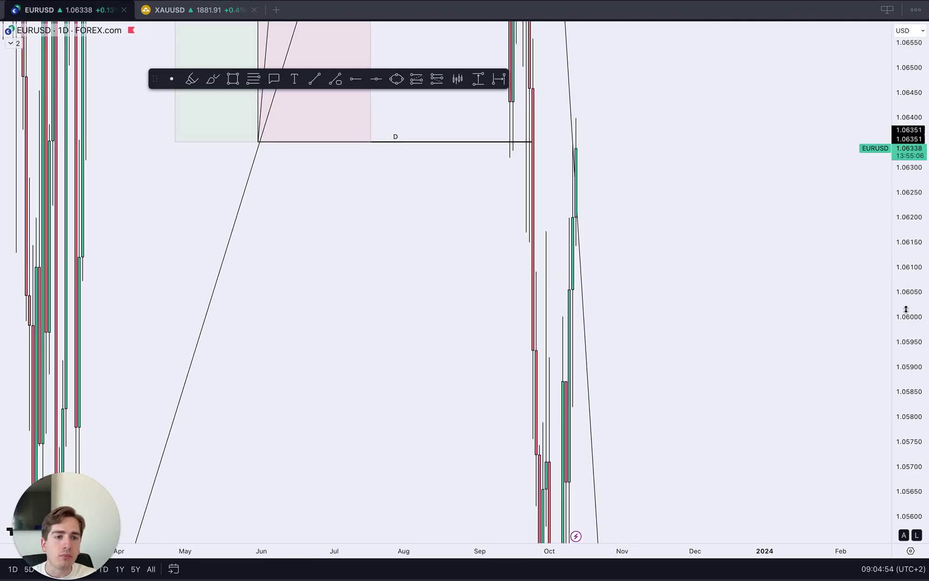
Examine EURUSD's daily decline from July to October against the trend lines, supply zones and the line at 1.06351.
{"action": "left_click_drag", "start_coordinate": [921, 204], "coordinate": [905, 483]}
{"action": "scroll", "coordinate": [576, 232], "scroll_direction": "up", "scroll_amount": 4}
{"action": "left_click_drag", "start_coordinate": [574, 232], "coordinate": [627, 333]}
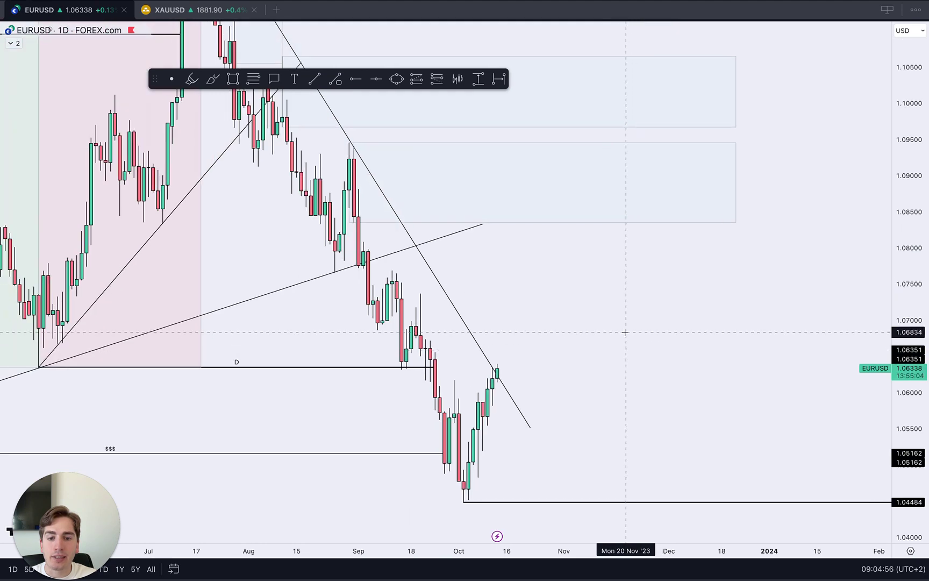
{"action": "scroll", "coordinate": [625, 332], "scroll_direction": "down", "scroll_amount": 3}
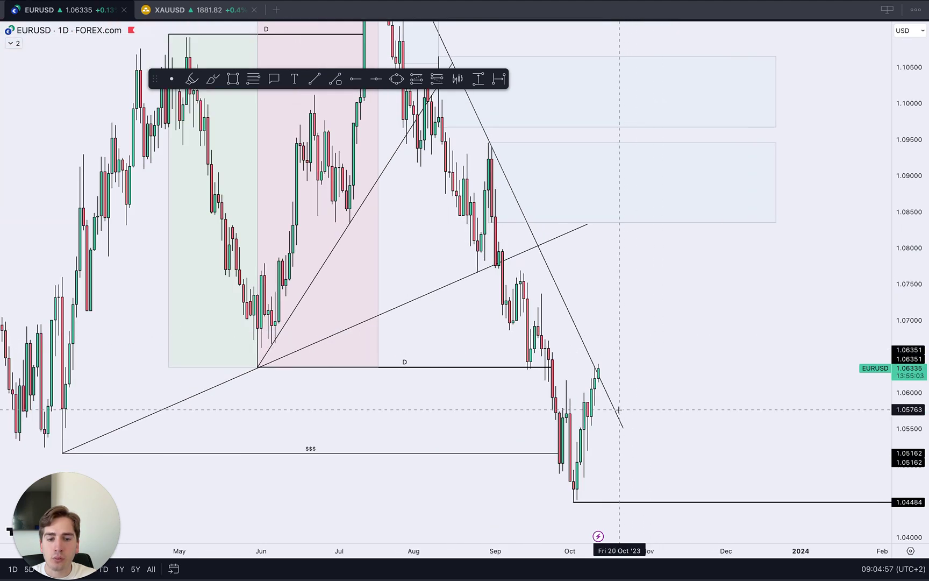
{"action": "type", "text": "4H"}
{"action": "right_click", "coordinate": [649, 304]}
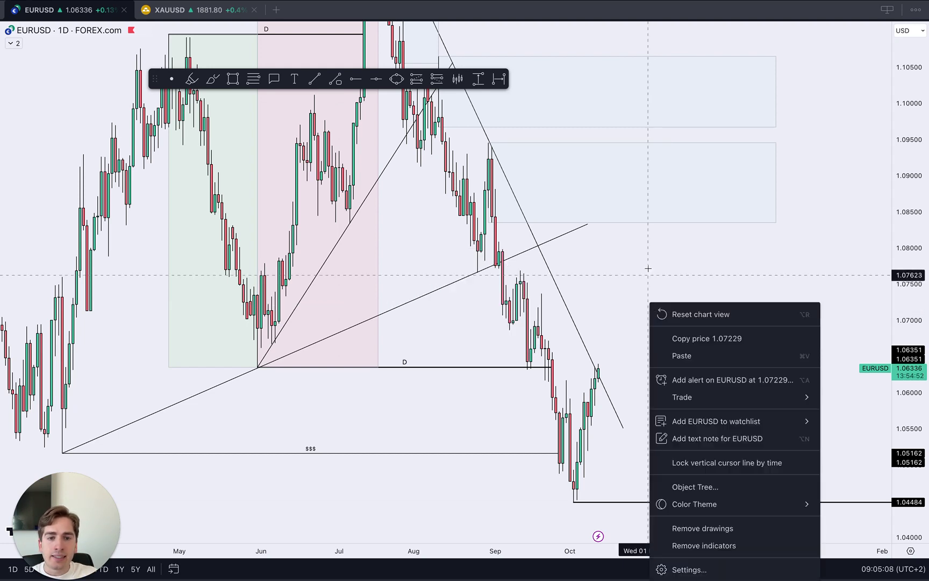
{"action": "left_click", "coordinate": [644, 247]}
Mark the daily structure break with a horizontal line at 1.06172 from the late September high to the October candles.
{"action": "left_click_drag", "start_coordinate": [908, 251], "coordinate": [907, 479]}
{"action": "scroll", "coordinate": [769, 437], "scroll_direction": "down", "scroll_amount": 5}
{"action": "left_click_drag", "start_coordinate": [779, 340], "coordinate": [761, 366]}
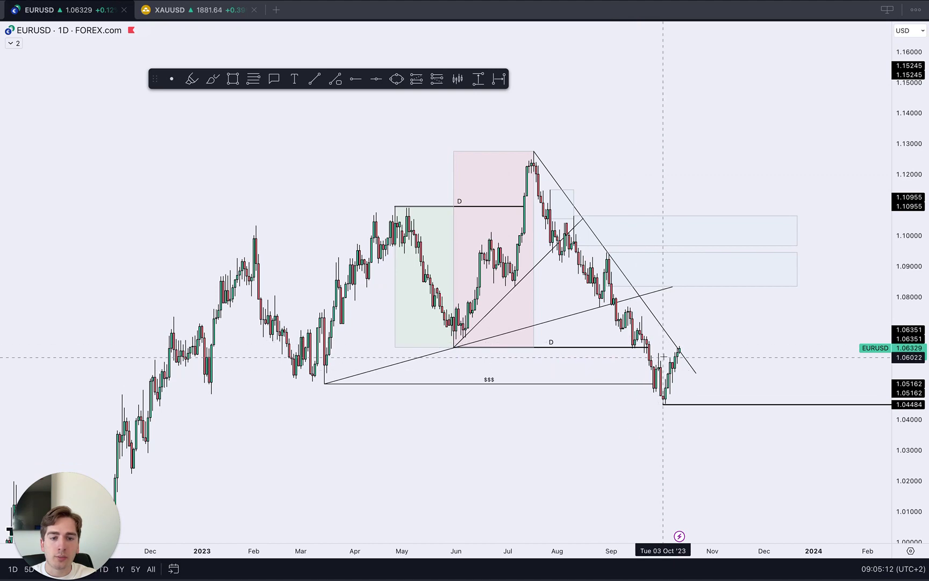
{"action": "scroll", "coordinate": [708, 331], "scroll_direction": "up", "scroll_amount": 8}
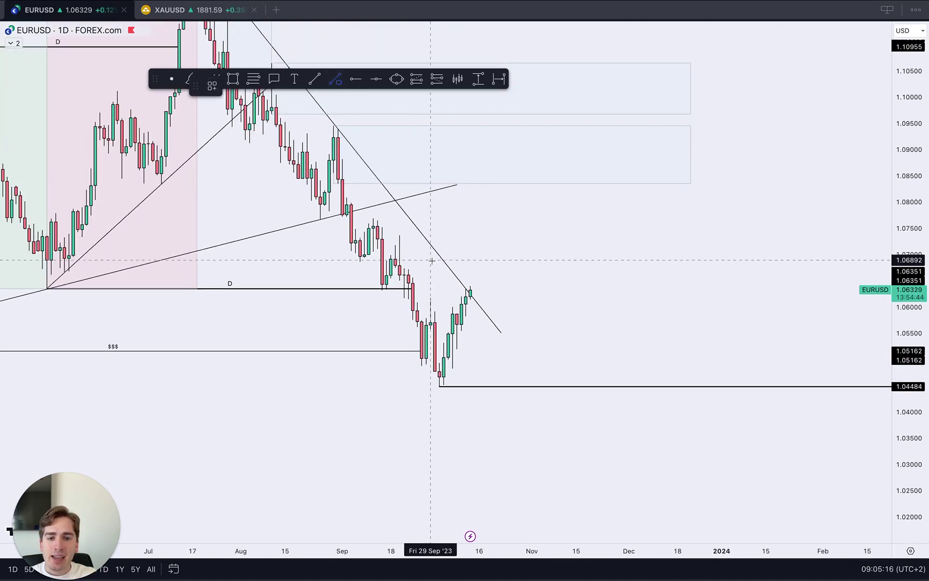
{"action": "left_click_drag", "start_coordinate": [430, 298], "coordinate": [467, 297]}
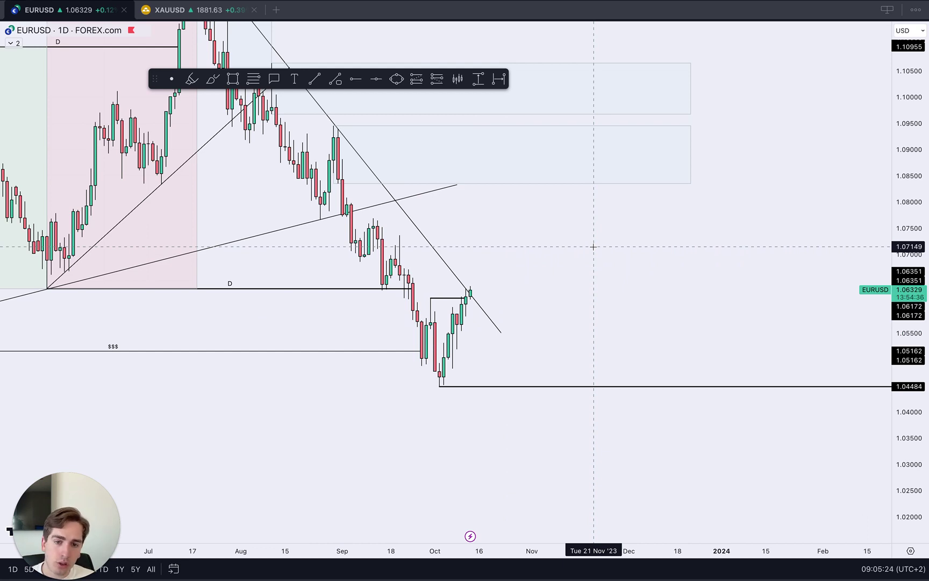
Sketch the EURUSD decline from the July high with a move back up towards the supply zones, and delete the sketch.
{"action": "scroll", "coordinate": [594, 246], "scroll_direction": "down", "scroll_amount": 3}
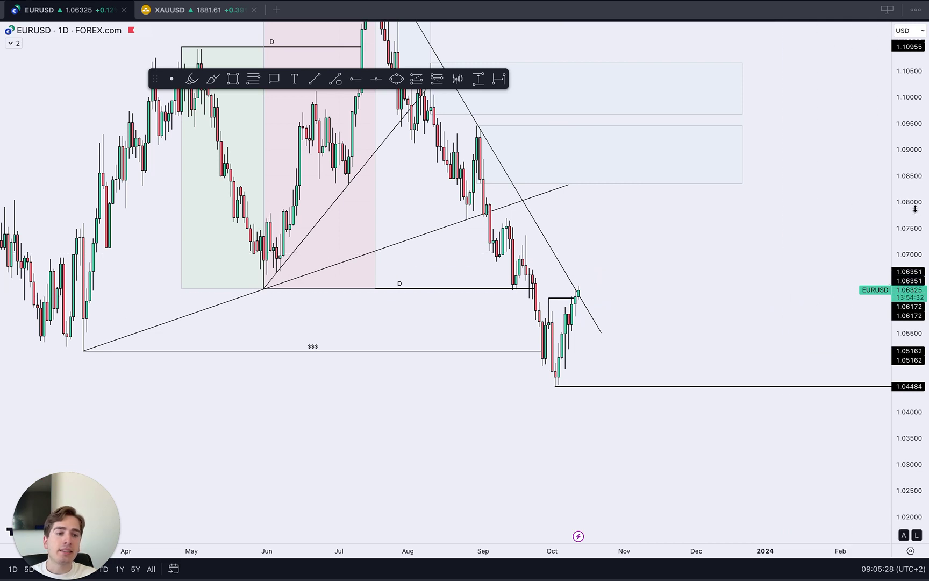
{"action": "scroll", "coordinate": [732, 307], "scroll_direction": "down", "scroll_amount": 3}
{"action": "left_click", "coordinate": [211, 79]}
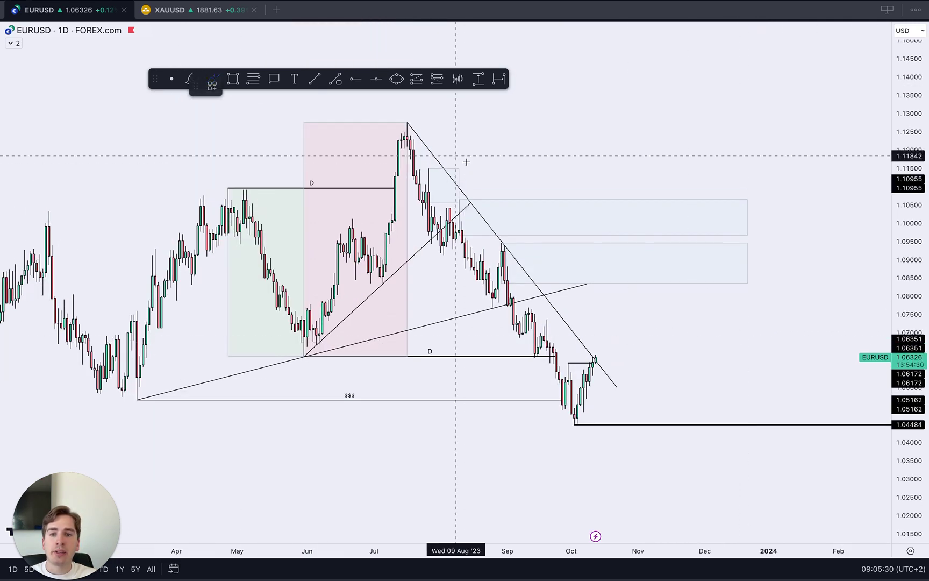
{"action": "mouse_move", "coordinate": [407, 124]}
{"action": "left_mouse_down"}
{"action": "mouse_move", "coordinate": [577, 422]}
{"action": "mouse_move", "coordinate": [630, 266]}
{"action": "left_mouse_up"}
{"action": "key", "text": "Delete"}
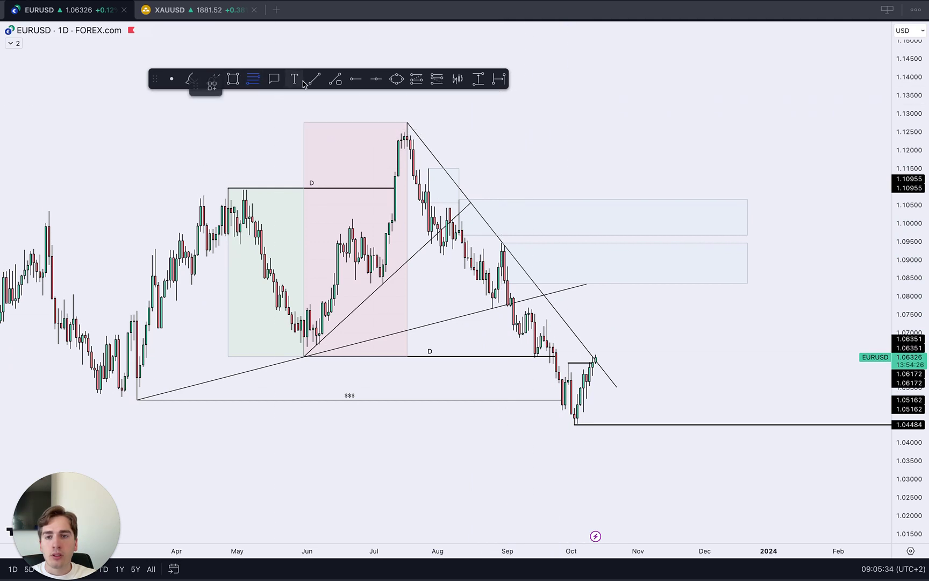
Stretch a retracement from the July high to the October low to compare its midpoint with the supply zones, and delete it.
{"action": "left_click", "coordinate": [204, 91]}
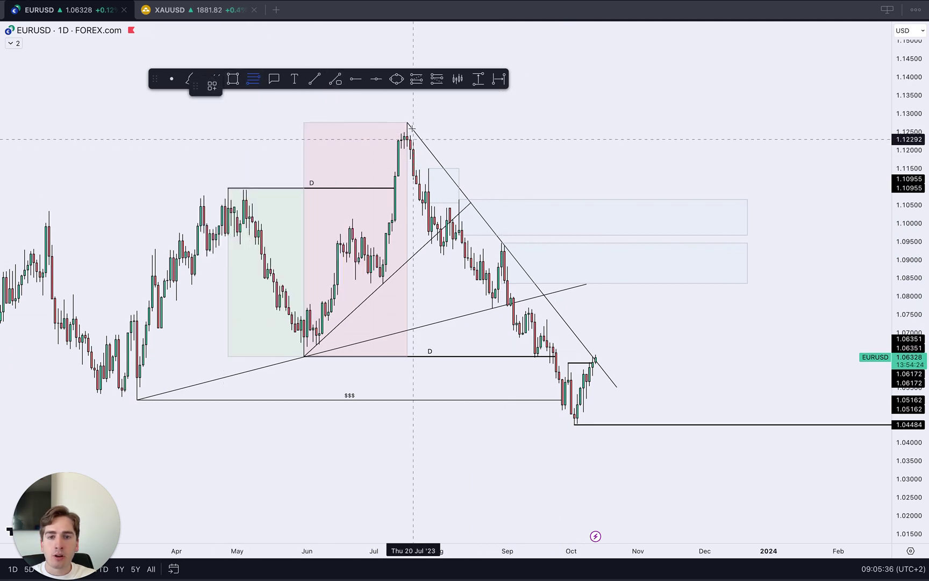
{"action": "left_click_drag", "start_coordinate": [407, 122], "coordinate": [760, 424]}
{"action": "right_click", "coordinate": [758, 355]}
{"action": "left_click", "coordinate": [786, 269]}
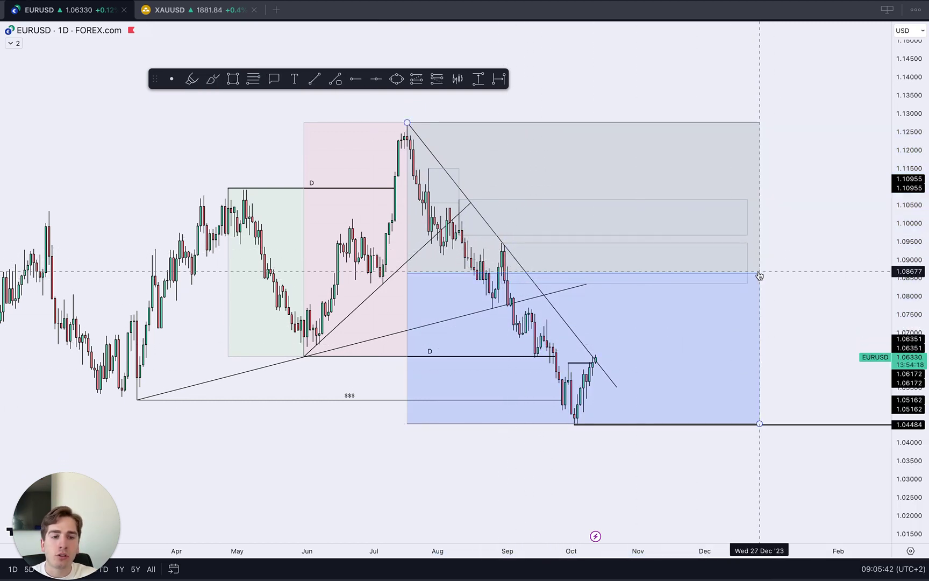
{"action": "key", "text": "Delete"}
Switch the EURUSD chart to the 4-hour interval and focus on the late September to October price action.
{"action": "type", "text": "4h"}
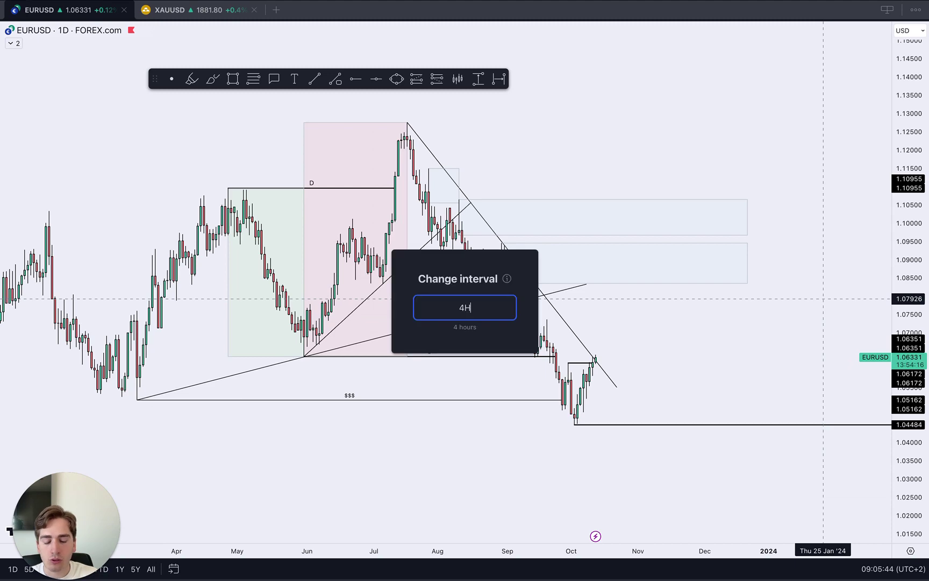
{"action": "key", "text": "Return"}
{"action": "scroll", "coordinate": [886, 300], "scroll_direction": "up", "scroll_amount": 10}
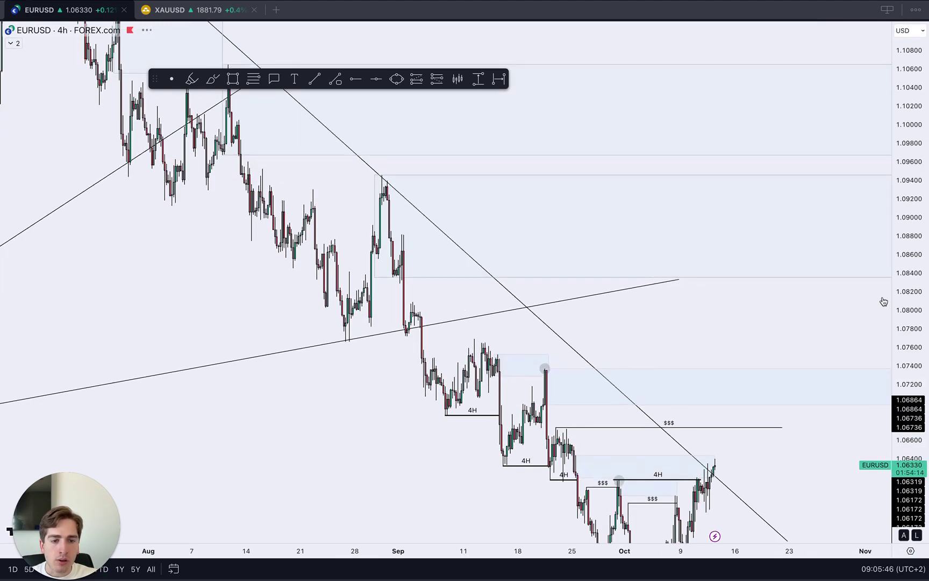
{"action": "scroll", "coordinate": [635, 291], "scroll_direction": "up", "scroll_amount": 2}
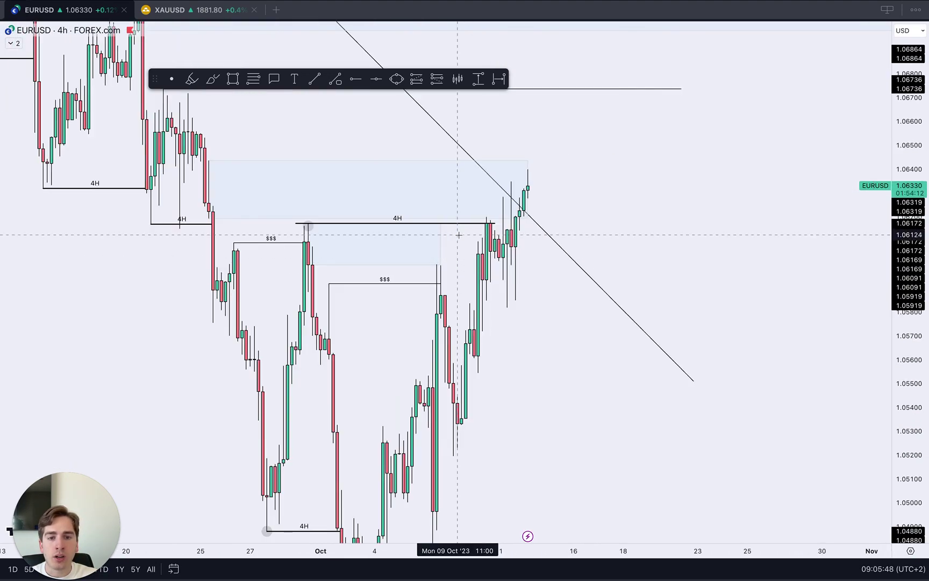
Shorten the 4H structure line at 1.06172 so it ends at the October candle that breaks it.
{"action": "left_click_drag", "start_coordinate": [494, 223], "coordinate": [488, 224]}
{"action": "left_click", "coordinate": [639, 240]}
{"action": "left_click", "coordinate": [490, 249]}
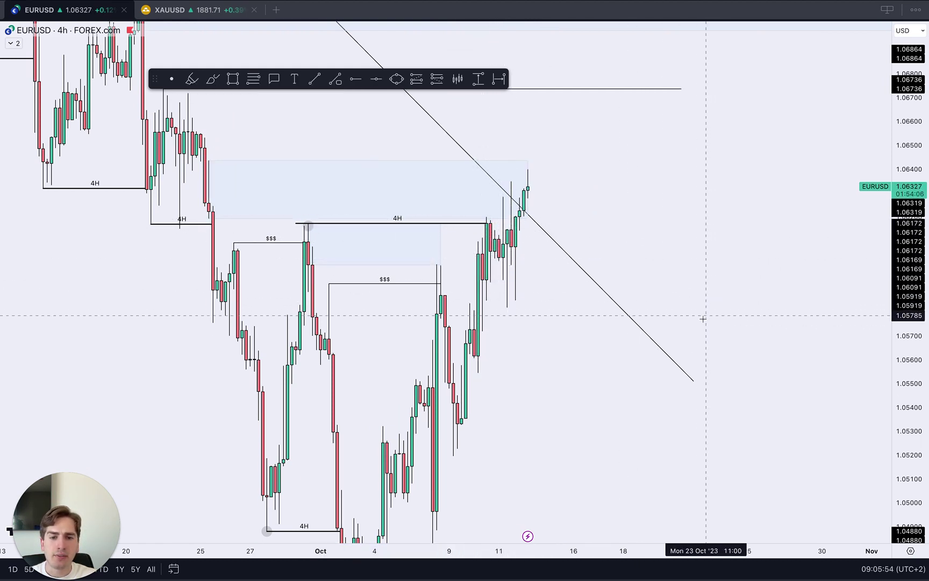
Sketch a rally into the supply zone above 1.07000 and circle the September drop that formed it, and undo the sketches.
{"action": "scroll", "coordinate": [728, 245], "scroll_direction": "down", "scroll_amount": 6}
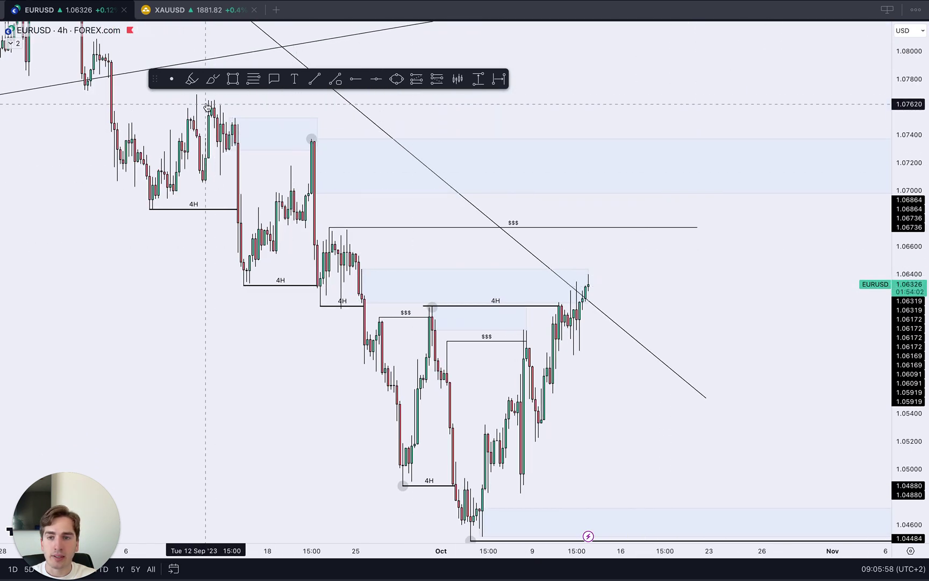
{"action": "left_click", "coordinate": [213, 79]}
{"action": "left_click_drag", "start_coordinate": [601, 281], "coordinate": [626, 178]}
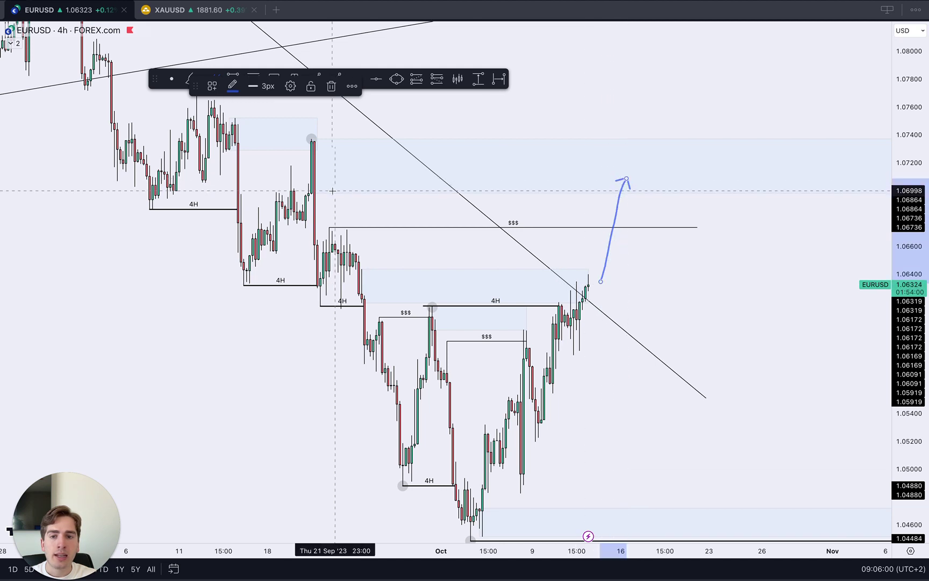
{"action": "mouse_move", "coordinate": [342, 144]}
{"action": "left_mouse_down"}
{"action": "mouse_move", "coordinate": [321, 204]}
{"action": "mouse_move", "coordinate": [355, 161]}
{"action": "mouse_move", "coordinate": [337, 152]}
{"action": "left_mouse_up"}
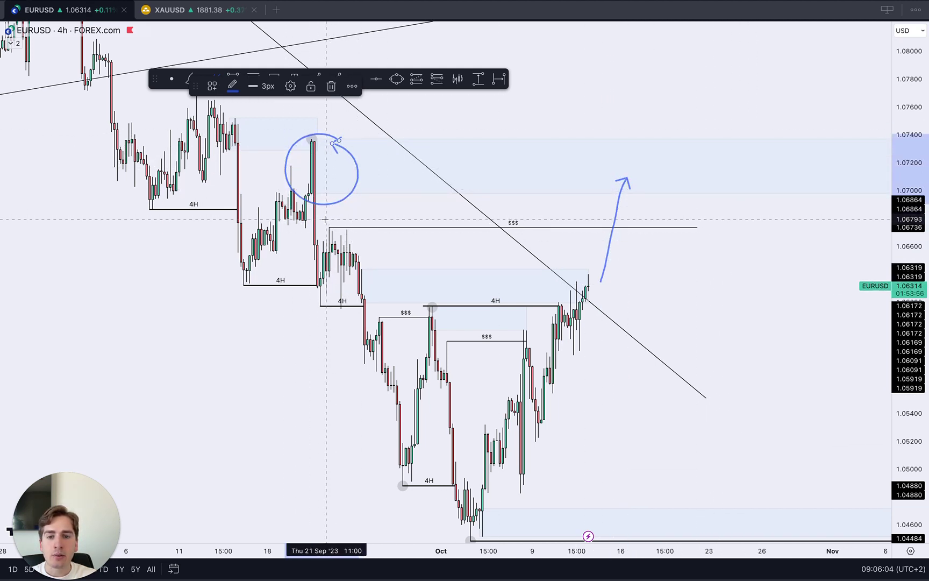
{"action": "mouse_move", "coordinate": [318, 221]}
{"action": "left_mouse_down"}
{"action": "mouse_move", "coordinate": [347, 223]}
{"action": "mouse_move", "coordinate": [377, 301]}
{"action": "mouse_move", "coordinate": [316, 239]}
{"action": "mouse_move", "coordinate": [320, 231]}
{"action": "left_mouse_up"}
{"action": "key", "text": "super+z"}
{"action": "key", "text": "super+z"}
{"action": "key", "text": "super+z"}
Sketch a rejection from about 1.07000, two arrows at the October lows near 1.0540 and 1.0520, and a stepped rally to about 1.0780.
{"action": "mouse_move", "coordinate": [607, 246]}
{"action": "left_mouse_down"}
{"action": "mouse_move", "coordinate": [620, 199]}
{"action": "mouse_move", "coordinate": [640, 238]}
{"action": "mouse_move", "coordinate": [656, 215]}
{"action": "mouse_move", "coordinate": [688, 312]}
{"action": "left_mouse_up"}
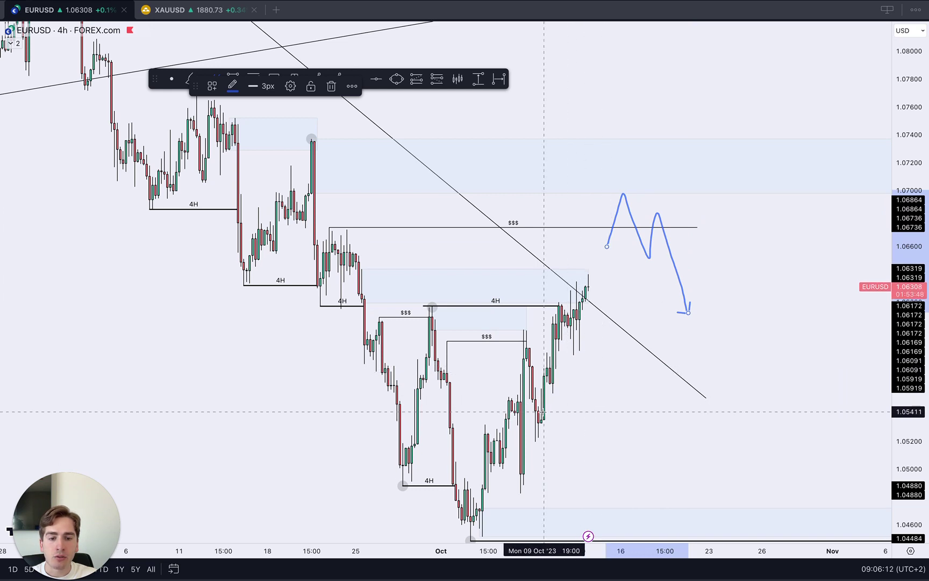
{"action": "left_click_drag", "start_coordinate": [538, 407], "coordinate": [717, 399]}
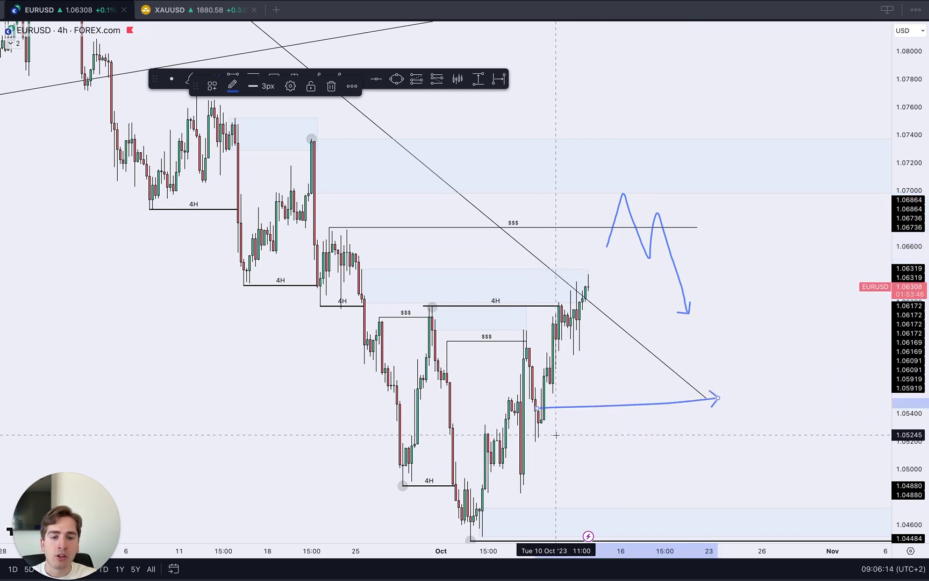
{"action": "left_click_drag", "start_coordinate": [524, 441], "coordinate": [713, 439]}
{"action": "mouse_move", "coordinate": [681, 301]}
{"action": "left_mouse_down"}
{"action": "mouse_move", "coordinate": [710, 414]}
{"action": "mouse_move", "coordinate": [739, 344]}
{"action": "mouse_move", "coordinate": [775, 312]}
{"action": "mouse_move", "coordinate": [839, 113]}
{"action": "left_mouse_up"}
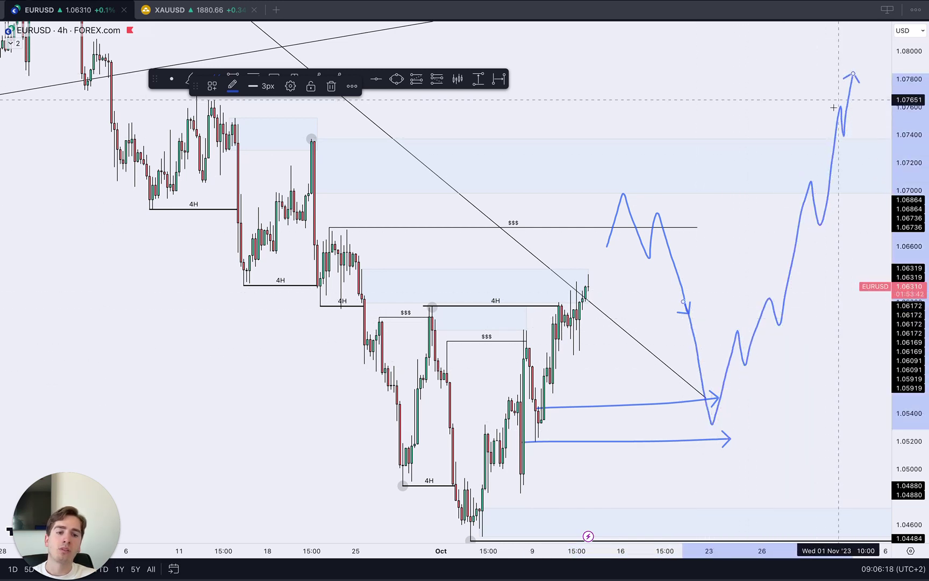
Undo the sketched rejection, the two arrows at the October lows and the stepped rally.
{"action": "key", "text": "ctrl+z"}
{"action": "key", "text": "ctrl+z"}
{"action": "key", "text": "ctrl+z"}
{"action": "key", "text": "ctrl+z"}
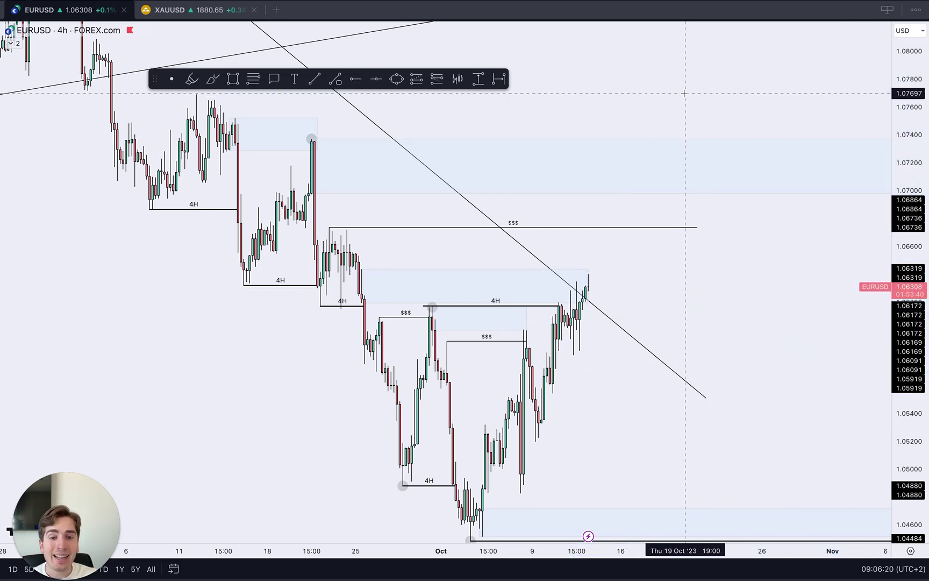
Switch the EURUSD chart to the 15-minute interval and focus on the 10 to 12 October price action.
{"action": "key", "text": "comma"}
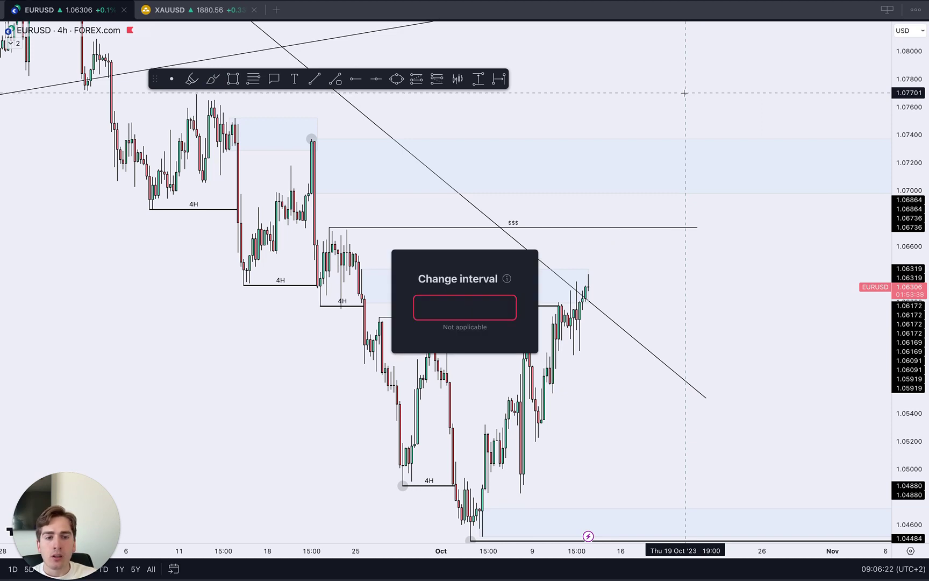
{"action": "key", "text": "Escape"}
{"action": "scroll", "coordinate": [860, 390], "scroll_direction": "down", "scroll_amount": 1}
{"action": "left_click_drag", "start_coordinate": [839, 383], "coordinate": [844, 299]}
{"action": "scroll", "coordinate": [844, 298], "scroll_direction": "up", "scroll_amount": 2}
{"action": "type", "text": "1"}
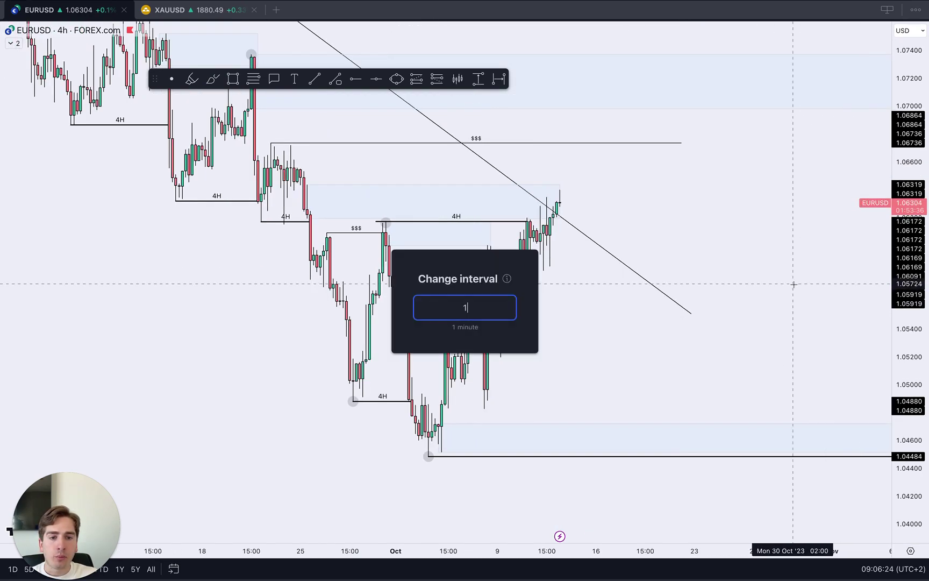
{"action": "type", "text": "5"}
{"action": "key", "text": "Return"}
{"action": "scroll", "coordinate": [833, 242], "scroll_direction": "up", "scroll_amount": 3}
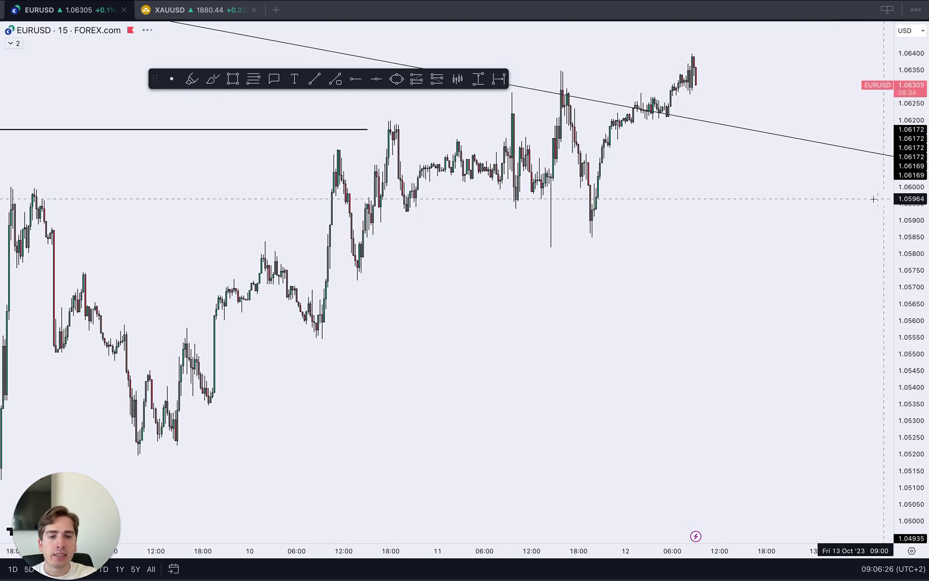
{"action": "scroll", "coordinate": [874, 199], "scroll_direction": "up", "scroll_amount": 3}
{"action": "left_click_drag", "start_coordinate": [565, 247], "coordinate": [651, 342]}
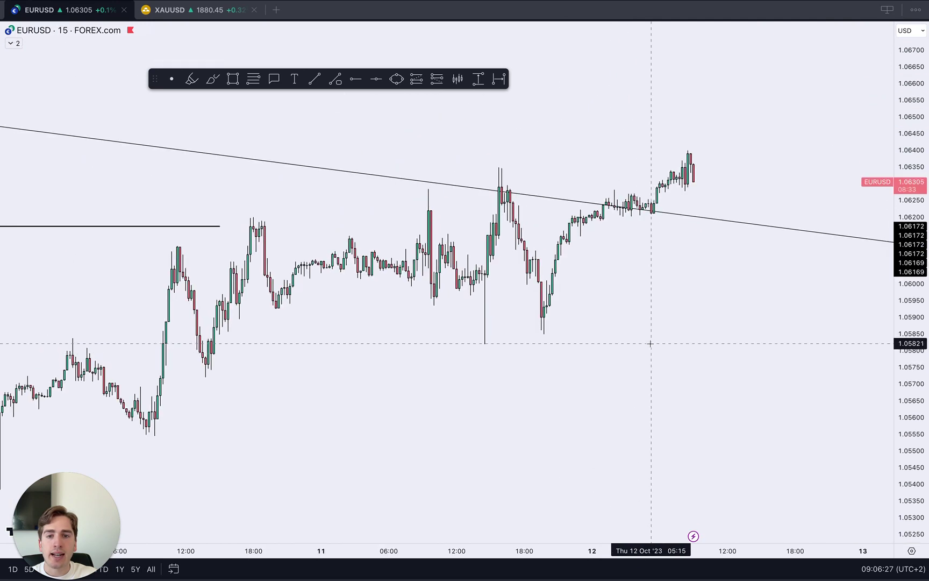
Sketch arrows from the late 10 October low across the 11 October lows plus an upward bounce arrow, and undo the sketches.
{"action": "left_click", "coordinate": [215, 84]}
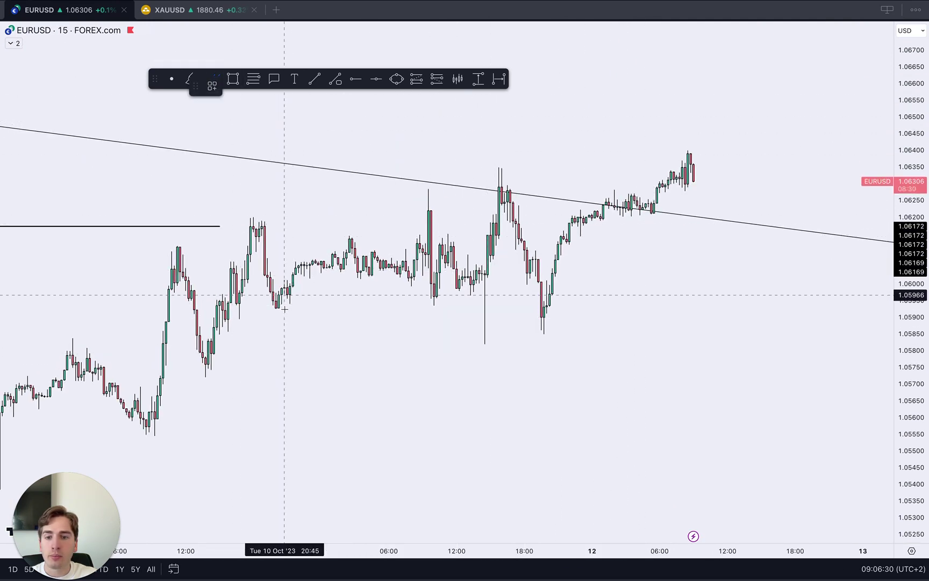
{"action": "left_click_drag", "start_coordinate": [274, 308], "coordinate": [514, 310]}
{"action": "key", "text": "Delete"}
{"action": "left_click_drag", "start_coordinate": [275, 311], "coordinate": [527, 315]}
{"action": "left_click_drag", "start_coordinate": [293, 289], "coordinate": [461, 290]}
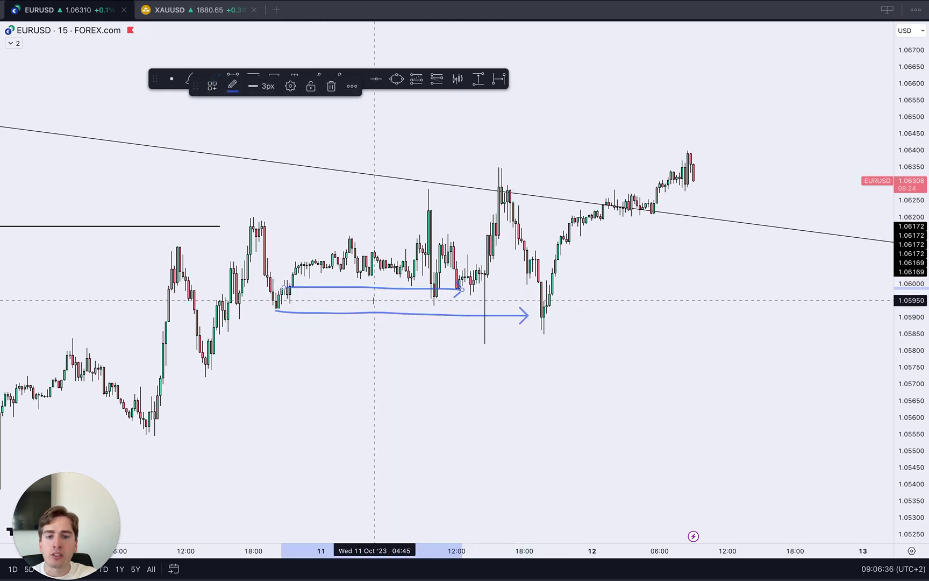
{"action": "mouse_move", "coordinate": [281, 304]}
{"action": "left_mouse_down"}
{"action": "mouse_move", "coordinate": [423, 305]}
{"action": "mouse_move", "coordinate": [457, 226]}
{"action": "left_mouse_up"}
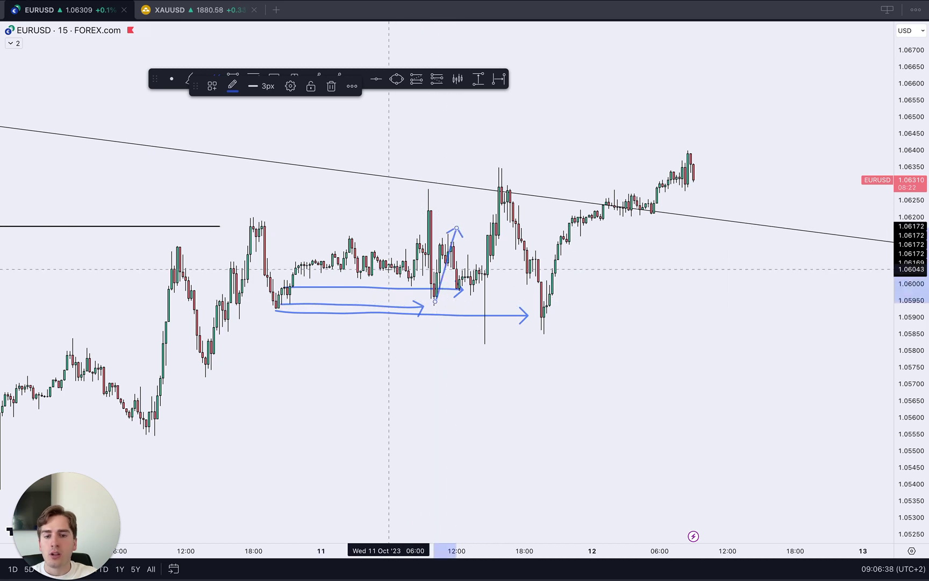
{"action": "key", "text": "super+z"}
{"action": "key", "text": "super+z"}
{"action": "key", "text": "super+z"}
Circle the long 11 October wick, sketch a line to it from the 10 October low, and undo both sketches.
{"action": "mouse_move", "coordinate": [481, 306]}
{"action": "left_mouse_down"}
{"action": "mouse_move", "coordinate": [466, 356]}
{"action": "mouse_move", "coordinate": [493, 311]}
{"action": "left_mouse_up"}
{"action": "left_click_drag", "start_coordinate": [264, 308], "coordinate": [434, 314]}
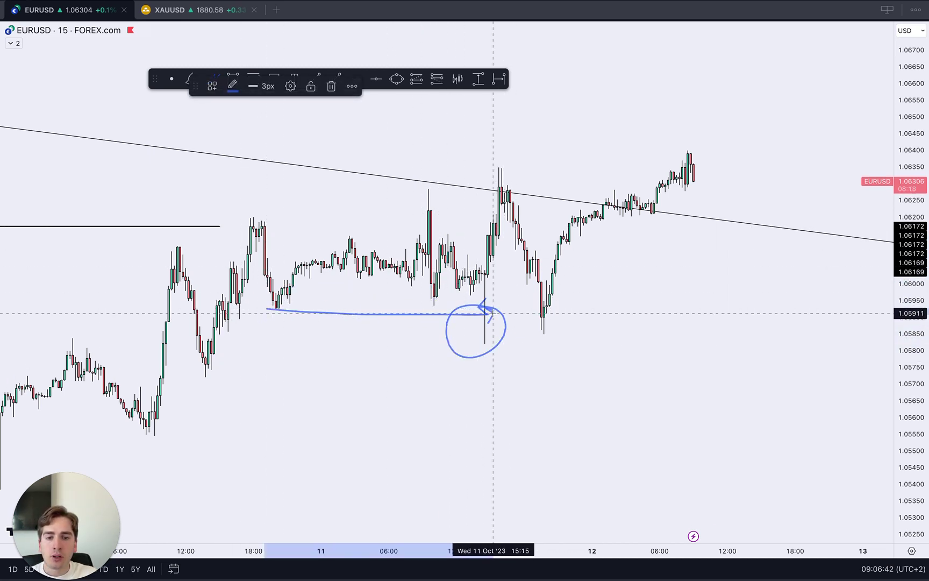
{"action": "key", "text": "ctrl+z"}
{"action": "key", "text": "ctrl+z"}
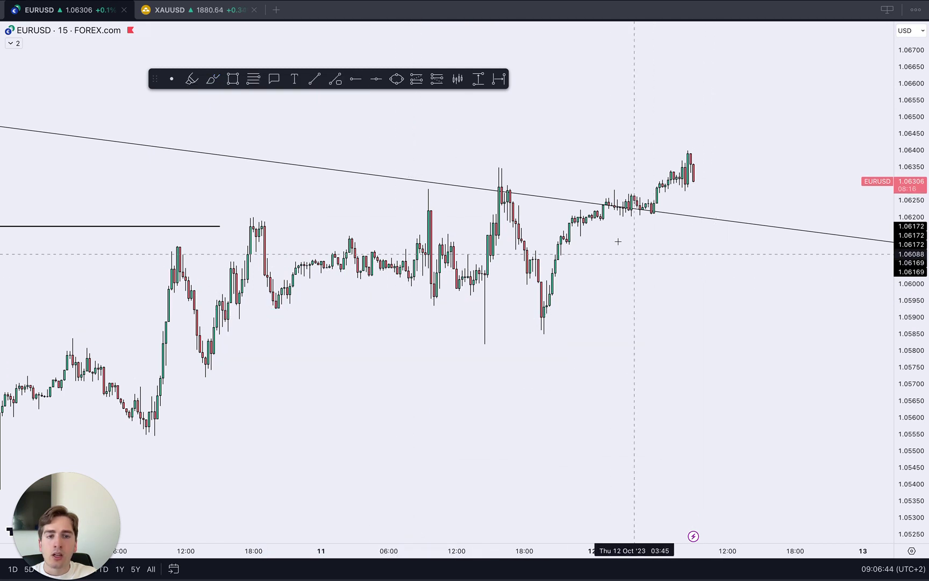
Draw a horizontal structure line at 1.05925 from the 10 October 20:00 low to the late 11 October candle that breaks it.
{"action": "left_click", "coordinate": [335, 79]}
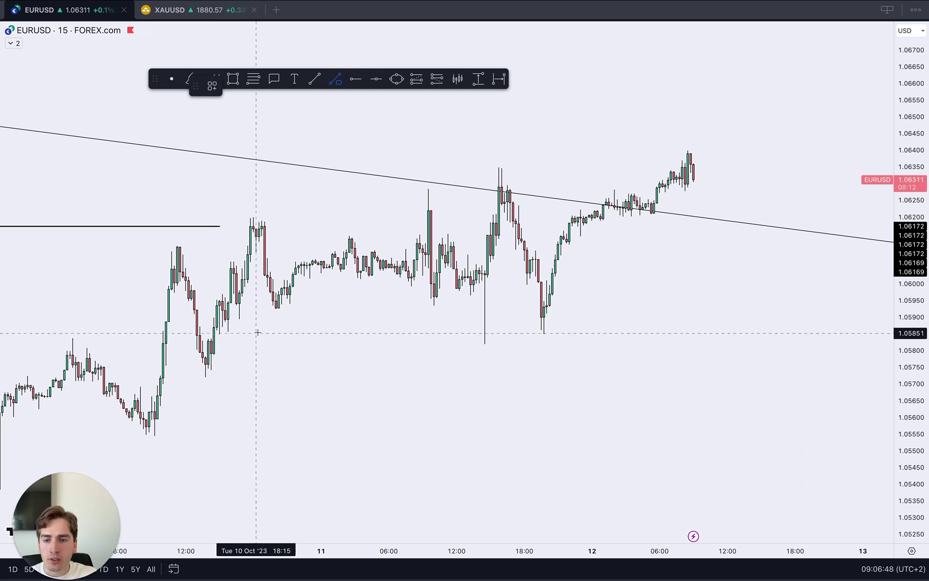
{"action": "left_click", "coordinate": [276, 310]}
{"action": "double_click", "coordinate": [542, 308]}
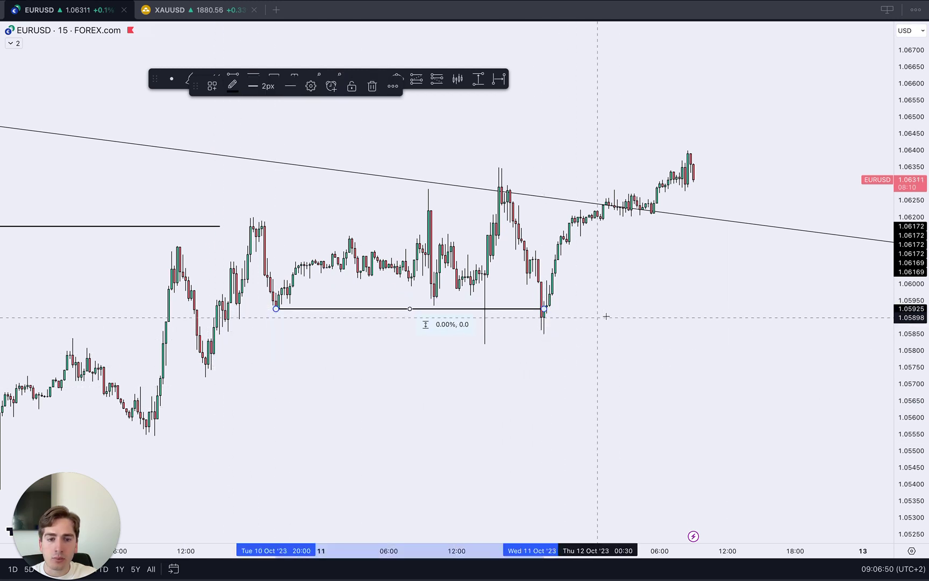
{"action": "right_click", "coordinate": [624, 272]}
{"action": "left_click", "coordinate": [624, 272]}
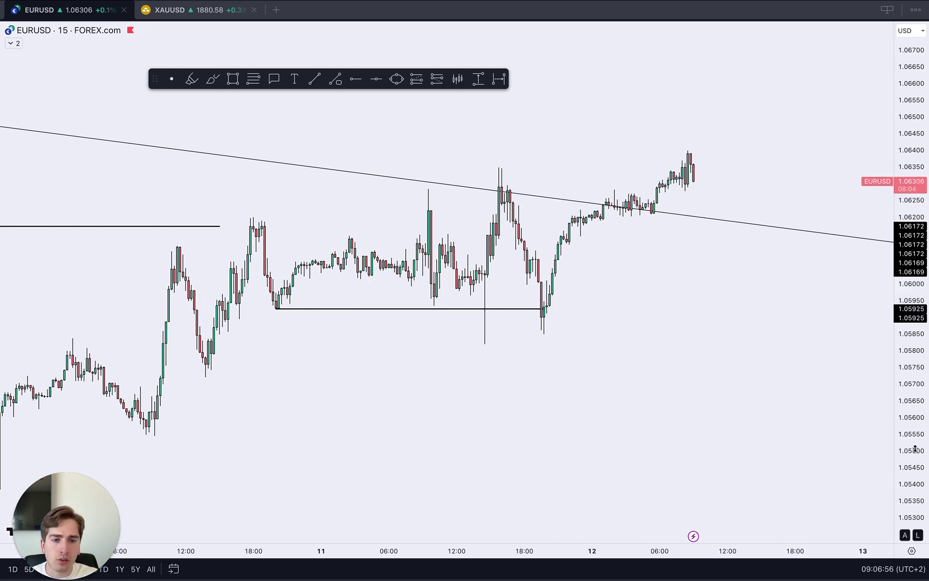
Draw a supply zone from about 1.06243 to 1.06289 starting at 16:30 on 11 October and extend it to about 05:15 on 12 October.
{"action": "scroll", "coordinate": [674, 257], "scroll_direction": "up", "scroll_amount": 5}
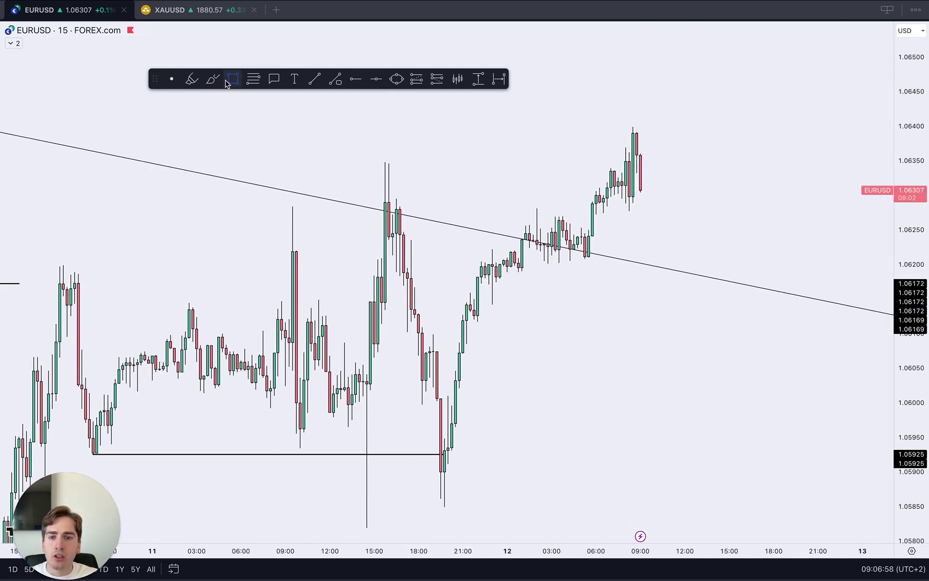
{"action": "left_click", "coordinate": [228, 80]}
{"action": "left_click_drag", "start_coordinate": [396, 235], "coordinate": [566, 203]}
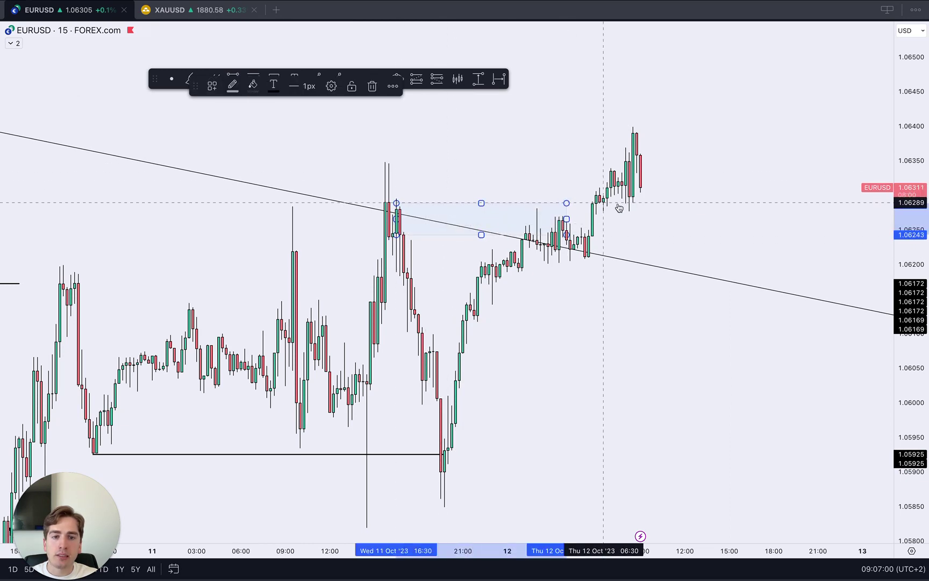
{"action": "left_click", "coordinate": [709, 155]}
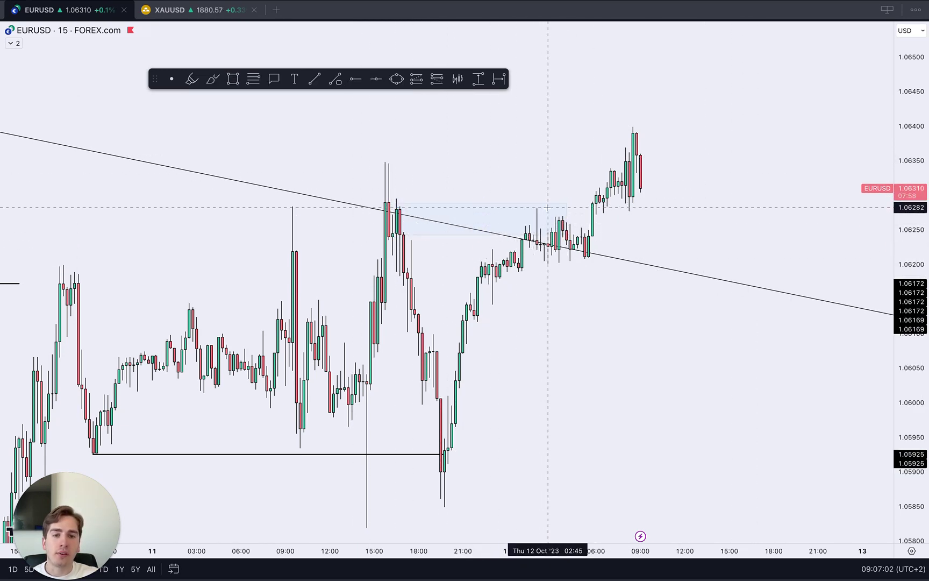
{"action": "left_click_drag", "start_coordinate": [566, 218], "coordinate": [585, 216]}
{"action": "left_click", "coordinate": [627, 215]}
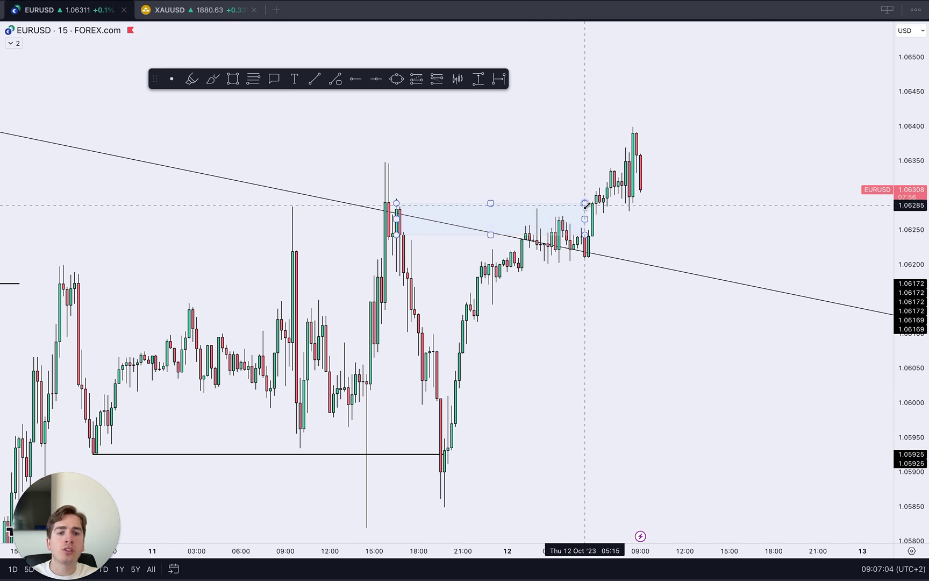
Delete the 15-minute supply zone and the structure line at 1.05925.
{"action": "key", "text": "Delete"}
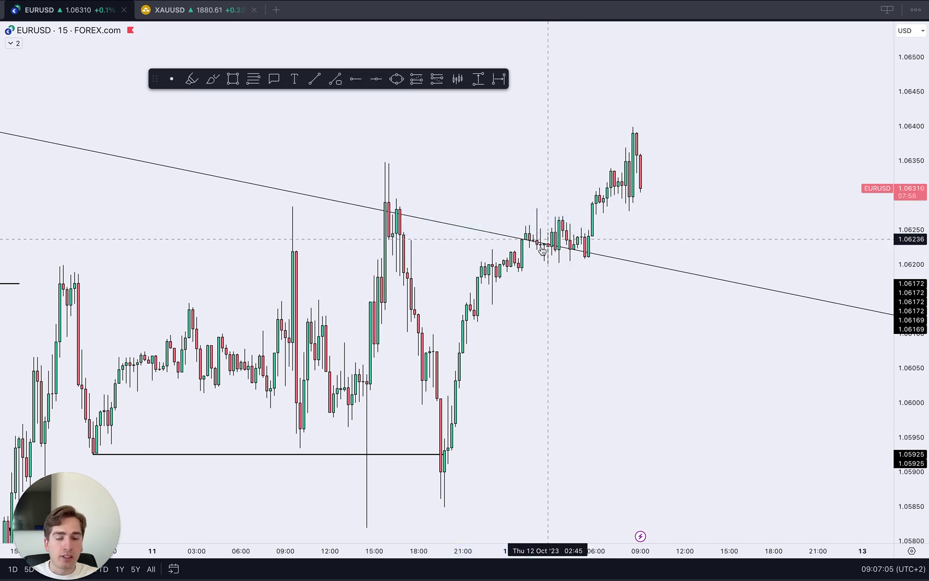
{"action": "left_click", "coordinate": [430, 455]}
{"action": "key", "text": "Delete"}
Sketch range lines from the late 10 October low and the 11 October high towards 12 October, and undo them.
{"action": "scroll", "coordinate": [690, 375], "scroll_direction": "down", "scroll_amount": 5}
{"action": "left_click_drag", "start_coordinate": [908, 258], "coordinate": [909, 392]}
{"action": "left_click_drag", "start_coordinate": [687, 377], "coordinate": [597, 300]}
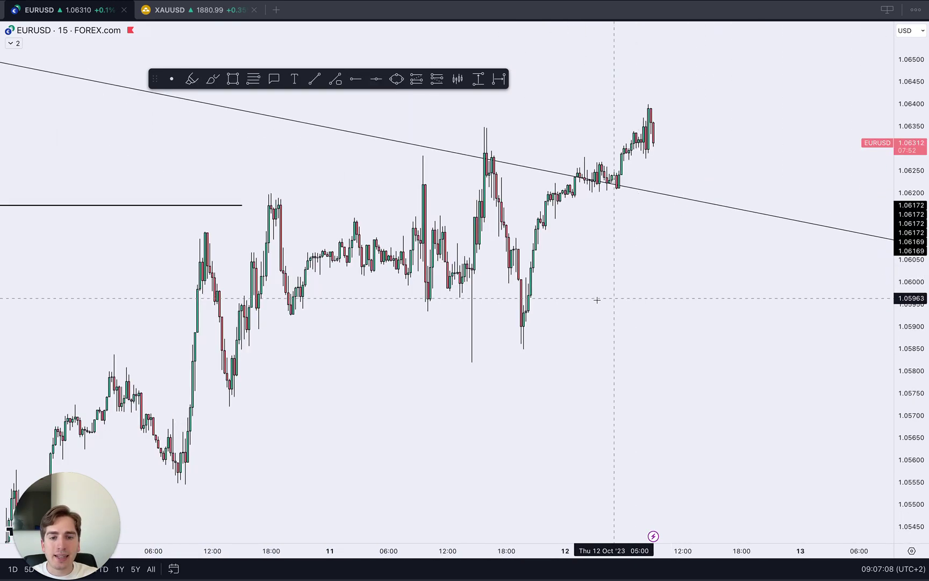
{"action": "left_click", "coordinate": [212, 80]}
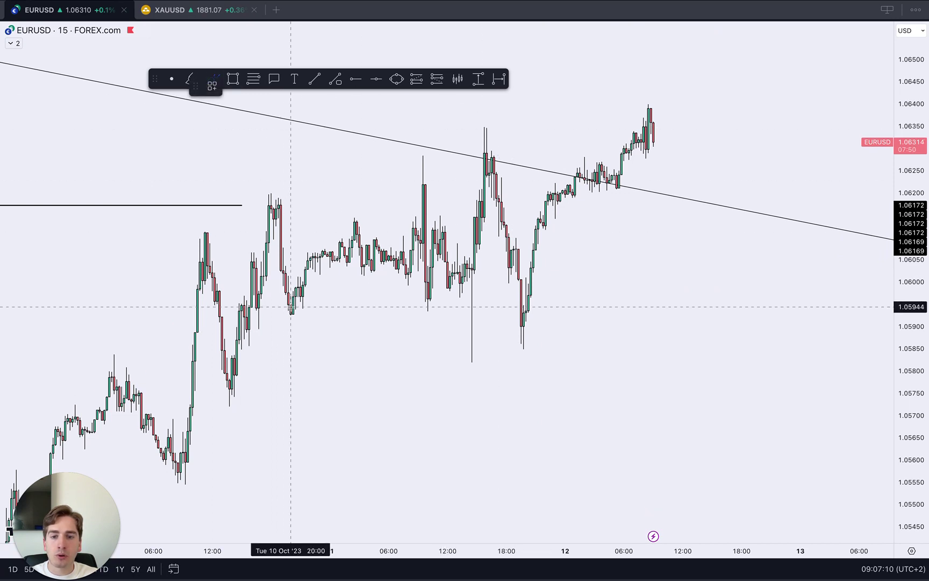
{"action": "left_click_drag", "start_coordinate": [289, 313], "coordinate": [589, 311]}
{"action": "mouse_move", "coordinate": [472, 137]}
{"action": "left_mouse_down"}
{"action": "mouse_move", "coordinate": [508, 125]}
{"action": "mouse_move", "coordinate": [515, 135]}
{"action": "mouse_move", "coordinate": [485, 128]}
{"action": "mouse_move", "coordinate": [636, 129]}
{"action": "left_mouse_up"}
{"action": "key", "text": "super+z"}
{"action": "key", "text": "super+z"}
{"action": "key", "text": "ctrl+z"}
Sketch curved arrows under the late 11 October low and over the 12 October high, and undo them.
{"action": "mouse_move", "coordinate": [510, 333]}
{"action": "left_mouse_down"}
{"action": "mouse_move", "coordinate": [535, 359]}
{"action": "mouse_move", "coordinate": [559, 340]}
{"action": "left_mouse_up"}
{"action": "mouse_move", "coordinate": [633, 107]}
{"action": "left_mouse_down"}
{"action": "mouse_move", "coordinate": [640, 88]}
{"action": "mouse_move", "coordinate": [666, 101]}
{"action": "left_mouse_up"}
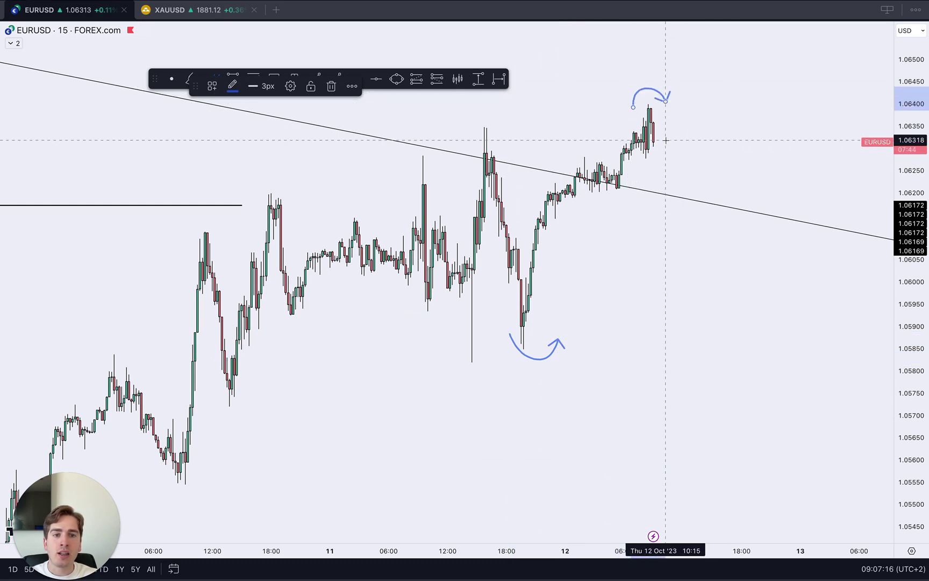
{"action": "key", "text": "super+z"}
{"action": "key", "text": "super+z"}
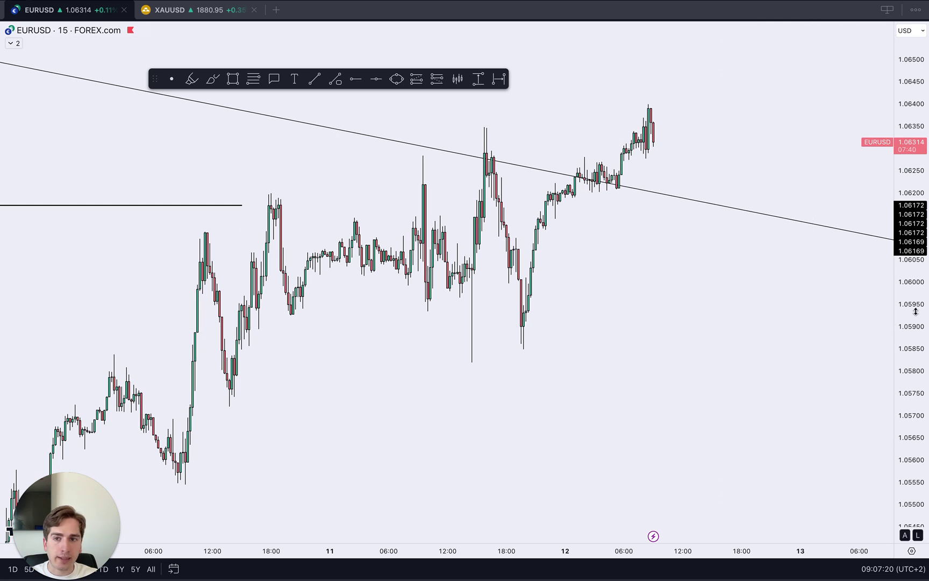
Switch the EURUSD chart to the 4-hour interval and focus on the supply zone that price is trading in.
{"action": "type", "text": "4h"}
{"action": "key", "text": "Return"}
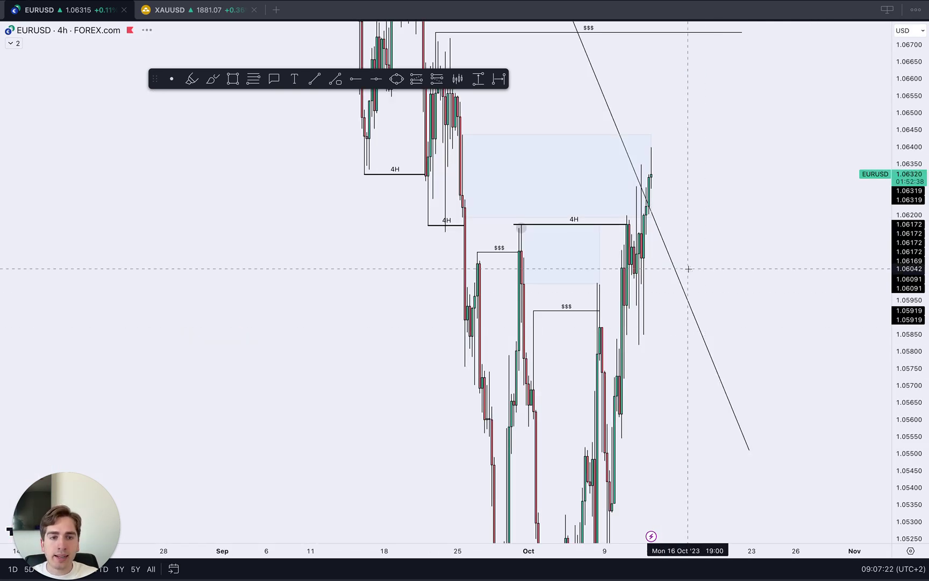
{"action": "scroll", "coordinate": [688, 268], "scroll_direction": "up", "scroll_amount": 3}
{"action": "left_click_drag", "start_coordinate": [909, 161], "coordinate": [909, 323]}
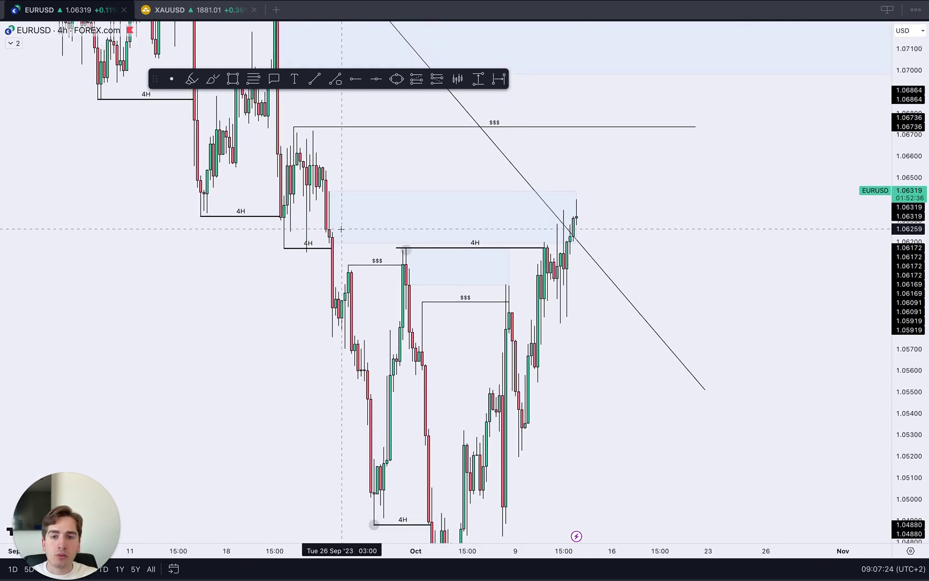
{"action": "left_click", "coordinate": [330, 192]}
{"action": "left_click", "coordinate": [625, 206]}
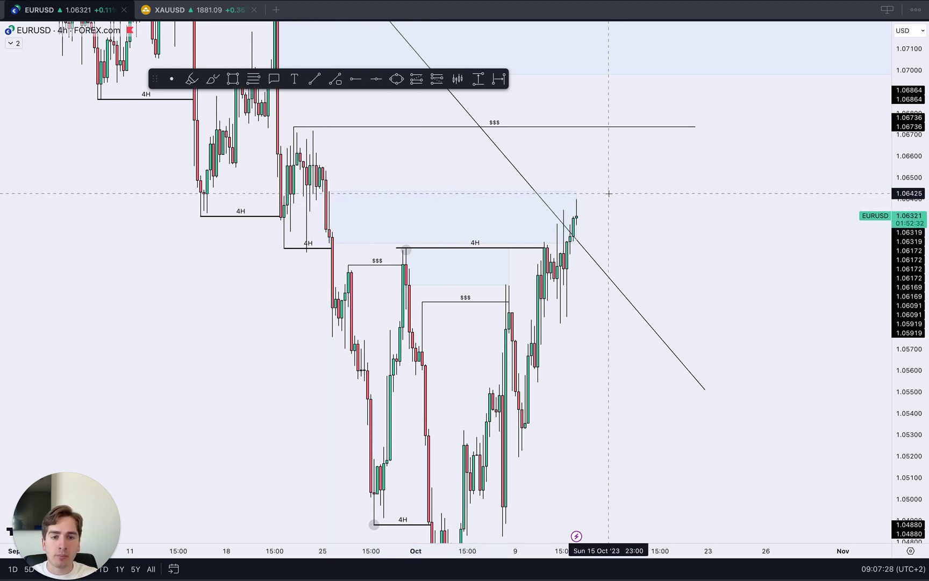
Sketch an upward arrow from current price through the $$$ line and a curved arrow at that line, and remove the sketches.
{"action": "type", "text": "15"}
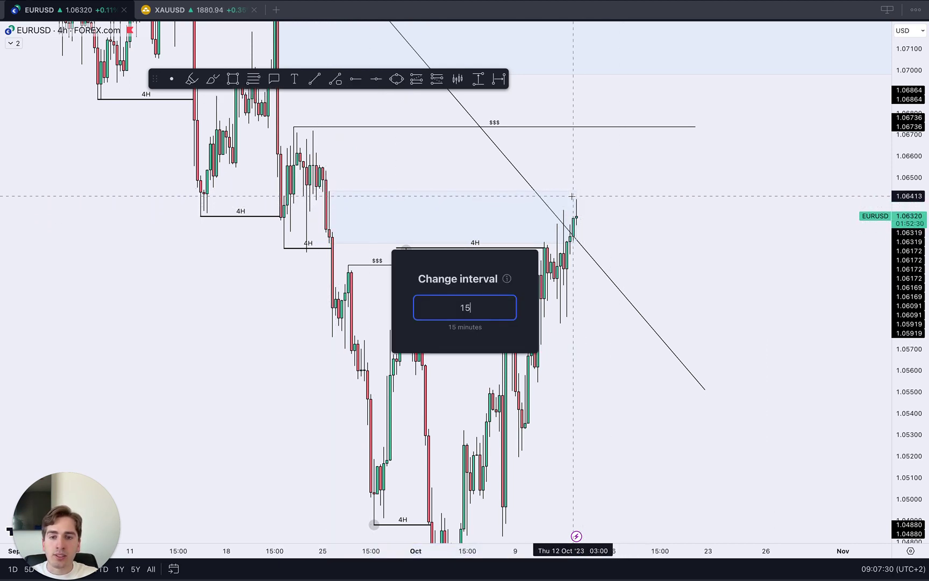
{"action": "key", "text": "Return"}
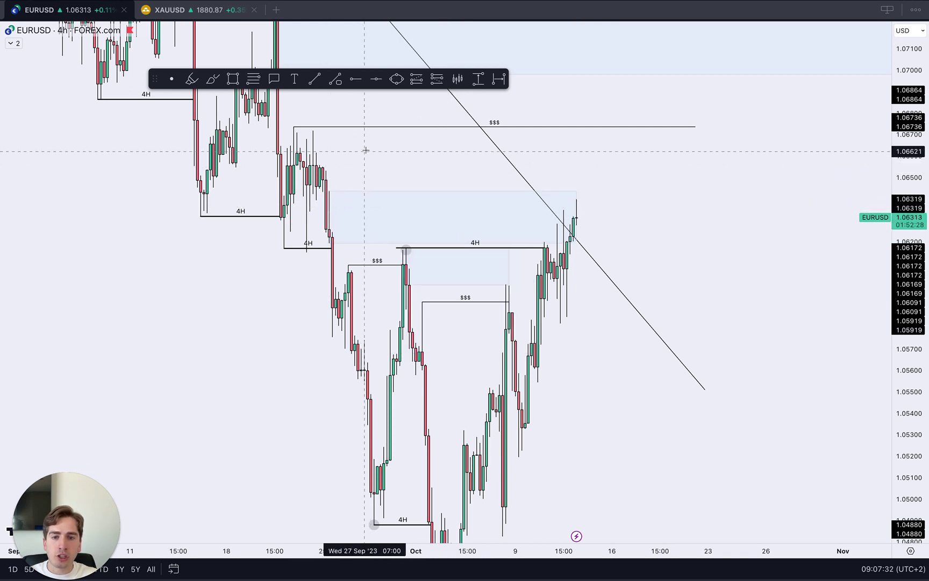
{"action": "left_click_drag", "start_coordinate": [365, 150], "coordinate": [373, 193]}
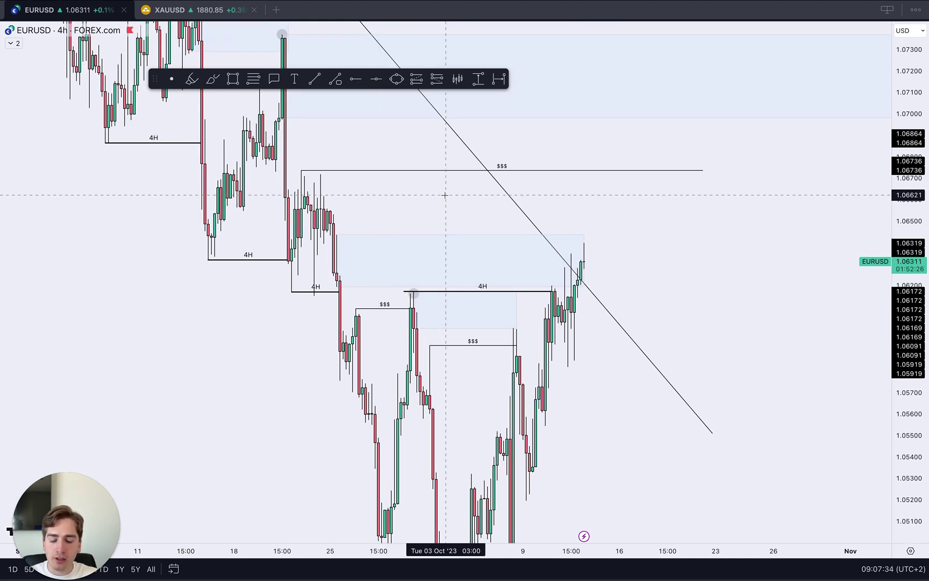
{"action": "left_click_drag", "start_coordinate": [907, 279], "coordinate": [907, 435]}
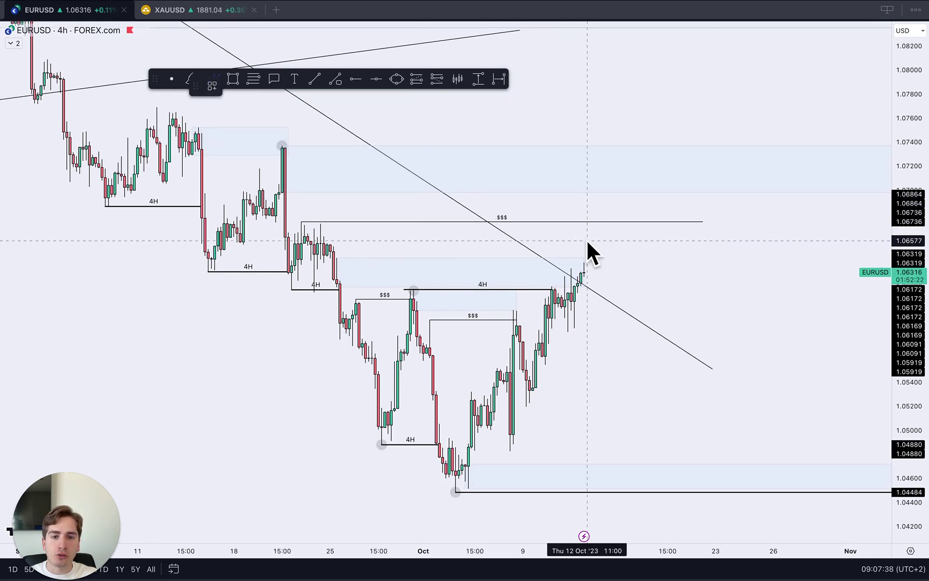
{"action": "left_click_drag", "start_coordinate": [597, 257], "coordinate": [611, 205]}
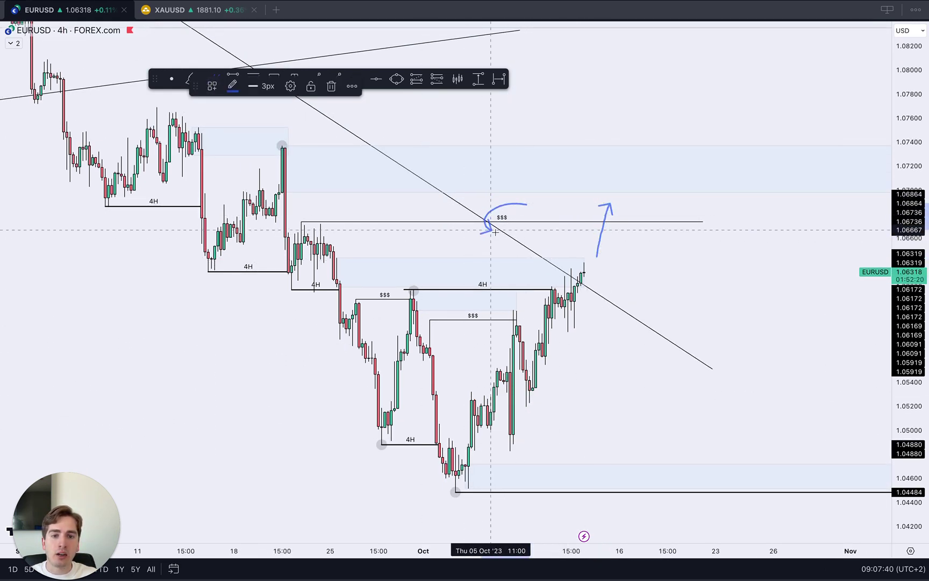
{"action": "mouse_move", "coordinate": [628, 157]}
{"action": "left_mouse_down"}
{"action": "mouse_move", "coordinate": [639, 193]}
{"action": "mouse_move", "coordinate": [615, 150]}
{"action": "left_mouse_up"}
{"action": "key", "text": "Delete"}
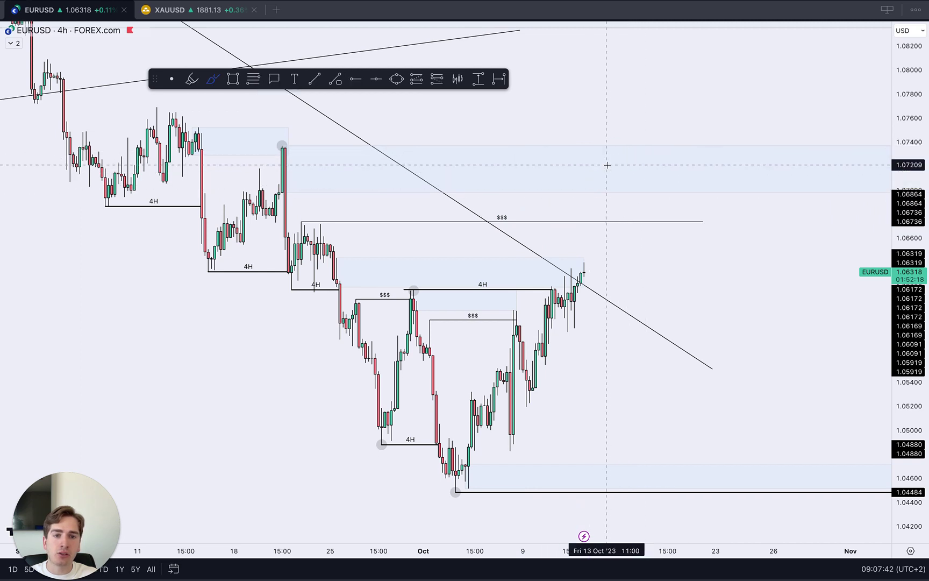
Return the EURUSD chart to the 15-minute interval and focus on the 11 and 12 October candles.
{"action": "key", "text": "Escape"}
{"action": "type", "text": "15"}
{"action": "key", "text": "Return"}
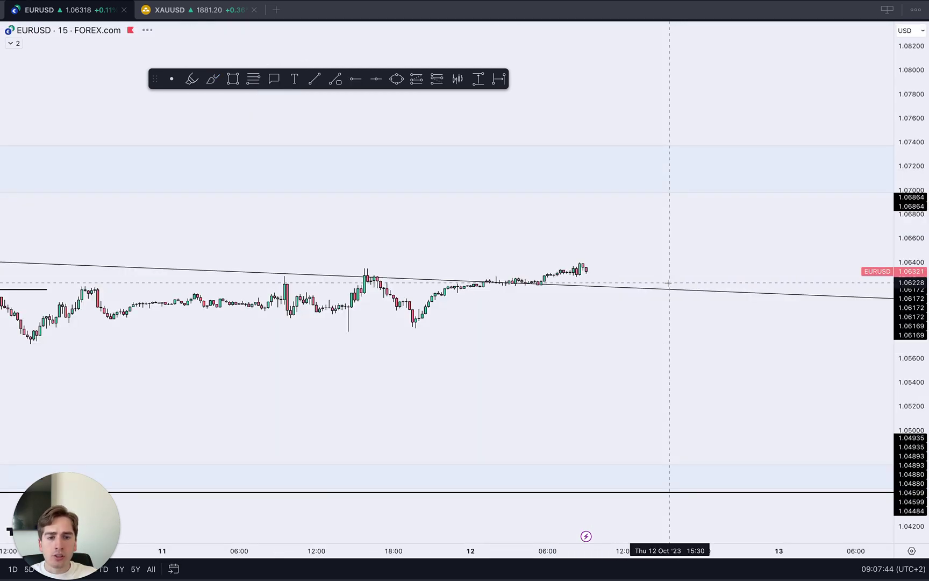
{"action": "scroll", "coordinate": [767, 260], "scroll_direction": "up", "scroll_amount": 2}
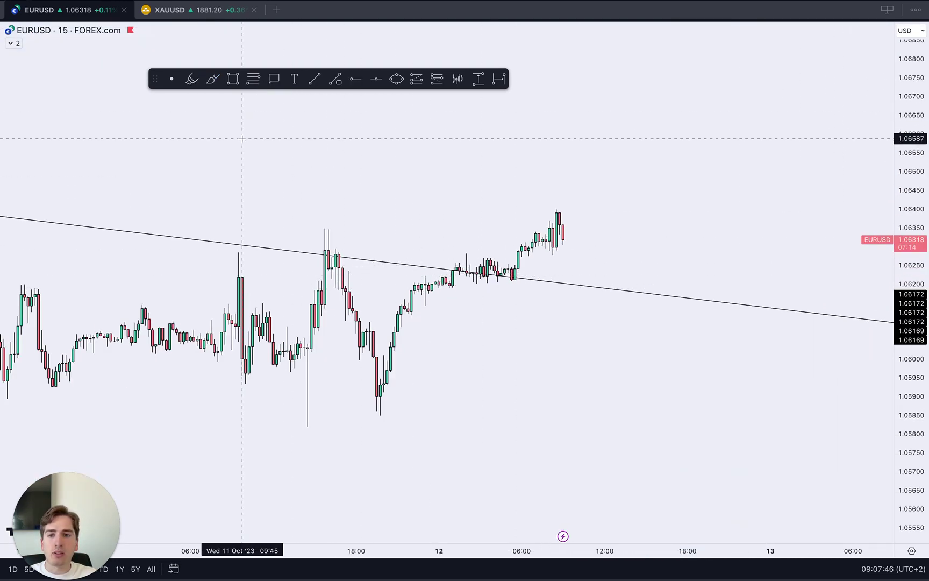
{"action": "mouse_move", "coordinate": [565, 214]}
{"action": "left_mouse_down"}
{"action": "mouse_move", "coordinate": [591, 284]}
{"action": "mouse_move", "coordinate": [608, 172]}
{"action": "left_mouse_up"}
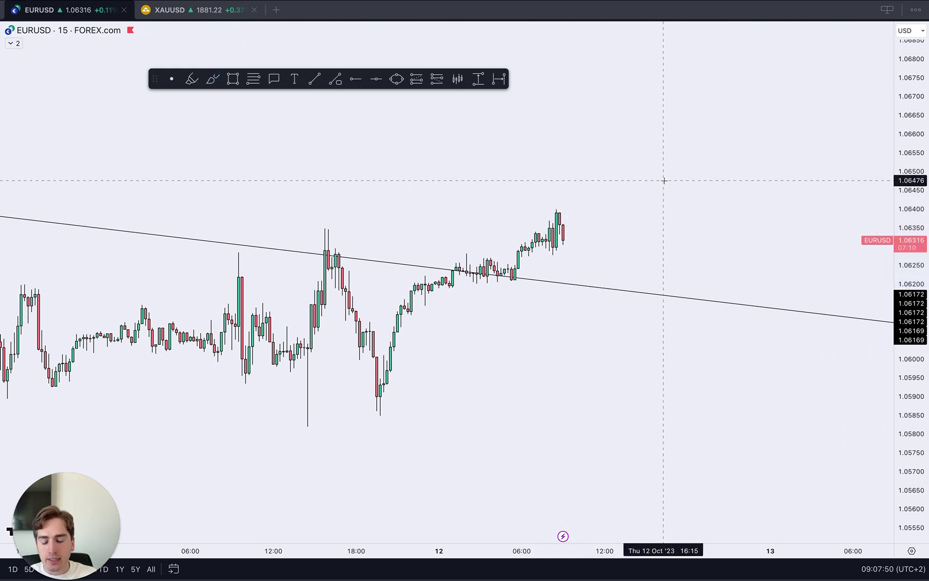
{"action": "left_click_drag", "start_coordinate": [908, 454], "coordinate": [909, 207]}
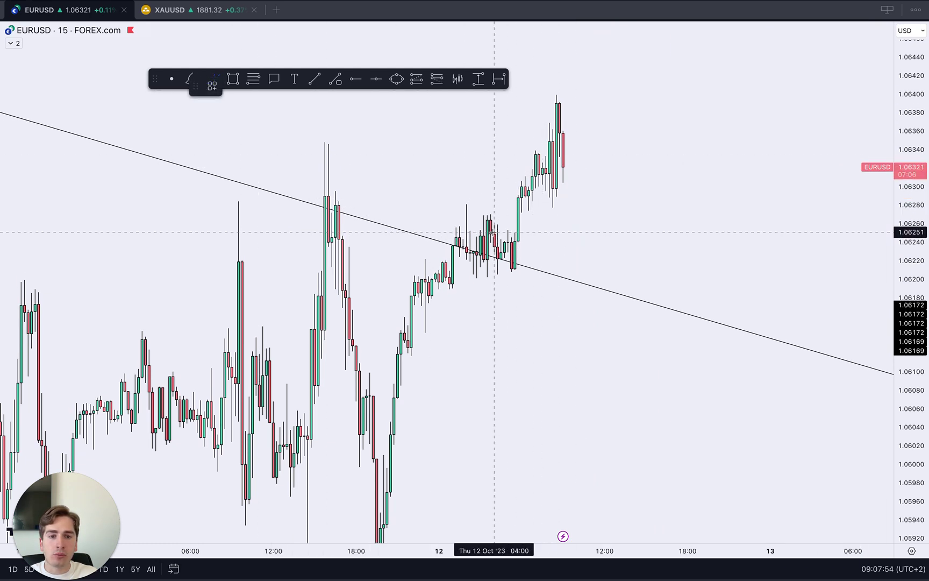
Sketch three horizontal arrows from the early 12 October candles with short strokes between them, and undo the sketches.
{"action": "left_click_drag", "start_coordinate": [494, 232], "coordinate": [619, 234]}
{"action": "left_click_drag", "start_coordinate": [500, 271], "coordinate": [642, 265]}
{"action": "left_click_drag", "start_coordinate": [514, 213], "coordinate": [637, 212]}
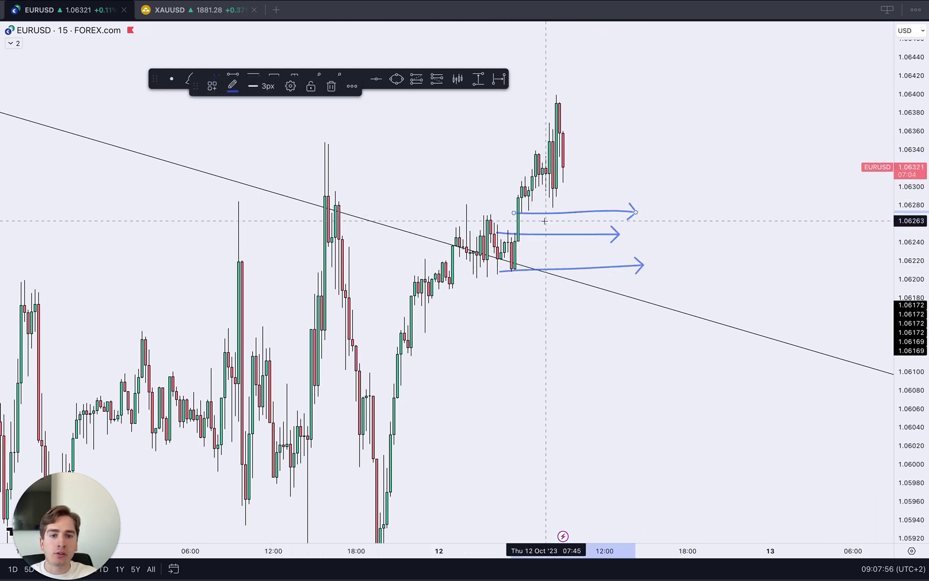
{"action": "mouse_move", "coordinate": [545, 218]}
{"action": "left_mouse_down"}
{"action": "mouse_move", "coordinate": [534, 233]}
{"action": "mouse_move", "coordinate": [561, 236]}
{"action": "left_mouse_up"}
{"action": "mouse_move", "coordinate": [580, 218]}
{"action": "left_mouse_down"}
{"action": "mouse_move", "coordinate": [573, 235]}
{"action": "mouse_move", "coordinate": [598, 238]}
{"action": "left_mouse_up"}
{"action": "key", "text": "super+z"}
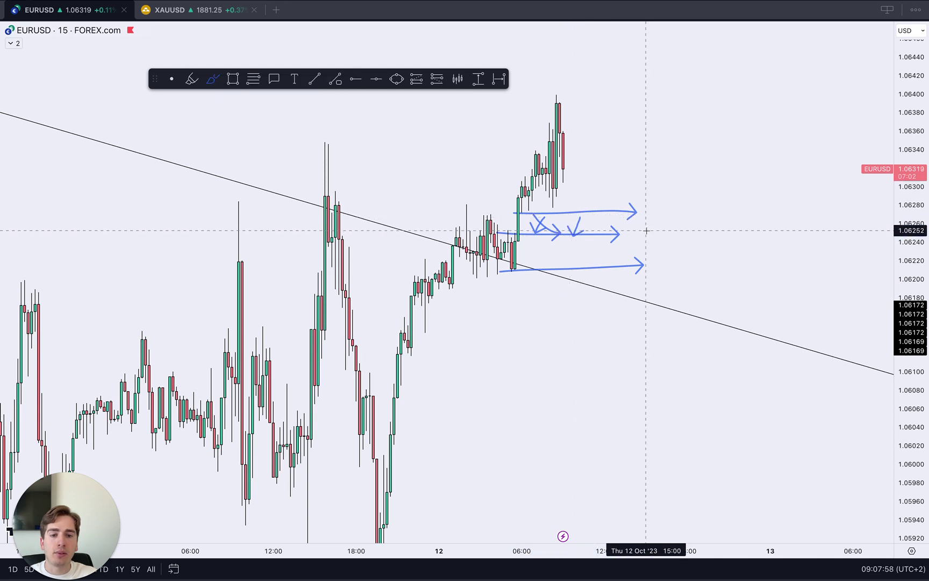
Show the AsiaSessionHighLowMidLines indicator on the EURUSD 15-minute chart.
{"action": "left_click", "coordinate": [13, 43]}
{"action": "left_click", "coordinate": [110, 43]}
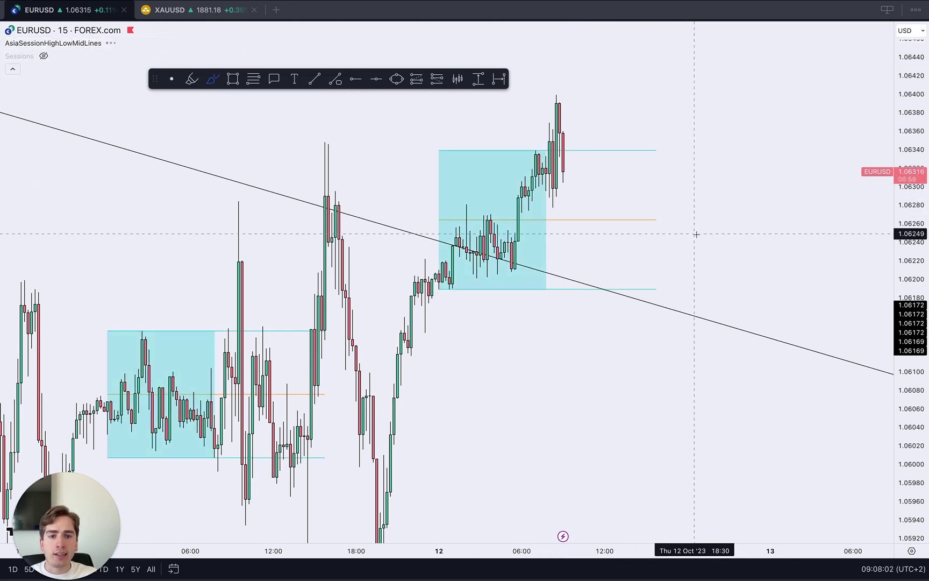
{"action": "scroll", "coordinate": [836, 237], "scroll_direction": "down", "scroll_amount": 2}
{"action": "left_click_drag", "start_coordinate": [897, 272], "coordinate": [896, 288]}
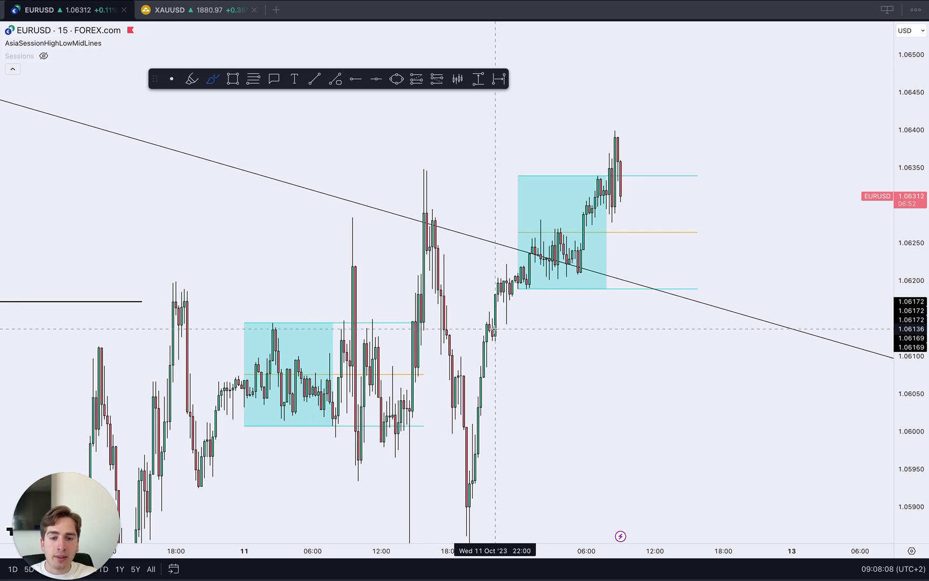
Sketch arrows near 1.0612, a V-shaped path dipping to them and rising to about 1.0647, and curves under the late 11 October low, and undo them.
{"action": "left_click_drag", "start_coordinate": [489, 328], "coordinate": [636, 329]}
{"action": "left_click_drag", "start_coordinate": [485, 342], "coordinate": [692, 339]}
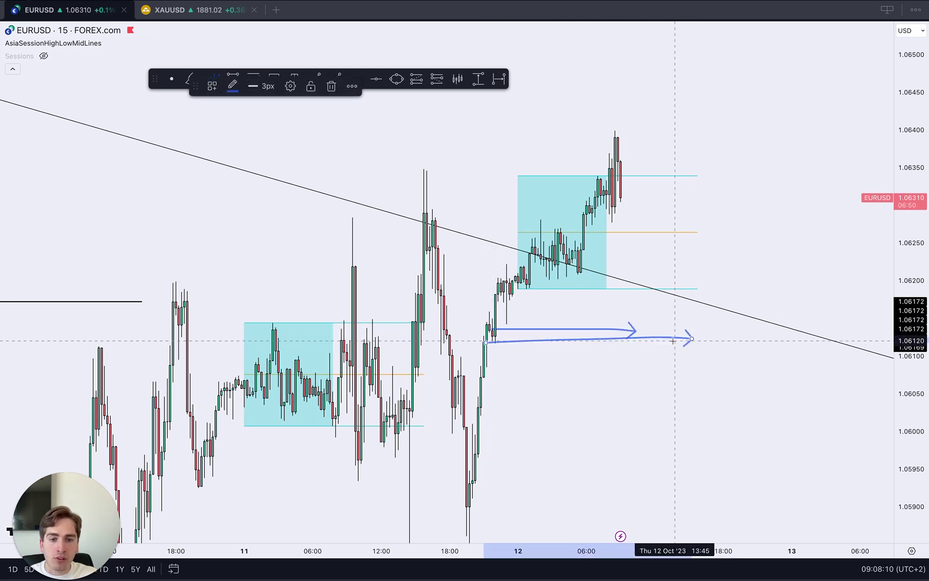
{"action": "mouse_move", "coordinate": [619, 190]}
{"action": "left_mouse_down"}
{"action": "mouse_move", "coordinate": [649, 331]}
{"action": "mouse_move", "coordinate": [703, 80]}
{"action": "left_mouse_up"}
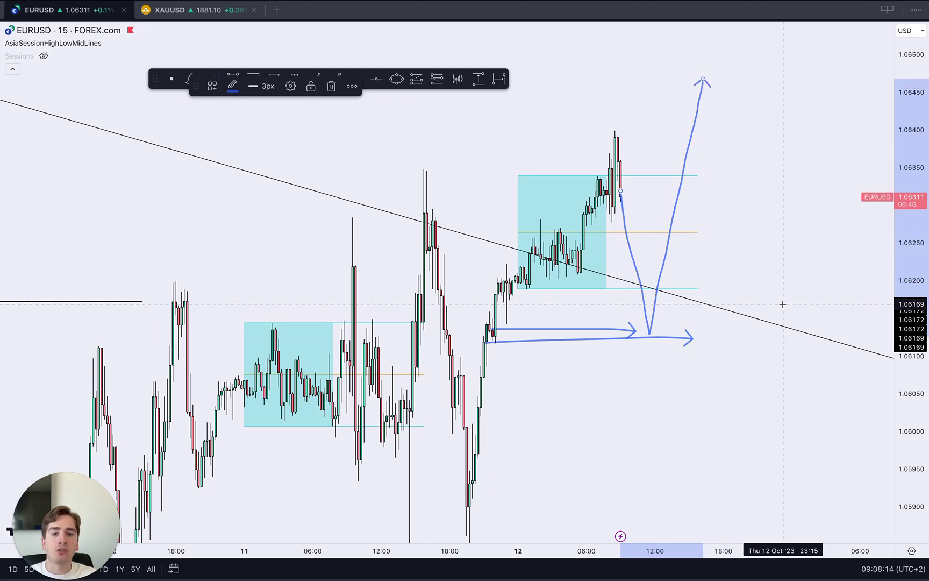
{"action": "scroll", "coordinate": [551, 465], "scroll_direction": "down", "scroll_amount": 3}
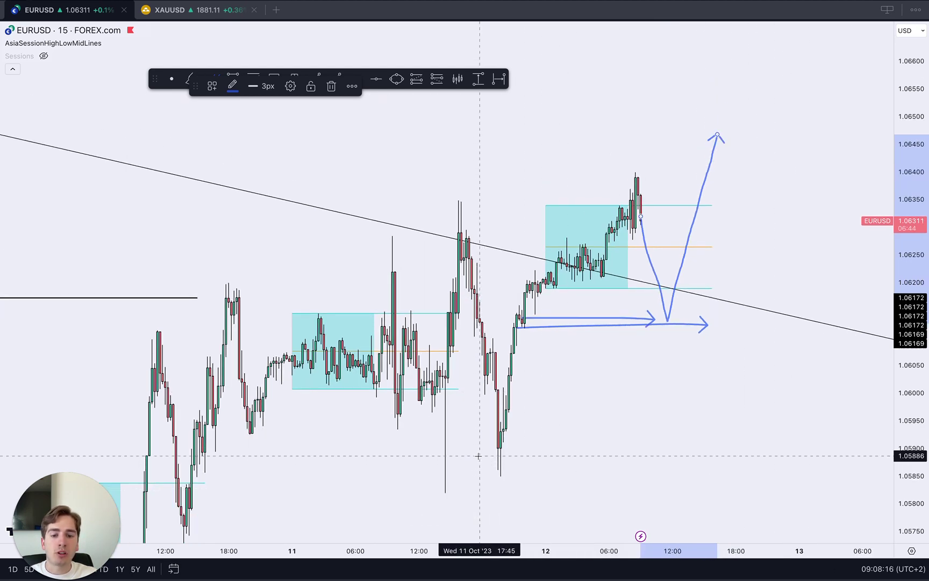
{"action": "left_click_drag", "start_coordinate": [480, 458], "coordinate": [759, 472]}
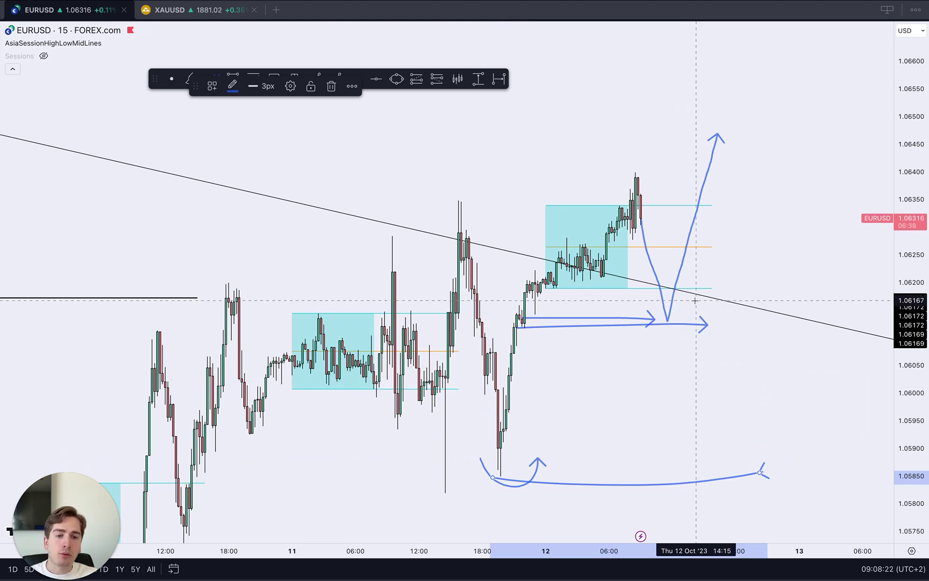
{"action": "key", "text": "ctrl+z"}
{"action": "key", "text": "ctrl+z"}
{"action": "key", "text": "ctrl+z"}
{"action": "key", "text": "ctrl+z"}
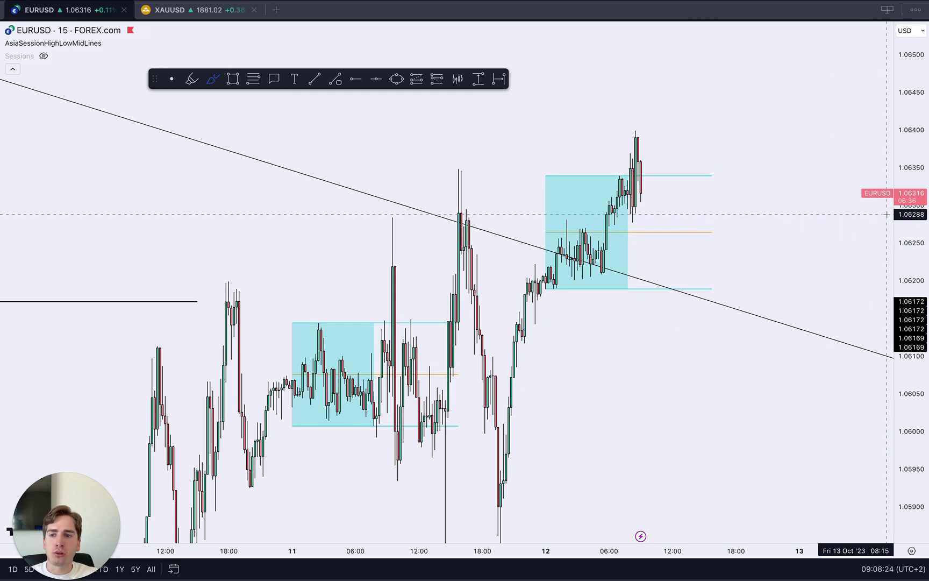
{"action": "left_click_drag", "start_coordinate": [891, 214], "coordinate": [890, 353]}
{"action": "left_click", "coordinate": [773, 123]}
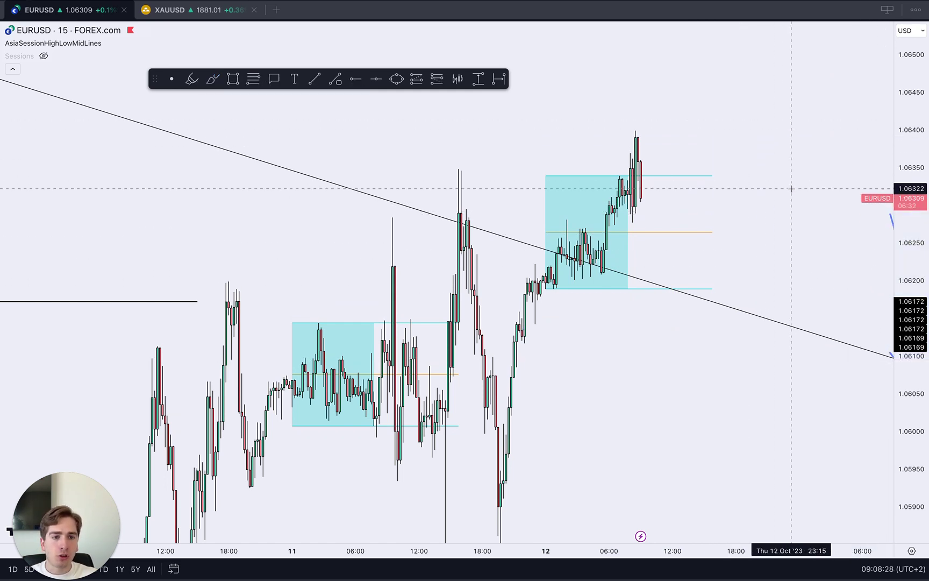
{"action": "scroll", "coordinate": [791, 189], "scroll_direction": "right", "scroll_amount": 5}
{"action": "left_click", "coordinate": [775, 204]}
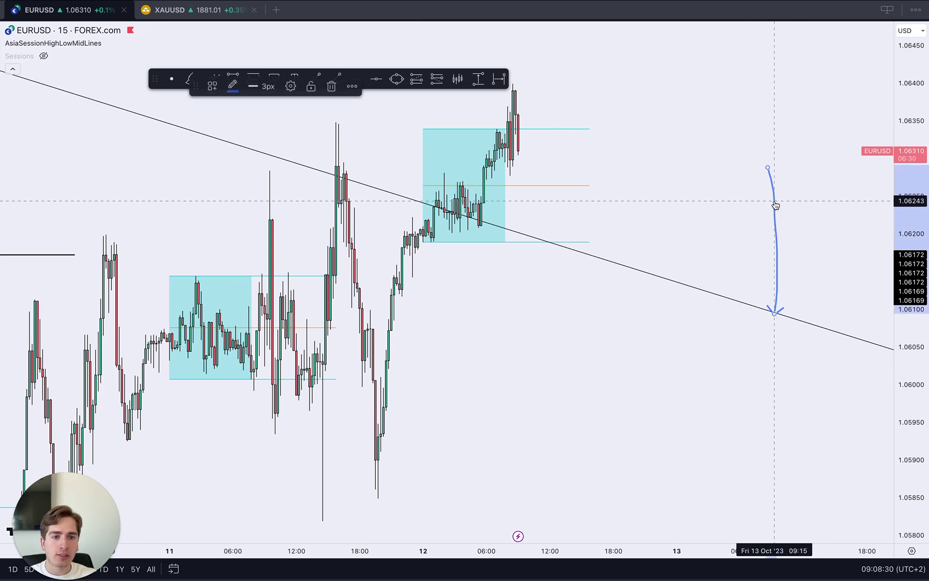
{"action": "key", "text": "Delete"}
Switch the chart to GBPUSD from FOREX.com on the 4-hour interval, with the September and October price action in view.
{"action": "type", "text": "GBPUSD"}
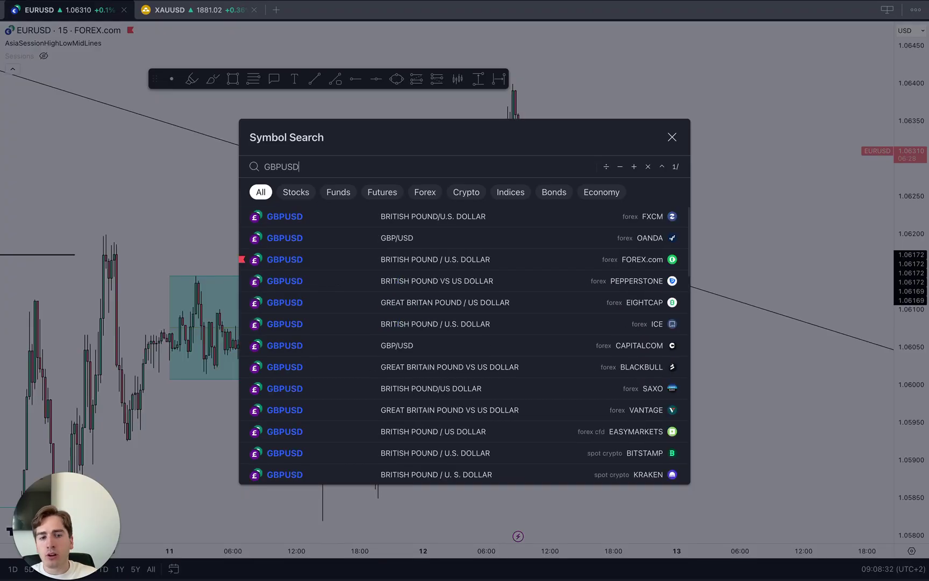
{"action": "key", "text": "Down"}
{"action": "key", "text": "Down"}
{"action": "key", "text": "Return"}
{"action": "type", "text": "4h"}
{"action": "key", "text": "Return"}
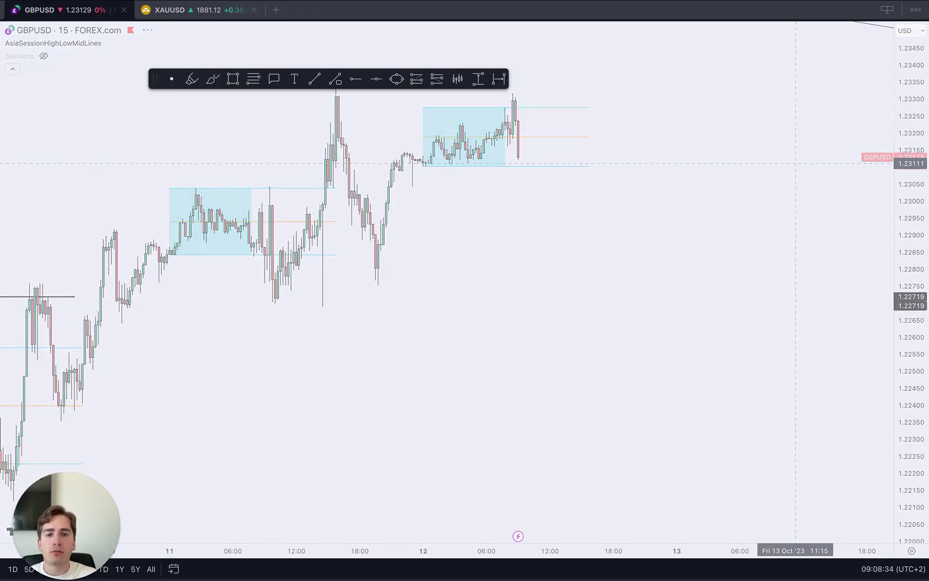
{"action": "left_click_drag", "start_coordinate": [908, 176], "coordinate": [908, 530]}
{"action": "left_click_drag", "start_coordinate": [661, 550], "coordinate": [591, 551]}
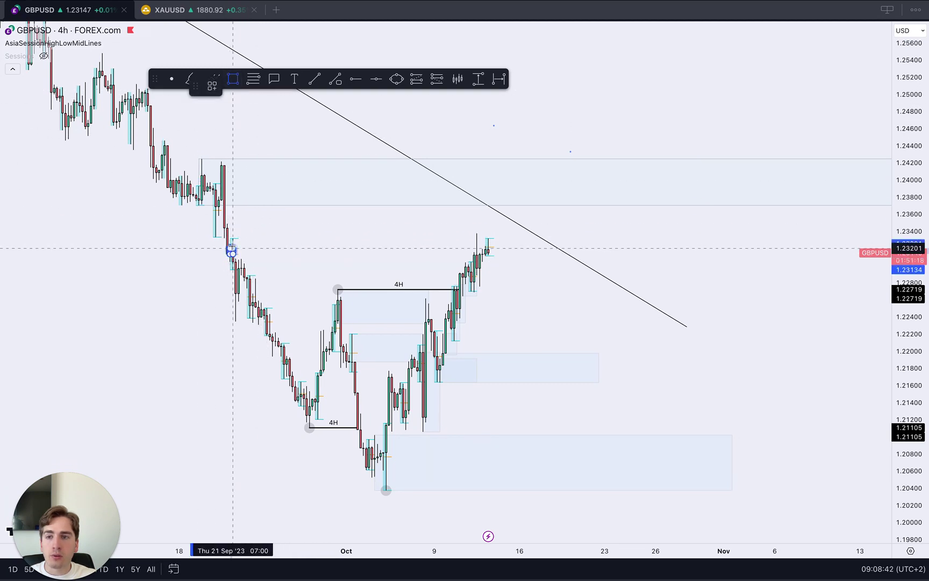
Draw a supply zone rectangle from the 21 September candles across to current price, and delete it.
{"action": "left_click", "coordinate": [232, 249]}
{"action": "right_click", "coordinate": [264, 226]}
{"action": "left_click", "coordinate": [259, 216]}
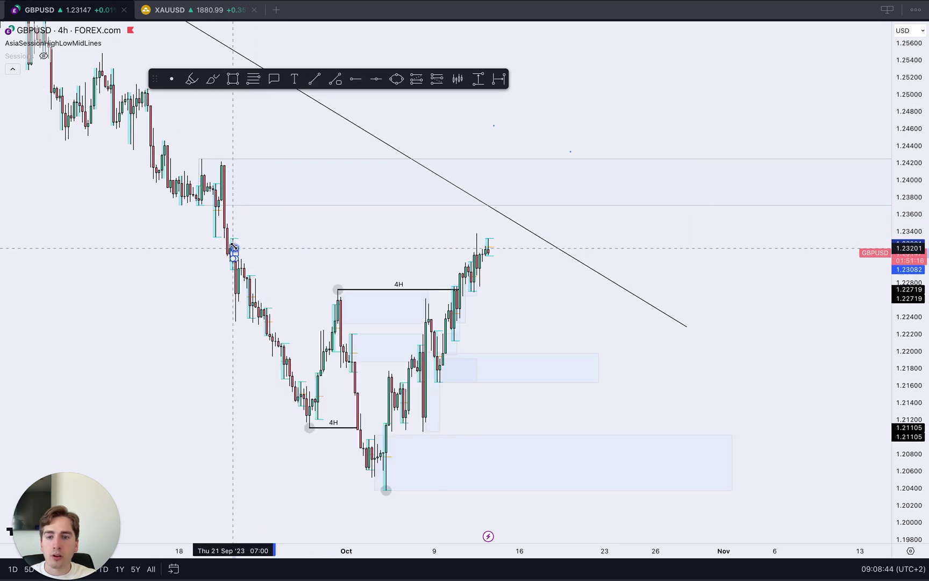
{"action": "left_click_drag", "start_coordinate": [232, 238], "coordinate": [512, 257]}
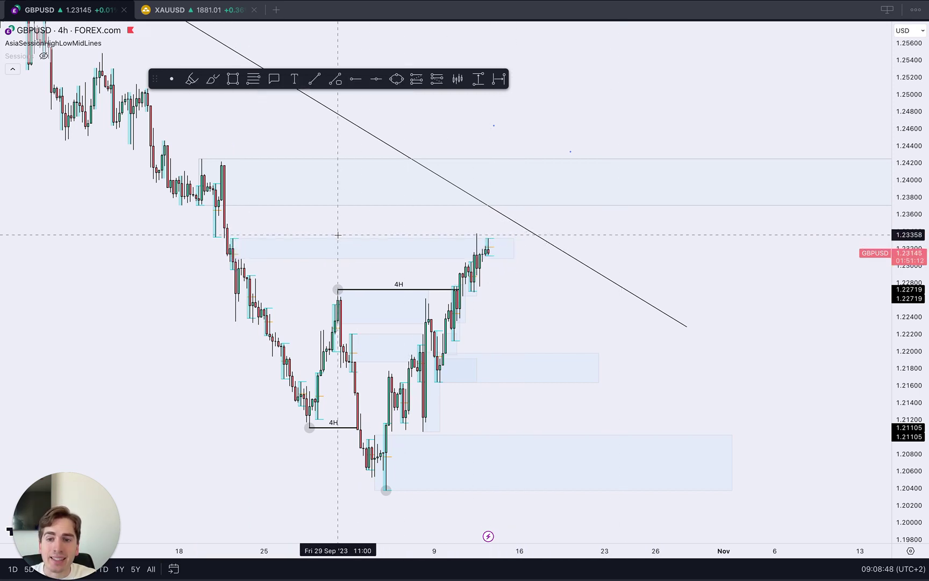
{"action": "left_click", "coordinate": [309, 237]}
{"action": "key", "text": "Delete"}
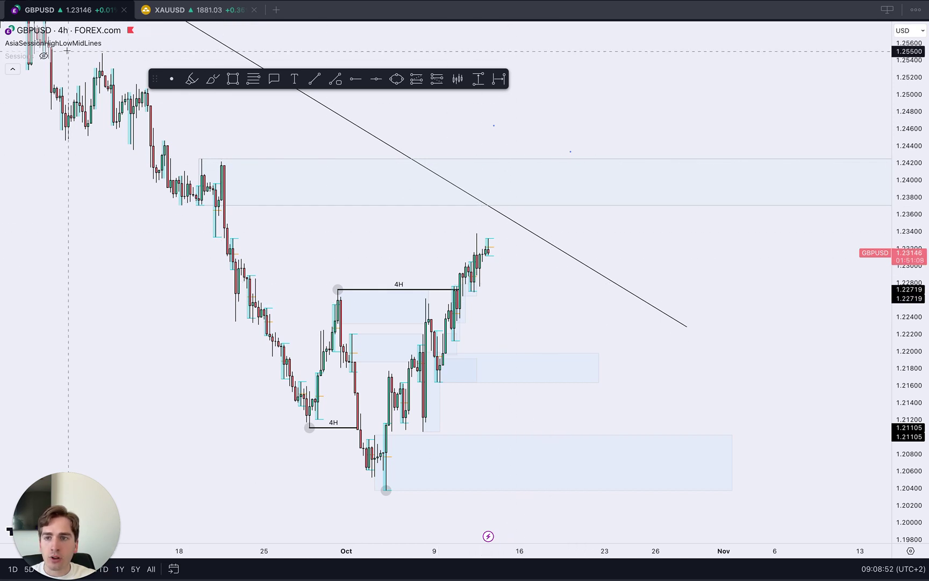
Switch the GBPUSD chart to the daily interval and focus on the September decline and October recovery.
{"action": "type", "text": "1D"}
{"action": "key", "text": "Return"}
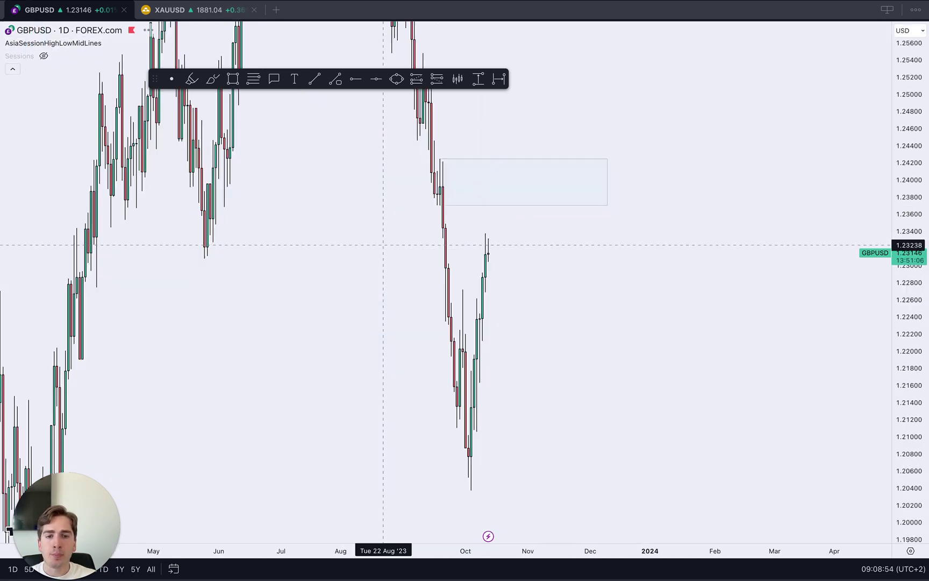
{"action": "left_click_drag", "start_coordinate": [908, 187], "coordinate": [909, 503]}
{"action": "scroll", "coordinate": [382, 227], "scroll_direction": "up", "scroll_amount": 4}
{"action": "scroll", "coordinate": [372, 258], "scroll_direction": "down", "scroll_amount": 4}
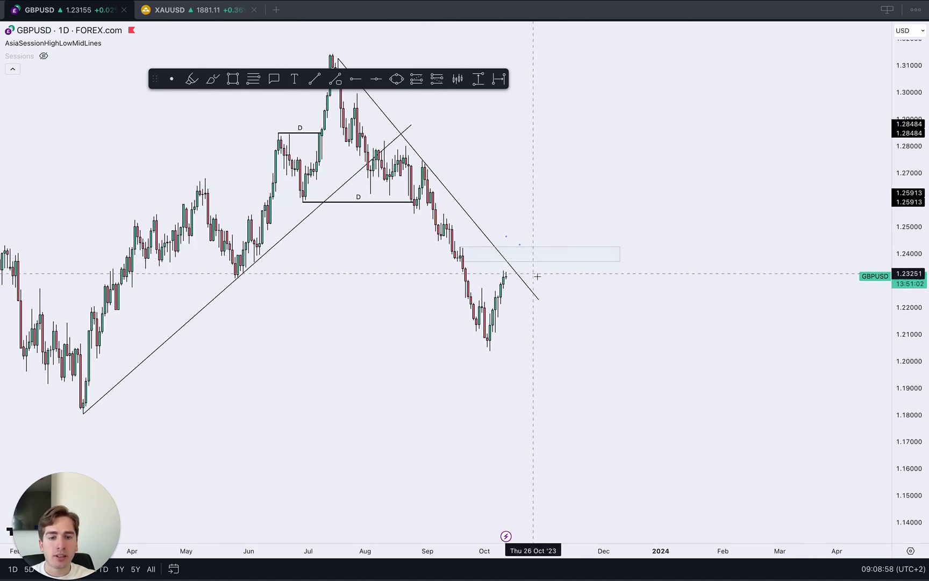
{"action": "scroll", "coordinate": [788, 307], "scroll_direction": "up", "scroll_amount": 3}
{"action": "scroll", "coordinate": [328, 276], "scroll_direction": "up", "scroll_amount": 3}
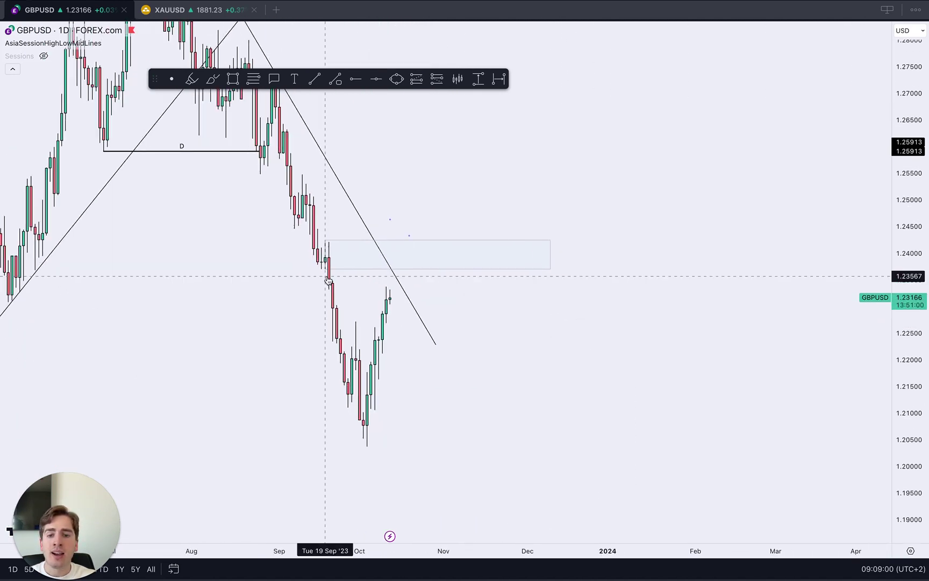
Mark the upward structure break with a horizontal line at 1.22719 from the 29 September high to the 10 October candle.
{"action": "left_click", "coordinate": [331, 80]}
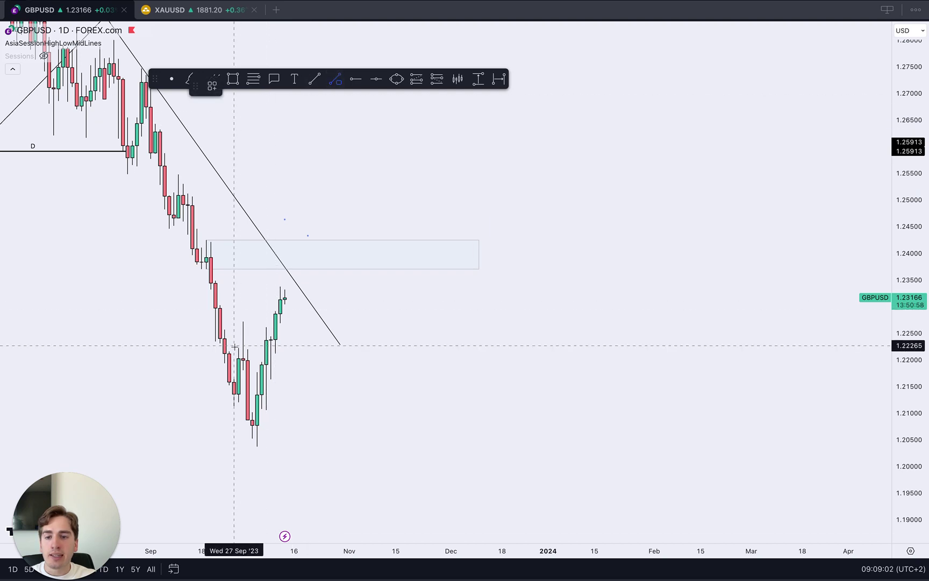
{"action": "left_click", "coordinate": [243, 321]}
{"action": "left_click", "coordinate": [275, 325]}
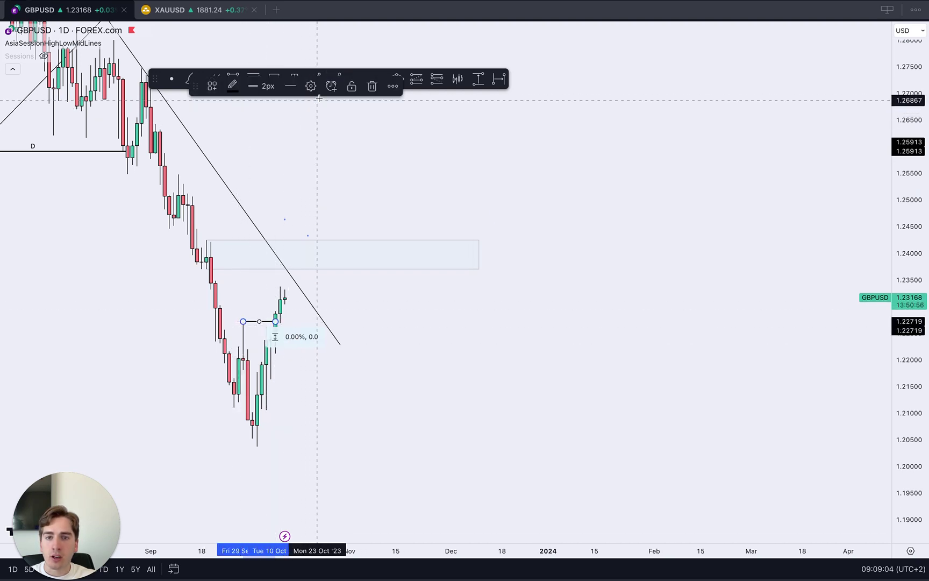
{"action": "right_click", "coordinate": [333, 151]}
{"action": "left_click", "coordinate": [299, 111]}
Mark the downward structure break with a short horizontal line at 1.21105 from the 27 September low to the early October candle.
{"action": "left_click", "coordinate": [334, 81]}
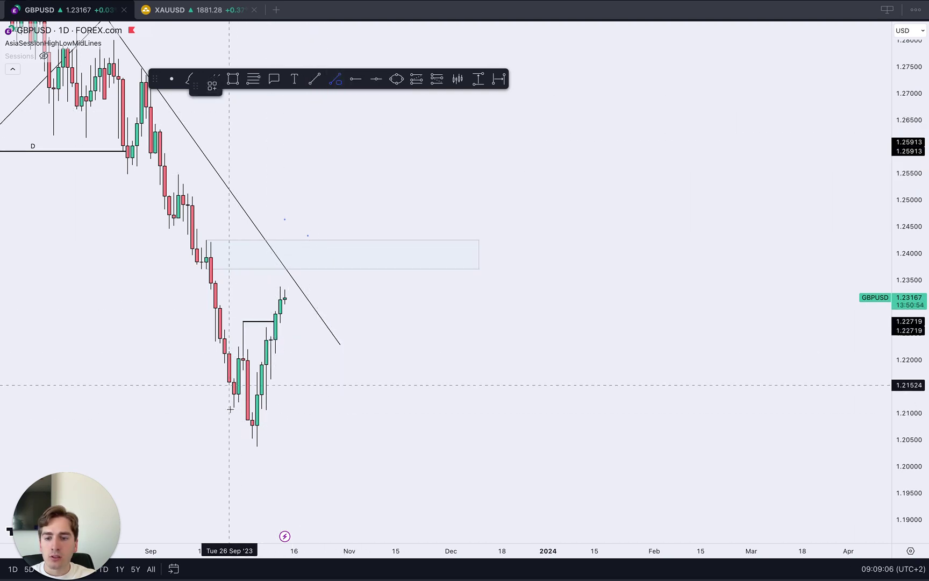
{"action": "left_click", "coordinate": [249, 408]}
{"action": "right_click", "coordinate": [467, 356]}
{"action": "left_click", "coordinate": [477, 314]}
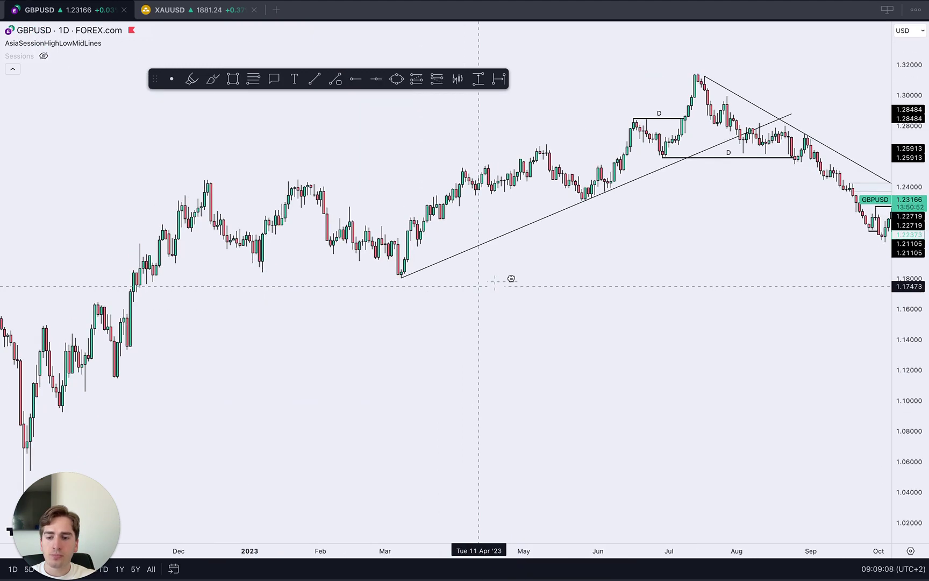
Examine the GBPUSD daily structure from the March low to the October candles around the trendlines and break lines.
{"action": "scroll", "coordinate": [608, 296], "scroll_direction": "up", "scroll_amount": 3}
{"action": "left_click_drag", "start_coordinate": [718, 309], "coordinate": [383, 392]}
{"action": "scroll", "coordinate": [390, 393], "scroll_direction": "down", "scroll_amount": 2}
{"action": "scroll", "coordinate": [398, 393], "scroll_direction": "down", "scroll_amount": 1}
{"action": "left_click_drag", "start_coordinate": [527, 416], "coordinate": [708, 309]}
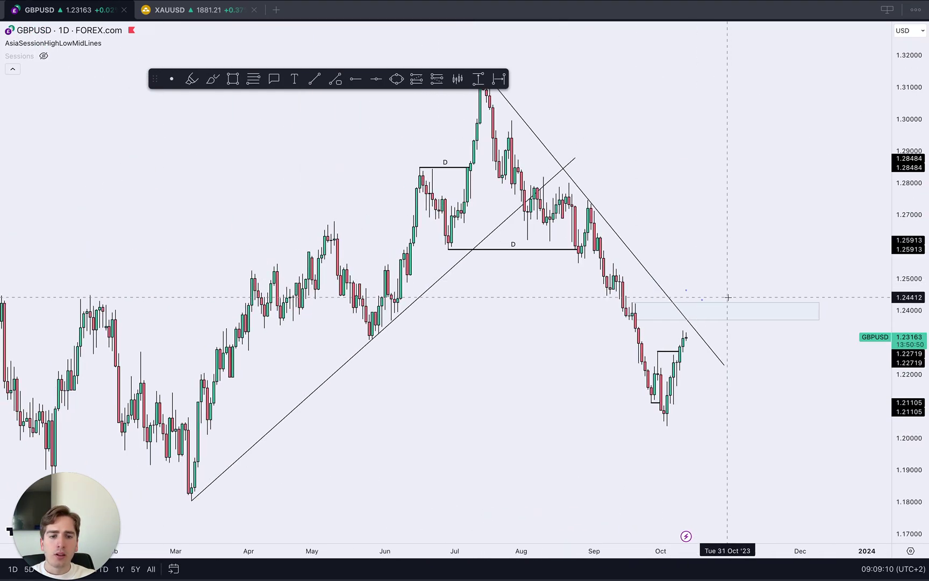
{"action": "scroll", "coordinate": [728, 297], "scroll_direction": "up", "scroll_amount": 3}
{"action": "left_click_drag", "start_coordinate": [904, 469], "coordinate": [903, 430]}
{"action": "left_click_drag", "start_coordinate": [854, 443], "coordinate": [877, 323]}
{"action": "scroll", "coordinate": [877, 323], "scroll_direction": "up", "scroll_amount": 2}
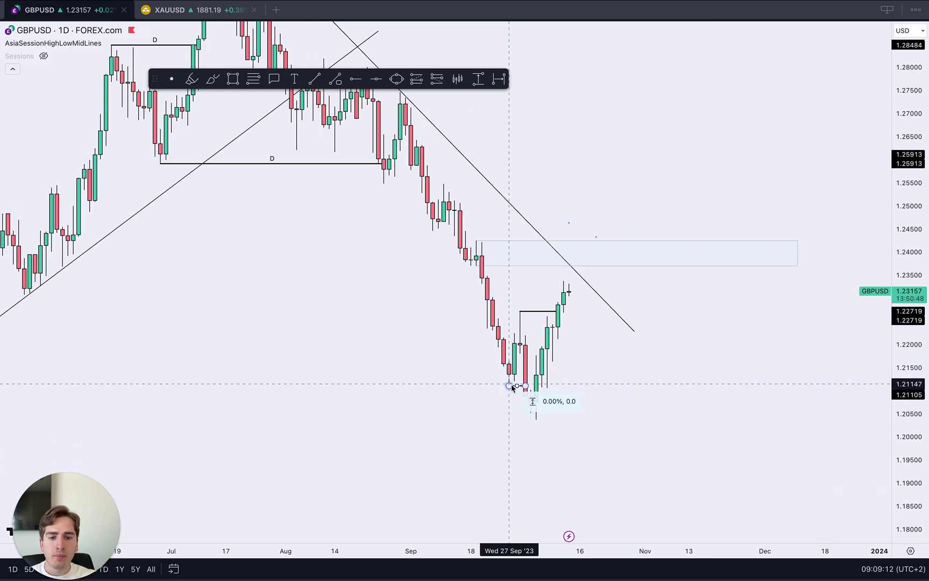
{"action": "left_click", "coordinate": [509, 386]}
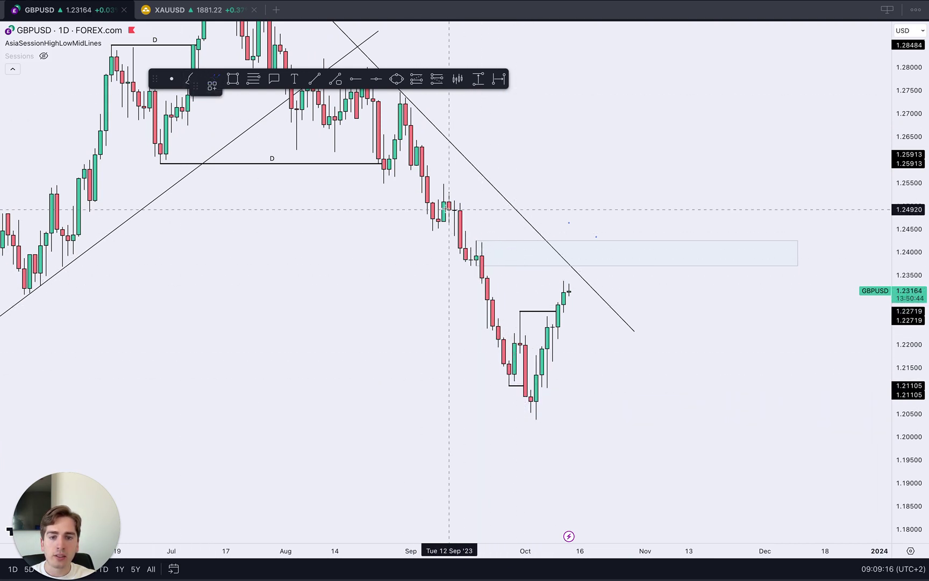
Sketch the daily swings from the late August high down to the October candles and a drop from current price, and delete the sketch.
{"action": "left_click_drag", "start_coordinate": [405, 102], "coordinate": [433, 230]}
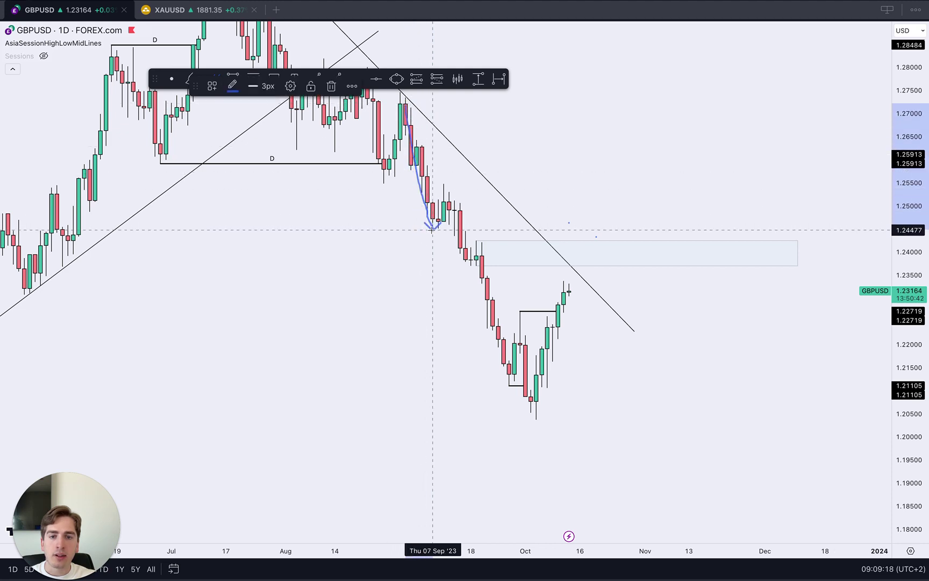
{"action": "left_click_drag", "start_coordinate": [447, 185], "coordinate": [515, 399]}
{"action": "mouse_move", "coordinate": [525, 311]}
{"action": "left_mouse_down"}
{"action": "mouse_move", "coordinate": [545, 402]}
{"action": "mouse_move", "coordinate": [558, 324]}
{"action": "left_mouse_up"}
{"action": "left_click_drag", "start_coordinate": [563, 279], "coordinate": [591, 329]}
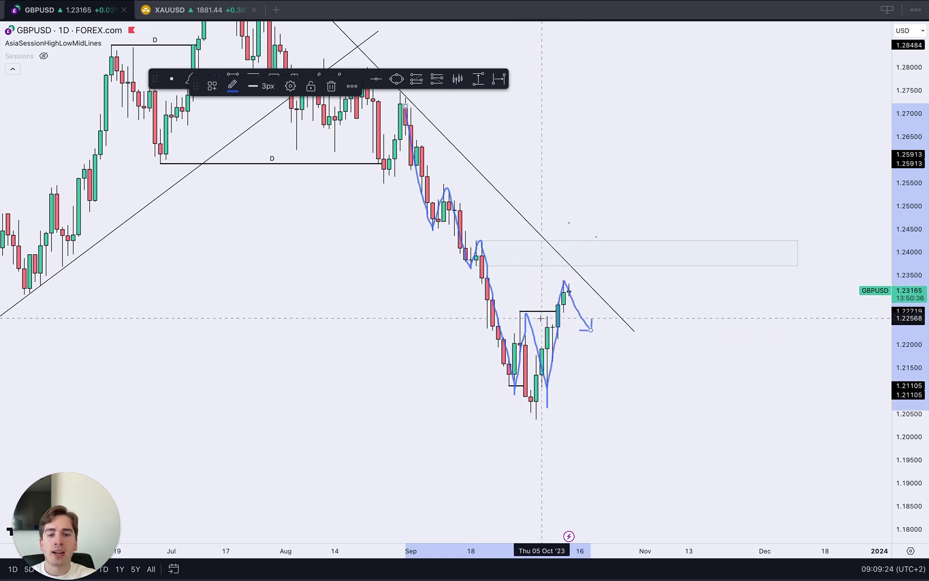
{"action": "key", "text": "Delete"}
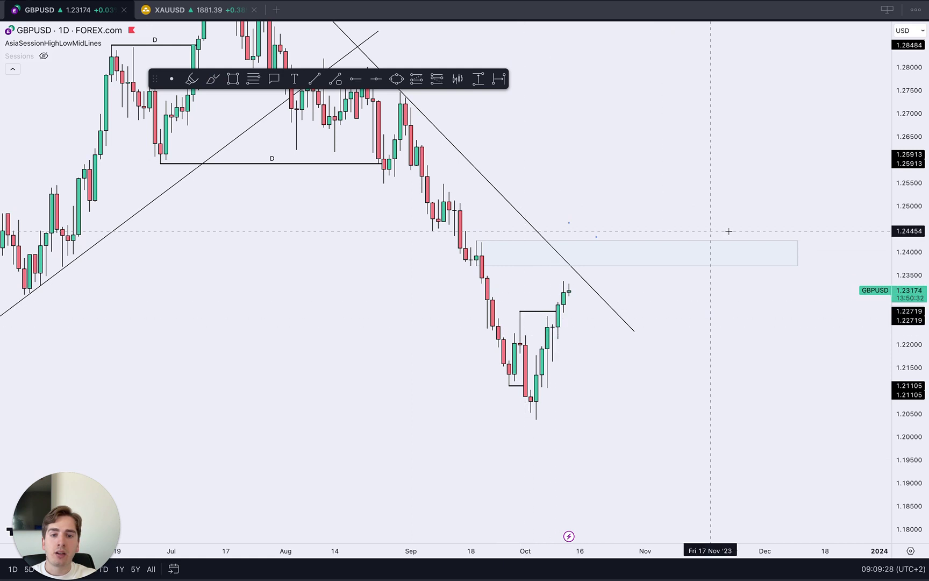
Draw a Fibonacci range with the Premium VS Discount template from the 14 July high at 1.31425 down to the October low.
{"action": "scroll", "coordinate": [728, 231], "scroll_direction": "down", "scroll_amount": 3}
{"action": "left_click_drag", "start_coordinate": [799, 225], "coordinate": [741, 326]}
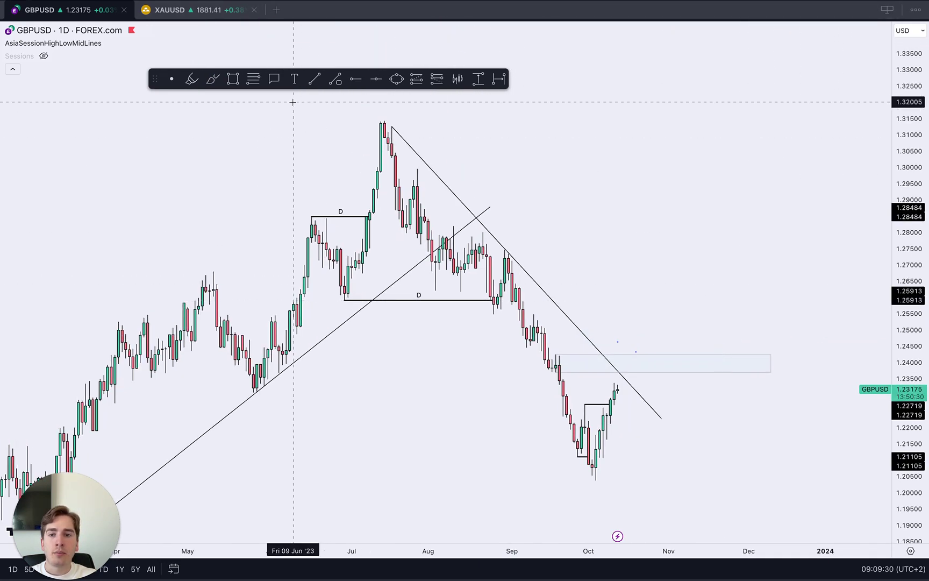
{"action": "left_click", "coordinate": [253, 80]}
{"action": "left_click", "coordinate": [212, 86]}
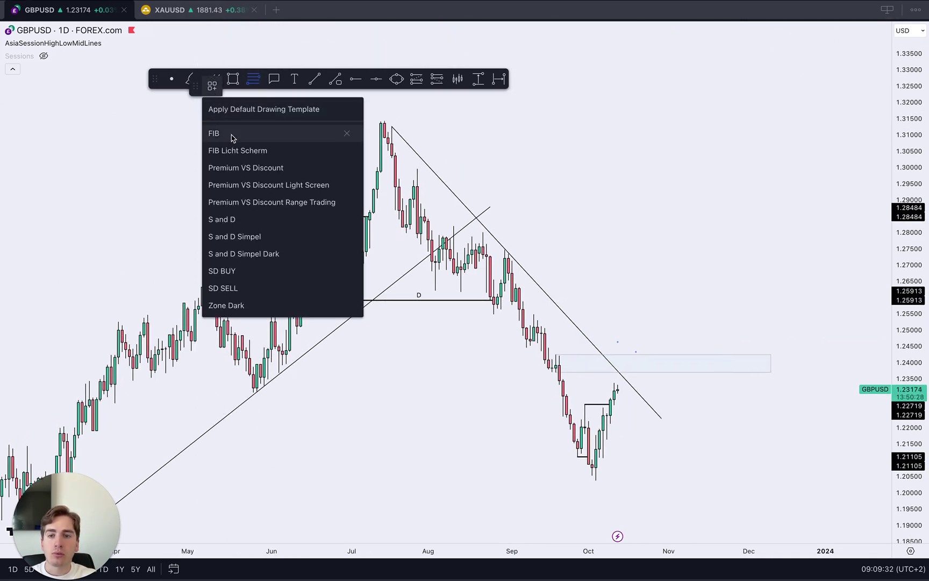
{"action": "left_click", "coordinate": [233, 134]}
{"action": "left_click", "coordinate": [211, 86]}
{"action": "left_click", "coordinate": [253, 164]}
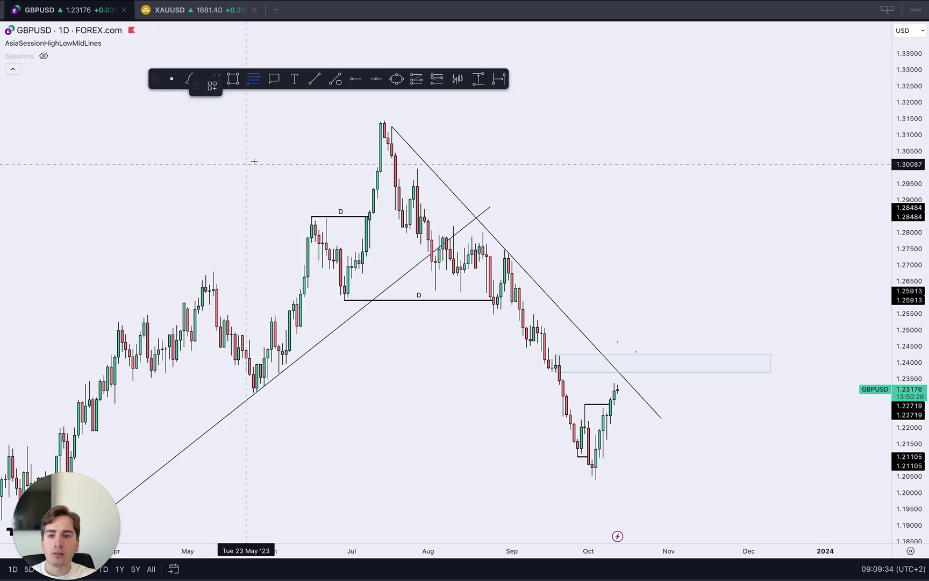
{"action": "left_click", "coordinate": [383, 119]}
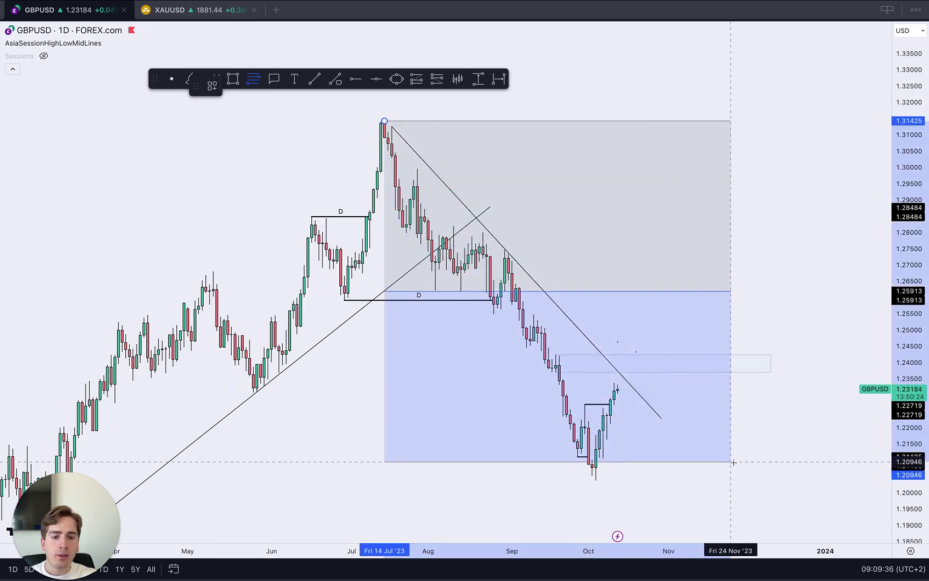
{"action": "left_click", "coordinate": [793, 479]}
{"action": "right_click", "coordinate": [855, 306]}
{"action": "left_click", "coordinate": [831, 244]}
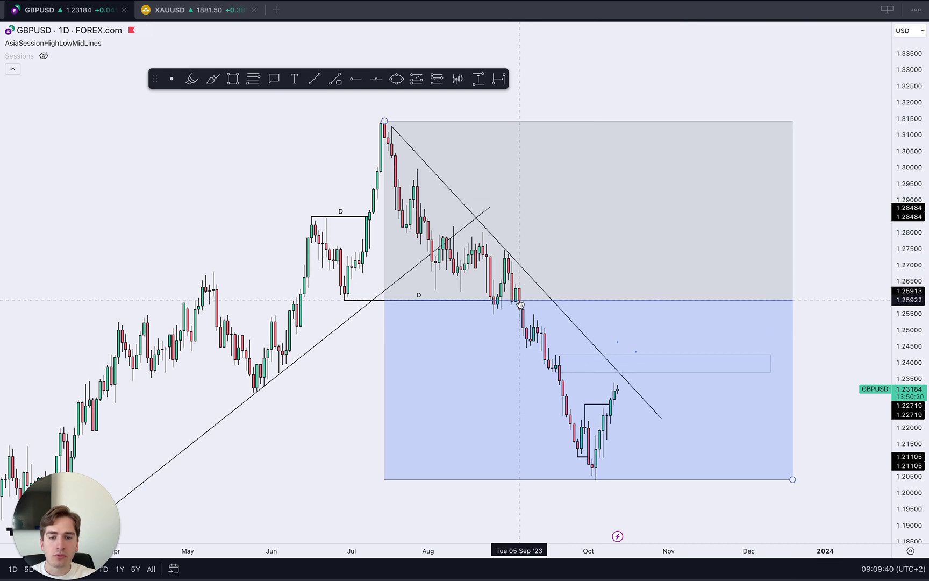
Sketch the September fall to the 27 September low and an upward move from the October candles, and undo both sketches.
{"action": "left_click_drag", "start_coordinate": [837, 361], "coordinate": [812, 280]}
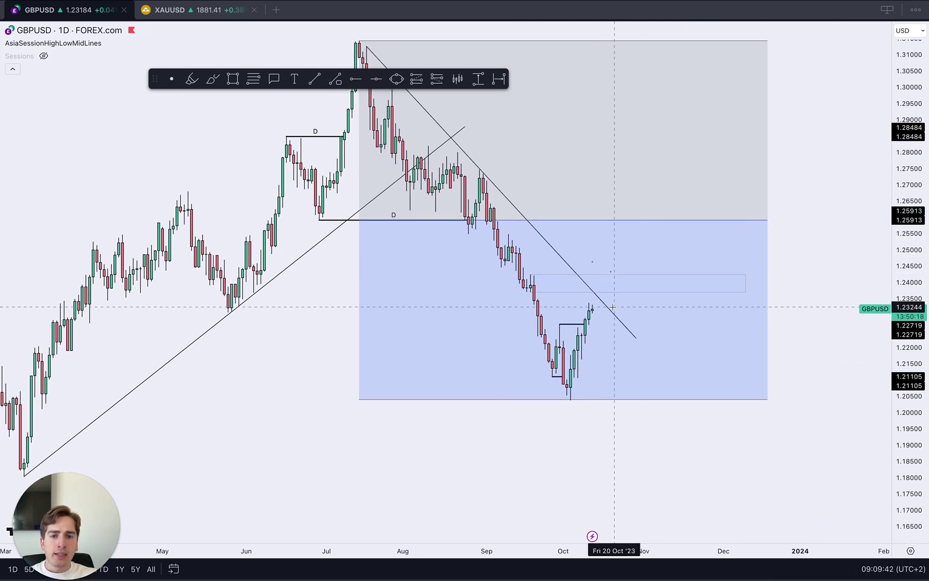
{"action": "scroll", "coordinate": [796, 425], "scroll_direction": "up", "scroll_amount": 2}
{"action": "left_click_drag", "start_coordinate": [797, 422], "coordinate": [804, 353]}
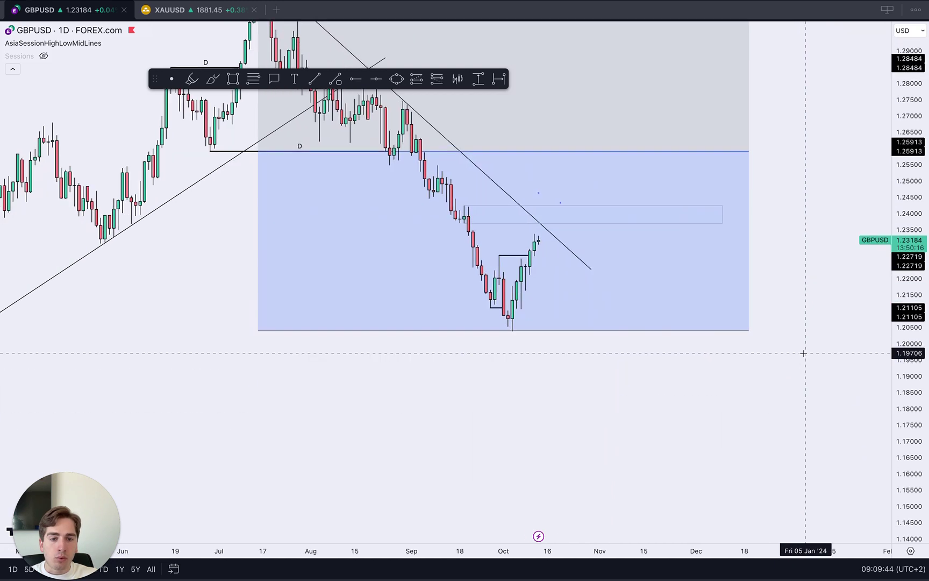
{"action": "left_click_drag", "start_coordinate": [906, 437], "coordinate": [903, 271]}
{"action": "scroll", "coordinate": [815, 246], "scroll_direction": "up", "scroll_amount": 2}
{"action": "left_click_drag", "start_coordinate": [815, 247], "coordinate": [827, 347]}
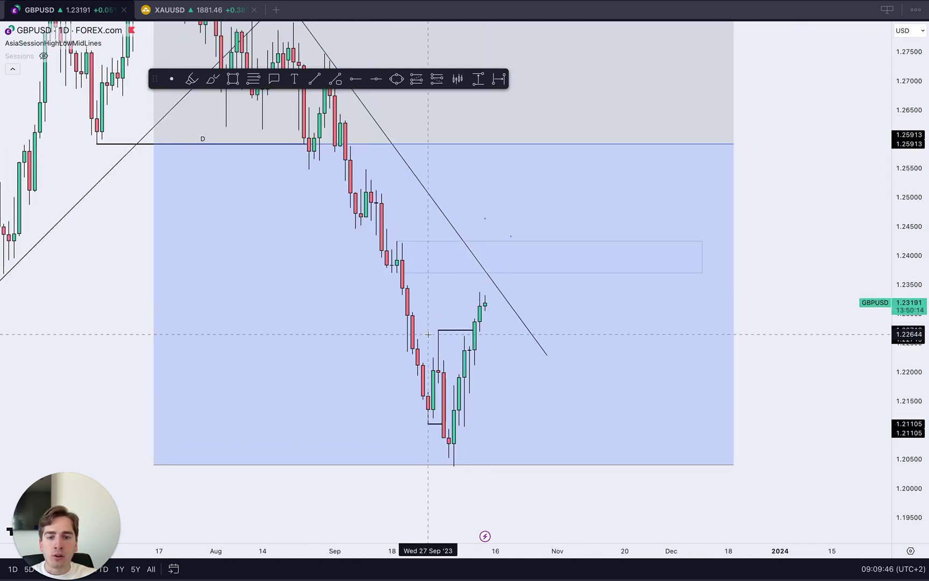
{"action": "left_click", "coordinate": [449, 331]}
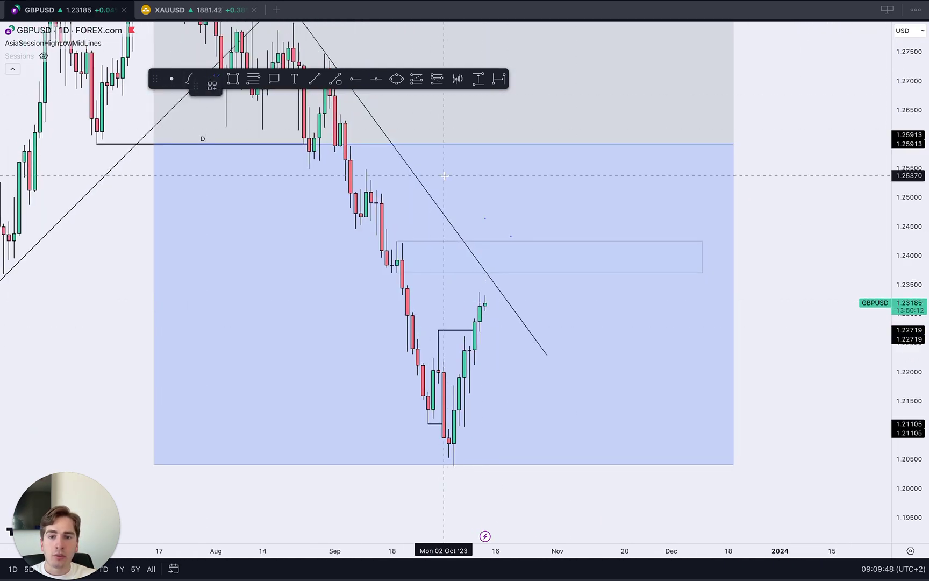
{"action": "left_click_drag", "start_coordinate": [331, 99], "coordinate": [424, 428]}
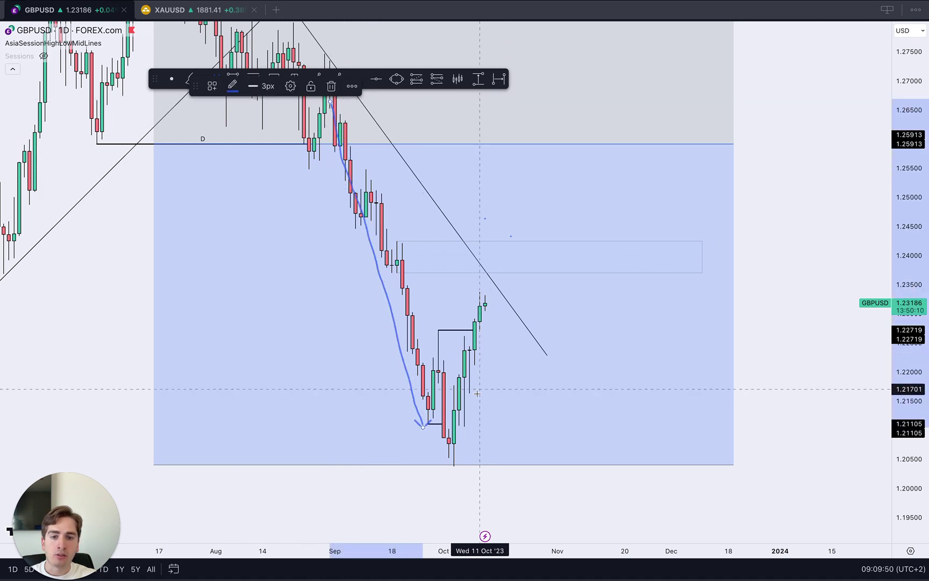
{"action": "left_click_drag", "start_coordinate": [474, 407], "coordinate": [533, 152]}
{"action": "key", "text": "super+z"}
{"action": "key", "text": "ctrl+z"}
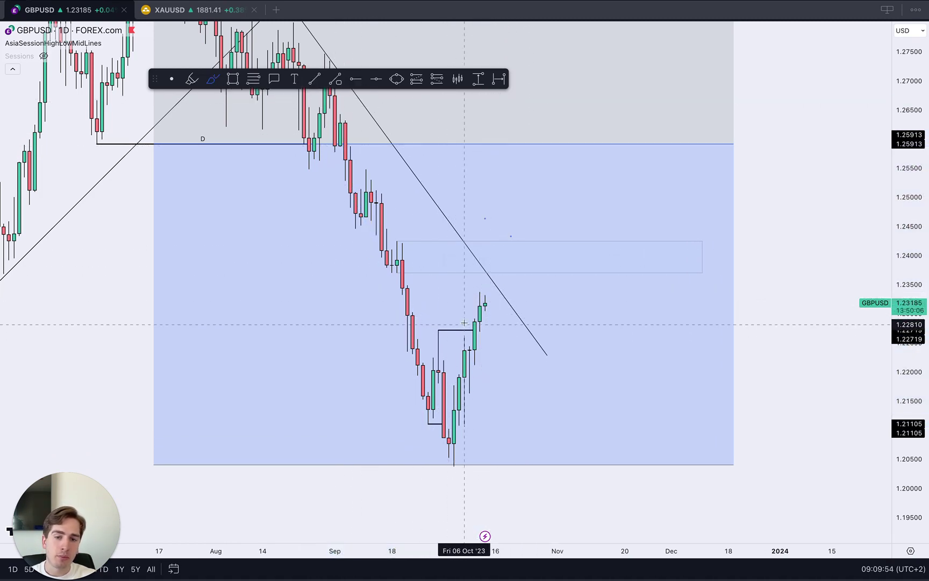
Sketch a drop from the current price to about 1.2190 and undo it.
{"action": "mouse_move", "coordinate": [485, 314]}
{"action": "left_mouse_down"}
{"action": "mouse_move", "coordinate": [448, 303]}
{"action": "mouse_move", "coordinate": [520, 377]}
{"action": "left_mouse_up"}
{"action": "key", "text": "super+z"}
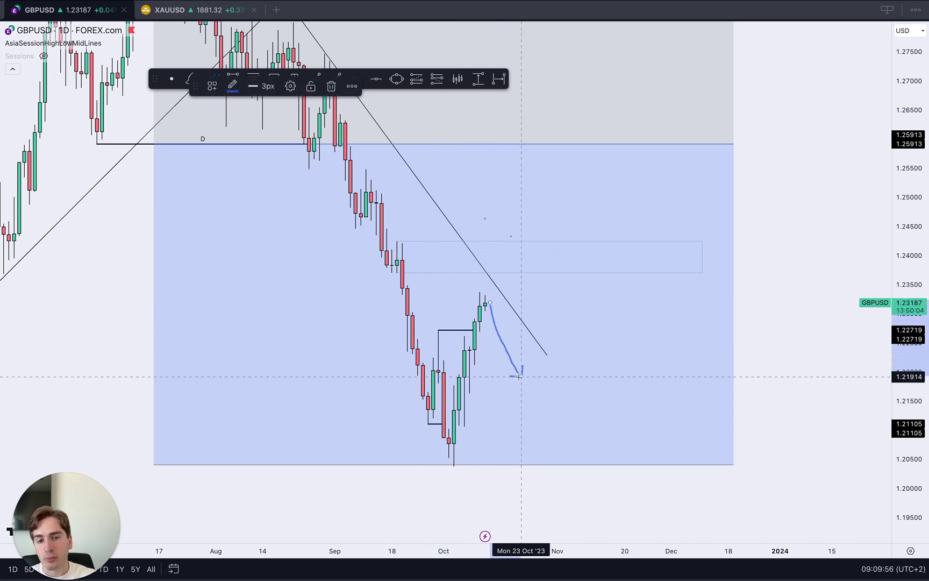
{"action": "key", "text": "super+z"}
Draw horizontal arrows from the 9 October candle at about 1.2245 and 1.2166, and a Fibonacci range from the 4 October low to the recent high.
{"action": "left_click_drag", "start_coordinate": [465, 345], "coordinate": [552, 348]}
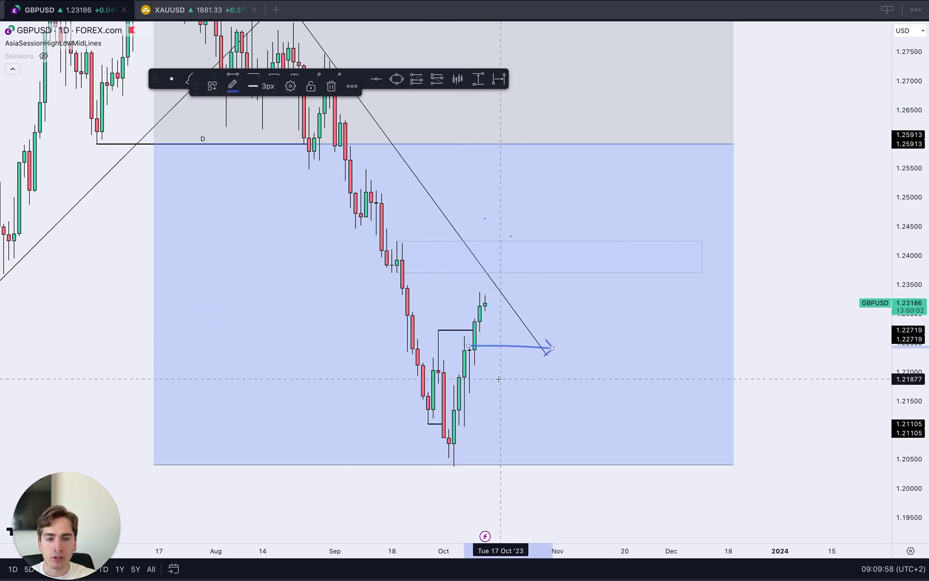
{"action": "left_click_drag", "start_coordinate": [468, 392], "coordinate": [585, 390]}
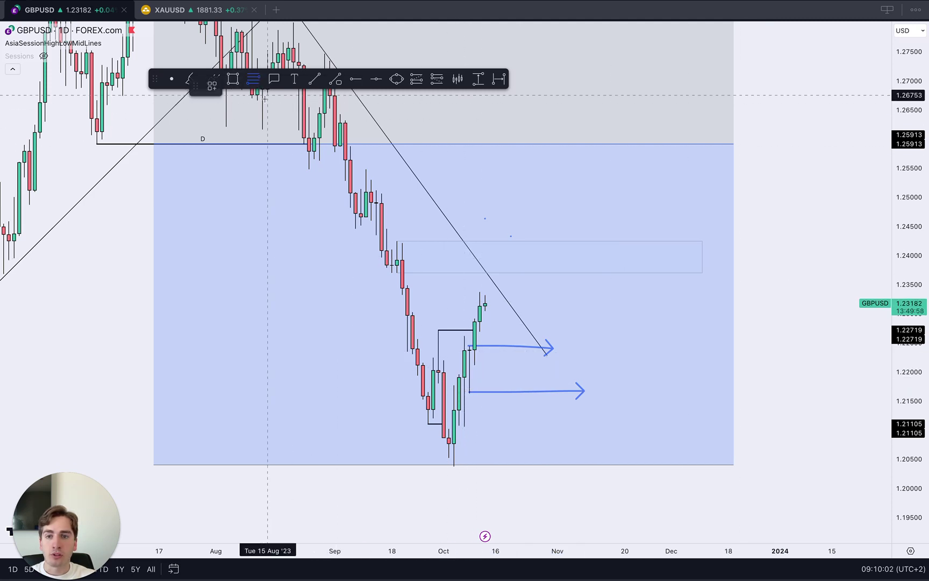
{"action": "left_click", "coordinate": [213, 85]}
{"action": "left_click", "coordinate": [249, 166]}
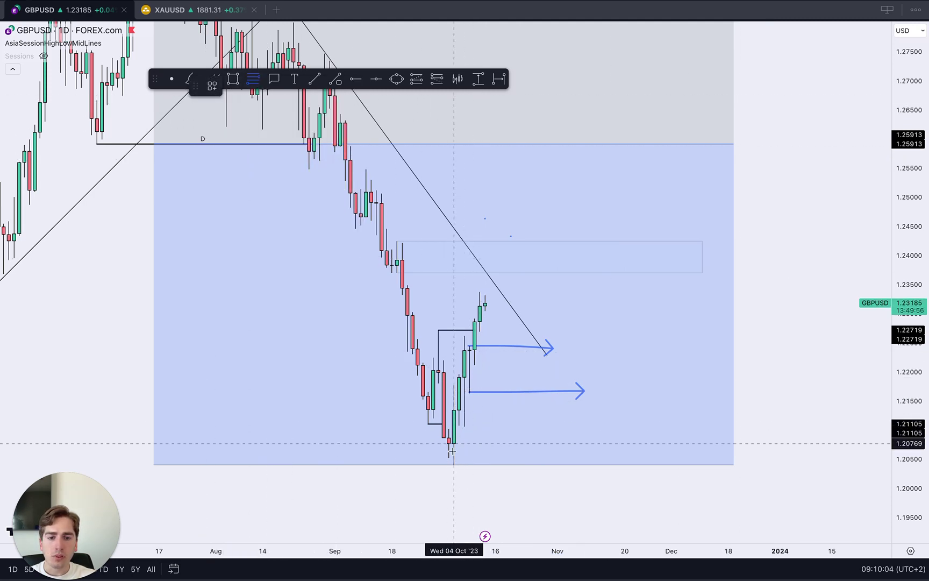
{"action": "left_click_drag", "start_coordinate": [454, 466], "coordinate": [624, 292]}
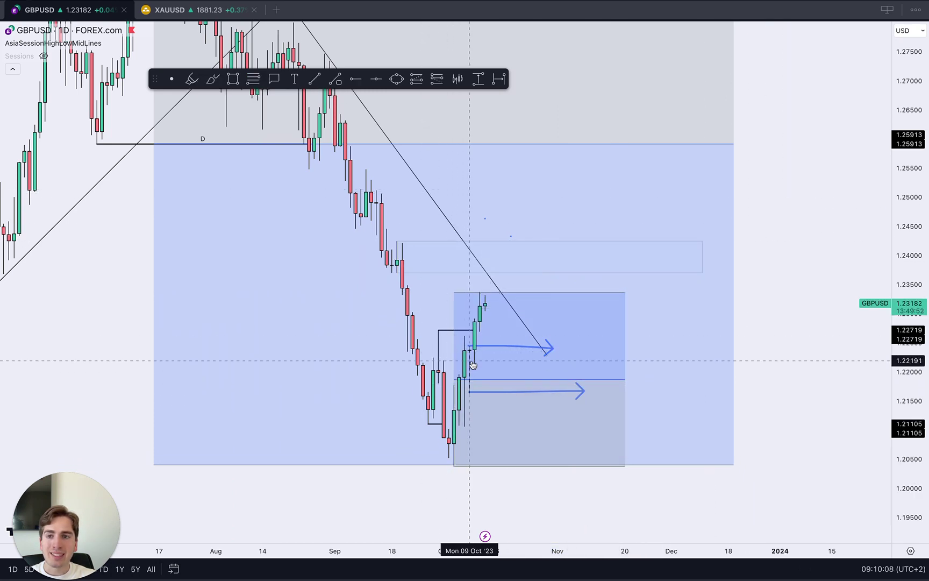
Switch the GBPUSD chart to the 4-hour interval and delete both Fibonacci ranges.
{"action": "type", "text": "4h"}
{"action": "key", "text": "Return"}
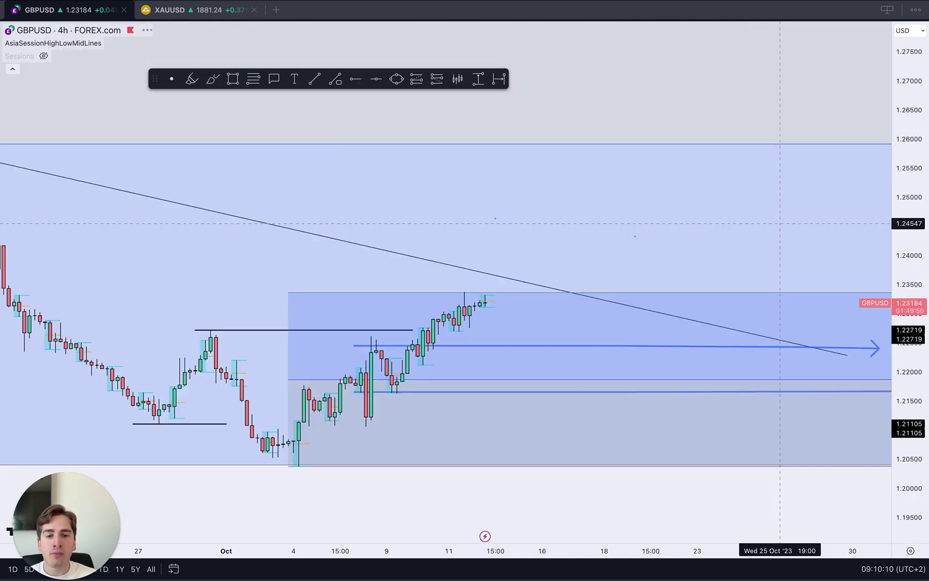
{"action": "scroll", "coordinate": [709, 230], "scroll_direction": "down", "scroll_amount": 3}
{"action": "left_click_drag", "start_coordinate": [679, 487], "coordinate": [631, 391]}
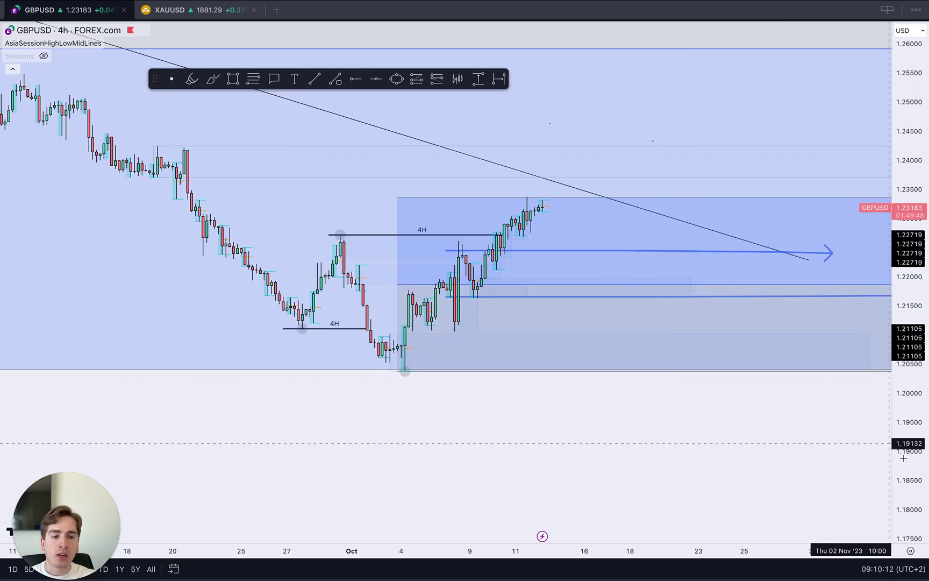
{"action": "left_click_drag", "start_coordinate": [904, 463], "coordinate": [882, 186]}
{"action": "scroll", "coordinate": [259, 197], "scroll_direction": "up", "scroll_amount": 2}
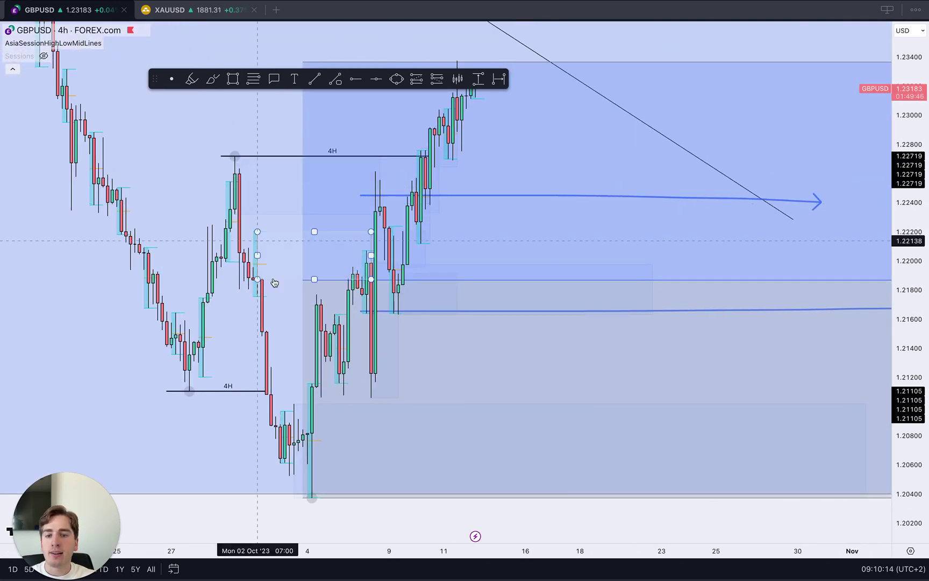
{"action": "left_click", "coordinate": [263, 494]}
{"action": "key", "text": "Delete"}
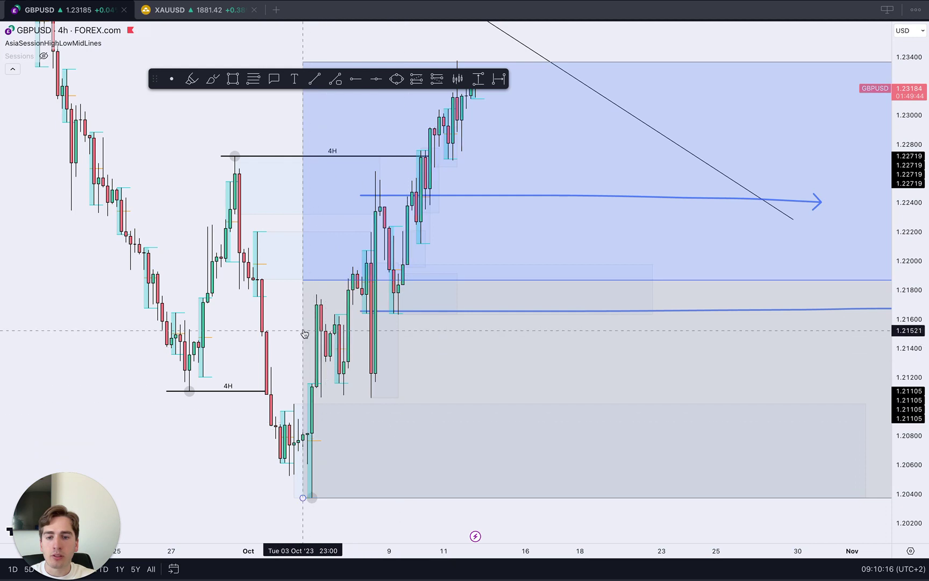
{"action": "scroll", "coordinate": [305, 331], "scroll_direction": "right", "scroll_amount": 2}
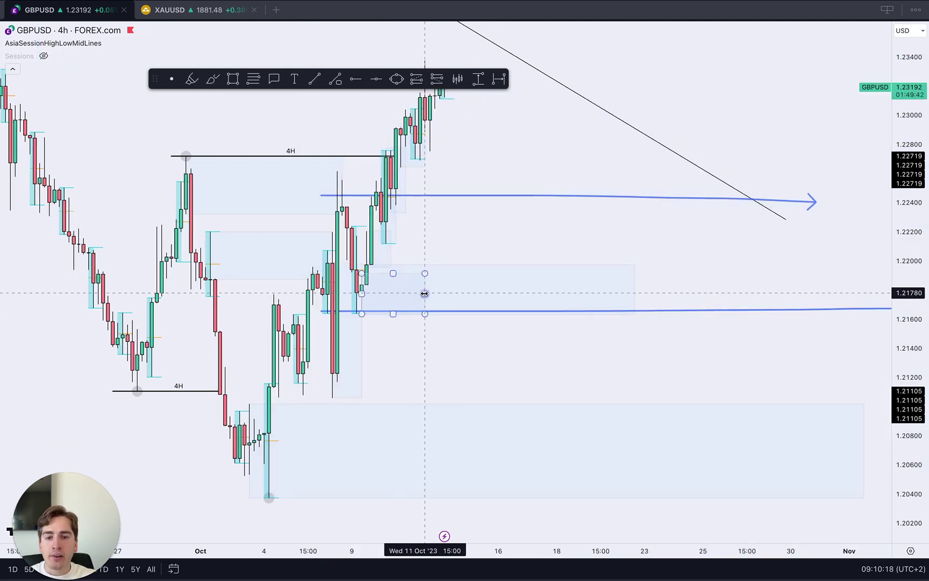
Extend the demand zone starting at the 9 October low to about 20 October, and delete the upper horizontal arrow.
{"action": "left_click_drag", "start_coordinate": [425, 294], "coordinate": [634, 294]}
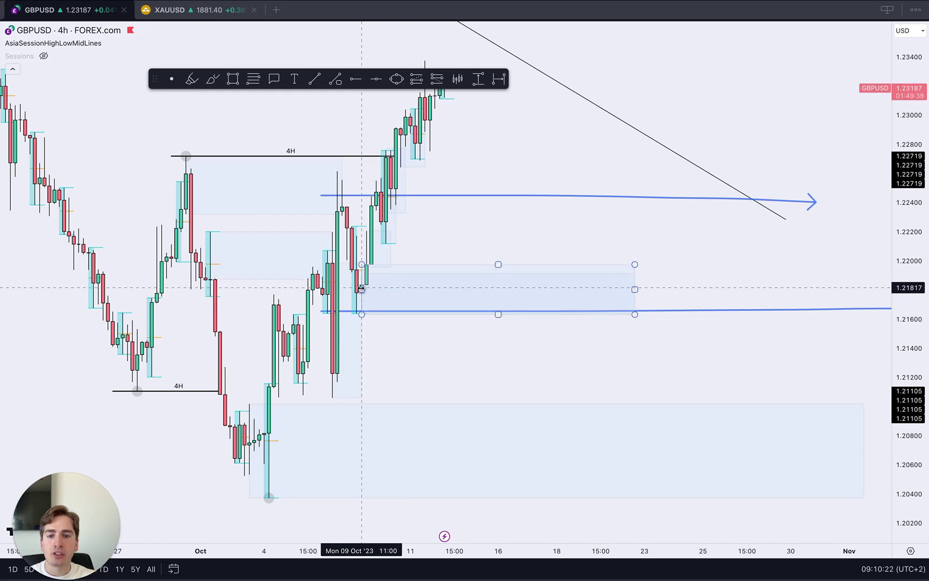
{"action": "left_click", "coordinate": [417, 197]}
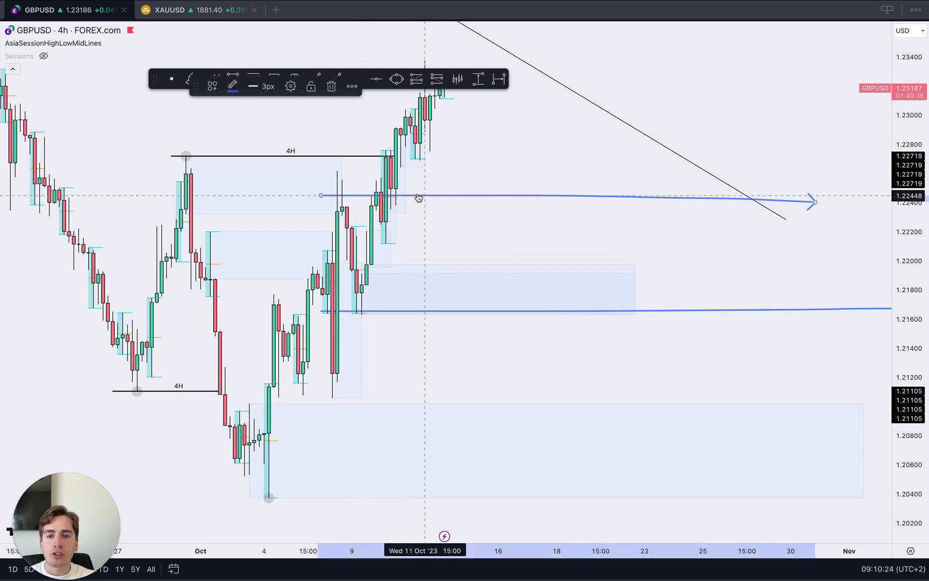
{"action": "key", "text": "Delete"}
Hide the AsiaSessionHighLowMidLines indicator and delete the remaining horizontal arrow at the base of the 9 October zone.
{"action": "left_click", "coordinate": [111, 43]}
{"action": "scroll", "coordinate": [570, 230], "scroll_direction": "down", "scroll_amount": 2}
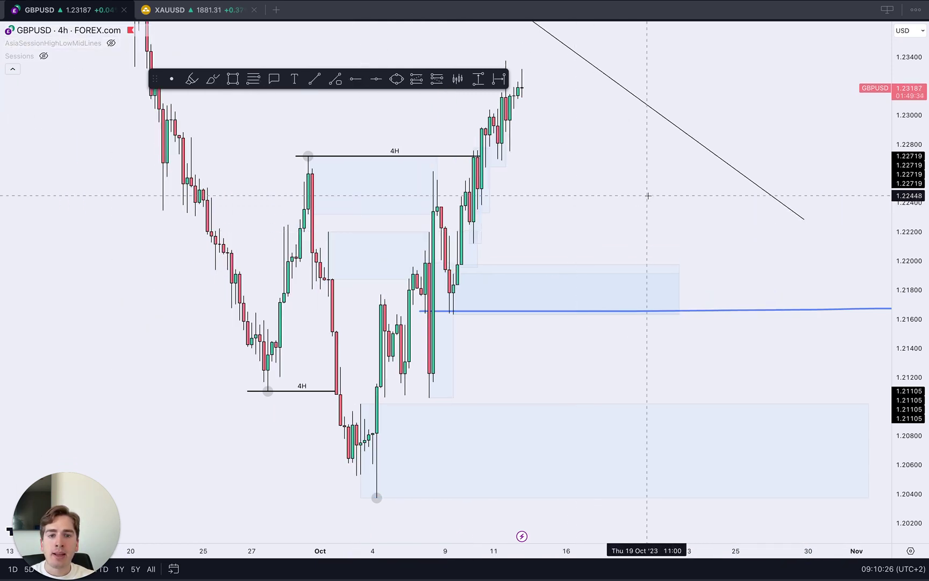
{"action": "left_click_drag", "start_coordinate": [647, 194], "coordinate": [648, 255]}
{"action": "scroll", "coordinate": [656, 256], "scroll_direction": "up", "scroll_amount": 2}
{"action": "left_click_drag", "start_coordinate": [904, 276], "coordinate": [903, 341]}
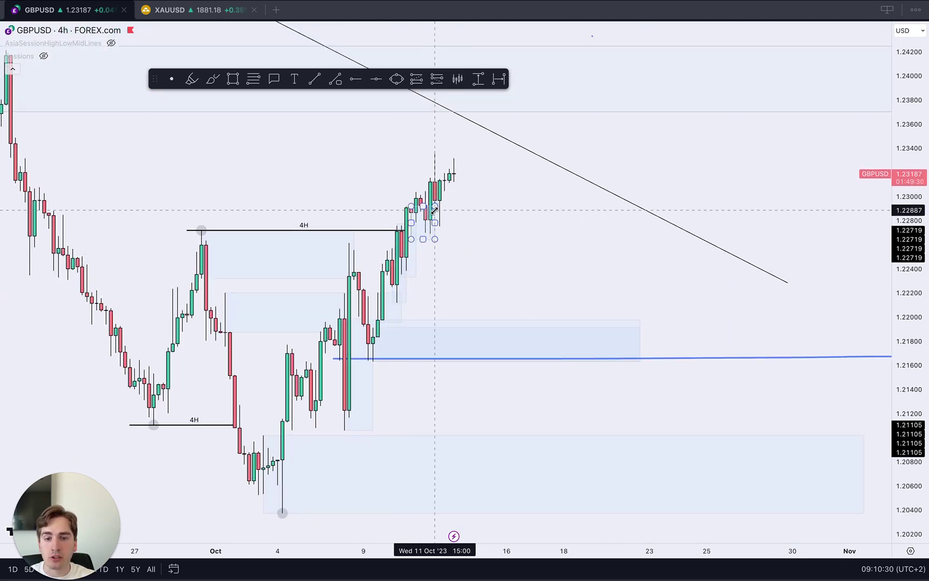
{"action": "left_click", "coordinate": [709, 358]}
{"action": "key", "text": "Delete"}
Switch the GBPUSD chart to the 1-hour interval and bring the 5 to 12 October candles into view.
{"action": "scroll", "coordinate": [671, 325], "scroll_direction": "down", "scroll_amount": 3}
{"action": "type", "text": "1H"}
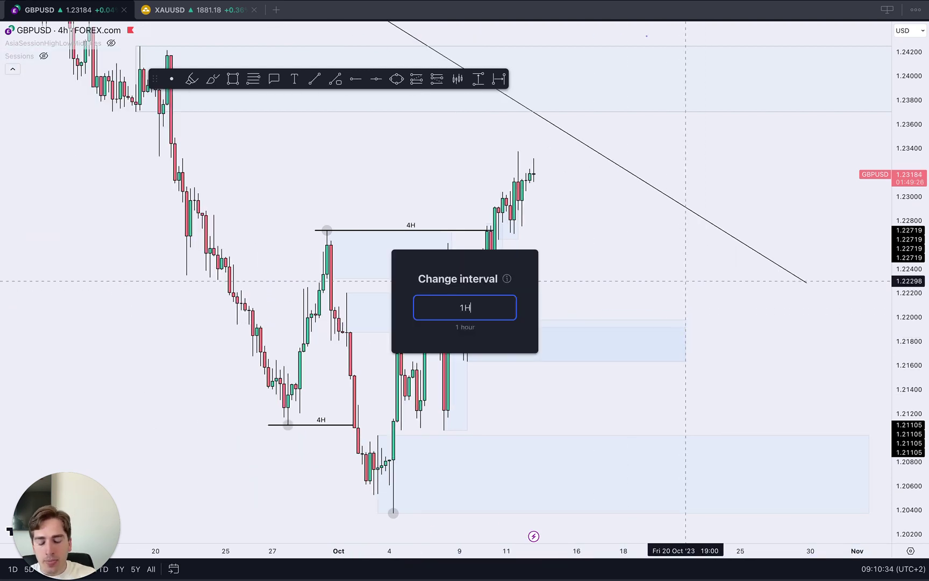
{"action": "key", "text": "Return"}
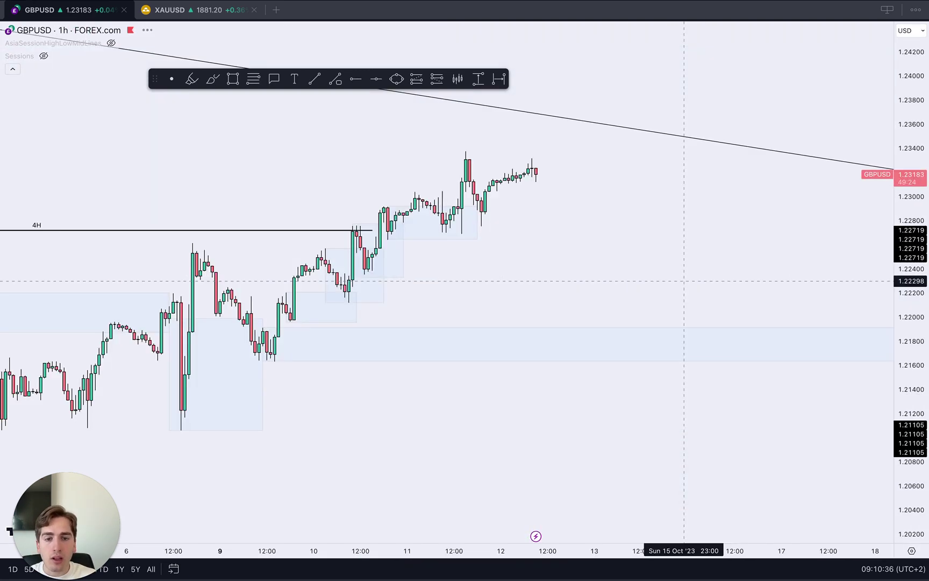
{"action": "scroll", "coordinate": [708, 318], "scroll_direction": "down", "scroll_amount": 2}
{"action": "left_click_drag", "start_coordinate": [912, 477], "coordinate": [914, 397]}
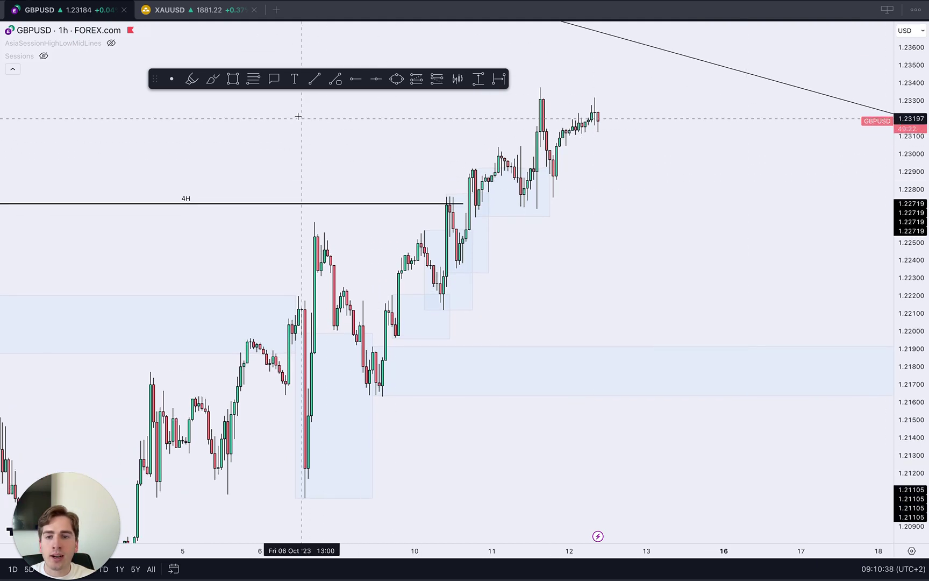
Sketch the 11 October swing from the early high up to the day's new high, and delete the sketch.
{"action": "left_click", "coordinate": [215, 80]}
{"action": "scroll", "coordinate": [574, 167], "scroll_direction": "down", "scroll_amount": 1}
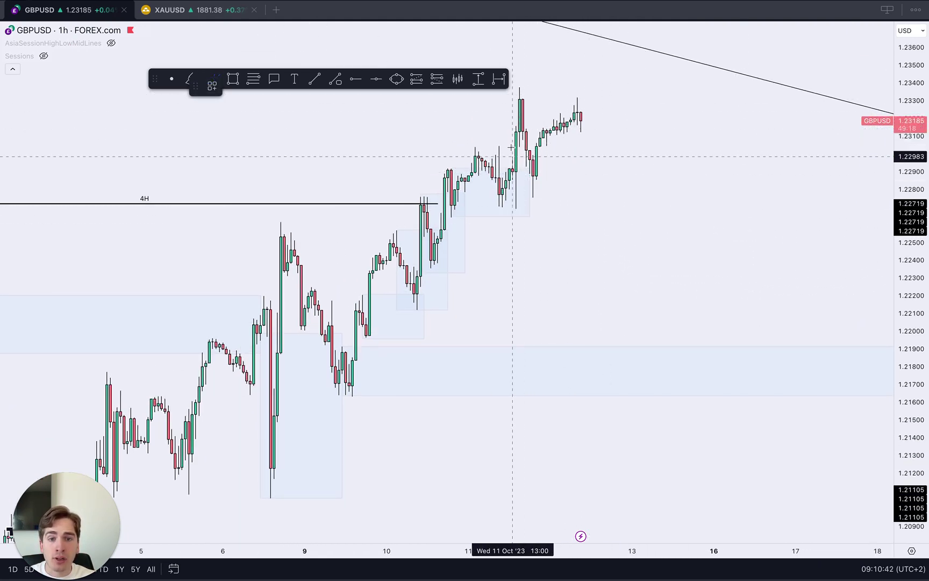
{"action": "mouse_move", "coordinate": [472, 145]}
{"action": "left_mouse_down"}
{"action": "mouse_move", "coordinate": [498, 217]}
{"action": "mouse_move", "coordinate": [519, 108]}
{"action": "left_mouse_up"}
{"action": "key", "text": "Delete"}
Draw a rectangle zone over the 11 October candles from 1.23038 down to 1.22697.
{"action": "left_click_drag", "start_coordinate": [586, 140], "coordinate": [585, 137]}
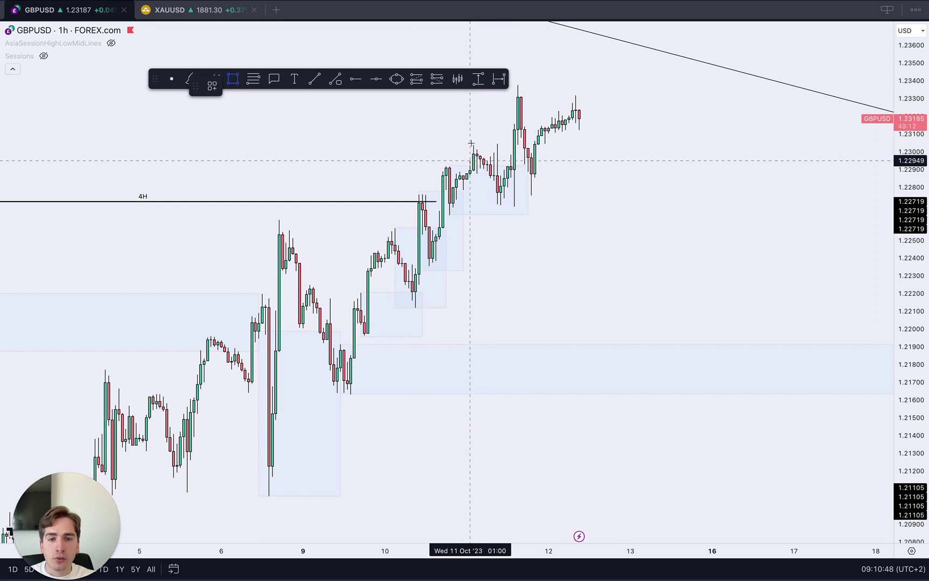
{"action": "left_click", "coordinate": [535, 205]}
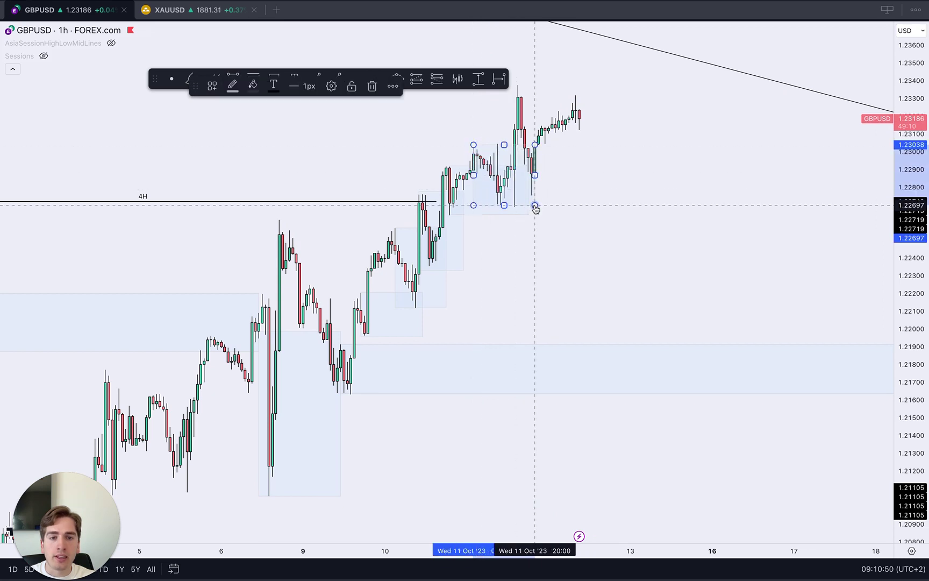
{"action": "right_click", "coordinate": [596, 164]}
Sketch the dip, rally and pullback into the new 11 October zone, and delete the sketch.
{"action": "left_click", "coordinate": [586, 132]}
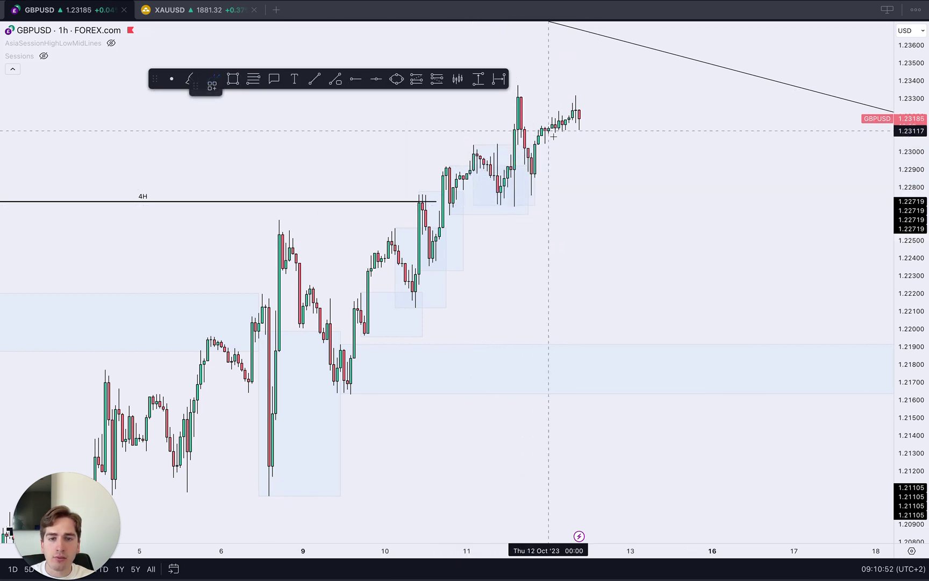
{"action": "left_click_drag", "start_coordinate": [472, 141], "coordinate": [511, 191]}
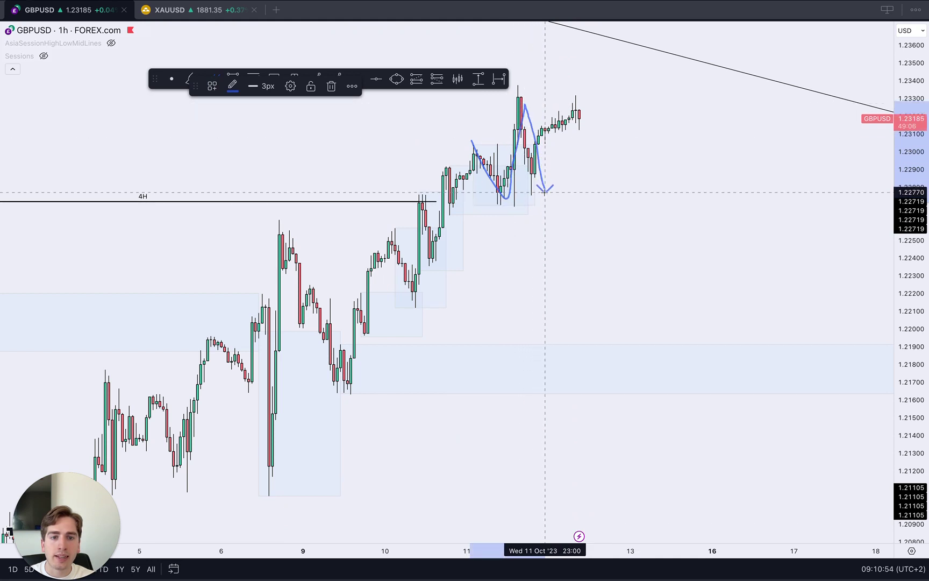
{"action": "key", "text": "Delete"}
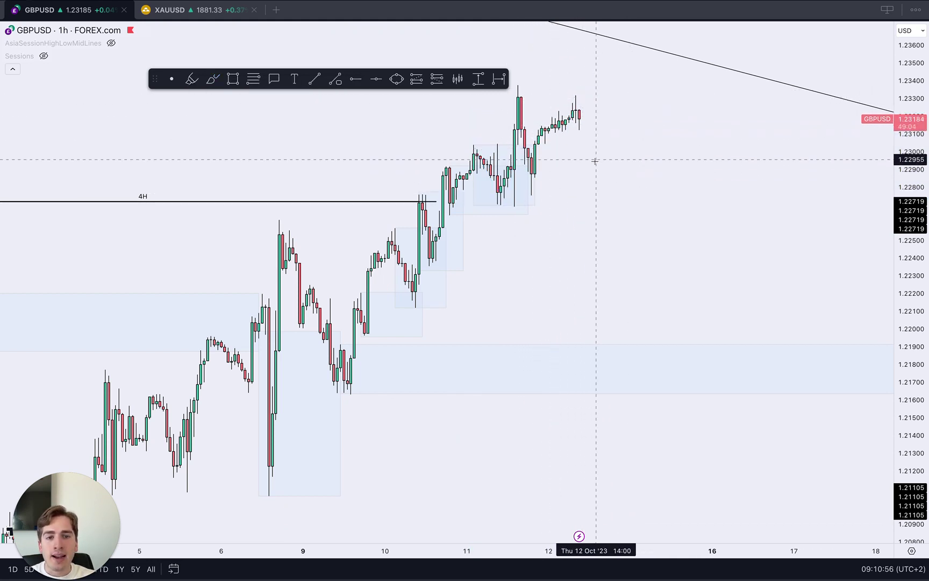
Draw a horizontal arrow from the 11 October high, and sketch a push above it to about 1.2350 with a fall to about 1.2307.
{"action": "left_click_drag", "start_coordinate": [595, 160], "coordinate": [571, 175]}
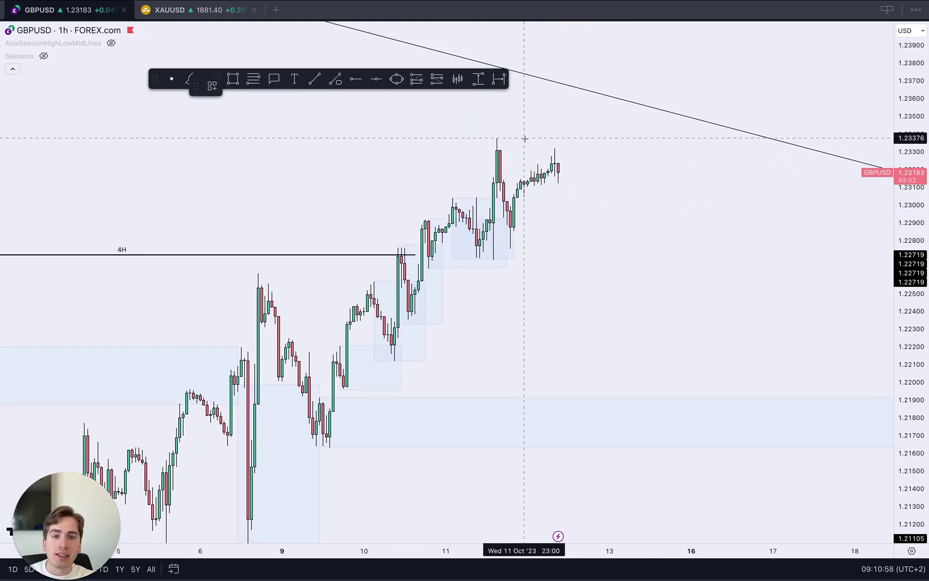
{"action": "mouse_move", "coordinate": [494, 138]}
{"action": "left_mouse_down"}
{"action": "mouse_move", "coordinate": [602, 141]}
{"action": "mouse_move", "coordinate": [572, 114]}
{"action": "left_mouse_up"}
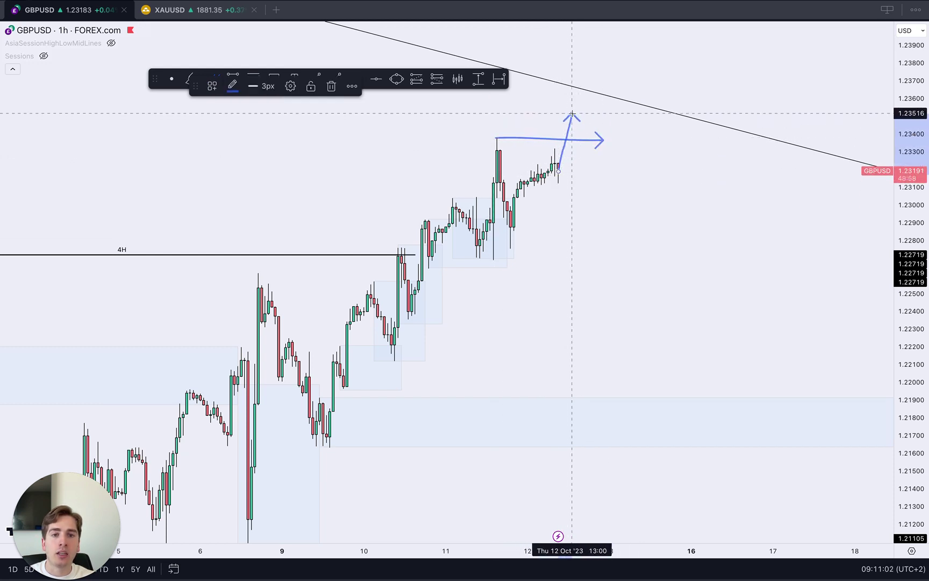
{"action": "left_click_drag", "start_coordinate": [580, 117], "coordinate": [608, 186]}
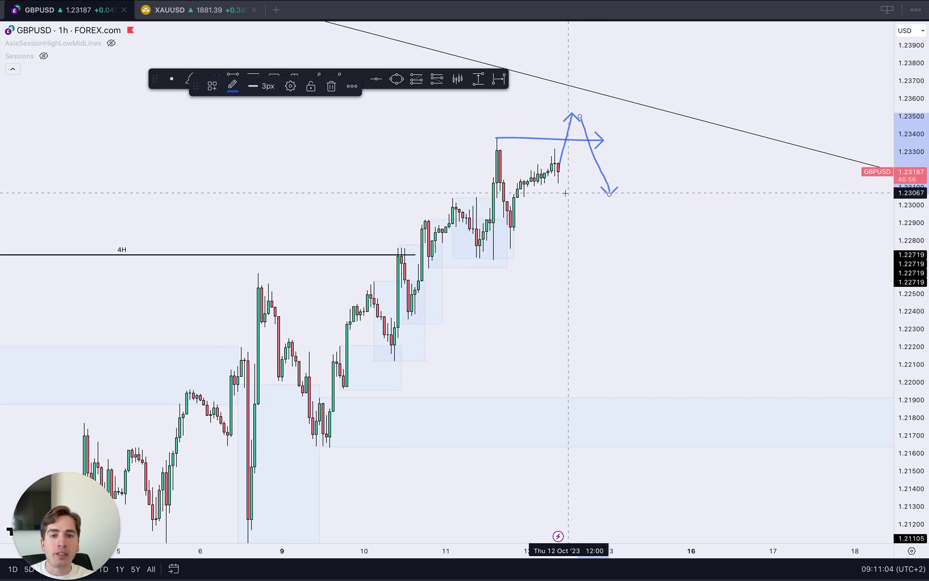
Bound the late 11 October pullback area with horizontal arrows at about 1.2300 and 1.2276, and delete a circle sketched around it.
{"action": "left_click_drag", "start_coordinate": [510, 207], "coordinate": [657, 207]}
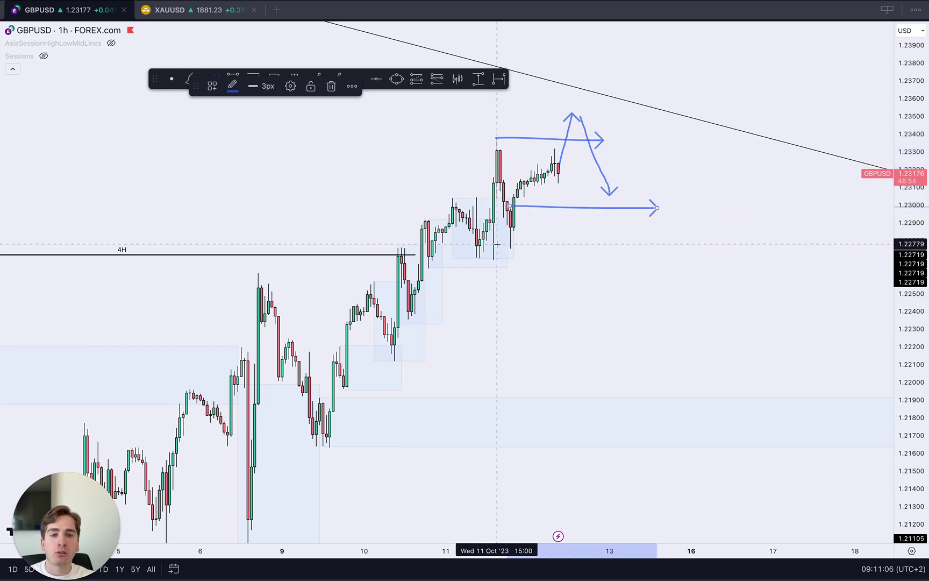
{"action": "left_click_drag", "start_coordinate": [501, 248], "coordinate": [664, 243]}
{"action": "left_click_drag", "start_coordinate": [526, 205], "coordinate": [520, 199]}
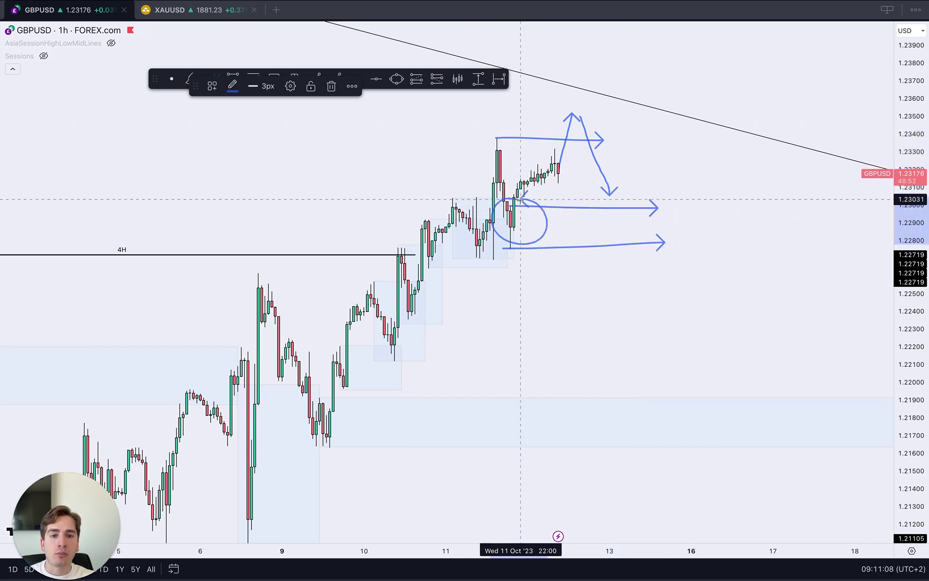
{"action": "key", "text": "Delete"}
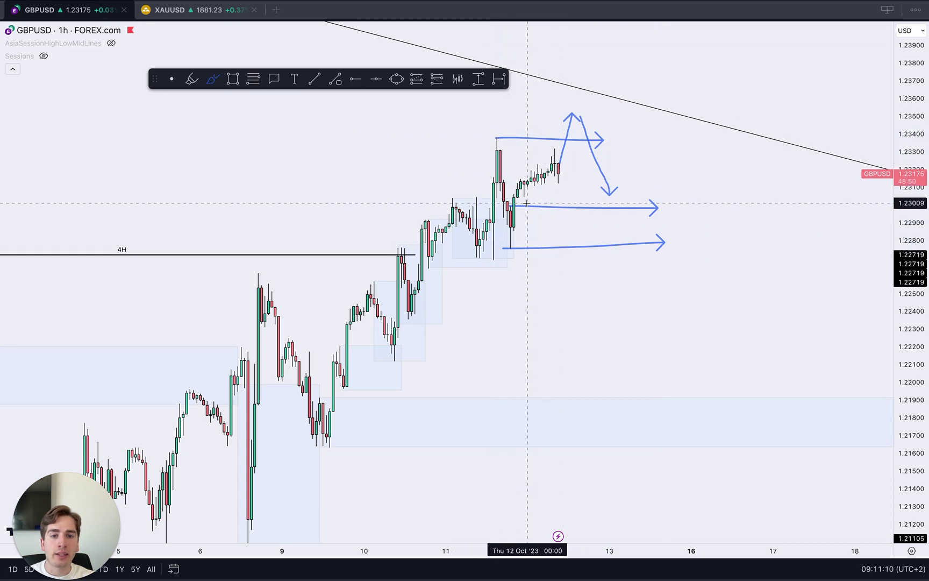
Clear the remaining arrows and projection sketches from the 1-hour GBPUSD chart, and switch it to the 15-minute interval.
{"action": "mouse_move", "coordinate": [521, 198]}
{"action": "left_mouse_down"}
{"action": "mouse_move", "coordinate": [586, 161]}
{"action": "mouse_move", "coordinate": [585, 201]}
{"action": "left_mouse_up"}
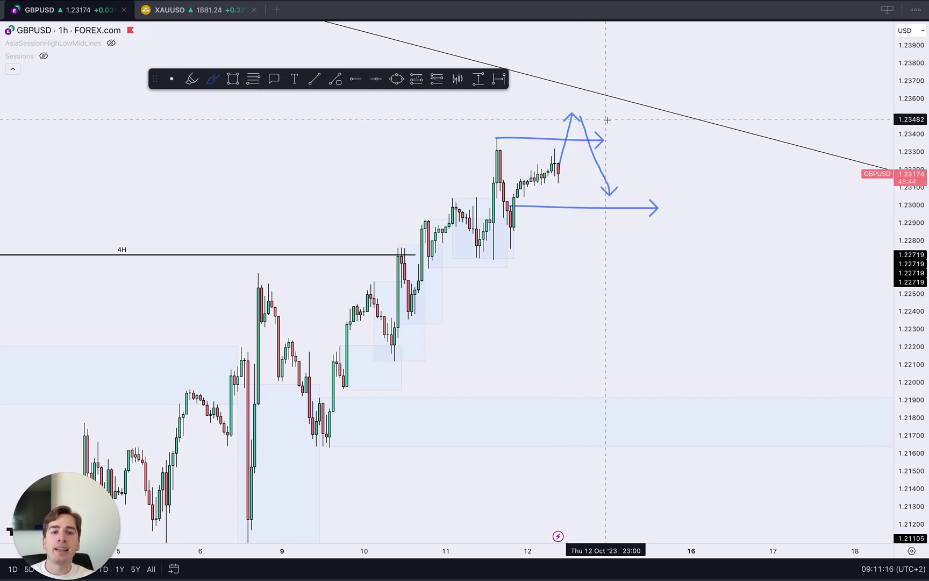
{"action": "key", "text": "ctrl+z"}
{"action": "key", "text": "ctrl+z"}
{"action": "type", "text": "15"}
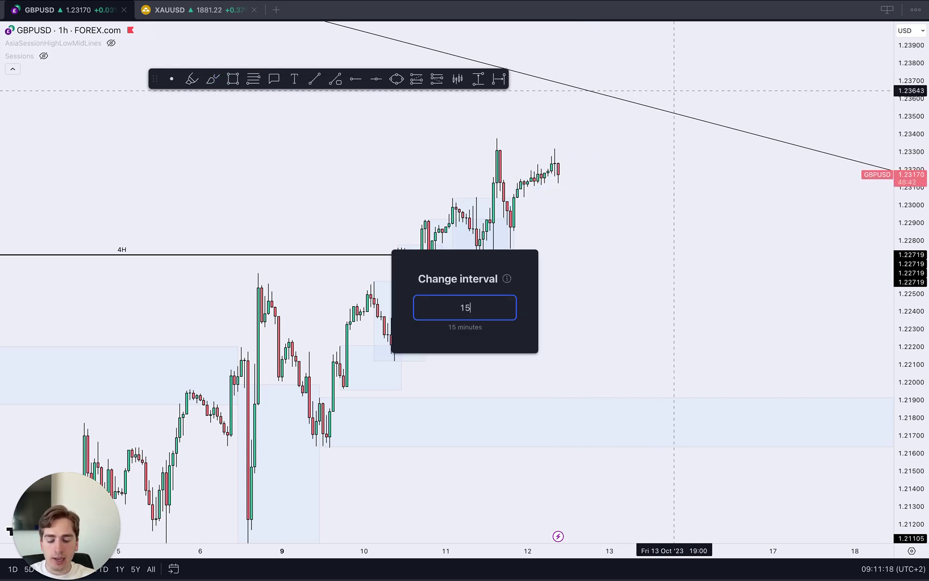
{"action": "key", "text": "Return"}
{"action": "scroll", "coordinate": [830, 263], "scroll_direction": "up", "scroll_amount": 5}
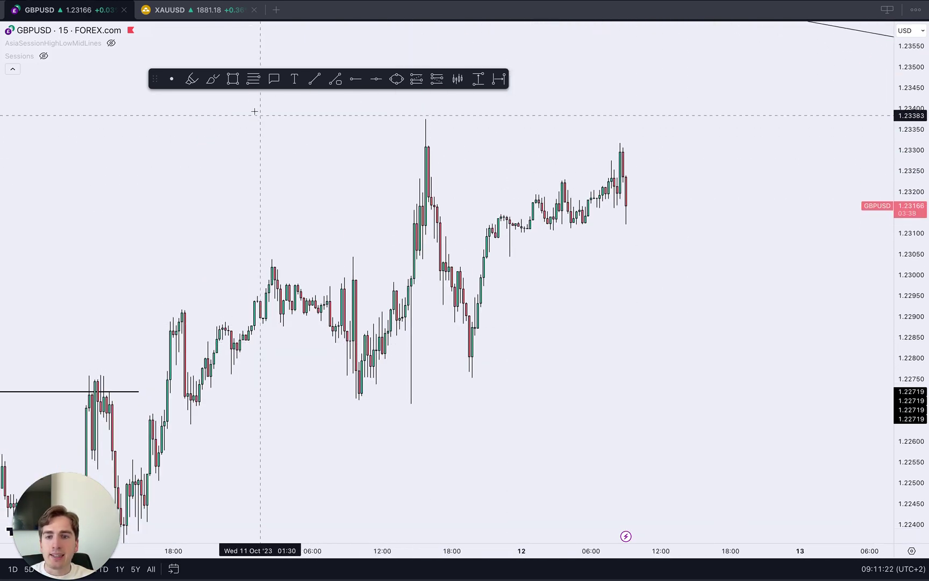
Mark the 11 October swing lows near 1.2270 with freehand strokes, deleting each stroke again.
{"action": "left_click", "coordinate": [212, 79]}
{"action": "scroll", "coordinate": [542, 263], "scroll_direction": "down", "scroll_amount": 3}
{"action": "scroll", "coordinate": [545, 277], "scroll_direction": "up", "scroll_amount": 3}
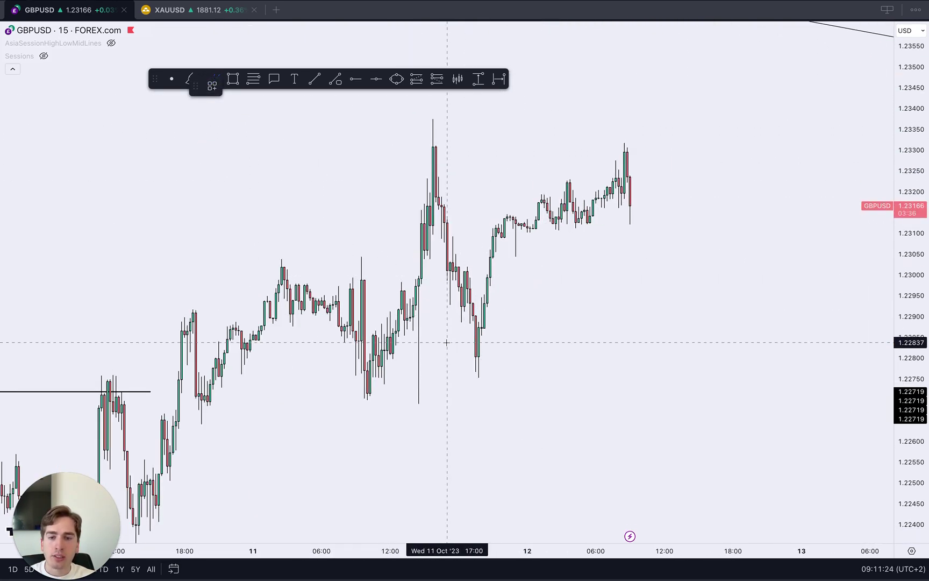
{"action": "left_click_drag", "start_coordinate": [354, 399], "coordinate": [556, 396]}
{"action": "key", "text": "Delete"}
{"action": "left_click_drag", "start_coordinate": [406, 394], "coordinate": [436, 395]}
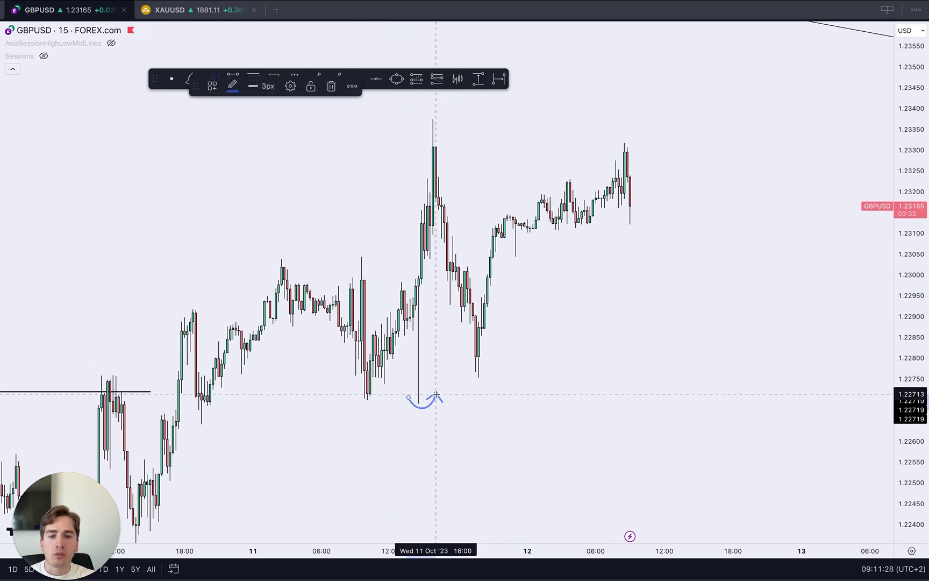
{"action": "key", "text": "Delete"}
Sketch the 11 October swing with arcs, legs and horizontal arrows at about 1.2283 and 1.2270, and undo all but the arc over the high.
{"action": "left_click_drag", "start_coordinate": [415, 124], "coordinate": [456, 119]}
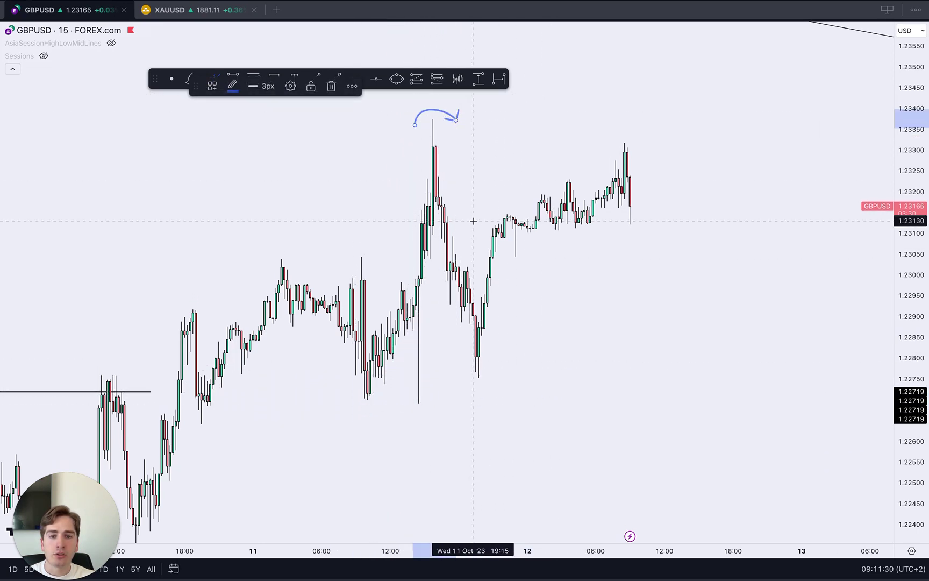
{"action": "mouse_move", "coordinate": [396, 402]}
{"action": "left_mouse_down"}
{"action": "mouse_move", "coordinate": [457, 398]}
{"action": "mouse_move", "coordinate": [415, 240]}
{"action": "mouse_move", "coordinate": [433, 162]}
{"action": "mouse_move", "coordinate": [484, 343]}
{"action": "left_mouse_up"}
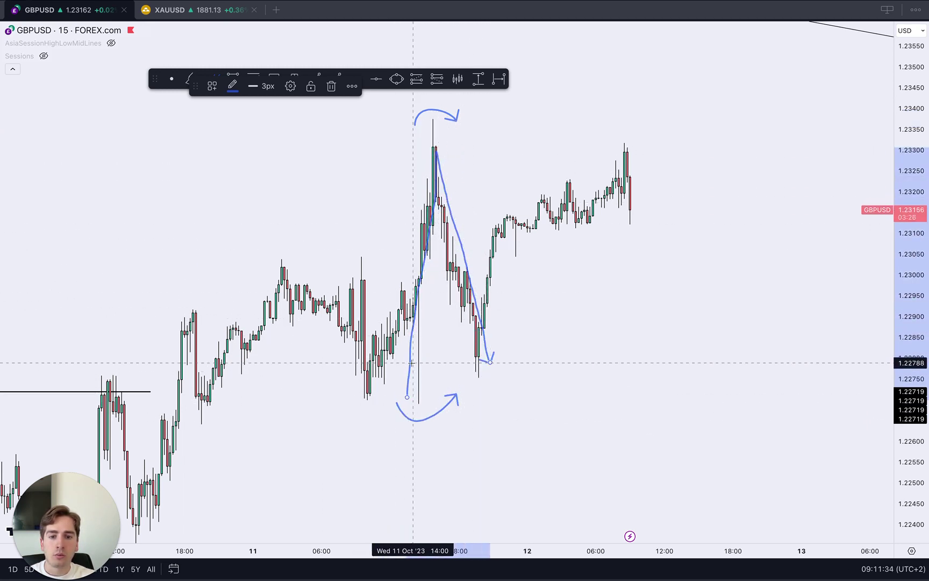
{"action": "left_click_drag", "start_coordinate": [403, 338], "coordinate": [490, 347]}
{"action": "left_click_drag", "start_coordinate": [410, 400], "coordinate": [563, 403]}
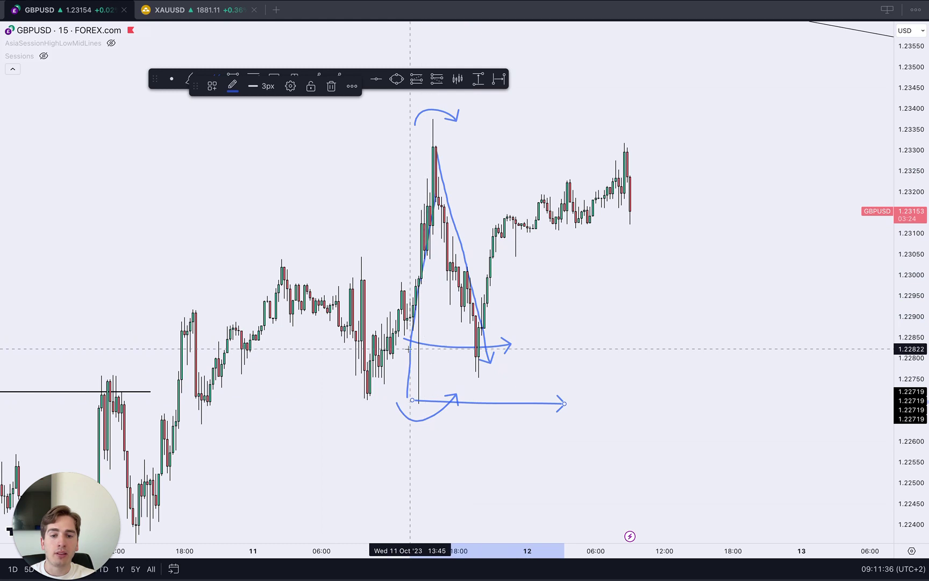
{"action": "key", "text": "ctrl+z"}
{"action": "key", "text": "ctrl+z"}
{"action": "key", "text": "ctrl+z"}
{"action": "key", "text": "ctrl+z"}
{"action": "key", "text": "ctrl+z"}
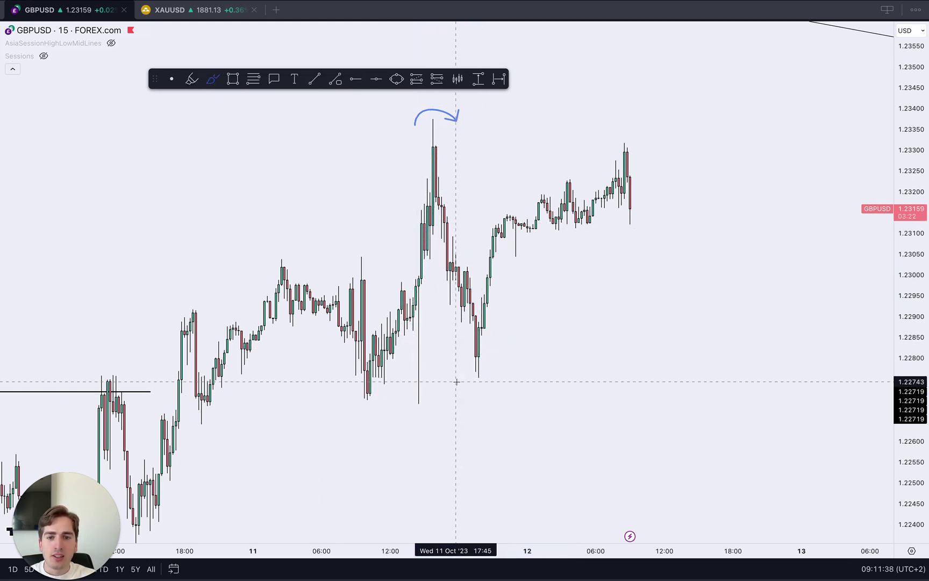
Draw long horizontal arrows from the 11 October low and high, and sketch a push to about 1.2346 falling back to about 1.2316.
{"action": "key", "text": "ctrl+y"}
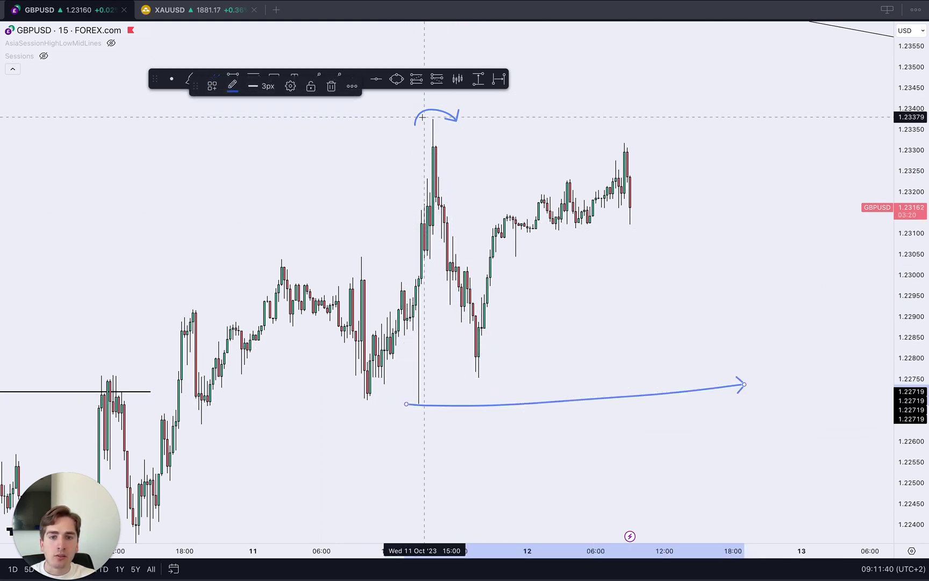
{"action": "key", "text": "ctrl+y"}
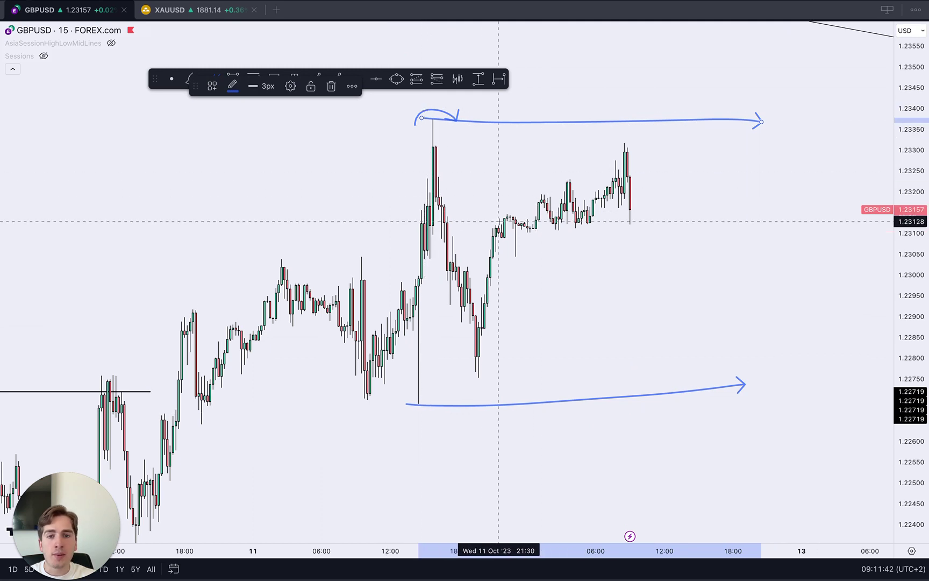
{"action": "mouse_move", "coordinate": [637, 215]}
{"action": "left_mouse_down"}
{"action": "mouse_move", "coordinate": [681, 99]}
{"action": "mouse_move", "coordinate": [724, 209]}
{"action": "left_mouse_up"}
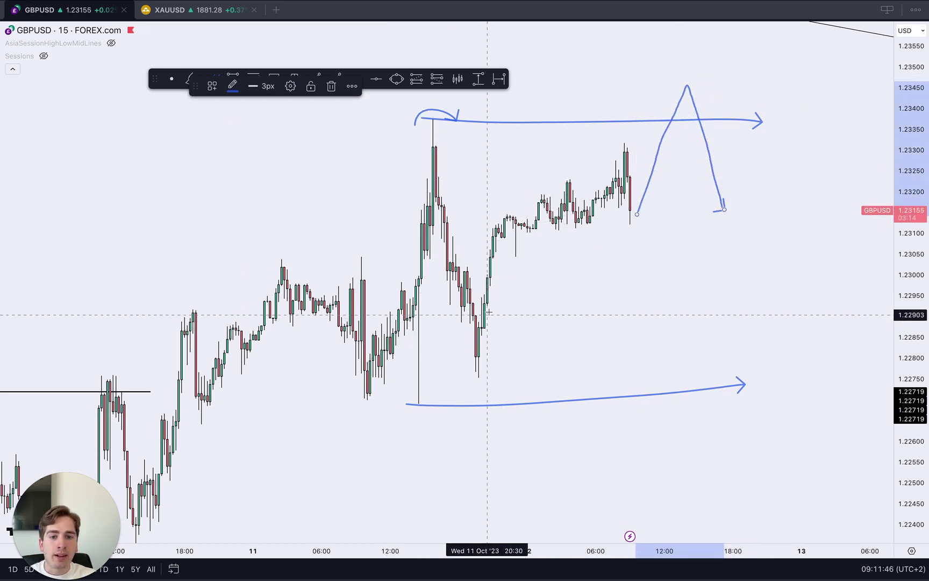
Draw arrows from the late 11 October pullback at about 1.2295 and 1.2286, sketch a rally away from them, and undo all the sketches.
{"action": "left_click_drag", "start_coordinate": [469, 294], "coordinate": [637, 284]}
{"action": "left_click_drag", "start_coordinate": [463, 335], "coordinate": [765, 319]}
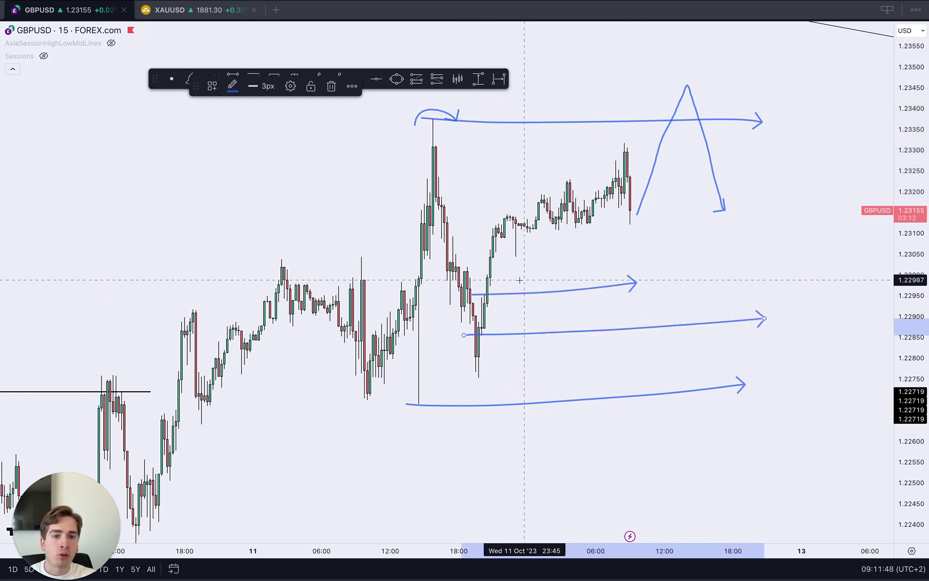
{"action": "mouse_move", "coordinate": [491, 277]}
{"action": "left_mouse_down"}
{"action": "mouse_move", "coordinate": [699, 199]}
{"action": "mouse_move", "coordinate": [732, 214]}
{"action": "mouse_move", "coordinate": [767, 286]}
{"action": "mouse_move", "coordinate": [800, 55]}
{"action": "left_mouse_up"}
{"action": "key", "text": "ctrl+z"}
{"action": "key", "text": "ctrl+z"}
{"action": "key", "text": "ctrl+z"}
{"action": "key", "text": "ctrl+z"}
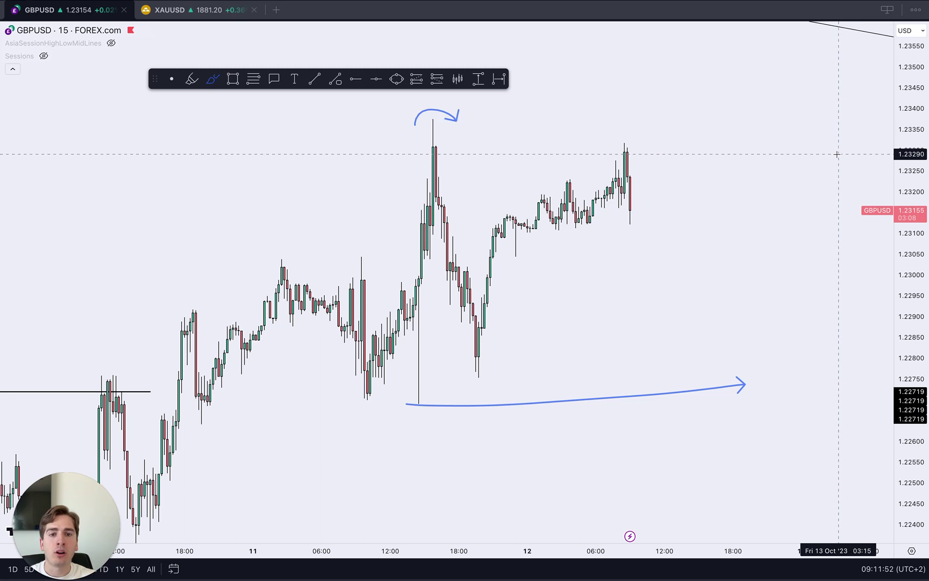
{"action": "key", "text": "ctrl+z"}
{"action": "key", "text": "ctrl+z"}
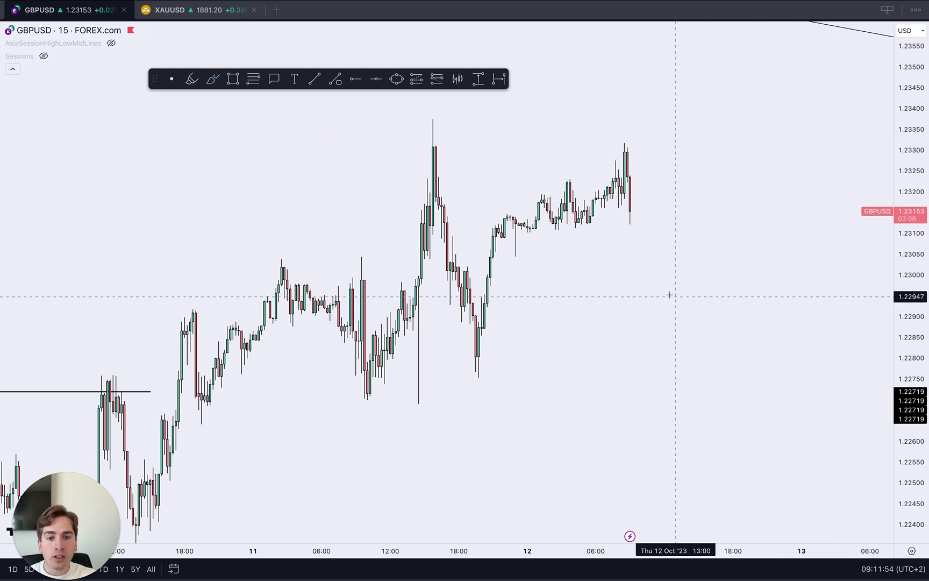
Switch GBPUSD to the 4-hour interval and examine price between the supply zone and the demand zones.
{"action": "left_click_drag", "start_coordinate": [900, 241], "coordinate": [900, 381]}
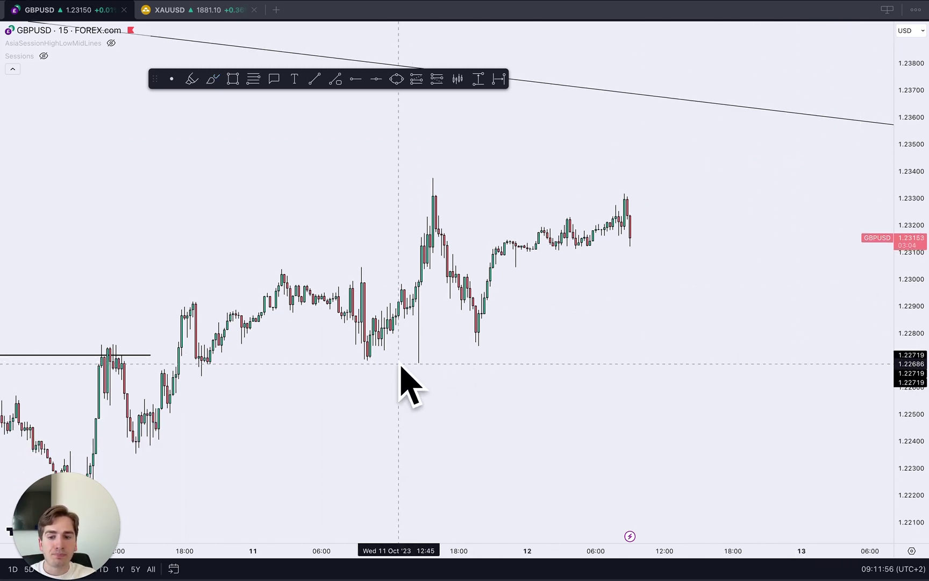
{"action": "scroll", "coordinate": [716, 342], "scroll_direction": "down", "scroll_amount": 2}
{"action": "type", "text": "4h"}
{"action": "key", "text": "Return"}
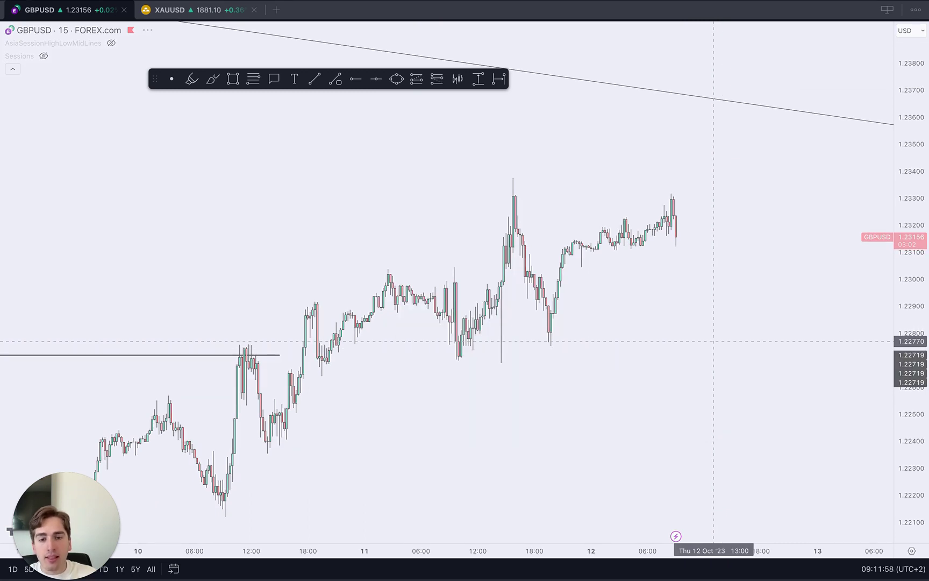
{"action": "left_click_drag", "start_coordinate": [906, 269], "coordinate": [906, 500]}
{"action": "scroll", "coordinate": [643, 321], "scroll_direction": "up", "scroll_amount": 5}
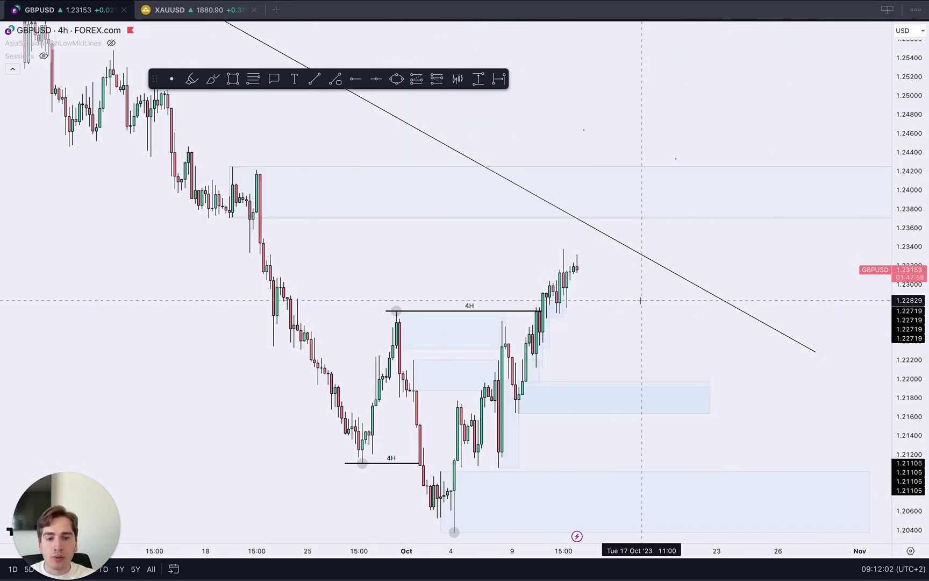
Switch GBPUSD to the daily interval and examine price beneath the supply zone and descending trendline.
{"action": "type", "text": "1"}
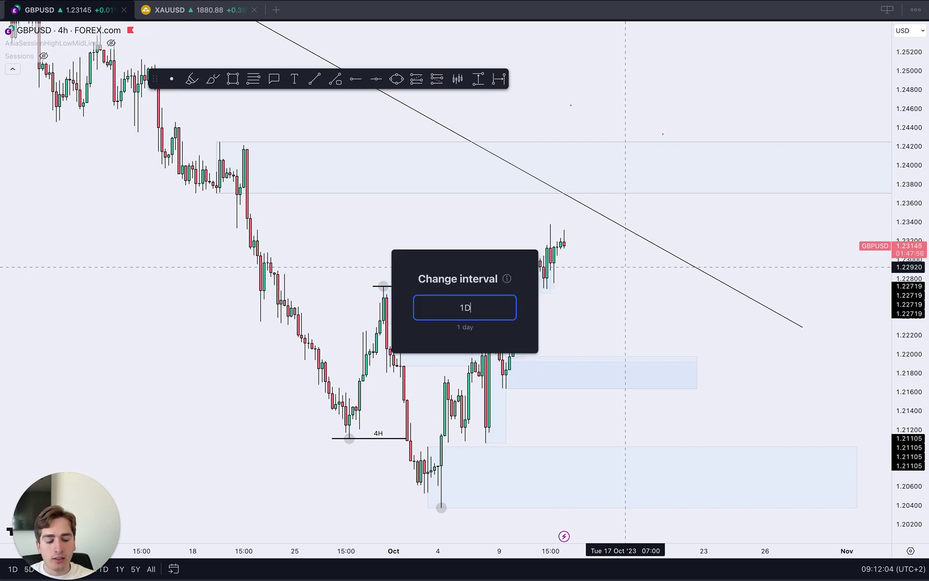
{"action": "type", "text": "D"}
{"action": "key", "text": "Return"}
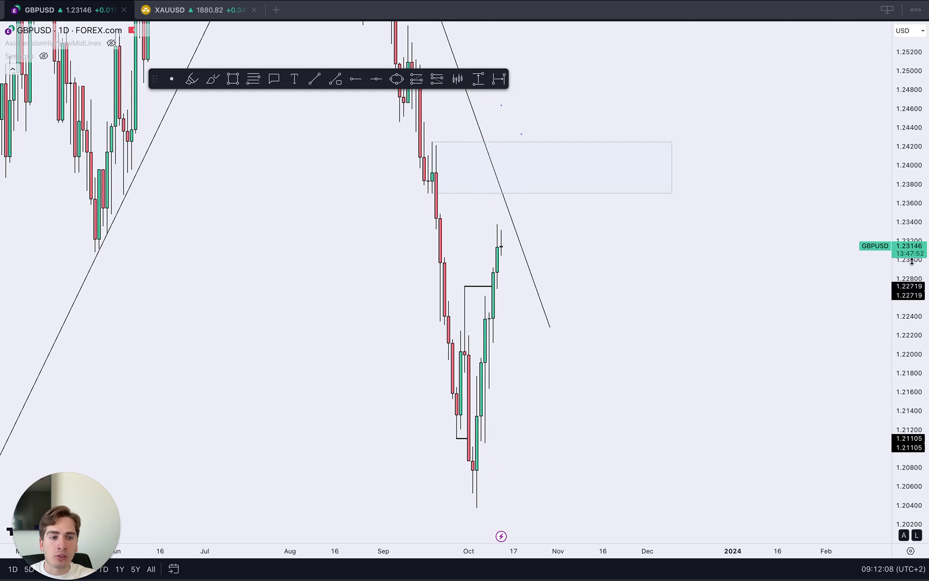
{"action": "left_click_drag", "start_coordinate": [910, 261], "coordinate": [909, 366]}
Return GBPUSD to the 4-hour interval and examine the marked structure breaks and the zones beneath price.
{"action": "type", "text": "4h"}
{"action": "key", "text": "Return"}
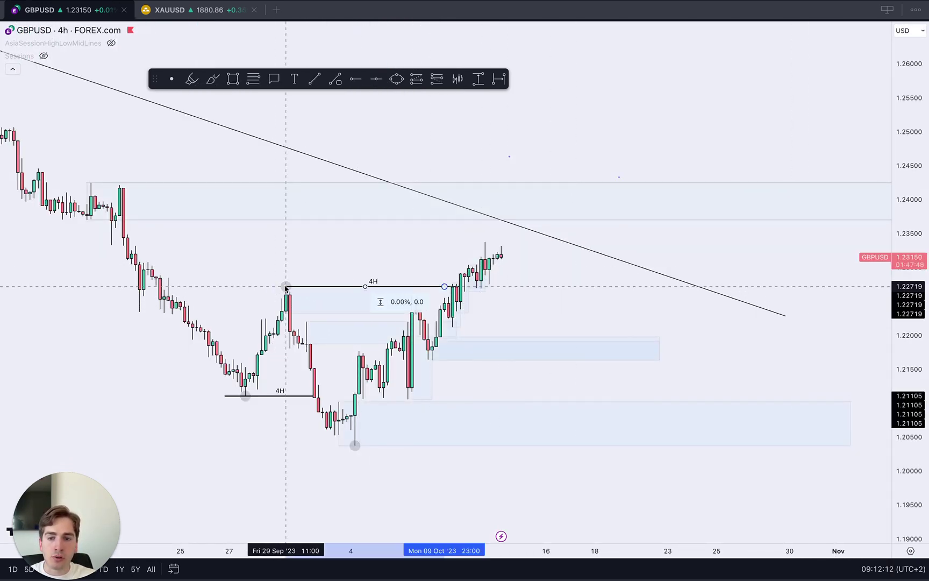
{"action": "mouse_move", "coordinate": [232, 401]}
{"action": "left_mouse_down"}
{"action": "mouse_move", "coordinate": [257, 400]}
{"action": "mouse_move", "coordinate": [245, 399]}
{"action": "left_mouse_up"}
{"action": "left_click", "coordinate": [610, 355]}
{"action": "scroll", "coordinate": [610, 357], "scroll_direction": "down", "scroll_amount": 3}
{"action": "left_click_drag", "start_coordinate": [725, 344], "coordinate": [750, 234]}
{"action": "left_click_drag", "start_coordinate": [910, 433], "coordinate": [910, 298]}
{"action": "scroll", "coordinate": [637, 137], "scroll_direction": "up", "scroll_amount": 3}
{"action": "left_click_drag", "start_coordinate": [521, 139], "coordinate": [519, 227]}
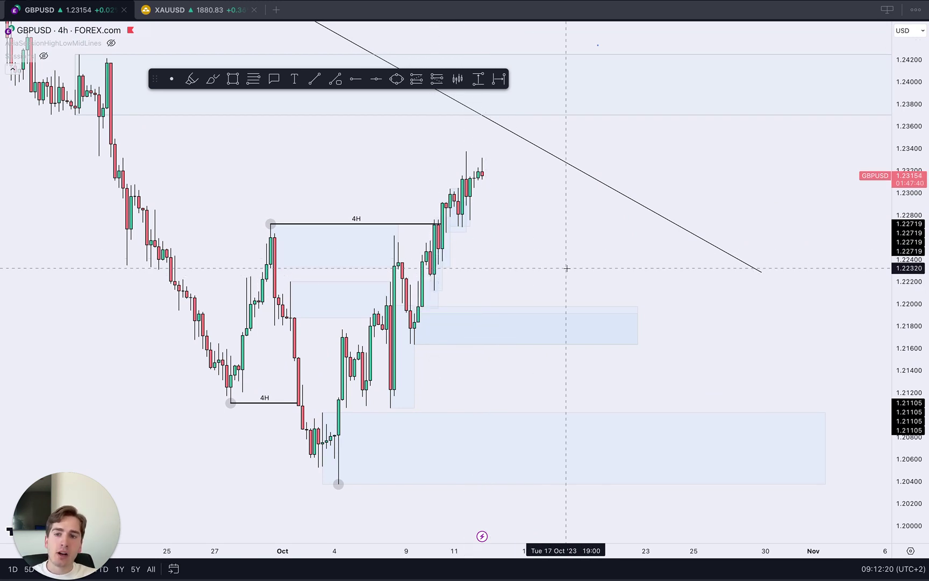
Load the FOREX.com NZDUSD symbol on the 4-hour chart, showing the full October range.
{"action": "type", "text": "NZDUSD"}
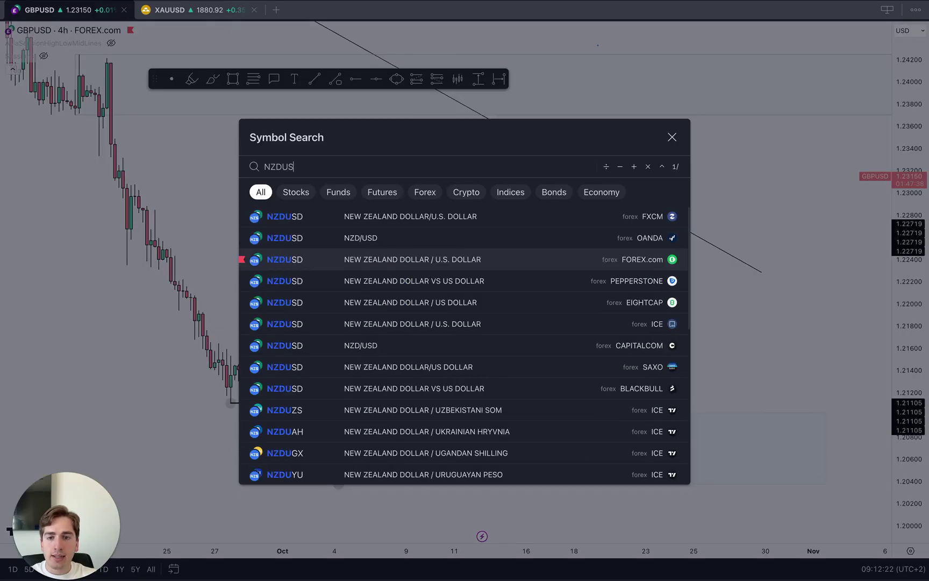
{"action": "key", "text": "Down"}
{"action": "key", "text": "Down"}
{"action": "key", "text": "Down"}
{"action": "key", "text": "Return"}
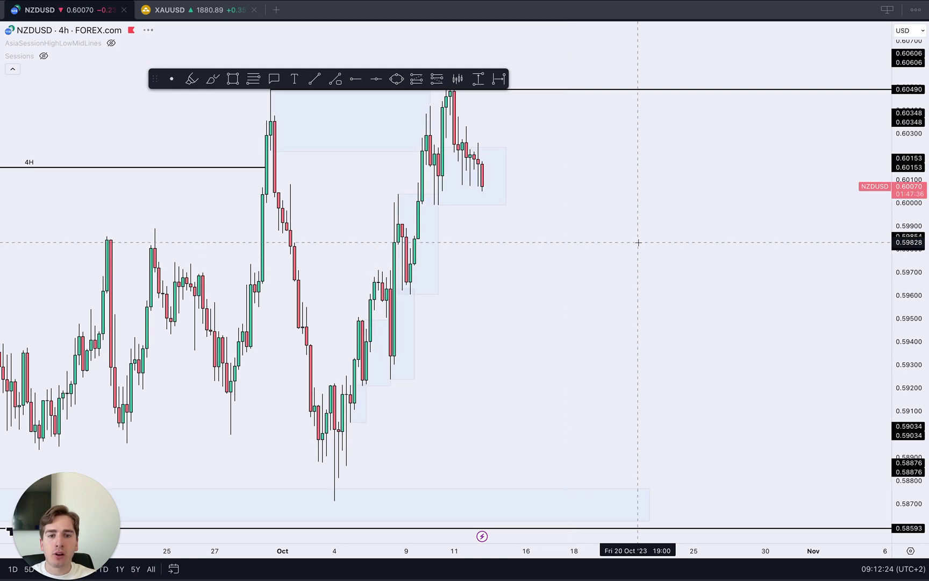
{"action": "scroll", "coordinate": [646, 241], "scroll_direction": "down", "scroll_amount": 2}
{"action": "left_click_drag", "start_coordinate": [704, 219], "coordinate": [720, 266]}
{"action": "left_click_drag", "start_coordinate": [903, 248], "coordinate": [892, 356]}
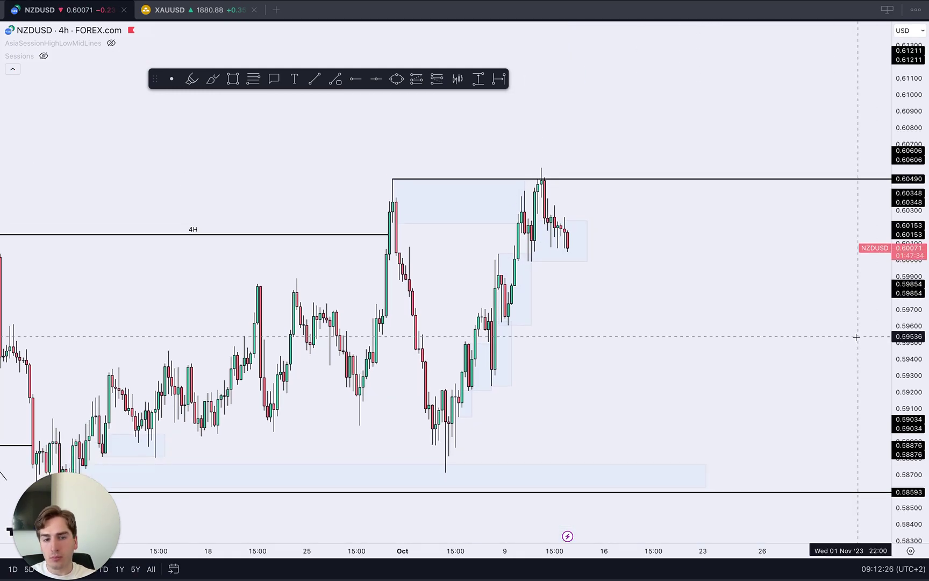
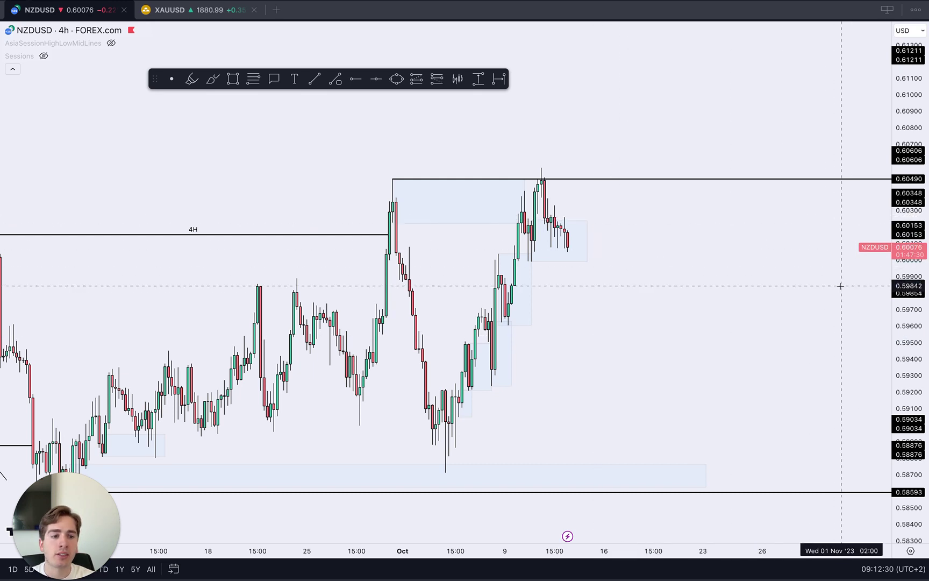
Draw a horizontal ray at 0.59990 from the 10 October swing low on NZDUSD.
{"action": "left_click_drag", "start_coordinate": [902, 372], "coordinate": [895, 338]}
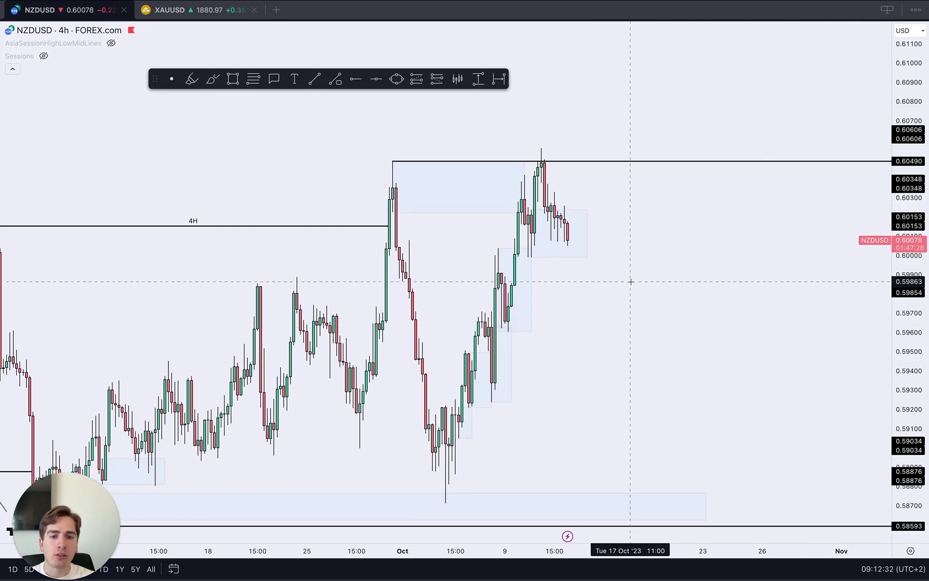
{"action": "scroll", "coordinate": [751, 336], "scroll_direction": "down", "scroll_amount": 2}
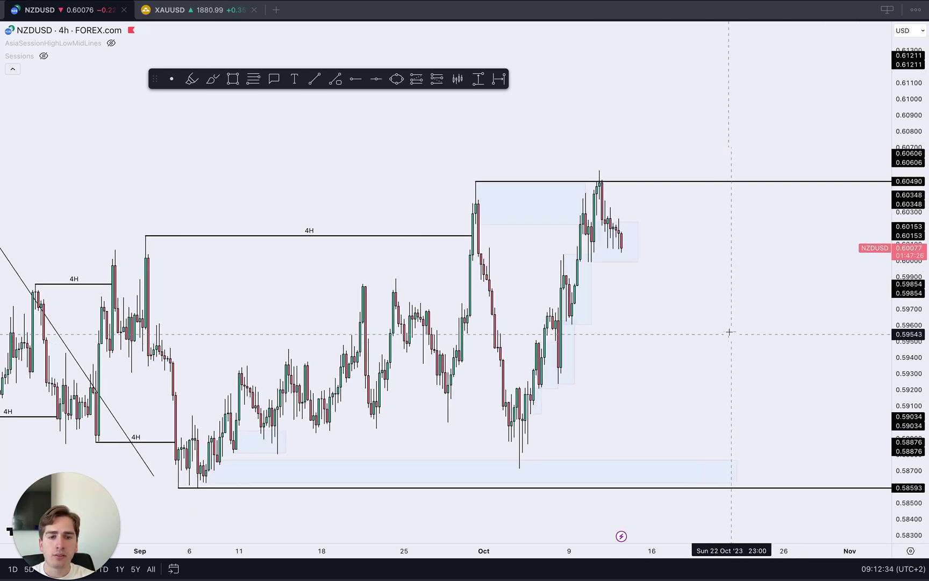
{"action": "scroll", "coordinate": [648, 295], "scroll_direction": "up", "scroll_amount": 2}
{"action": "scroll", "coordinate": [648, 296], "scroll_direction": "up", "scroll_amount": 1}
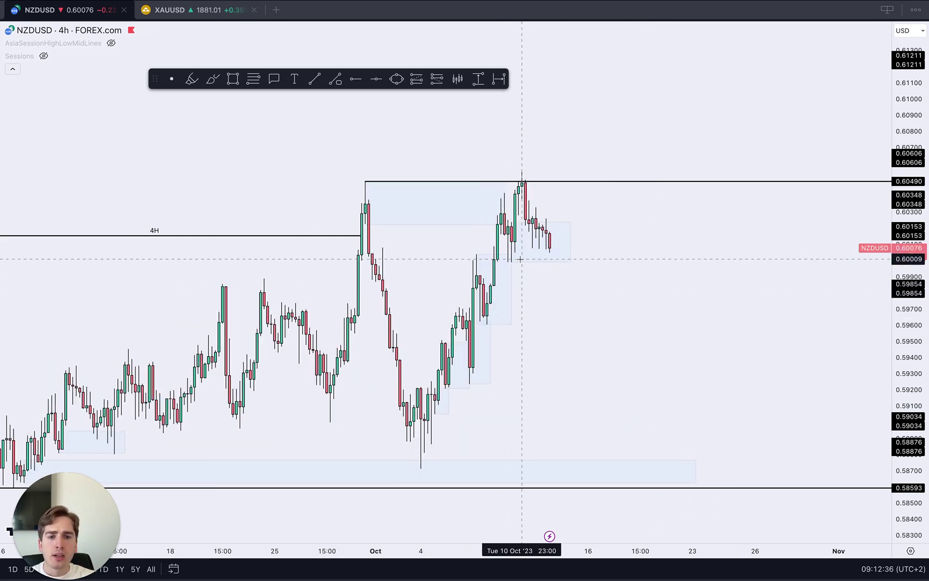
{"action": "scroll", "coordinate": [539, 267], "scroll_direction": "up", "scroll_amount": 1}
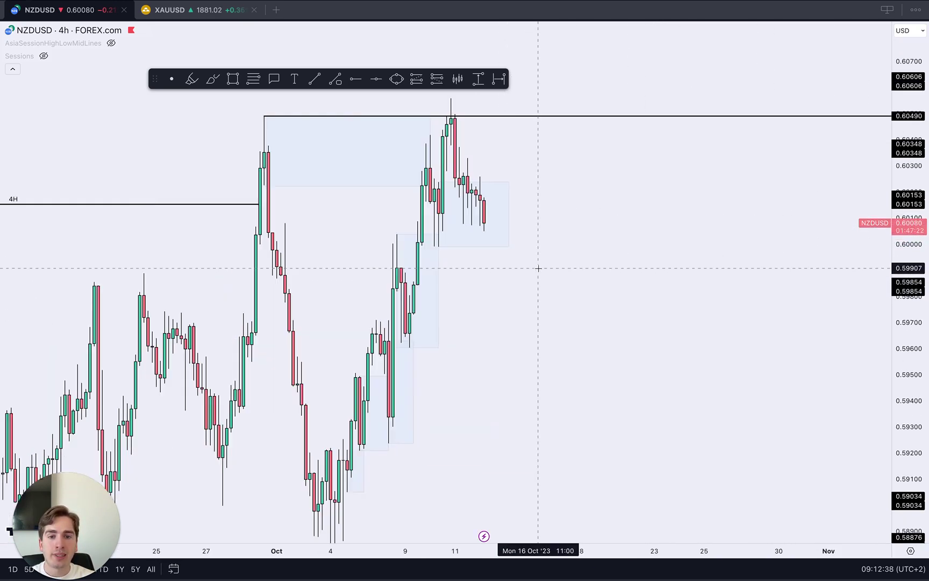
{"action": "scroll", "coordinate": [538, 268], "scroll_direction": "up", "scroll_amount": 1}
{"action": "left_click", "coordinate": [356, 81]}
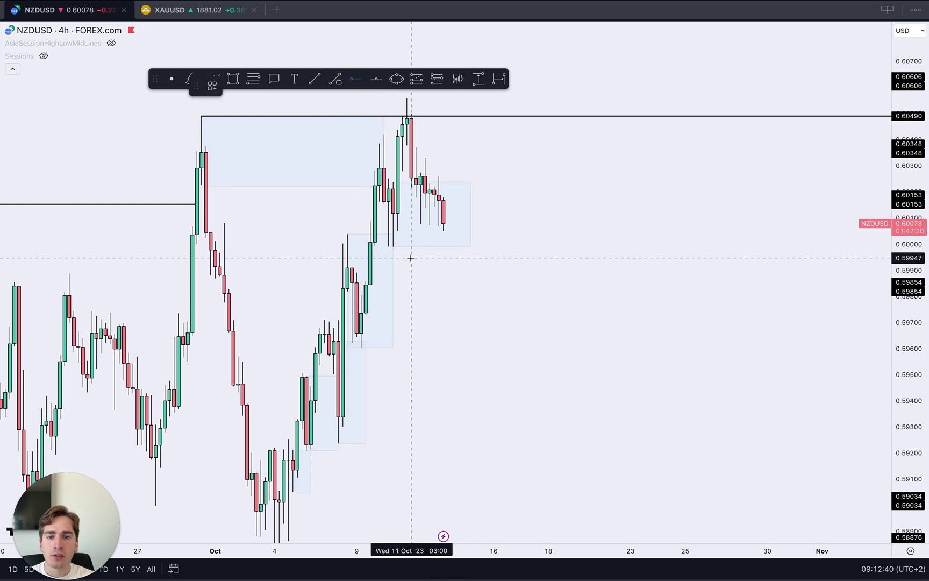
{"action": "left_click", "coordinate": [393, 247]}
Sketch a fall through the new ray to about 0.5966 and a rally to about 0.6062, deleting each sketch.
{"action": "left_click_drag", "start_coordinate": [504, 147], "coordinate": [505, 203]}
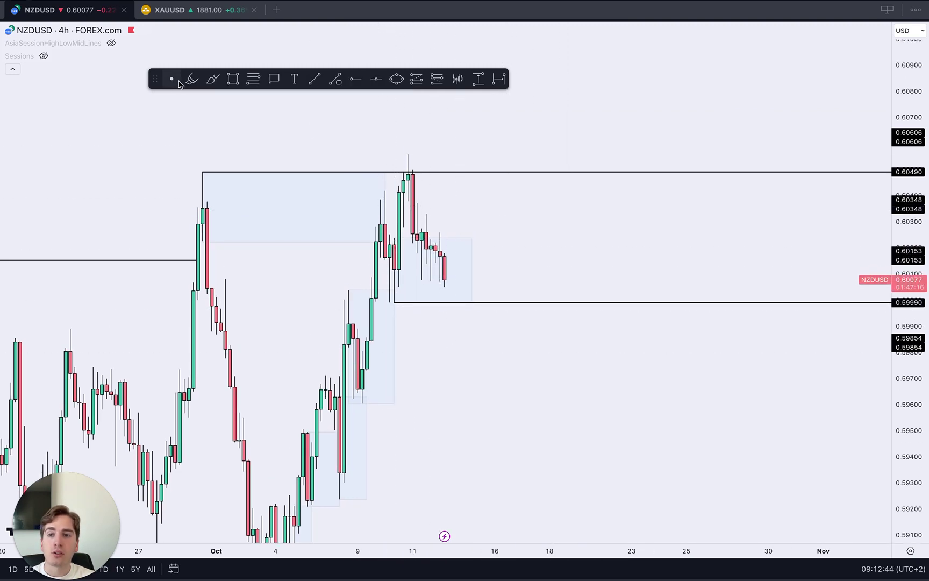
{"action": "mouse_move", "coordinate": [444, 262]}
{"action": "left_mouse_down"}
{"action": "mouse_move", "coordinate": [477, 289]}
{"action": "mouse_move", "coordinate": [514, 388]}
{"action": "left_mouse_up"}
{"action": "key", "text": "Delete"}
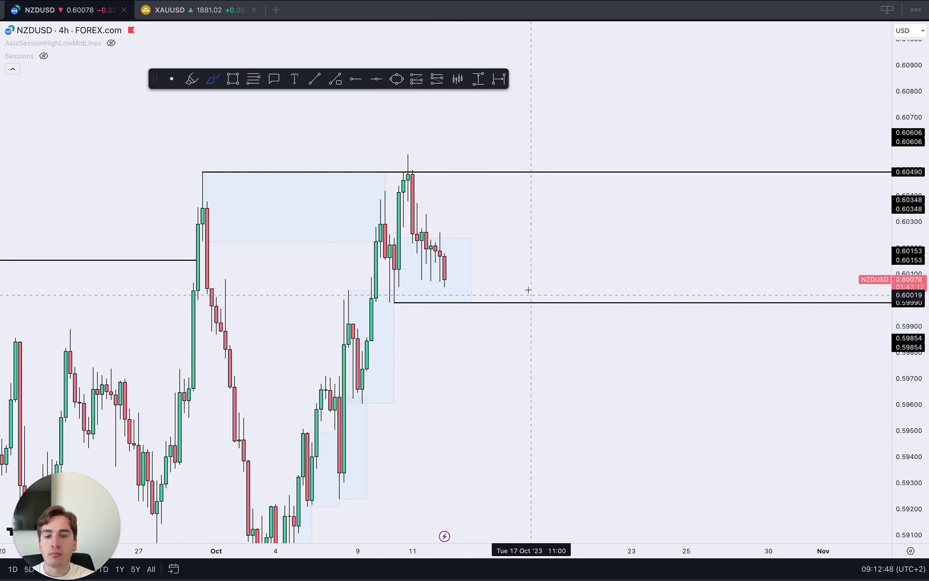
{"action": "left_click_drag", "start_coordinate": [458, 272], "coordinate": [507, 137]}
{"action": "key", "text": "Delete"}
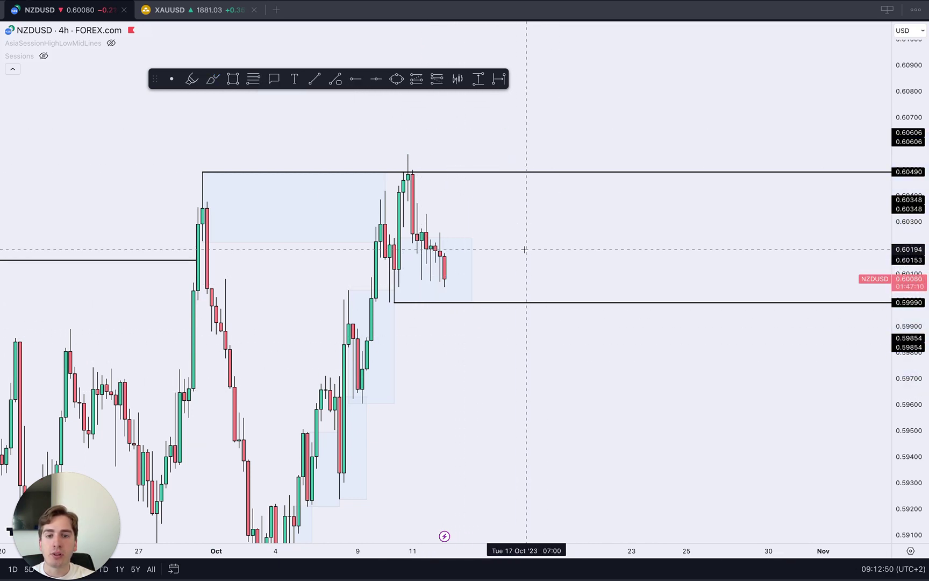
{"action": "scroll", "coordinate": [458, 279], "scroll_direction": "down", "scroll_amount": 2}
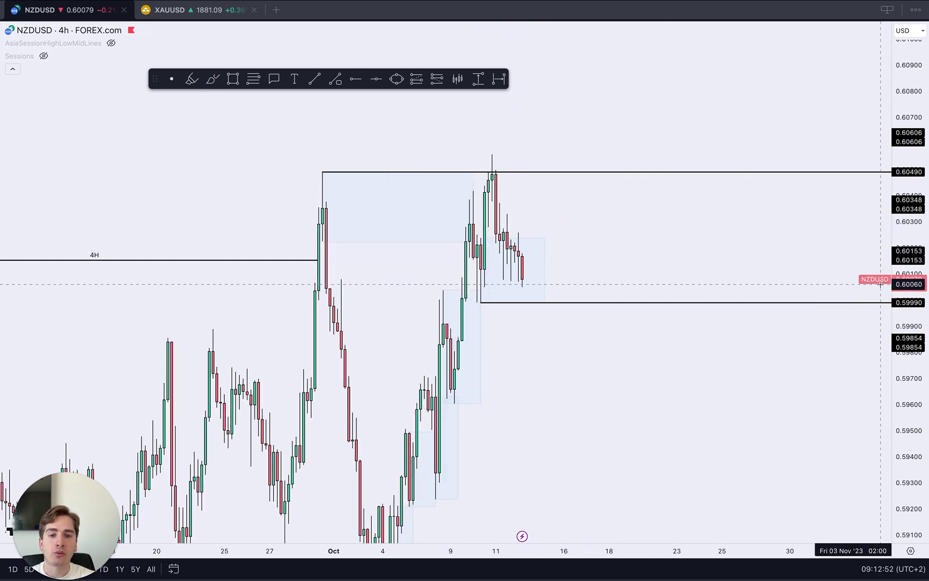
Switch NZDUSD from the 4-hour to the 15-minute interval, framing the 10 to 12 October price action above the 0.59990 ray.
{"action": "left_click_drag", "start_coordinate": [920, 289], "coordinate": [918, 417]}
{"action": "left_click_drag", "start_coordinate": [755, 405], "coordinate": [759, 300]}
{"action": "left_click_drag", "start_coordinate": [583, 284], "coordinate": [575, 357]}
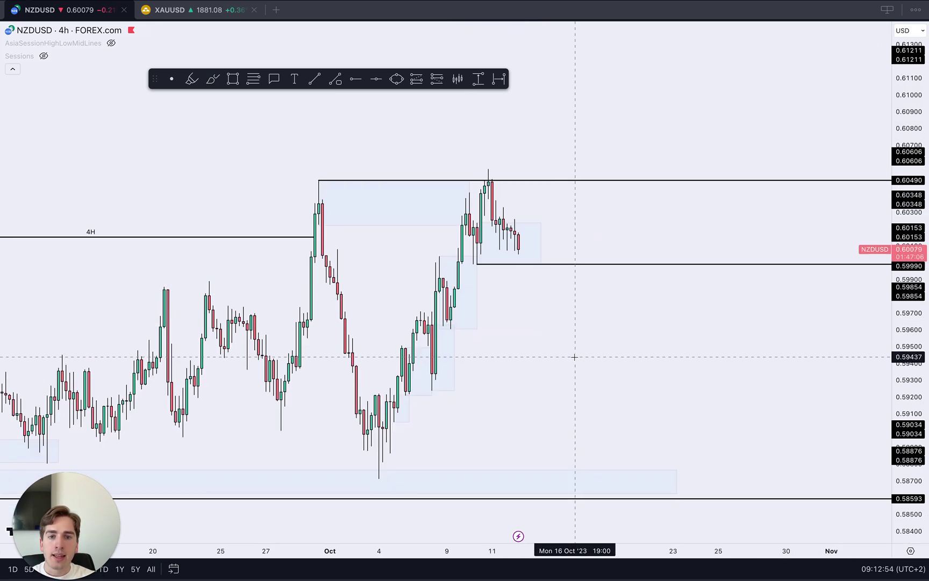
{"action": "scroll", "coordinate": [568, 350], "scroll_direction": "down", "scroll_amount": 3}
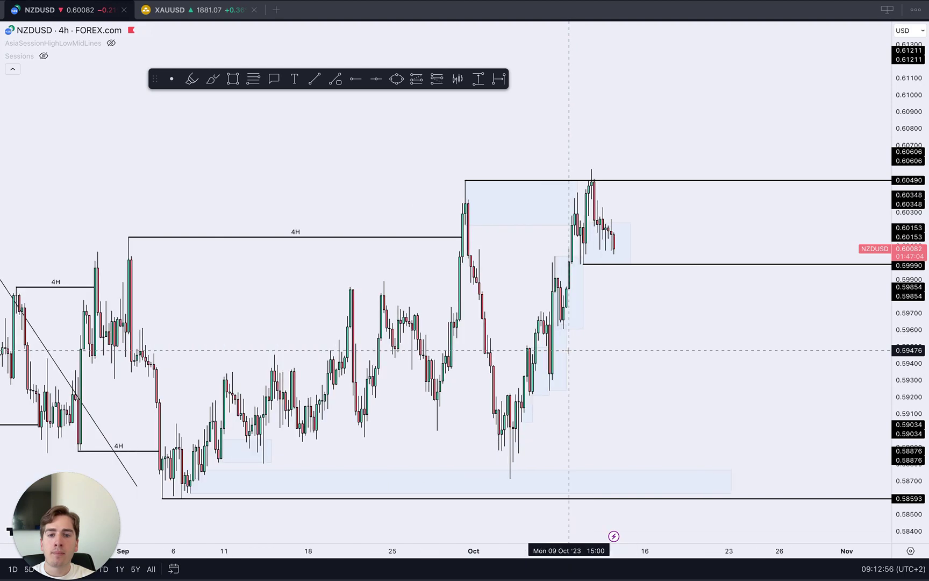
{"action": "left_click_drag", "start_coordinate": [661, 347], "coordinate": [650, 336]}
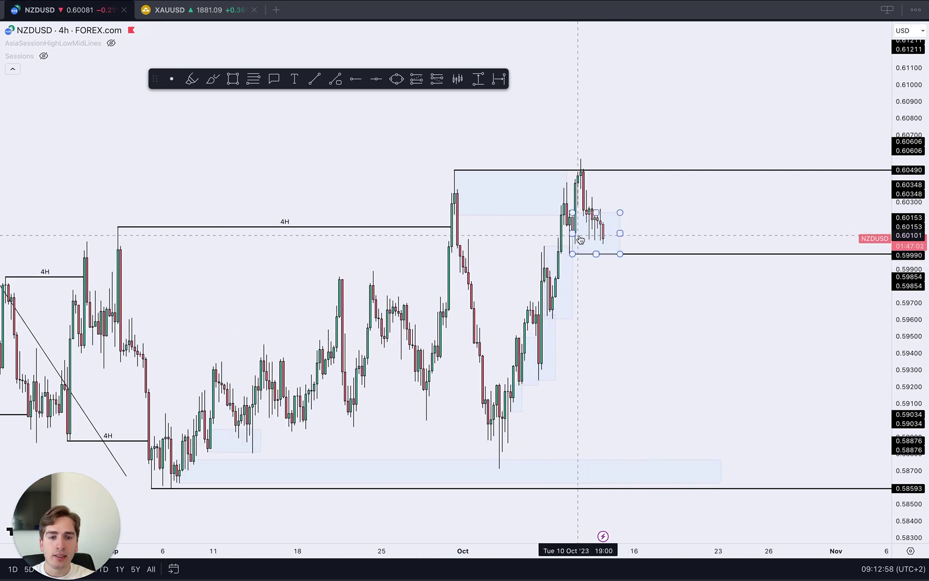
{"action": "left_click", "coordinate": [685, 219]}
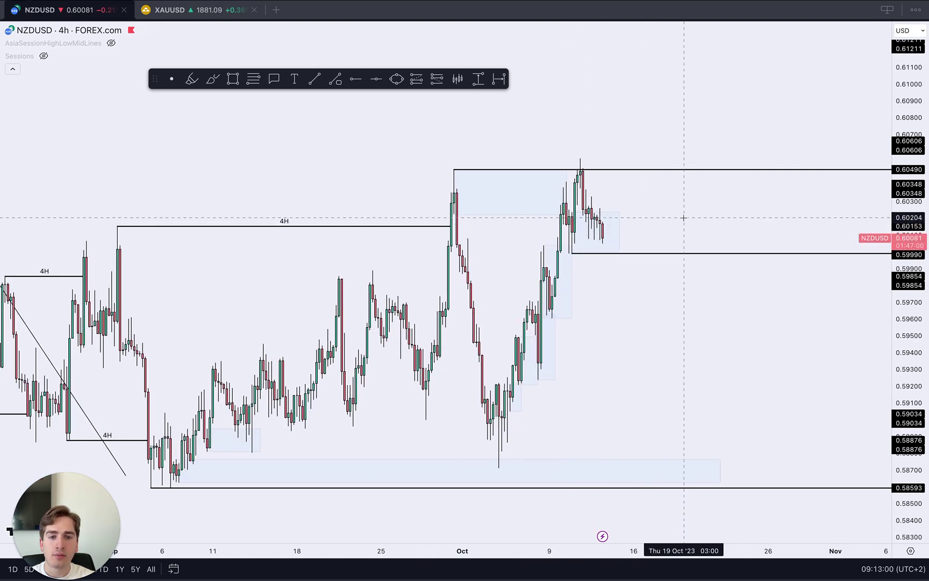
{"action": "type", "text": "15"}
{"action": "key", "text": "Return"}
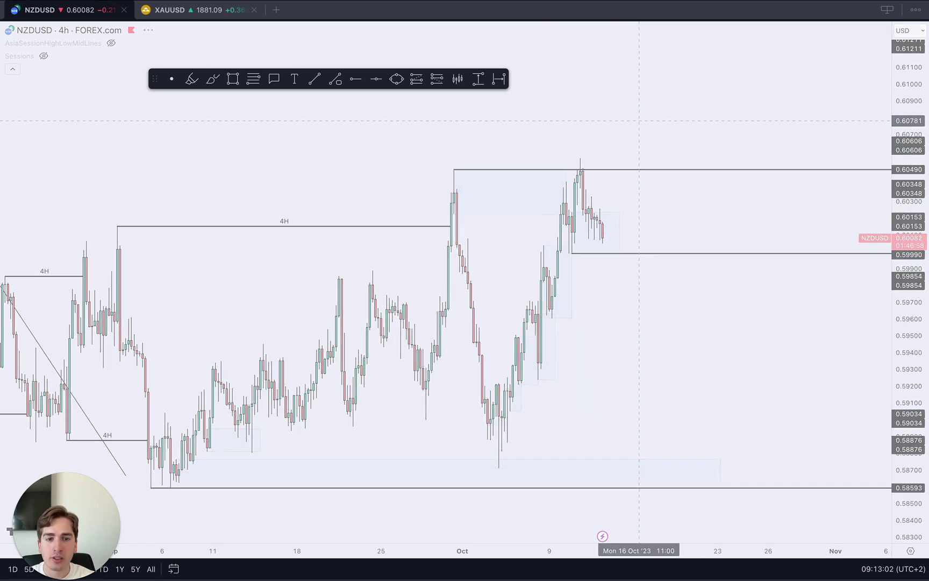
{"action": "left_click_drag", "start_coordinate": [892, 444], "coordinate": [909, 135]}
{"action": "scroll", "coordinate": [683, 119], "scroll_direction": "up", "scroll_amount": 2}
{"action": "left_click_drag", "start_coordinate": [661, 116], "coordinate": [666, 160]}
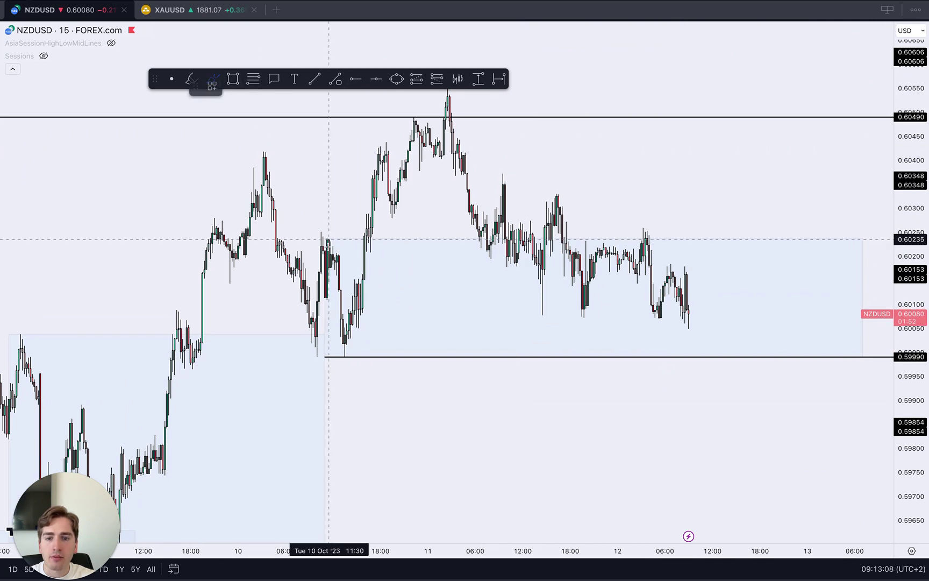
Sketch a curved arrow under the two 10 October lows and two horizontal arrows from the rebound, undoing the horizontal arrows.
{"action": "left_click_drag", "start_coordinate": [318, 340], "coordinate": [365, 348]}
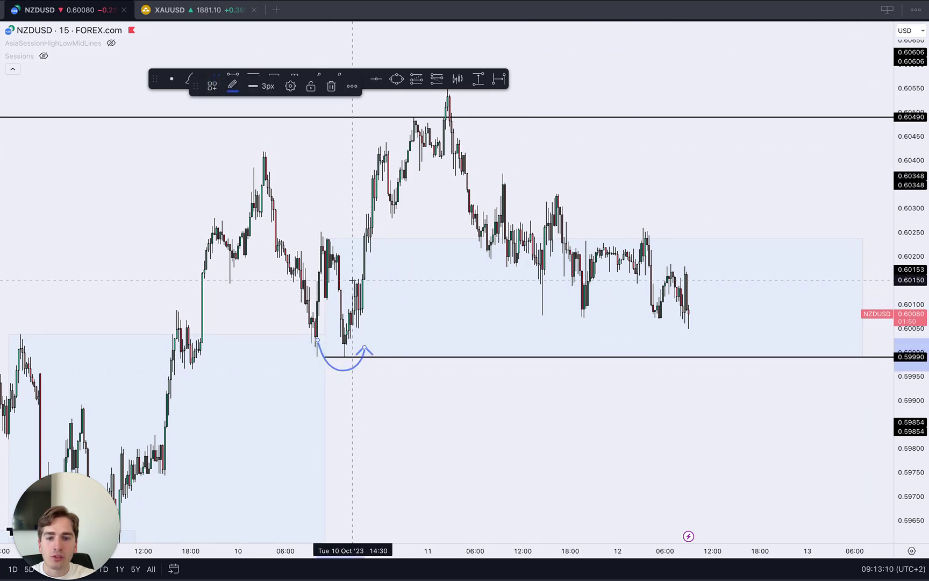
{"action": "left_click_drag", "start_coordinate": [352, 280], "coordinate": [643, 296]}
{"action": "left_click_drag", "start_coordinate": [347, 325], "coordinate": [620, 321]}
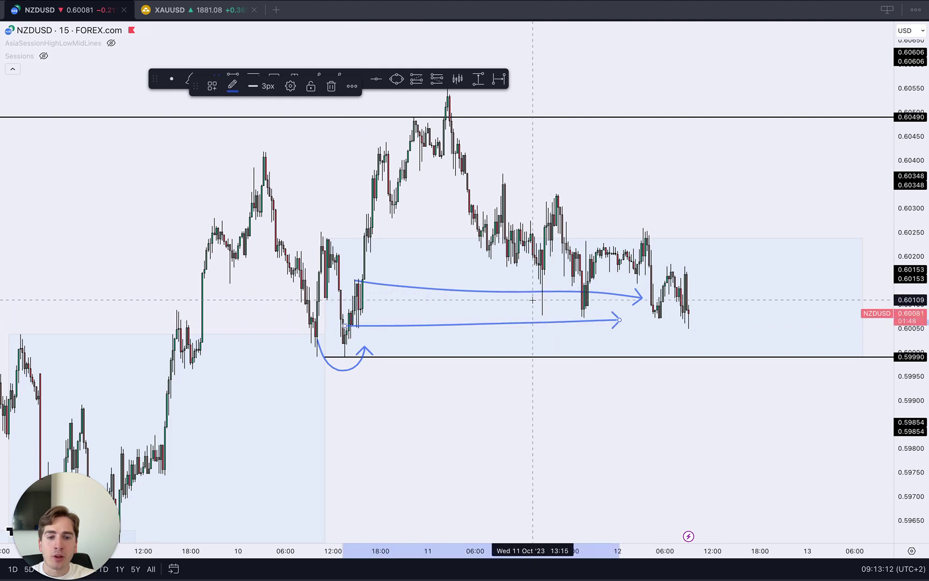
{"action": "key", "text": "super+z"}
{"action": "key", "text": "super+z"}
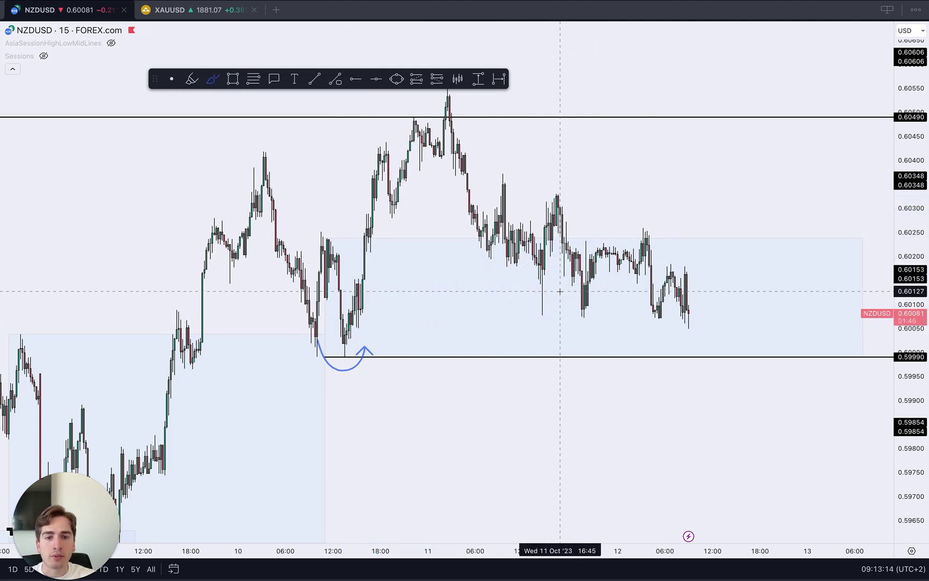
Sketch horizontal arrows at about 0.6015 and 0.6007 to the 11 October lows and a rise to about 0.6034, undoing them.
{"action": "left_click_drag", "start_coordinate": [354, 277], "coordinate": [564, 280]}
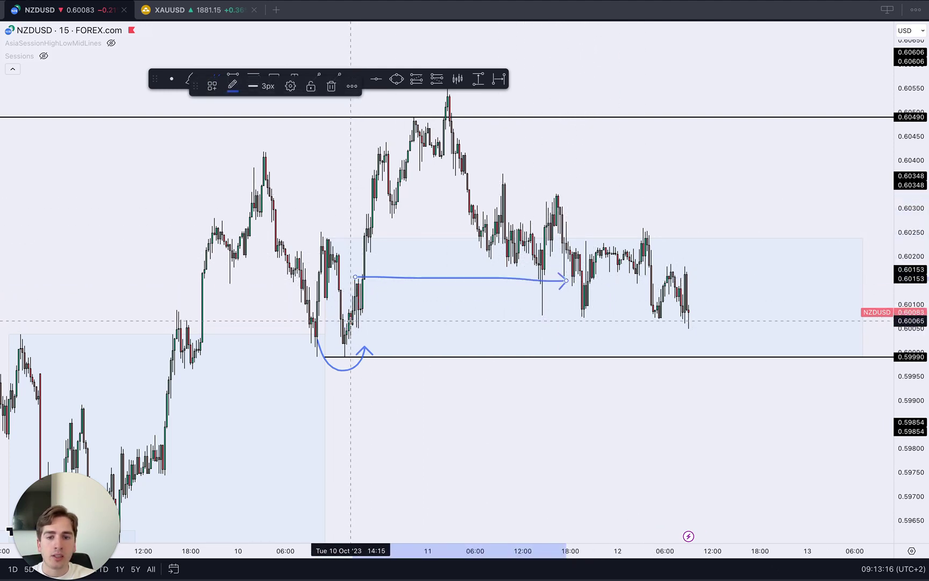
{"action": "left_click_drag", "start_coordinate": [351, 324], "coordinate": [586, 317]}
{"action": "left_click_drag", "start_coordinate": [545, 279], "coordinate": [560, 196]}
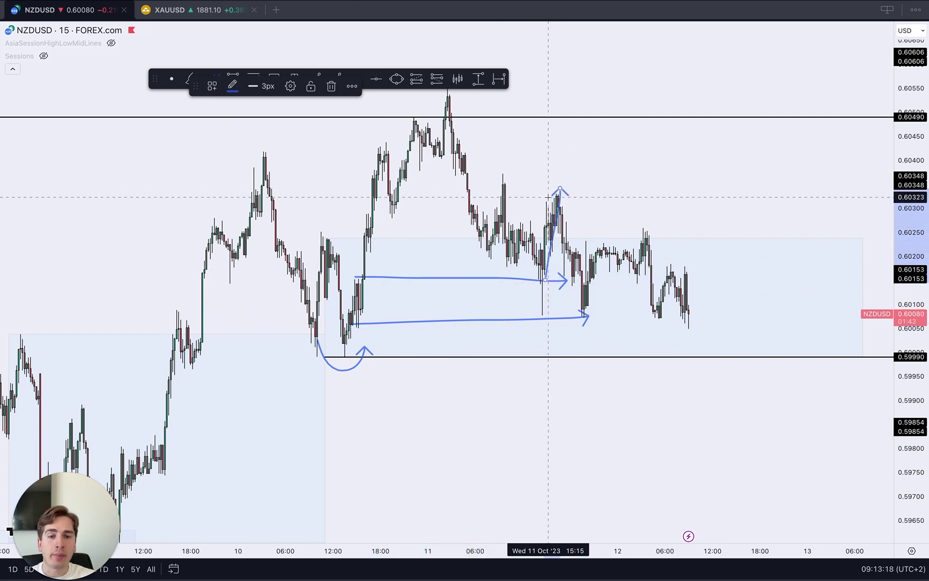
{"action": "left_click_drag", "start_coordinate": [456, 190], "coordinate": [576, 189]}
{"action": "key", "text": "super+z"}
{"action": "key", "text": "super+z"}
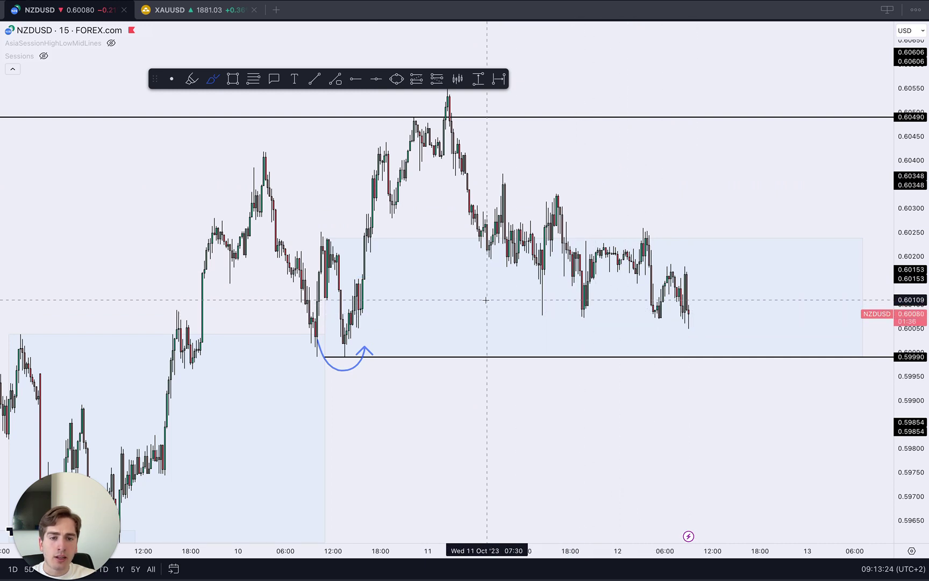
Trace the price swings from the late 10 October high over the 11 October peak and down into the zone, deleting the trace.
{"action": "scroll", "coordinate": [473, 301], "scroll_direction": "right", "scroll_amount": 3}
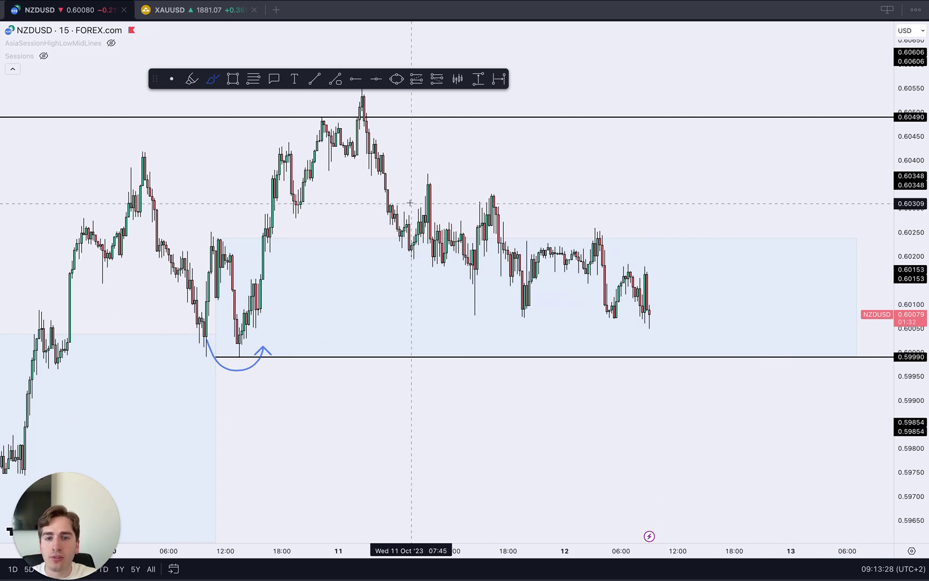
{"action": "mouse_move", "coordinate": [282, 151]}
{"action": "left_mouse_down"}
{"action": "mouse_move", "coordinate": [301, 211]}
{"action": "mouse_move", "coordinate": [322, 126]}
{"action": "mouse_move", "coordinate": [350, 140]}
{"action": "left_mouse_up"}
{"action": "mouse_move", "coordinate": [360, 98]}
{"action": "left_mouse_down"}
{"action": "mouse_move", "coordinate": [392, 236]}
{"action": "mouse_move", "coordinate": [409, 200]}
{"action": "mouse_move", "coordinate": [442, 266]}
{"action": "mouse_move", "coordinate": [468, 217]}
{"action": "mouse_move", "coordinate": [483, 290]}
{"action": "left_mouse_up"}
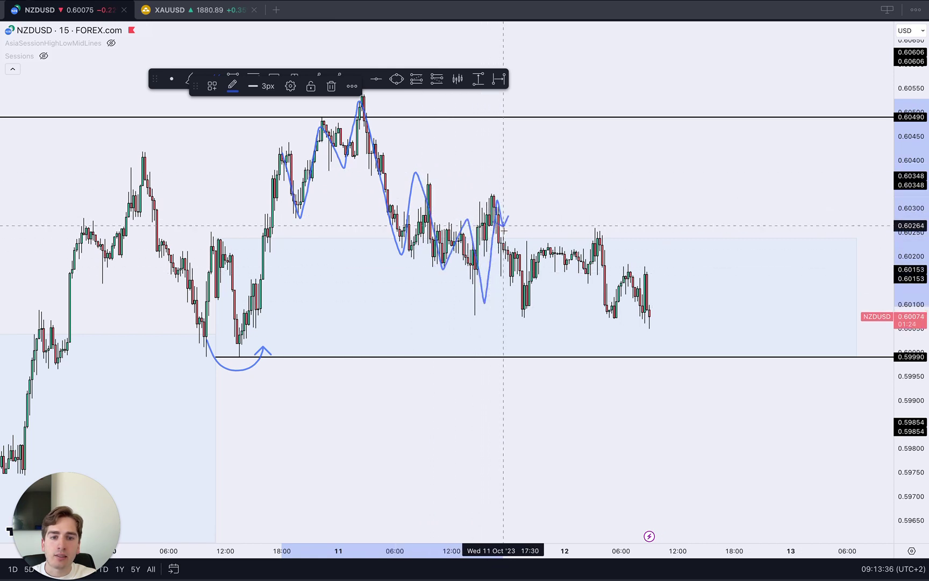
{"action": "left_click_drag", "start_coordinate": [504, 230], "coordinate": [521, 319]}
{"action": "key", "text": "Delete"}
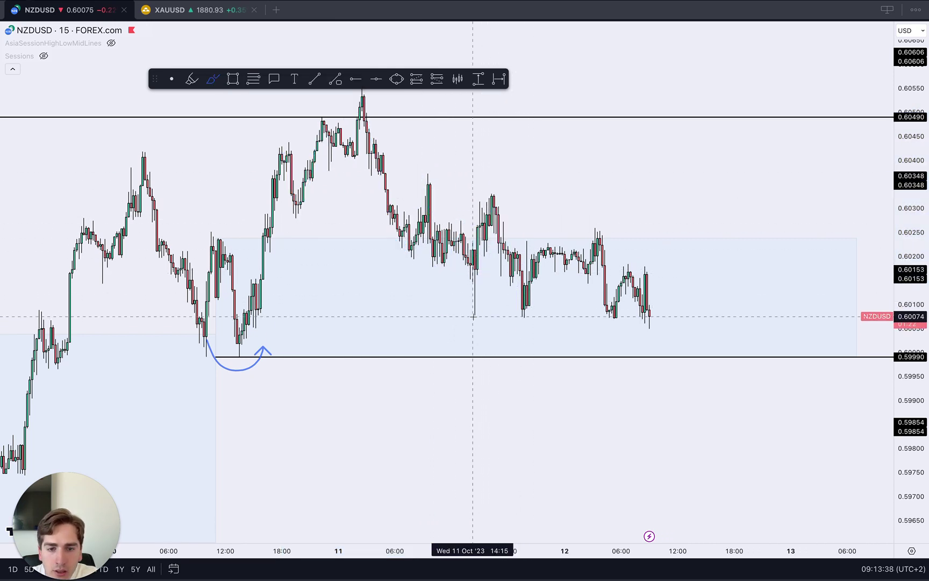
Mark the 11 October low near 0.6007 with a horizontal arrow and trace the two following swings down, deleting the swing trace.
{"action": "left_click_drag", "start_coordinate": [473, 315], "coordinate": [539, 319]}
{"action": "key", "text": "Delete"}
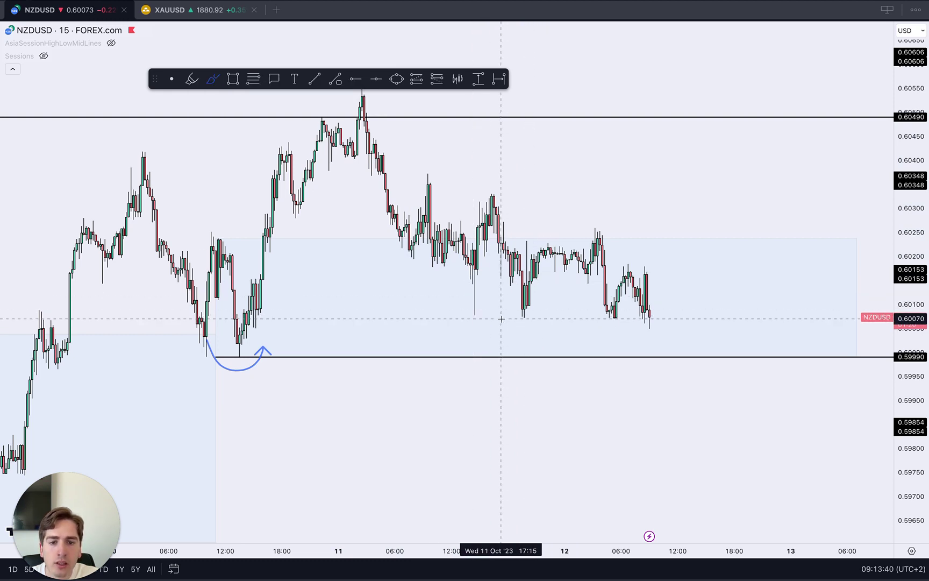
{"action": "left_click_drag", "start_coordinate": [472, 314], "coordinate": [548, 310]}
{"action": "mouse_move", "coordinate": [480, 202]}
{"action": "left_mouse_down"}
{"action": "mouse_move", "coordinate": [513, 302]}
{"action": "mouse_move", "coordinate": [583, 228]}
{"action": "left_mouse_up"}
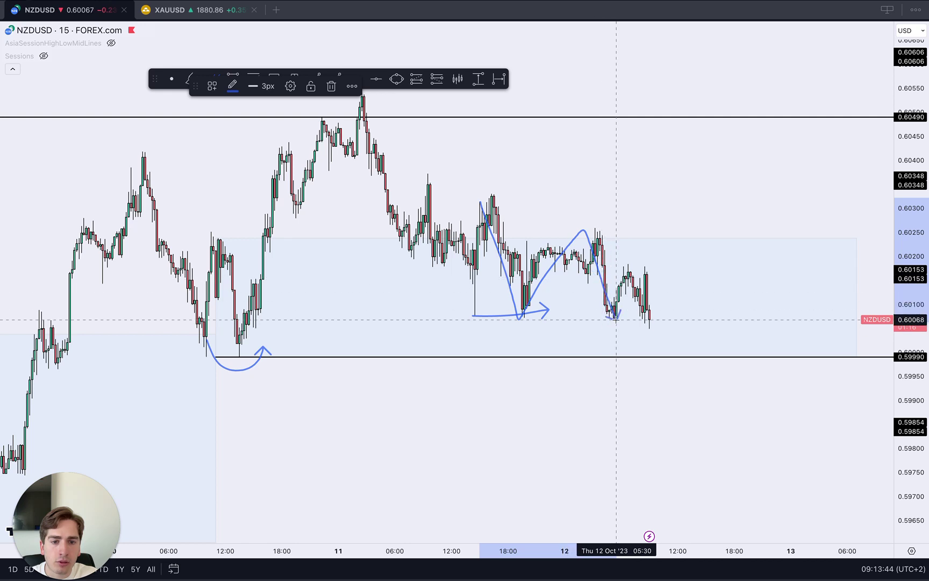
{"action": "key", "text": "Delete"}
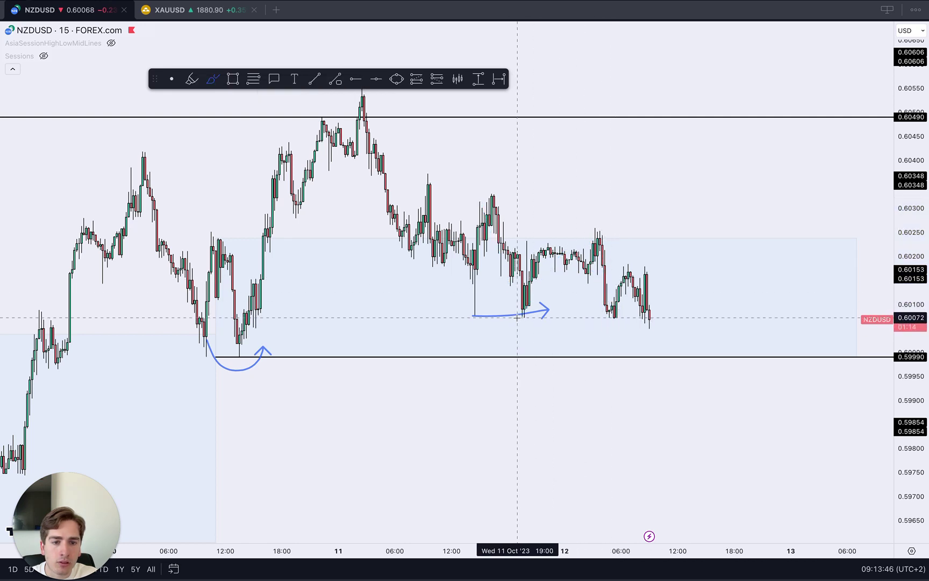
Draw horizontal arrows along the successive lows and the 12 October high near 0.6019, and sketch a rise to about 0.6029.
{"action": "left_click_drag", "start_coordinate": [517, 317], "coordinate": [685, 327]}
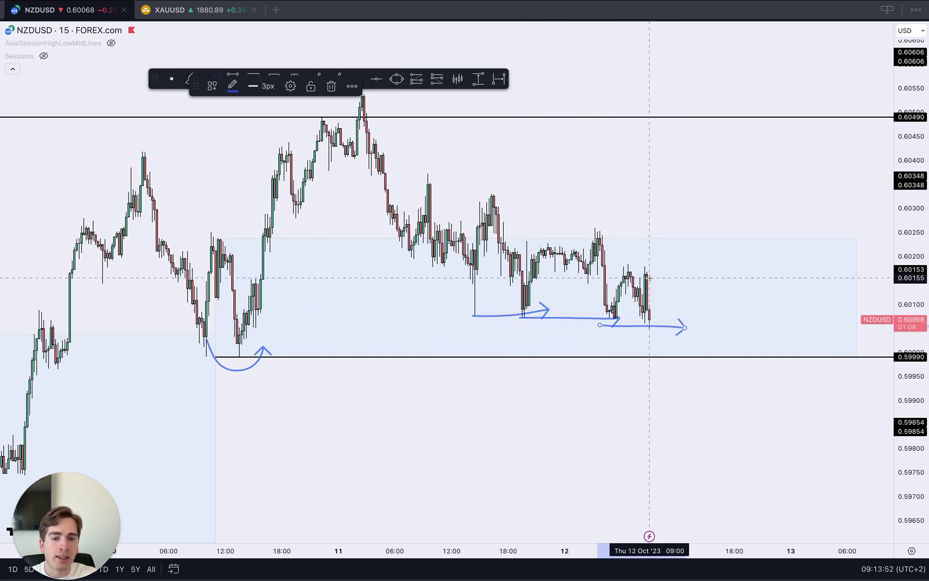
{"action": "left_click_drag", "start_coordinate": [622, 263], "coordinate": [698, 260]}
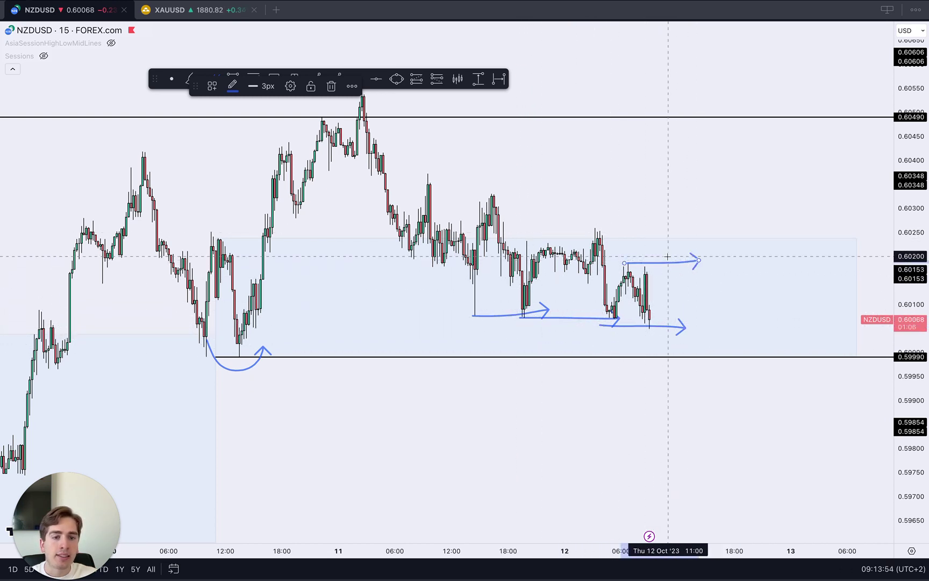
{"action": "left_click_drag", "start_coordinate": [652, 322], "coordinate": [677, 212]}
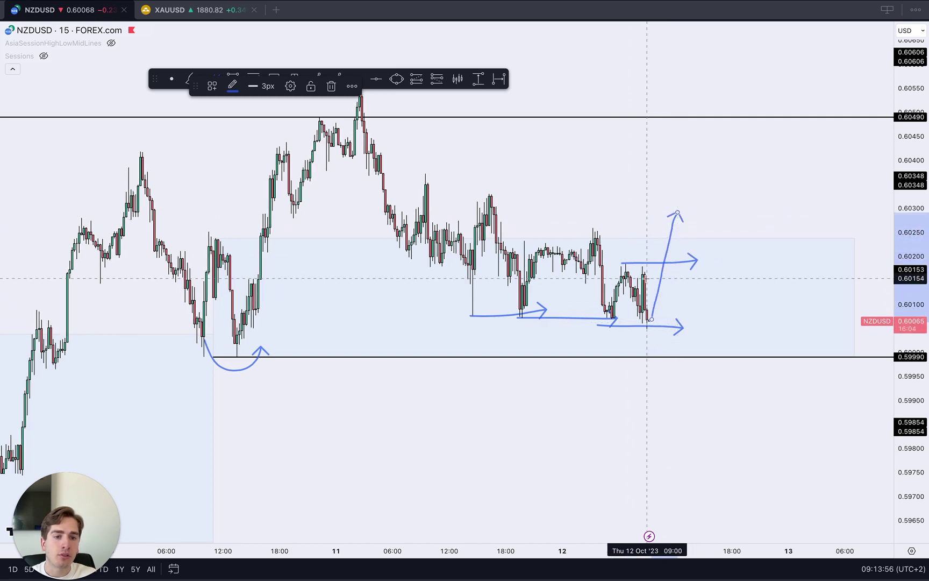
Sketch arrows for a pullback to about 0.6010 and a rally to about 0.6041, and remove all the arrow sketches.
{"action": "left_click_drag", "start_coordinate": [645, 302], "coordinate": [721, 322]}
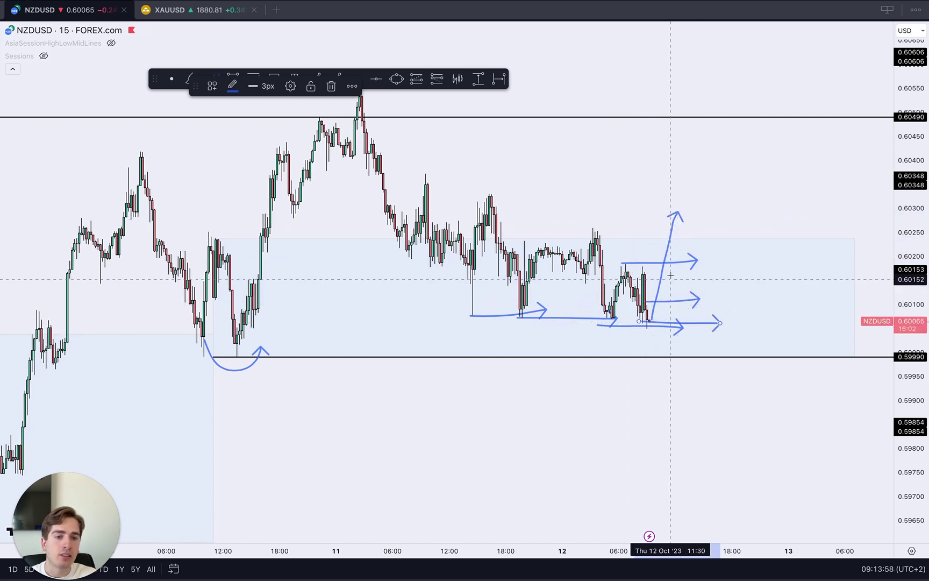
{"action": "mouse_move", "coordinate": [684, 235]}
{"action": "left_mouse_down"}
{"action": "mouse_move", "coordinate": [728, 214]}
{"action": "mouse_move", "coordinate": [741, 162]}
{"action": "left_mouse_up"}
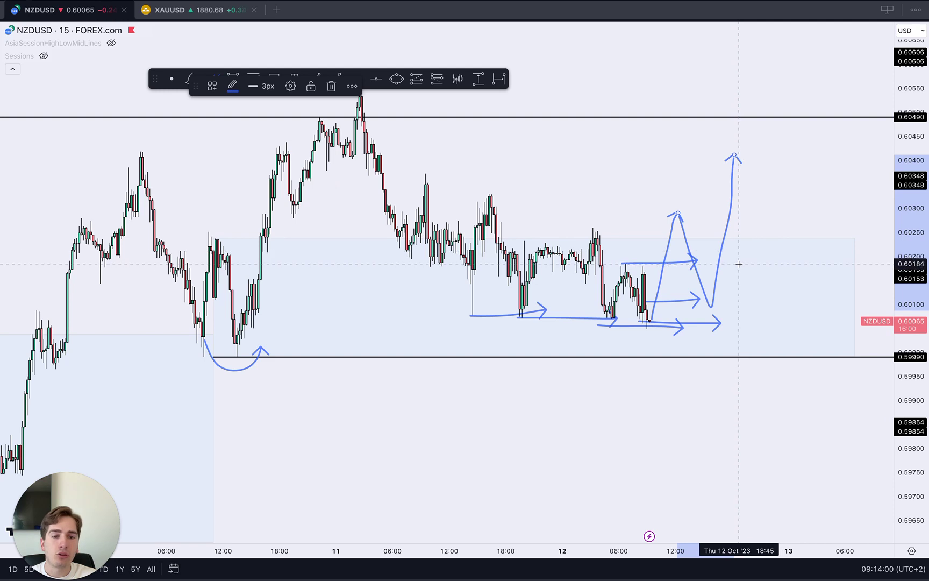
{"action": "key", "text": "Delete"}
{"action": "key", "text": "super+z"}
{"action": "key", "text": "super+z"}
{"action": "key", "text": "super+z"}
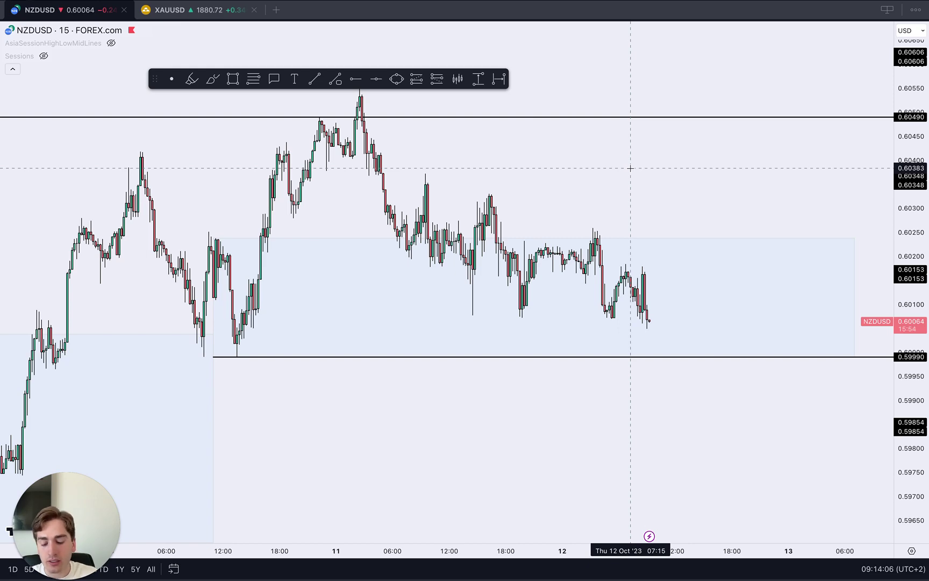
Return NZDUSD to the 4-hour interval and rescale the chart to show the August to October structure.
{"action": "type", "text": "4h"}
{"action": "key", "text": "Return"}
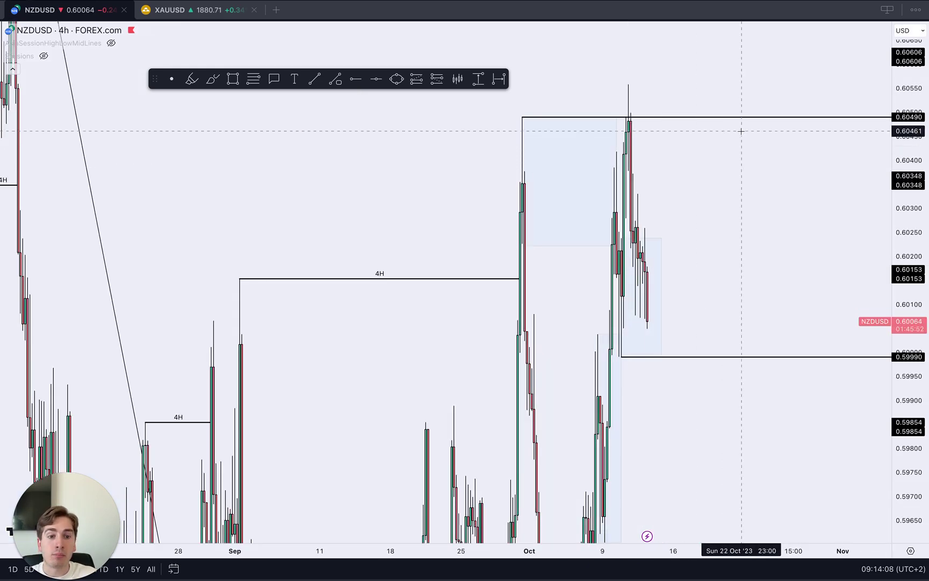
{"action": "left_click_drag", "start_coordinate": [909, 168], "coordinate": [908, 480]}
{"action": "scroll", "coordinate": [719, 349], "scroll_direction": "down", "scroll_amount": 3}
{"action": "left_click_drag", "start_coordinate": [757, 273], "coordinate": [727, 241]}
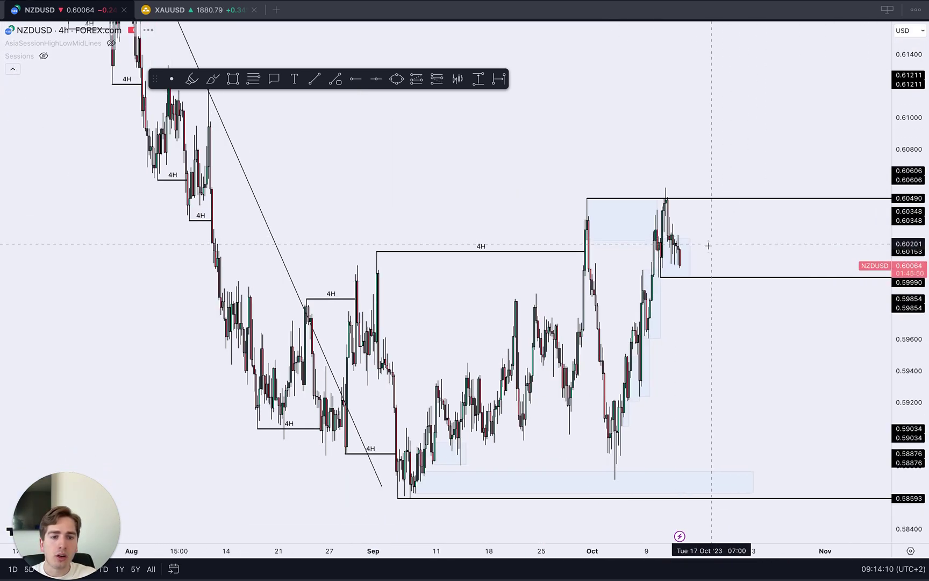
{"action": "scroll", "coordinate": [709, 246], "scroll_direction": "up", "scroll_amount": 2}
{"action": "left_click_drag", "start_coordinate": [907, 261], "coordinate": [907, 349]}
{"action": "left_click_drag", "start_coordinate": [602, 168], "coordinate": [564, 185]}
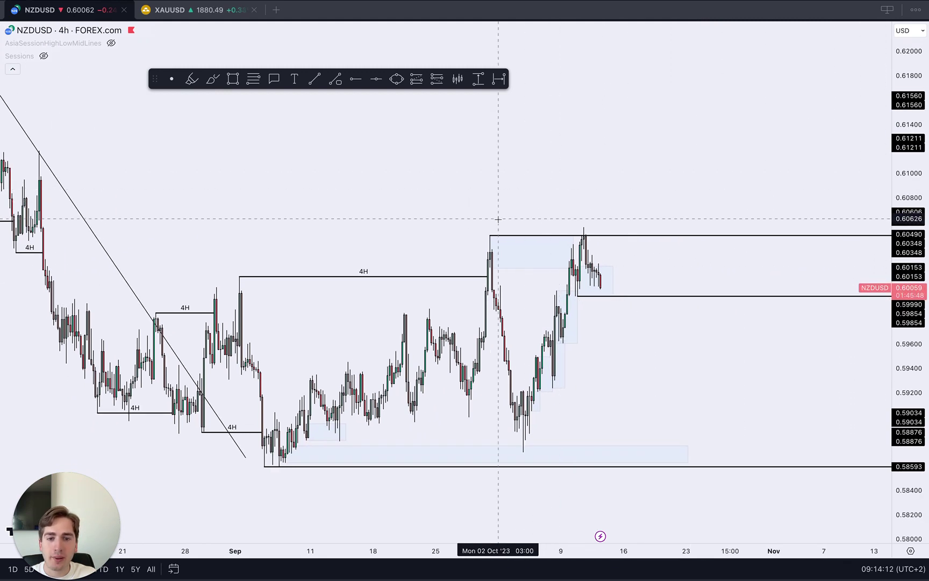
Highlight the 0.60490 high and a projected rise to about 0.6096 followed by a pullback to about 0.6016.
{"action": "left_click", "coordinate": [197, 79]}
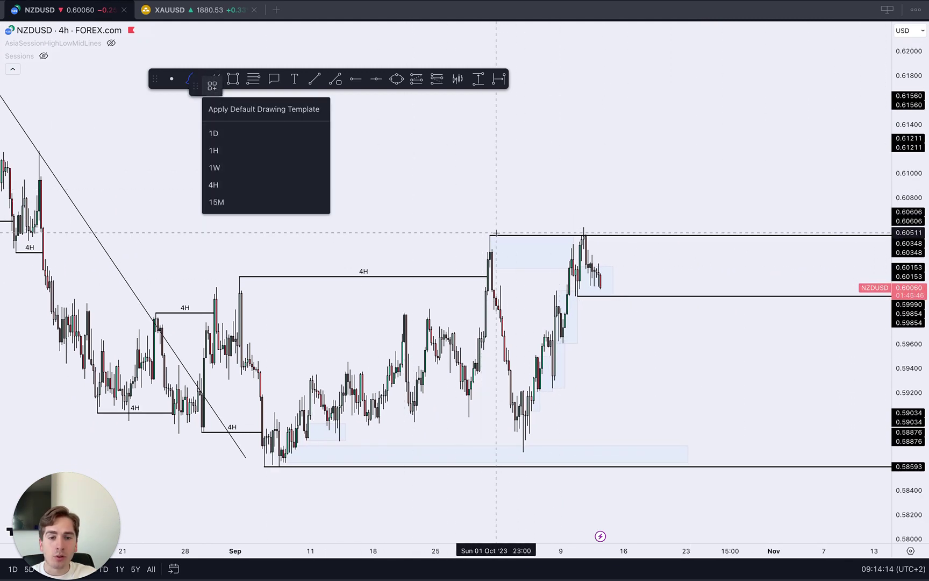
{"action": "left_click", "coordinate": [475, 235]}
{"action": "left_click_drag", "start_coordinate": [605, 286], "coordinate": [630, 177]}
{"action": "left_click_drag", "start_coordinate": [490, 228], "coordinate": [605, 237]}
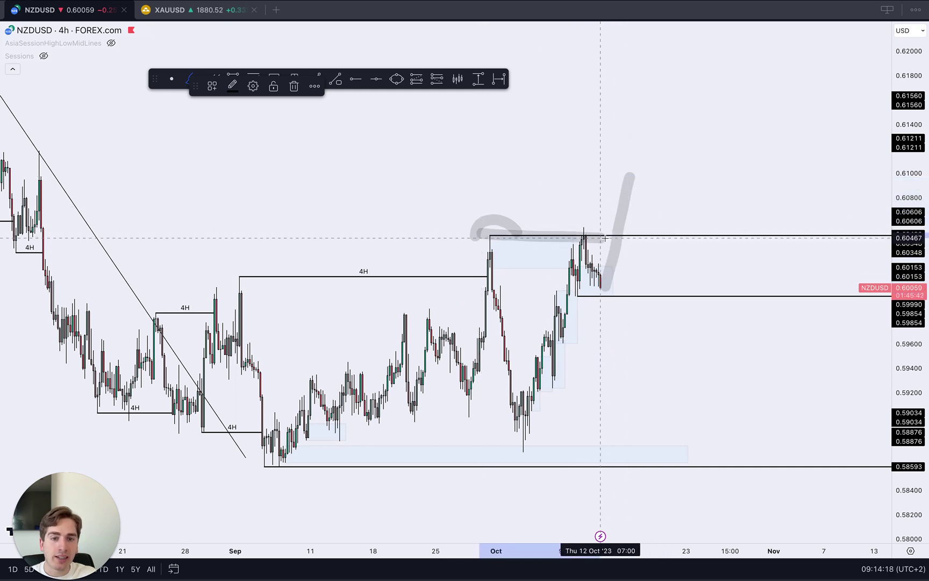
{"action": "left_click_drag", "start_coordinate": [629, 182], "coordinate": [666, 276]}
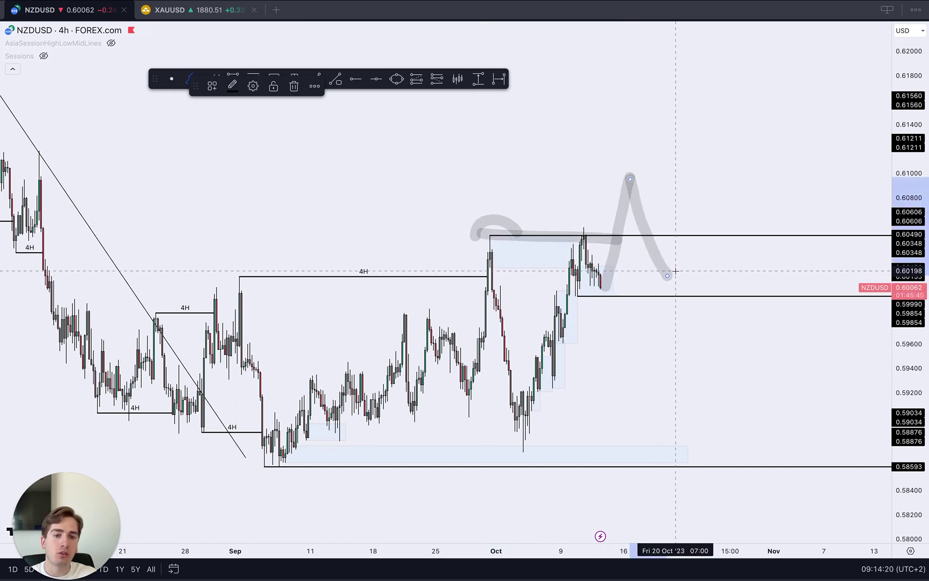
Highlight horizontal levels at about 0.6072 and 0.6119 from the August swings, and undo all the highlighter strokes.
{"action": "scroll", "coordinate": [179, 215], "scroll_direction": "down", "scroll_amount": 3}
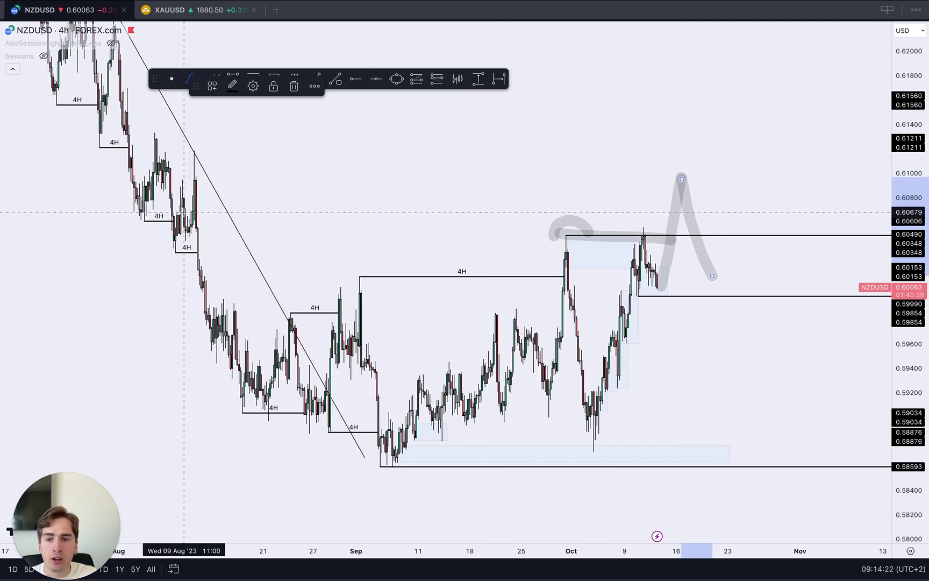
{"action": "left_click_drag", "start_coordinate": [184, 212], "coordinate": [755, 208]}
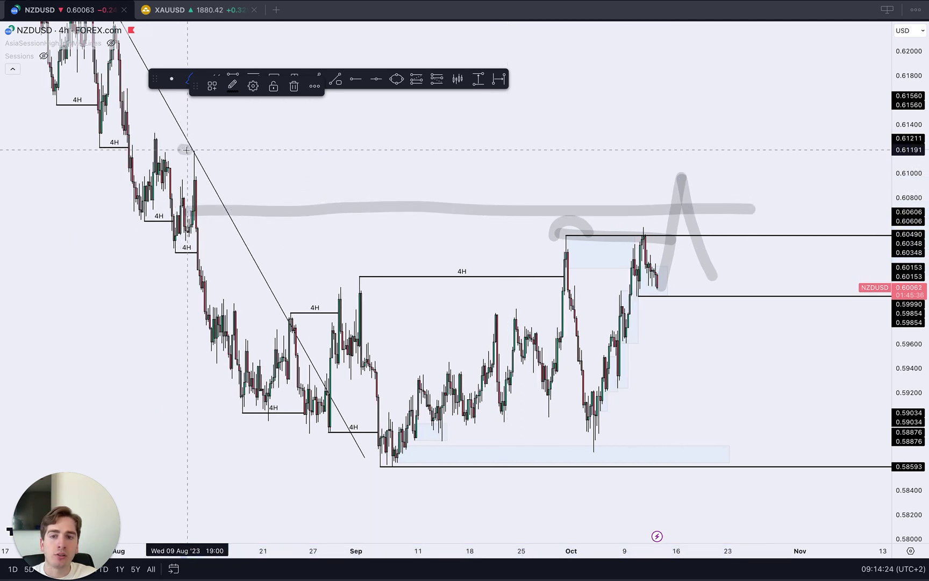
{"action": "left_click_drag", "start_coordinate": [187, 150], "coordinate": [711, 166]}
{"action": "key", "text": "ctrl+z"}
{"action": "key", "text": "ctrl+z"}
{"action": "key", "text": "ctrl+z"}
{"action": "key", "text": "ctrl+z"}
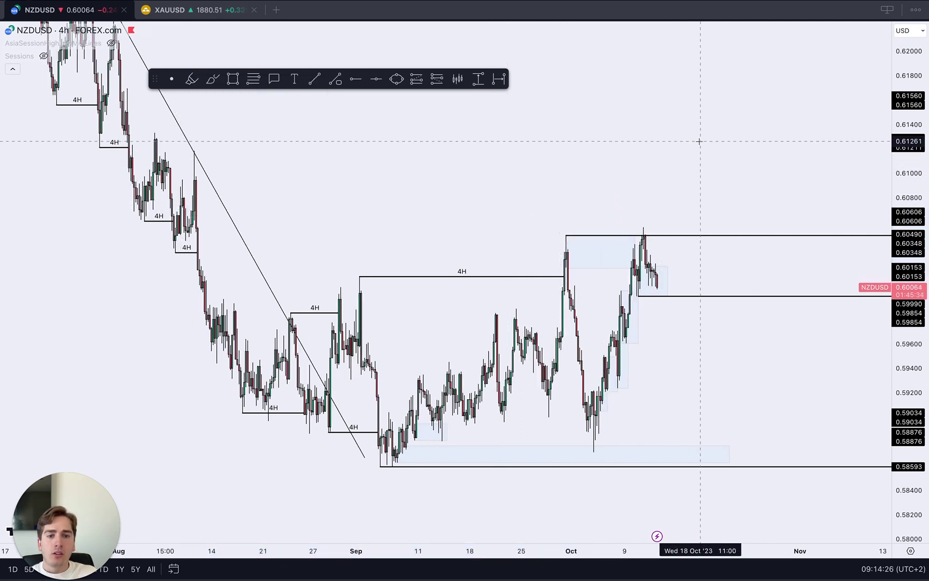
Load the FOREX.com XAUUSD chart and bring the September and October price action into view.
{"action": "type", "text": "XAUUSD"}
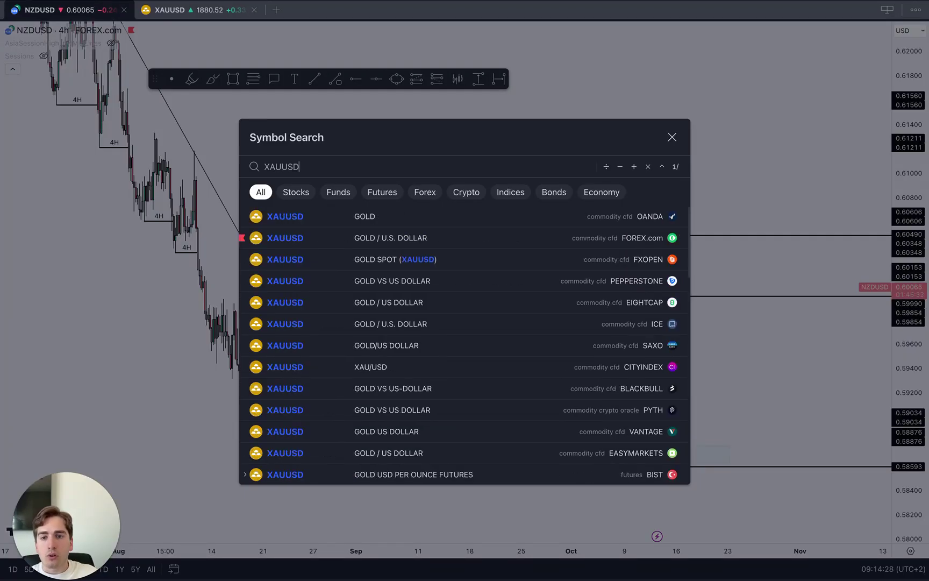
{"action": "key", "text": "Down"}
{"action": "key", "text": "Down"}
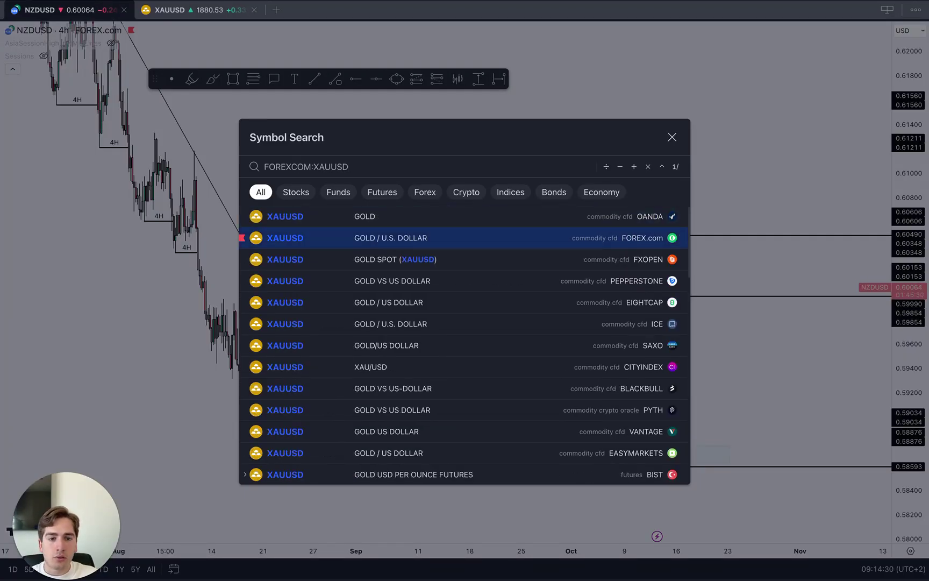
{"action": "key", "text": "Return"}
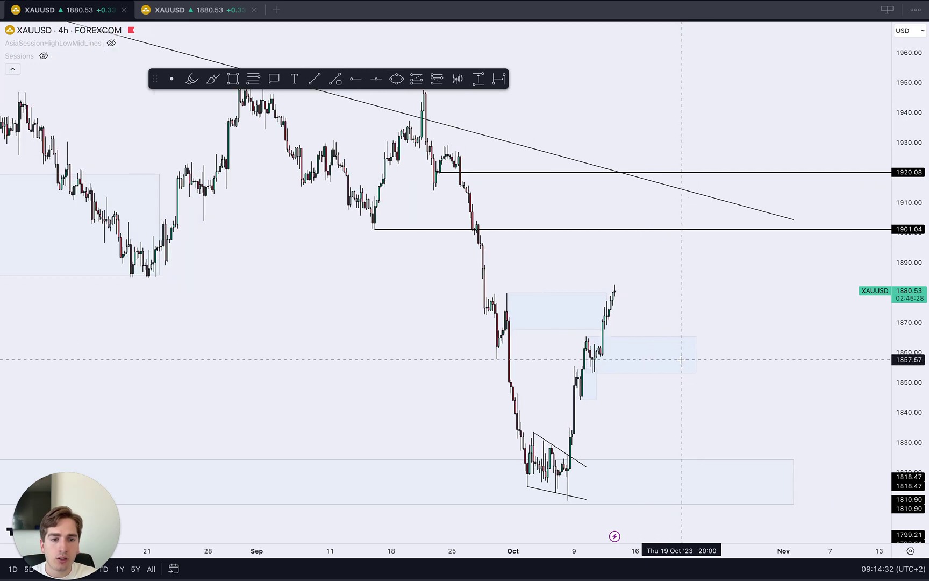
{"action": "scroll", "coordinate": [693, 247], "scroll_direction": "up", "scroll_amount": 2}
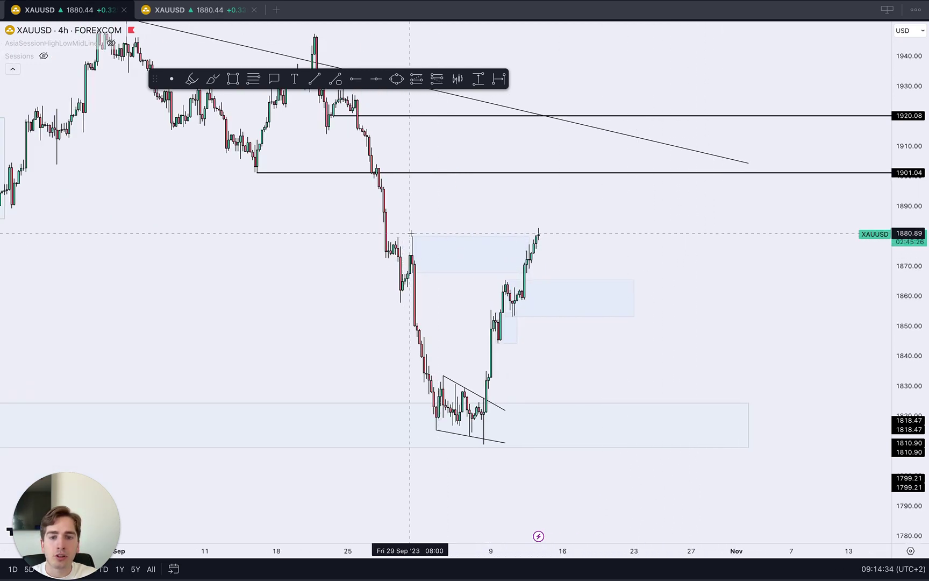
Set the XAUUSD interval to 1 day and rescale prices to show the decline from May to October.
{"action": "type", "text": "1D"}
{"action": "key", "text": "Return"}
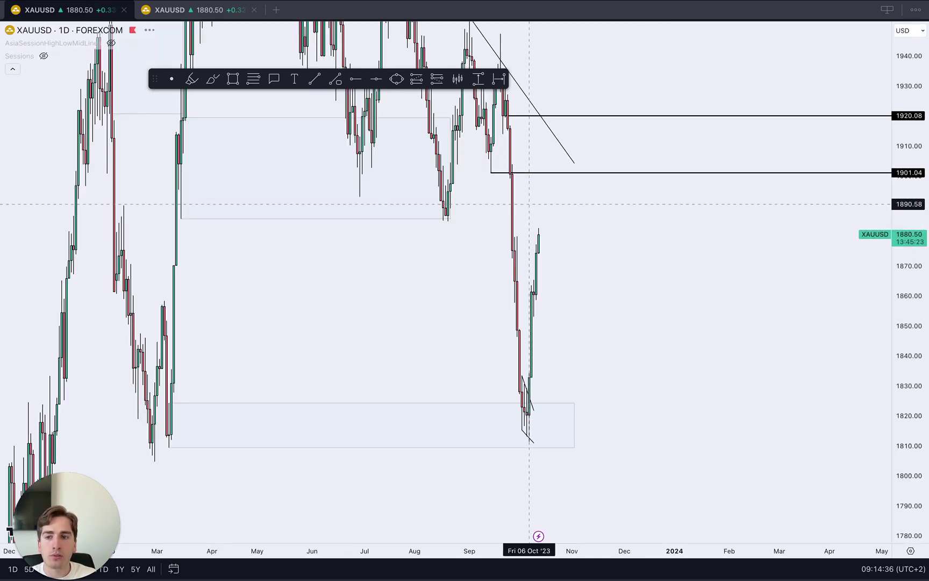
{"action": "left_click_drag", "start_coordinate": [516, 241], "coordinate": [692, 272]}
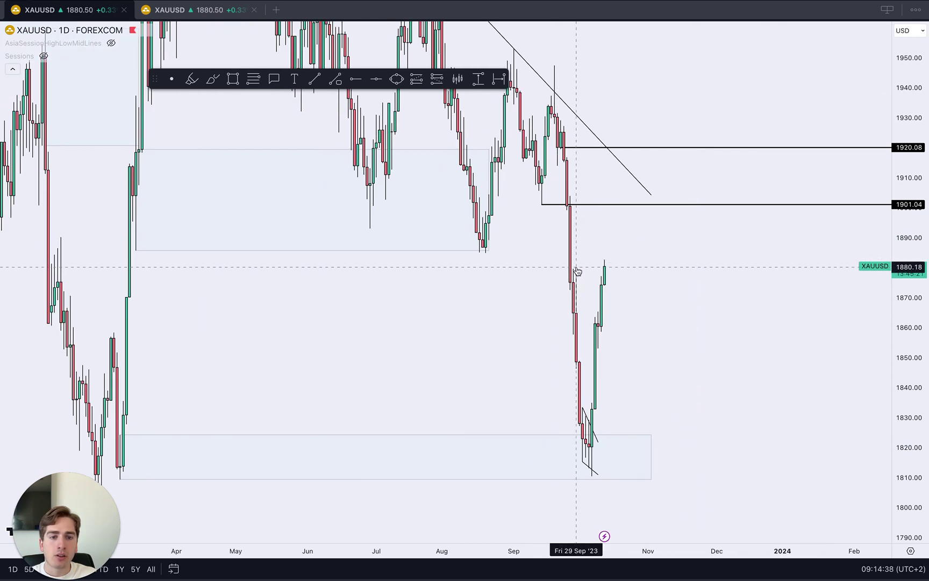
{"action": "left_click_drag", "start_coordinate": [577, 272], "coordinate": [524, 272]}
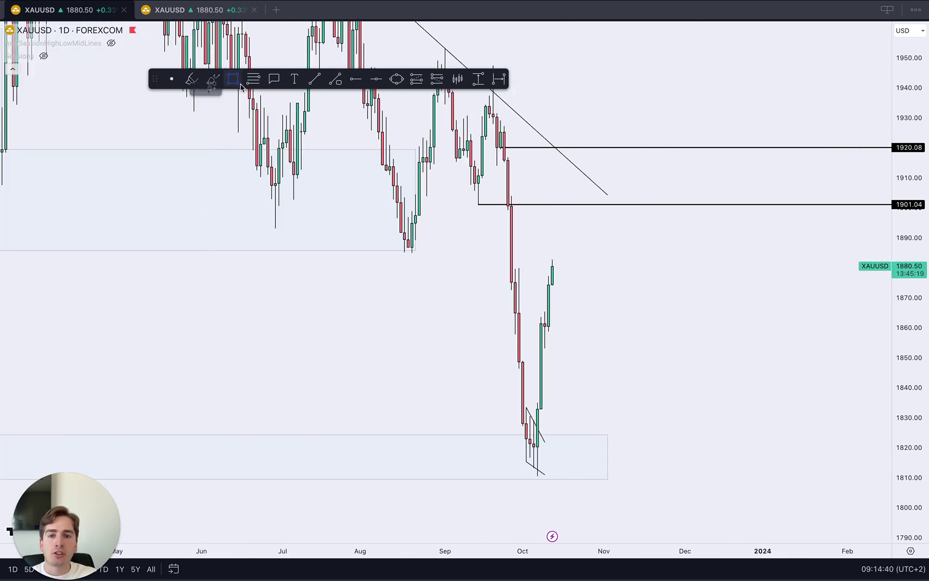
{"action": "left_click", "coordinate": [372, 244]}
{"action": "key", "text": "Escape"}
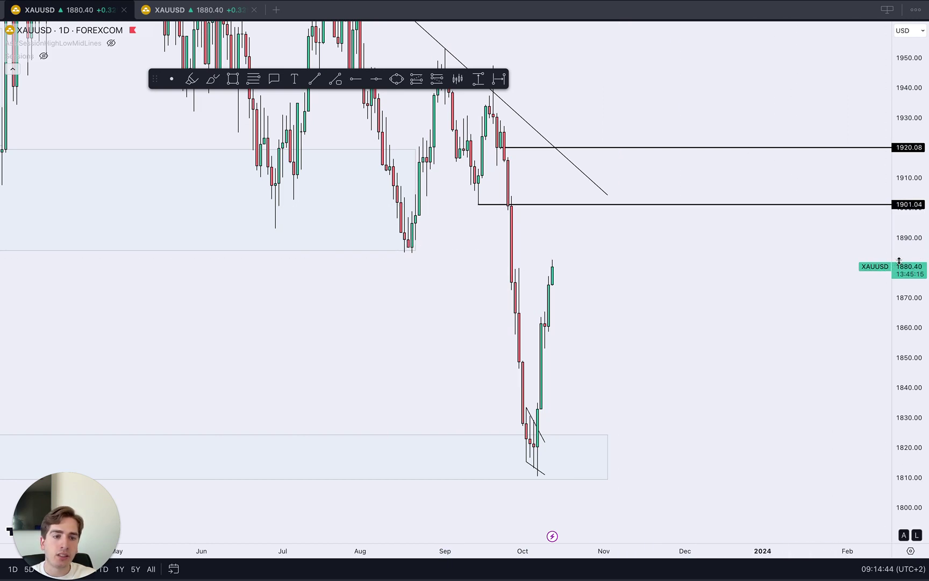
{"action": "left_click_drag", "start_coordinate": [900, 239], "coordinate": [738, 276]}
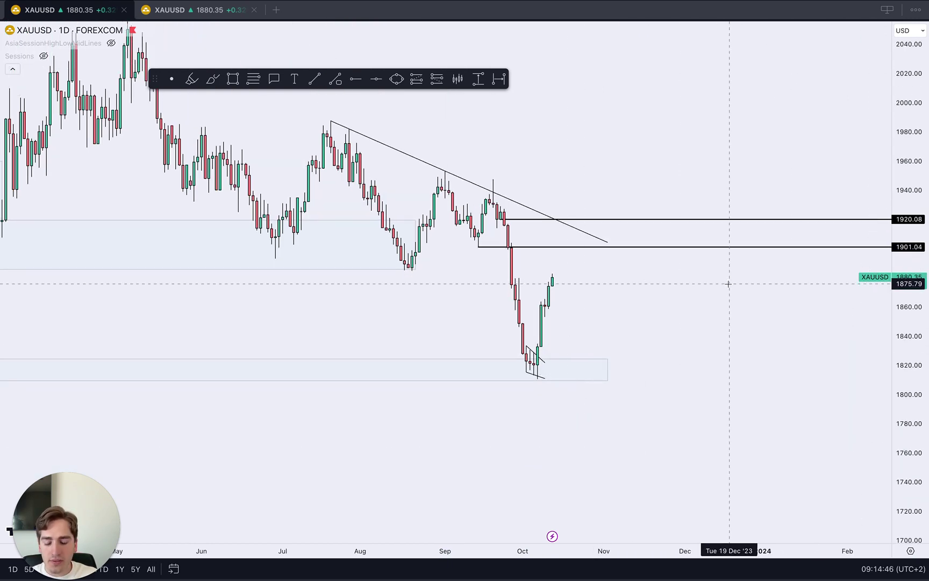
Set the XAUUSD interval to 4 hours and rescale the chart around the October low and recovery.
{"action": "type", "text": "4h"}
{"action": "key", "text": "Return"}
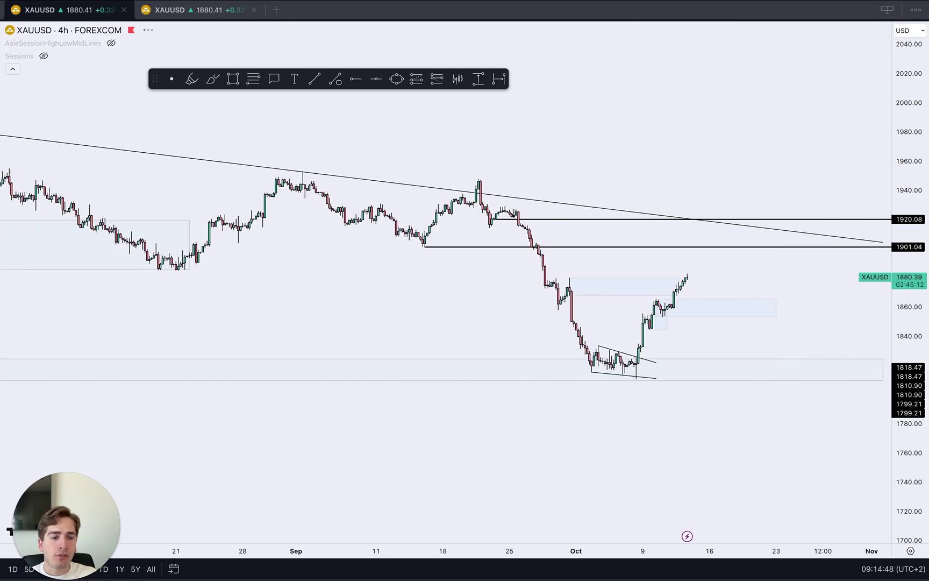
{"action": "left_click_drag", "start_coordinate": [925, 488], "coordinate": [903, 285]}
{"action": "scroll", "coordinate": [720, 270], "scroll_direction": "up", "scroll_amount": 4}
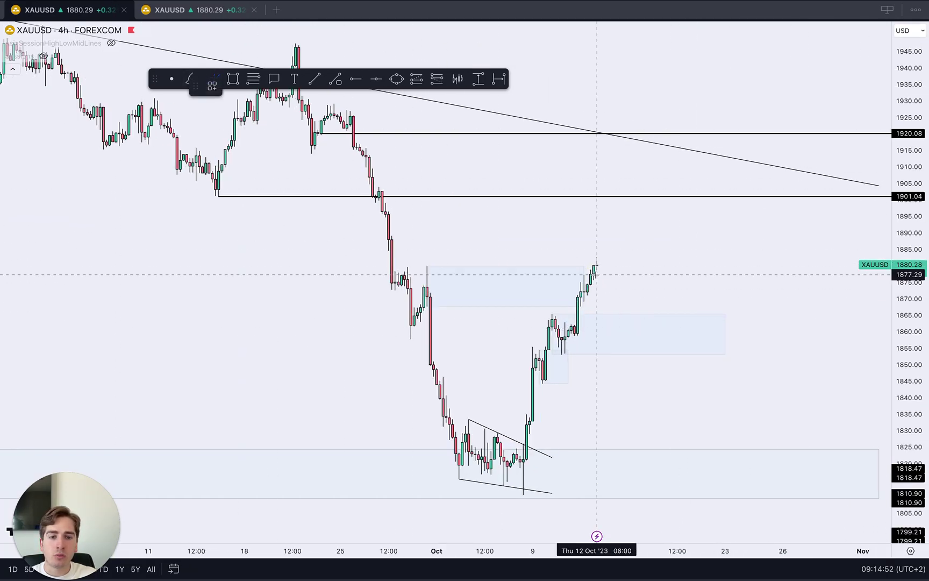
Sketch an arrow from the current price up to about 1904 near the 1901.04 level, and remove it.
{"action": "mouse_move", "coordinate": [598, 262]}
{"action": "left_mouse_down"}
{"action": "mouse_move", "coordinate": [610, 307]}
{"action": "mouse_move", "coordinate": [655, 187]}
{"action": "left_mouse_up"}
{"action": "key", "text": "Delete"}
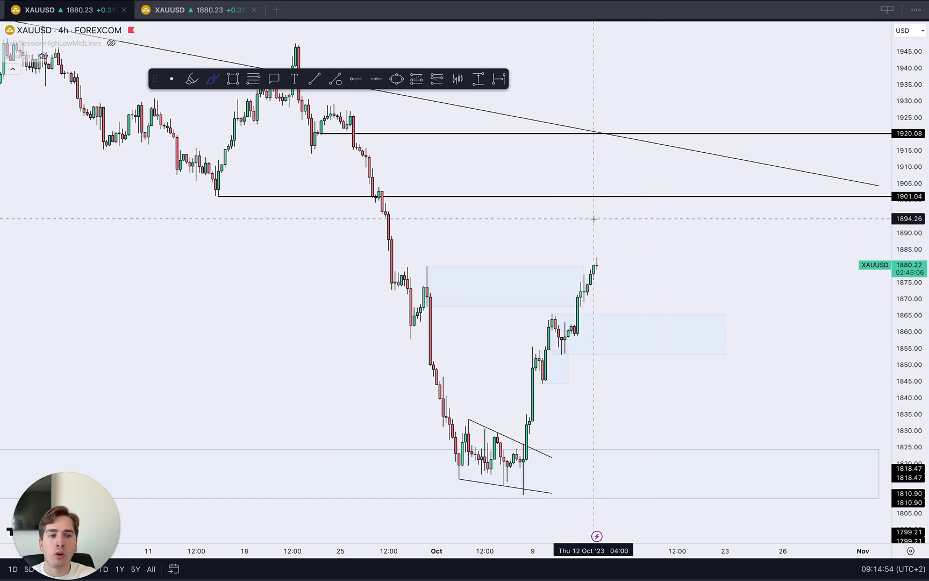
{"action": "scroll", "coordinate": [704, 278], "scroll_direction": "down", "scroll_amount": 4}
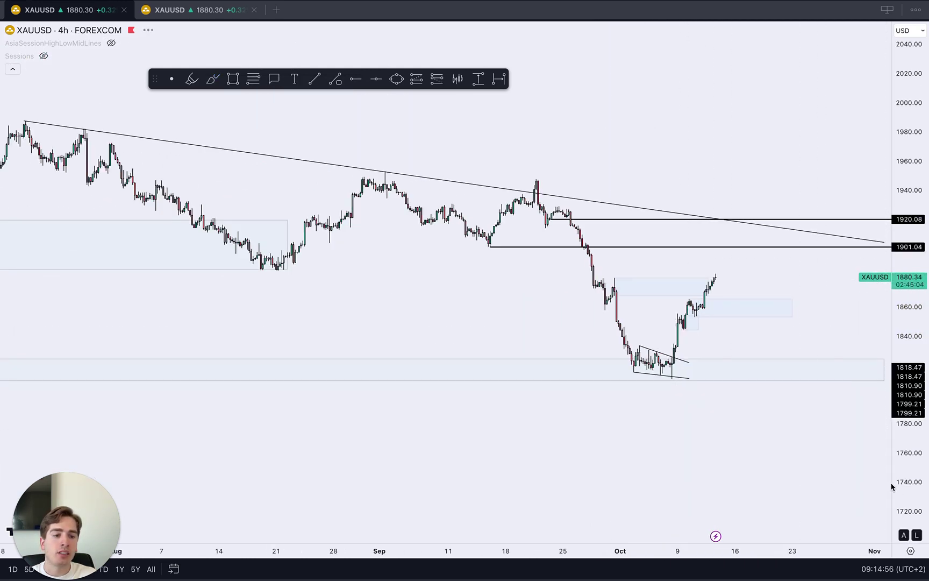
{"action": "left_click_drag", "start_coordinate": [891, 486], "coordinate": [836, 301]}
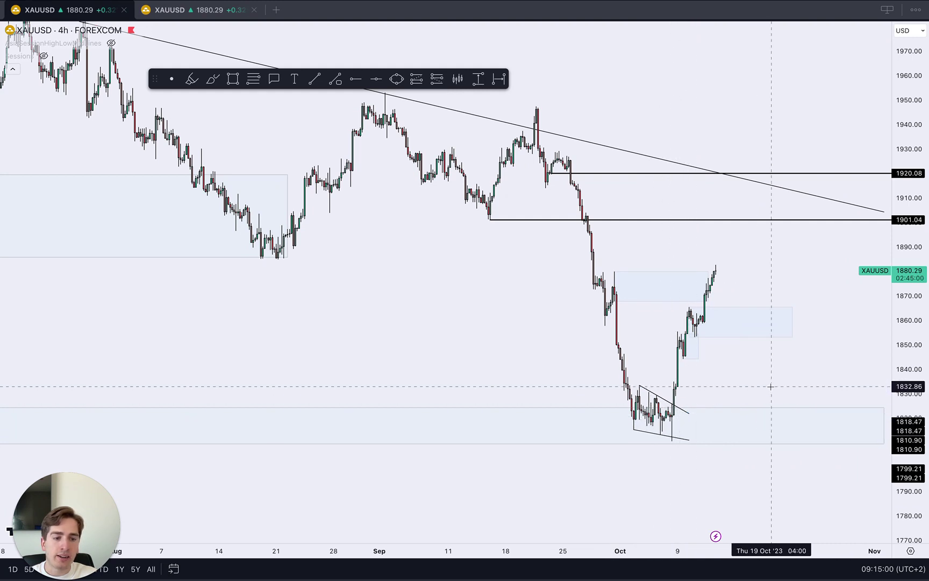
Return XAUUSD to the 1-day interval and rescale the chart to show the full 2023 structure.
{"action": "type", "text": "1D"}
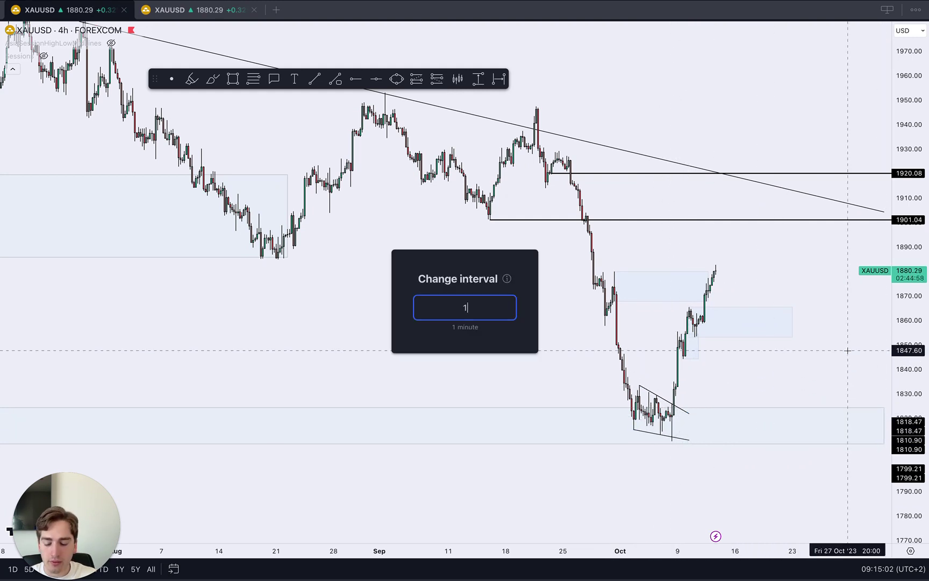
{"action": "key", "text": "Return"}
{"action": "scroll", "coordinate": [760, 300], "scroll_direction": "up", "scroll_amount": 3}
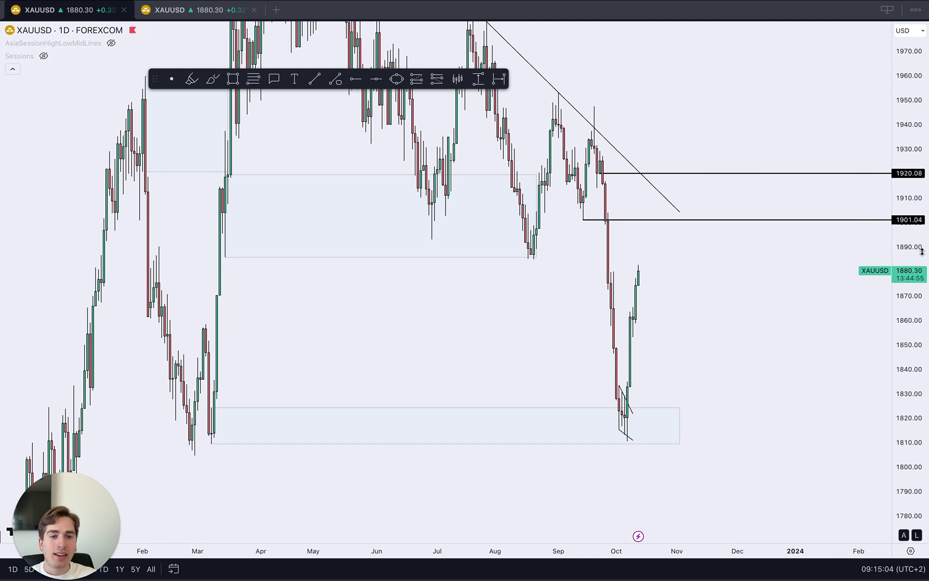
{"action": "left_click_drag", "start_coordinate": [922, 251], "coordinate": [919, 398]}
{"action": "scroll", "coordinate": [538, 314], "scroll_direction": "down", "scroll_amount": 1}
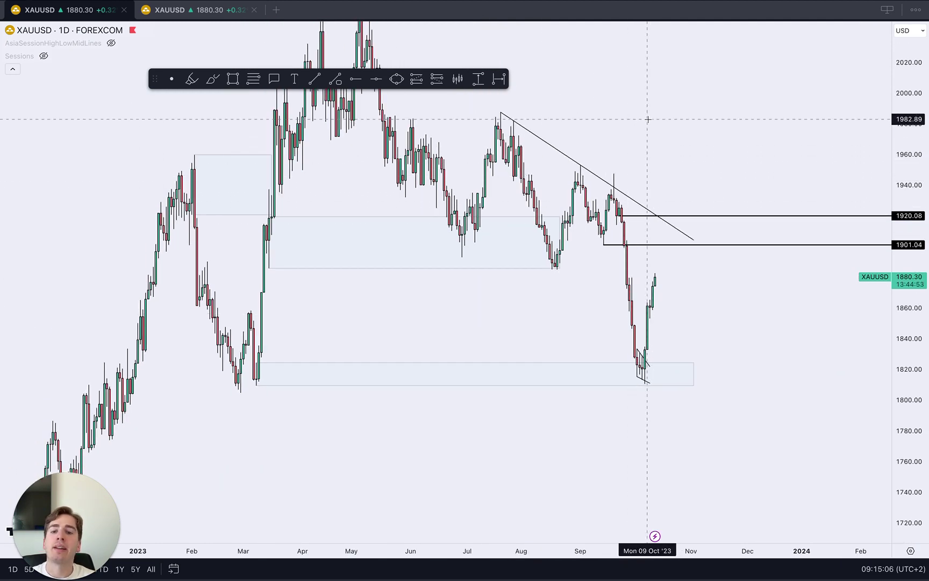
{"action": "left_click_drag", "start_coordinate": [648, 119], "coordinate": [652, 201]}
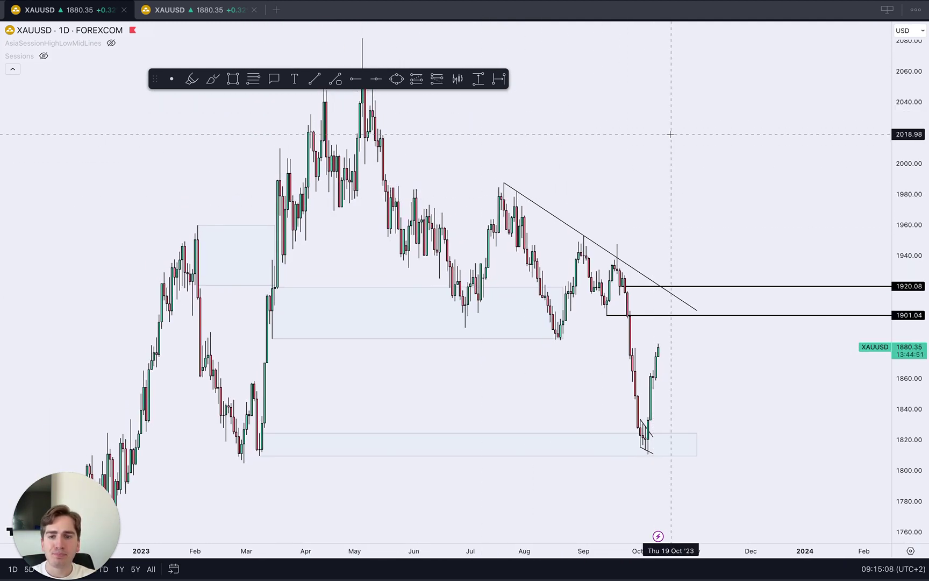
{"action": "left_click_drag", "start_coordinate": [670, 133], "coordinate": [717, 201]}
{"action": "scroll", "coordinate": [544, 189], "scroll_direction": "down", "scroll_amount": 1}
{"action": "left_click_drag", "start_coordinate": [902, 200], "coordinate": [899, 305]}
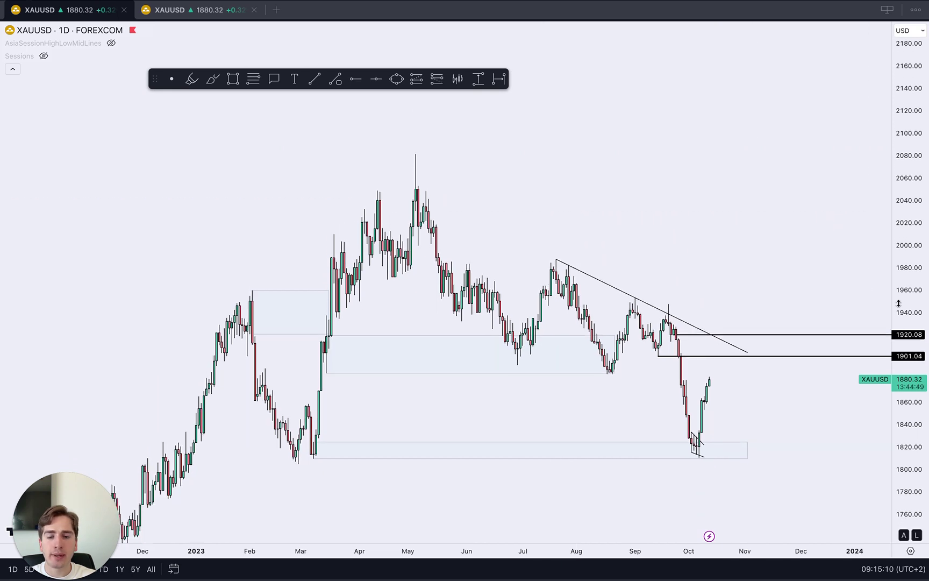
{"action": "left_click_drag", "start_coordinate": [590, 212], "coordinate": [752, 195]}
{"action": "scroll", "coordinate": [305, 170], "scroll_direction": "up", "scroll_amount": 1}
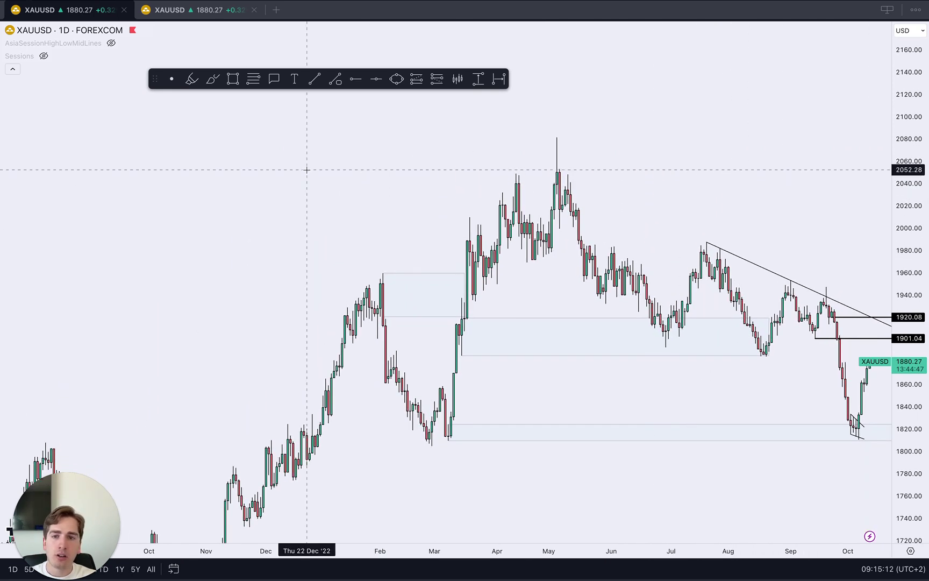
Sketch the March rally to about 2010, a rising channel with swings and a drop to about 1900, and undo all the strokes.
{"action": "left_click_drag", "start_coordinate": [446, 436], "coordinate": [464, 231]}
{"action": "left_click_drag", "start_coordinate": [477, 304], "coordinate": [607, 204]}
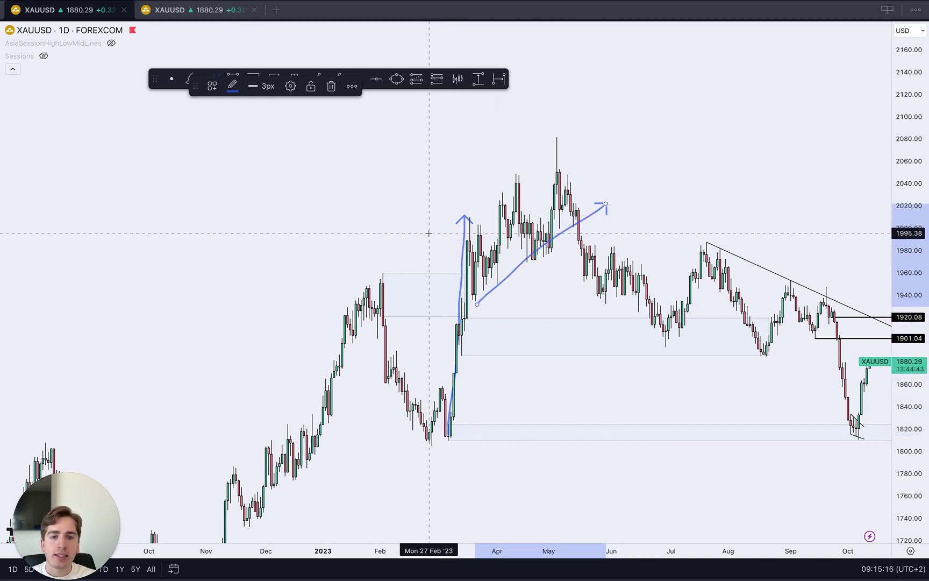
{"action": "left_click_drag", "start_coordinate": [431, 231], "coordinate": [552, 164]}
{"action": "left_click_drag", "start_coordinate": [465, 233], "coordinate": [528, 227]}
{"action": "key", "text": "ctrl+z"}
{"action": "key", "text": "ctrl+z"}
{"action": "key", "text": "ctrl+z"}
{"action": "key", "text": "ctrl+z"}
{"action": "key", "text": "ctrl+z"}
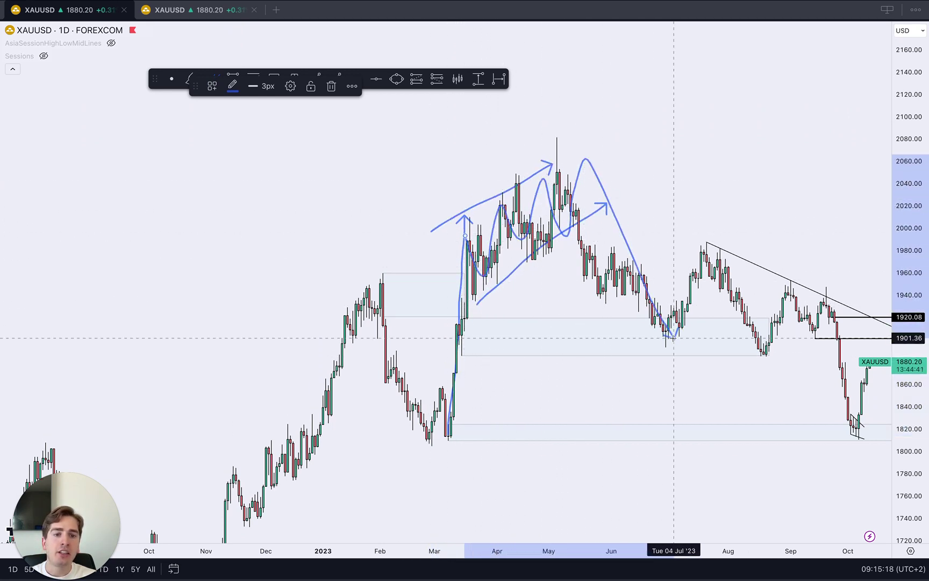
{"action": "key", "text": "ctrl+z"}
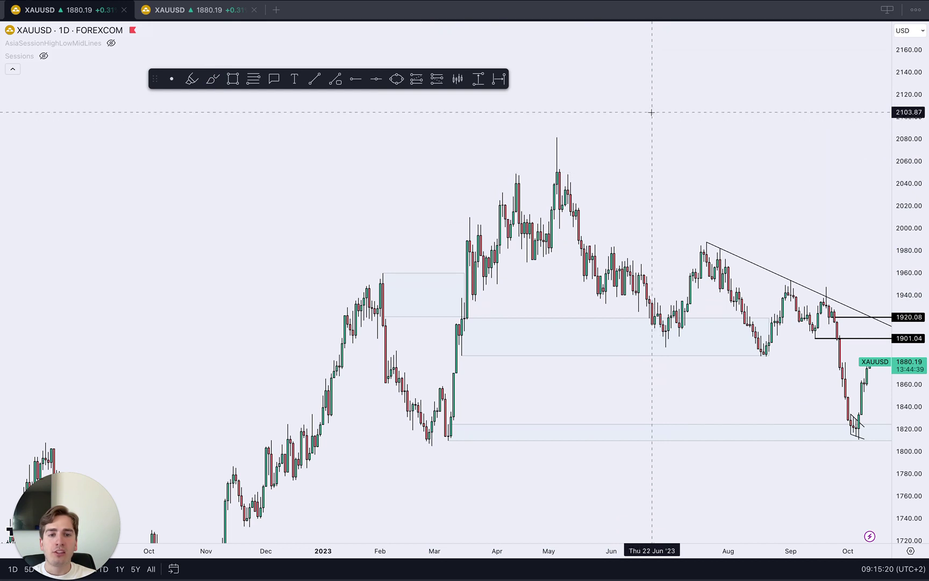
Invert the XAUUSD price scale and bring the flipped 2023 structure into view.
{"action": "right_click", "coordinate": [651, 113]}
{"action": "left_click", "coordinate": [909, 255]}
{"action": "right_click", "coordinate": [911, 258]}
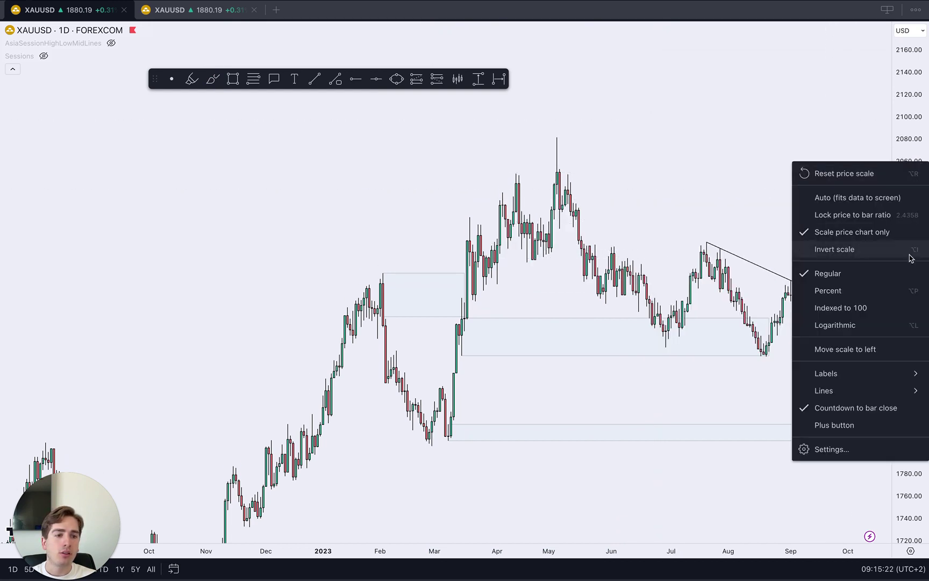
{"action": "left_click", "coordinate": [885, 246]}
{"action": "left_click_drag", "start_coordinate": [799, 355], "coordinate": [722, 405]}
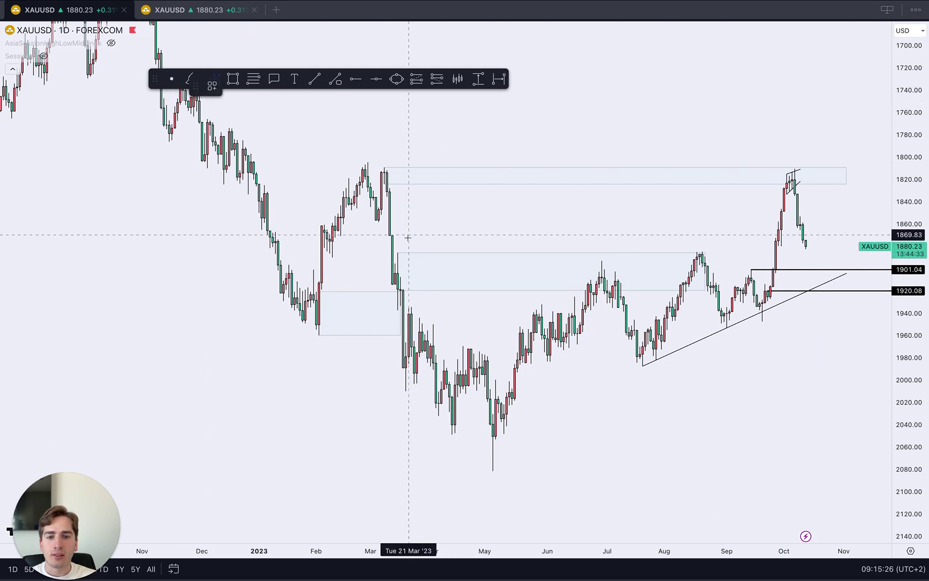
Sketch the inverted March drop to about 2013, followed by a descending channel with swings to about 2068.
{"action": "left_click_drag", "start_coordinate": [376, 164], "coordinate": [409, 385]}
{"action": "left_click_drag", "start_coordinate": [403, 297], "coordinate": [540, 424]}
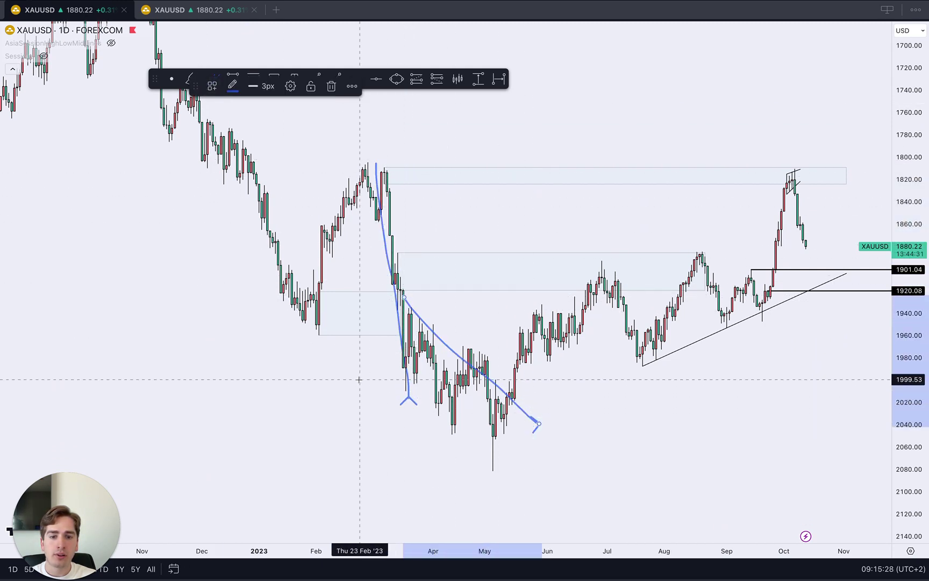
{"action": "left_click_drag", "start_coordinate": [361, 381], "coordinate": [507, 457]}
{"action": "left_click_drag", "start_coordinate": [414, 344], "coordinate": [521, 456]}
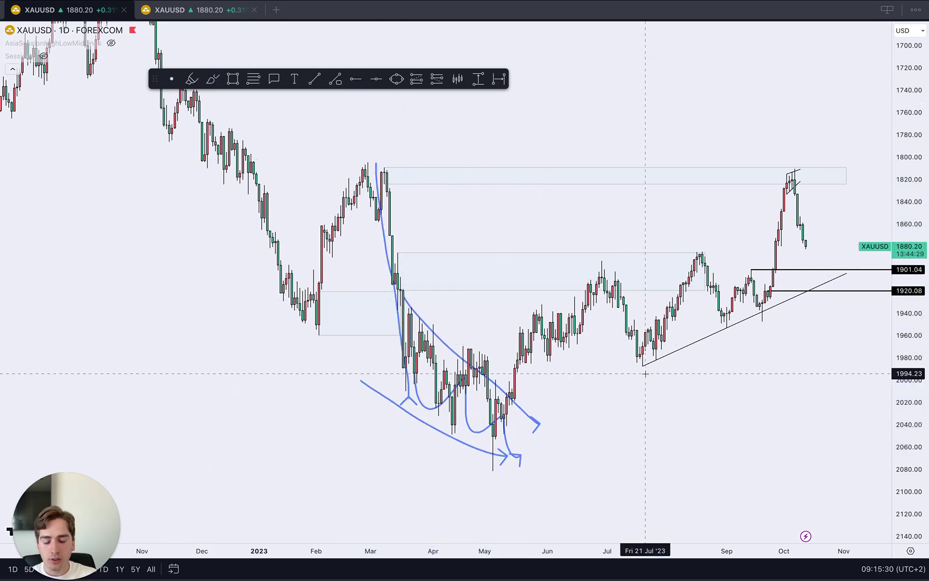
Load the AUDUSD daily chart and turn off its inverted price scale.
{"action": "type", "text": "AUDUSD"}
{"action": "key", "text": "Return"}
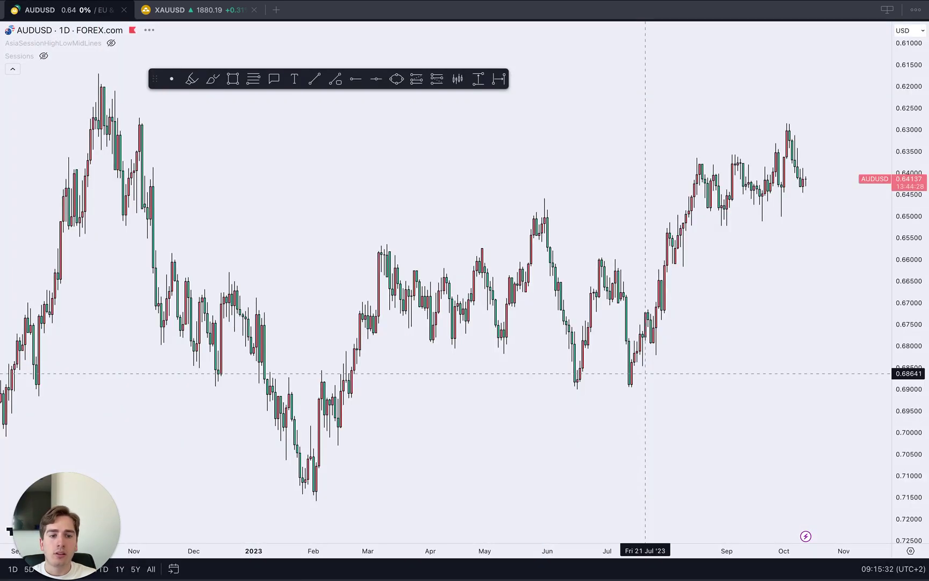
{"action": "right_click", "coordinate": [908, 264]}
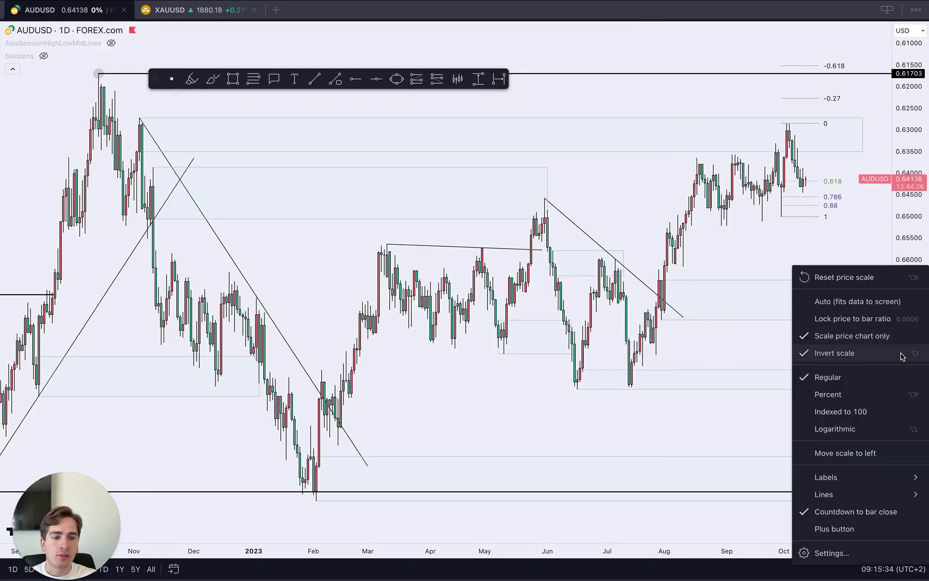
{"action": "left_click", "coordinate": [903, 356]}
{"action": "scroll", "coordinate": [194, 115], "scroll_direction": "right", "scroll_amount": 3}
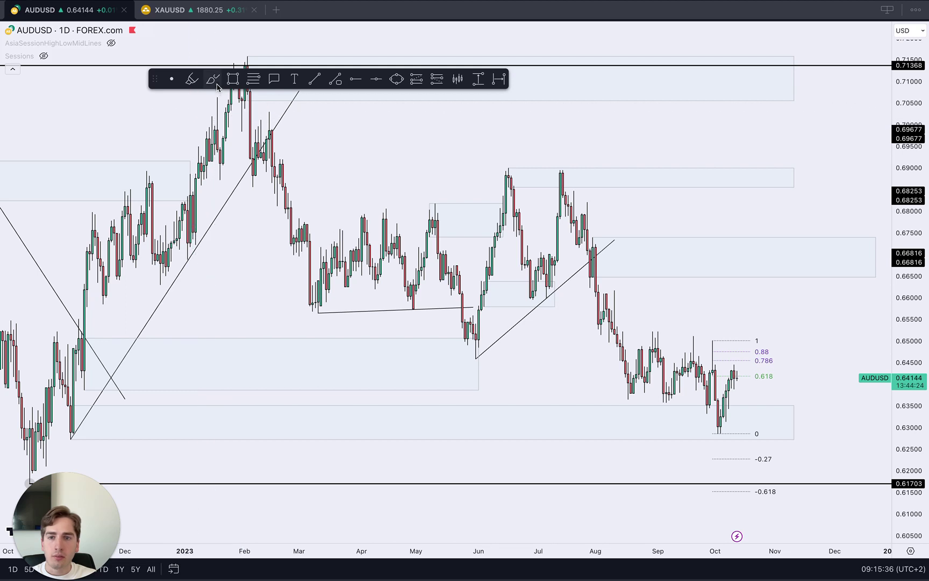
Sketch the AUDUSD drop from the July high to about 0.637 with a descending channel and swings, and undo the strokes.
{"action": "left_click_drag", "start_coordinate": [558, 175], "coordinate": [631, 397]}
{"action": "left_click_drag", "start_coordinate": [625, 312], "coordinate": [743, 372]}
{"action": "left_click_drag", "start_coordinate": [612, 372], "coordinate": [691, 410]}
{"action": "left_click_drag", "start_coordinate": [642, 342], "coordinate": [675, 355]}
{"action": "key", "text": "ctrl+z"}
{"action": "key", "text": "ctrl+z"}
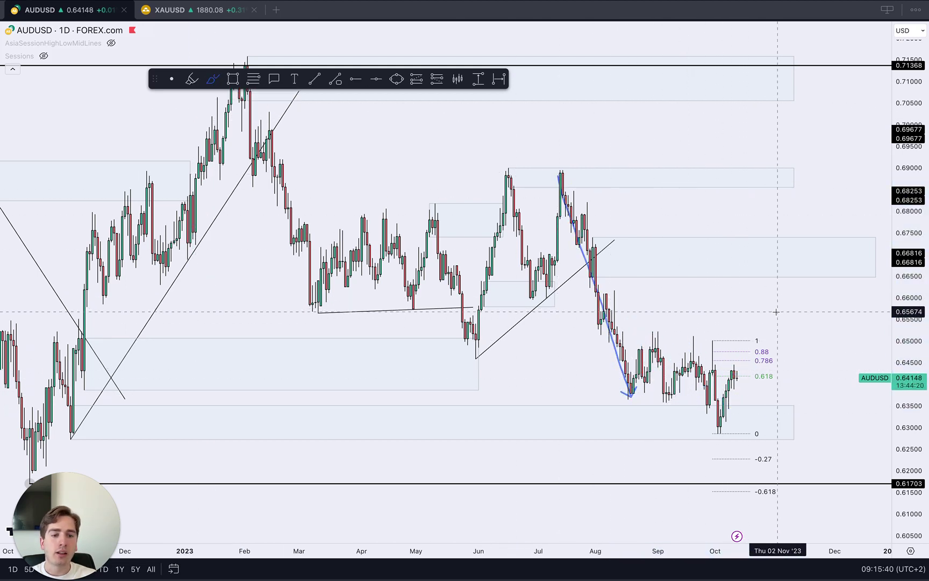
{"action": "scroll", "coordinate": [772, 334], "scroll_direction": "left", "scroll_amount": 1}
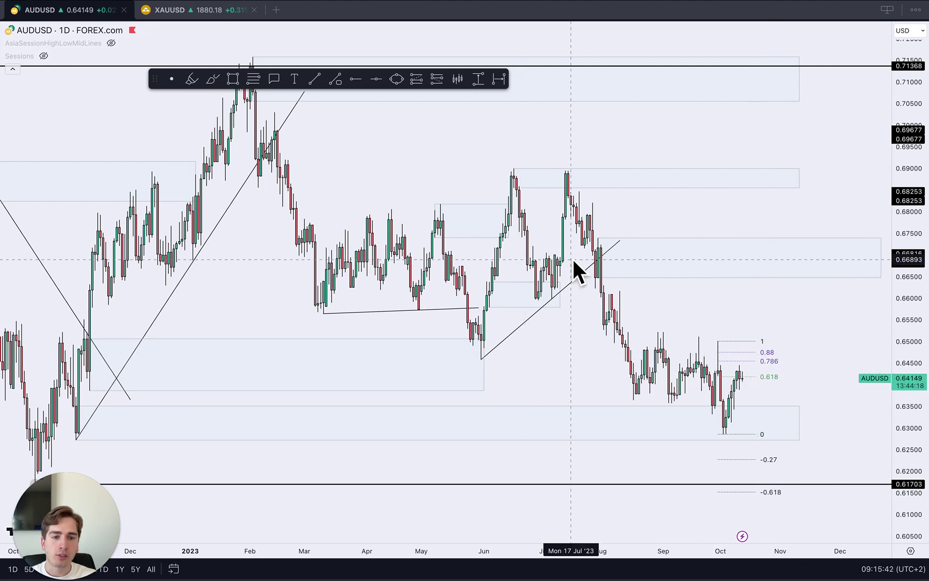